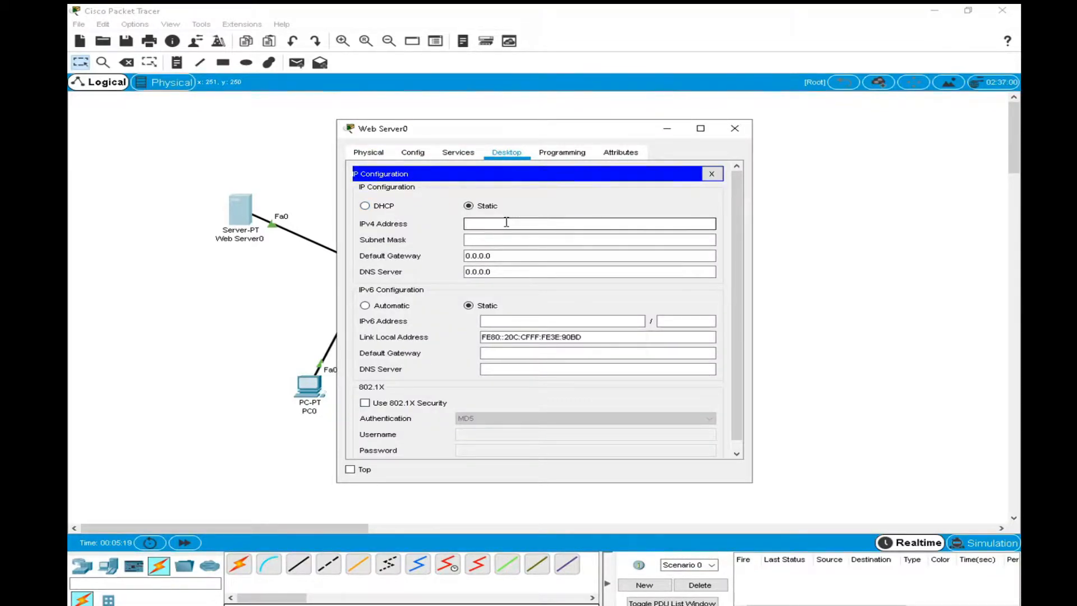
Give Web Server0 the static IPv4 address 192.168.1.1 with subnet mask 255.255.255.0.
type("192.168")
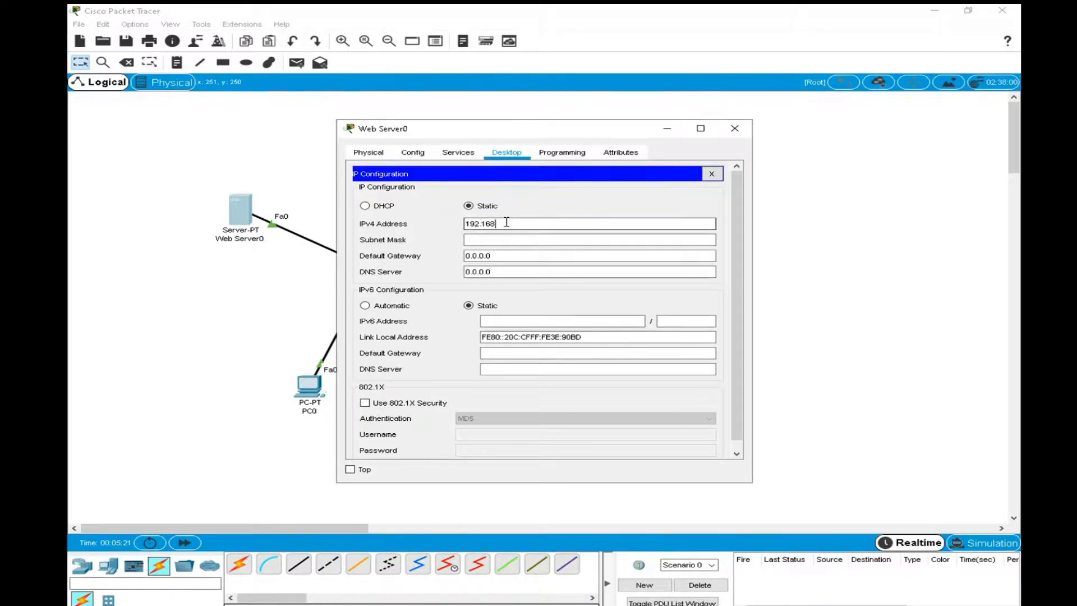
type(".1.1")
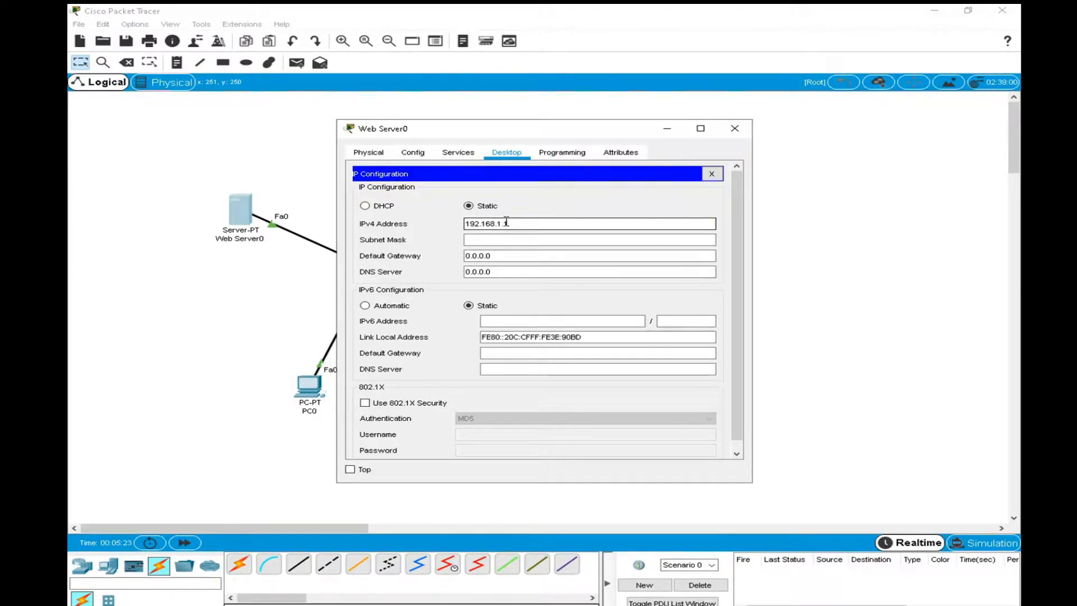
left_click(517, 242)
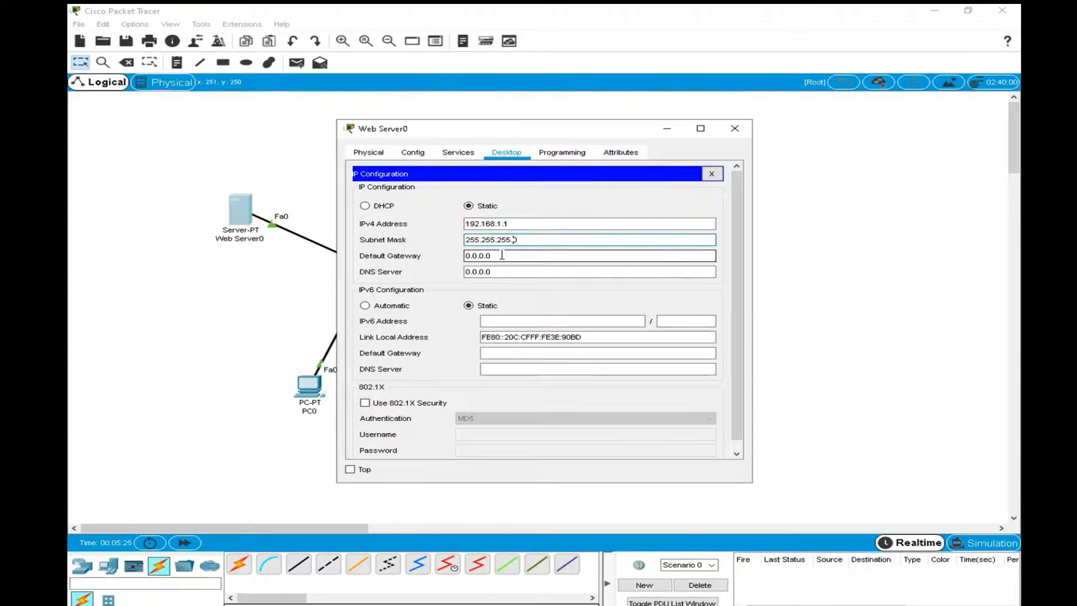
key("Tab")
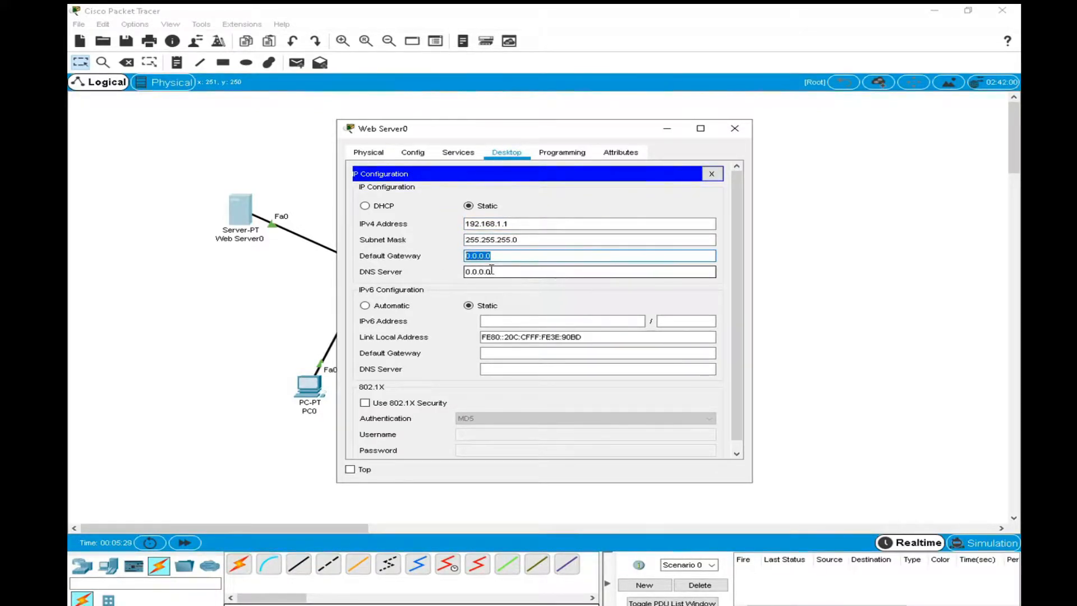
Copy the server's IPv4 address 192.168.1.1 into its IPv4 DNS server setting.
left_click(508, 224)
left_click_drag(507, 224, 429, 225)
key("ctrl+c")
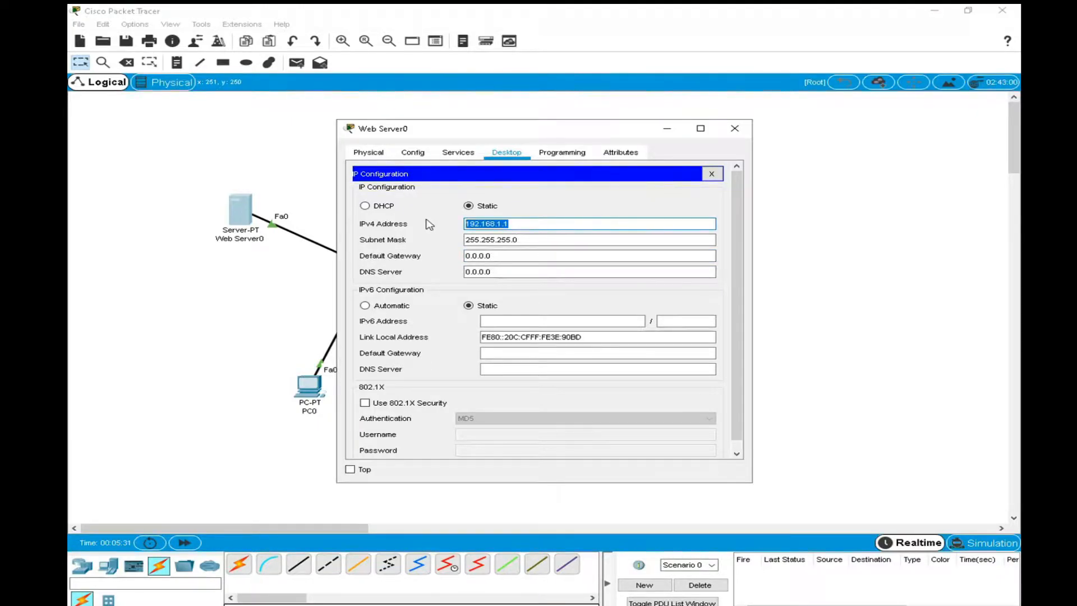
left_click_drag(506, 272, 408, 269)
key("ctrl+v")
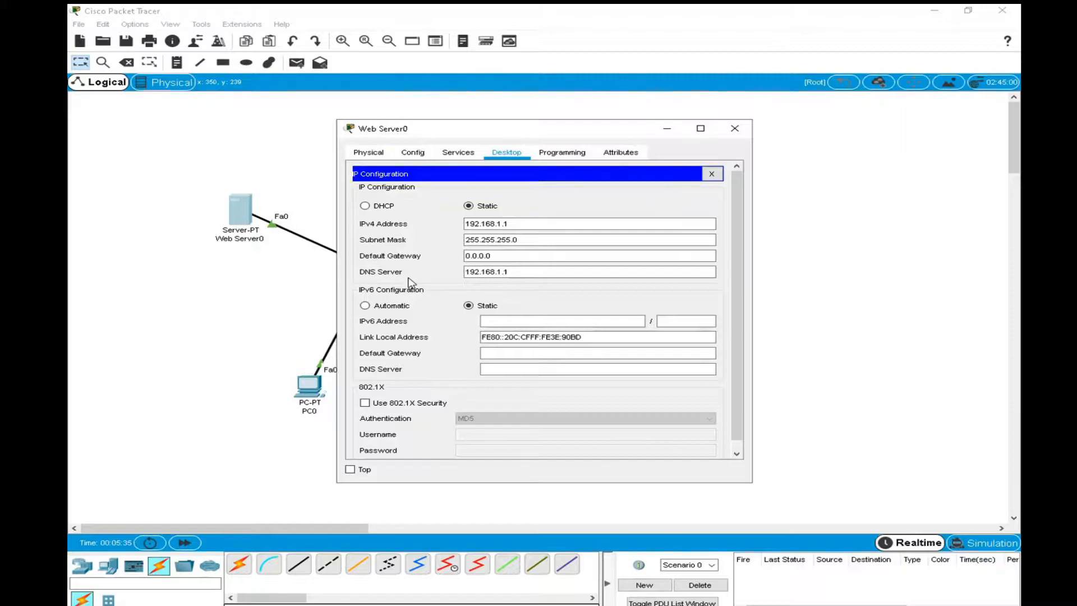
Change both the server's IPv4 address and its DNS server address to 192.168.1.10.
left_click(523, 255)
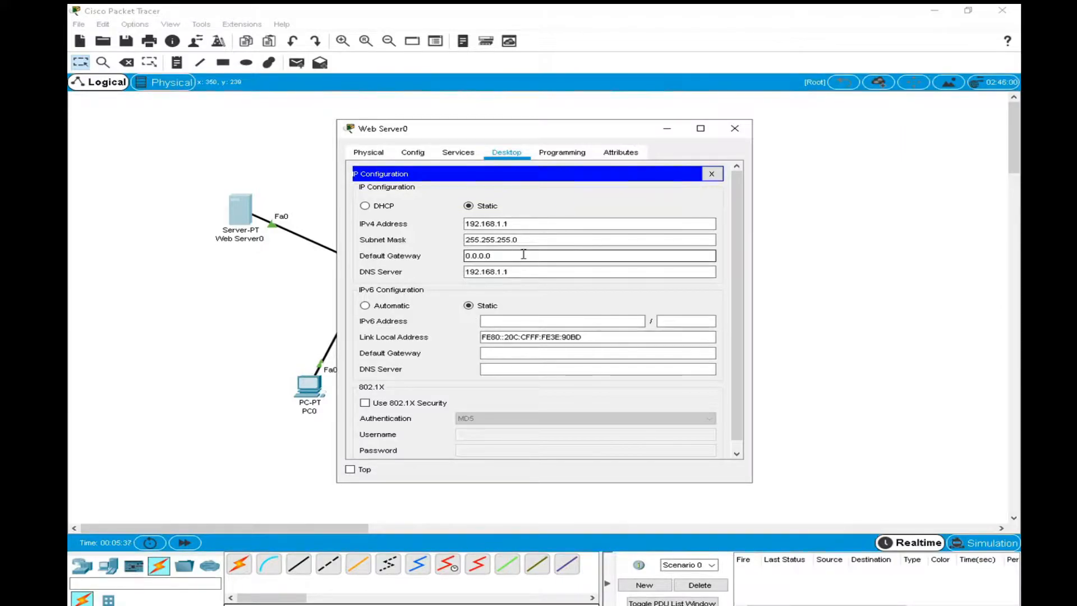
left_click(518, 223)
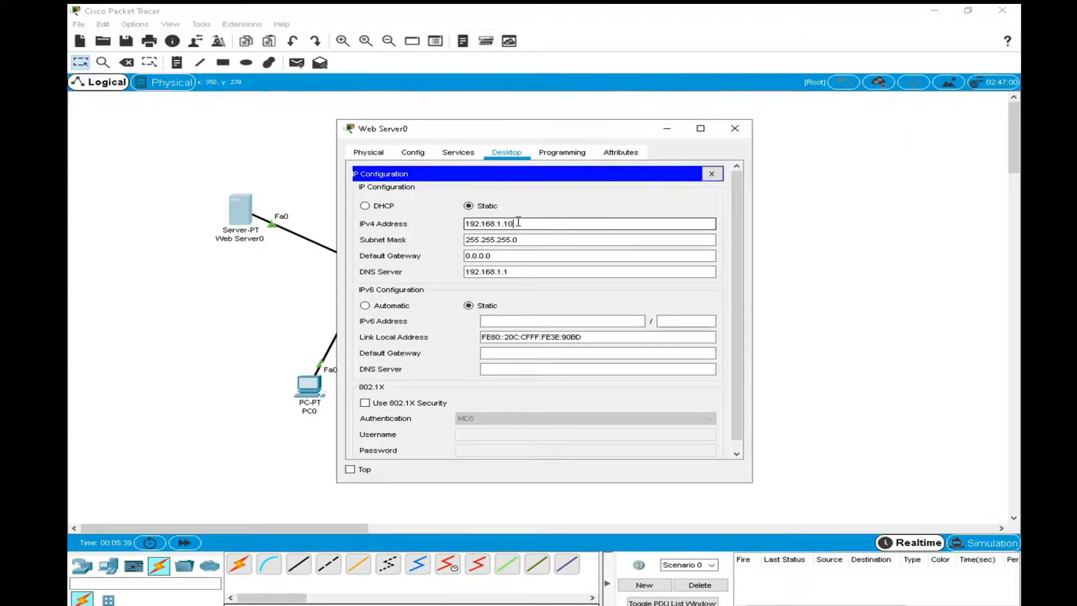
left_click(517, 270)
type("0")
Set the server's IPv4 default gateway to 192.168.1.1 and move its window clear of the topology.
key("shift+Tab")
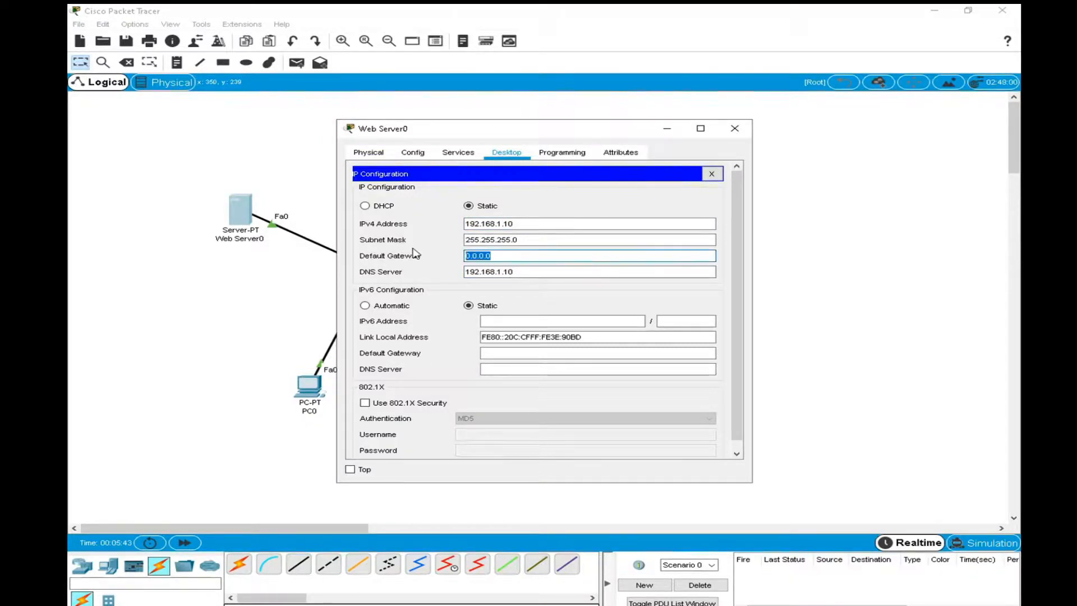
key("ctrl+v")
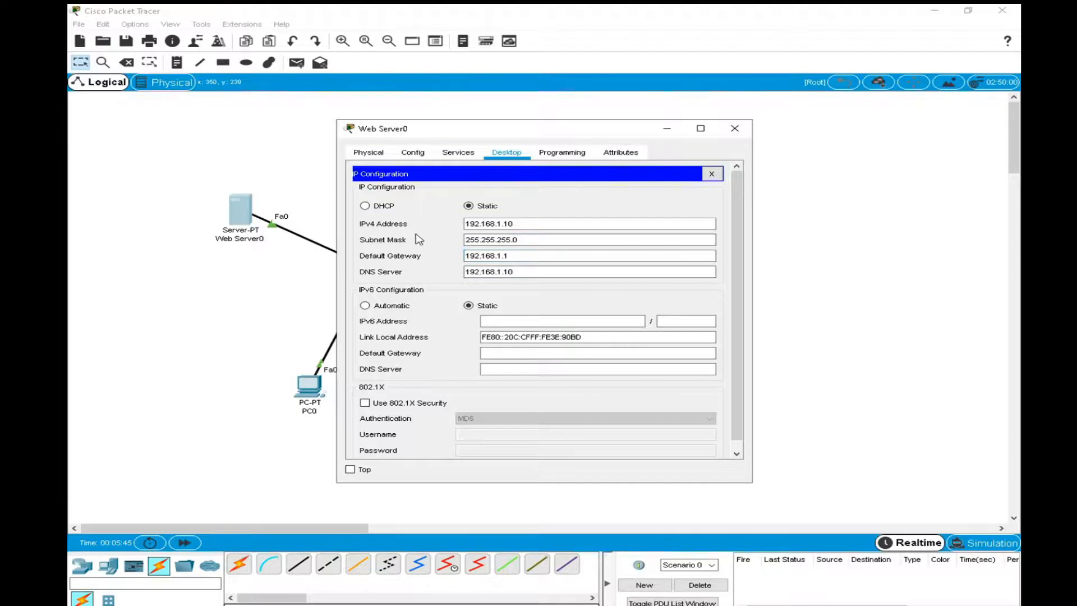
left_click_drag(496, 129, 694, 123)
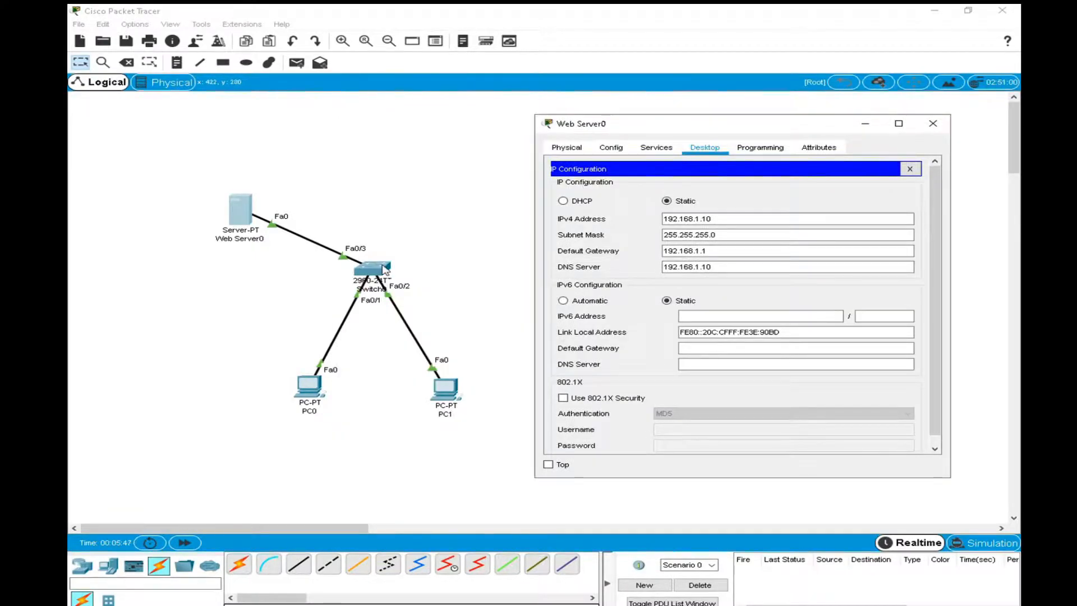
Clear the IPv4 default gateway of Web Server0 and close its configuration window.
left_click_drag(715, 251, 644, 247)
key("ctrl+c")
key("BackSpace")
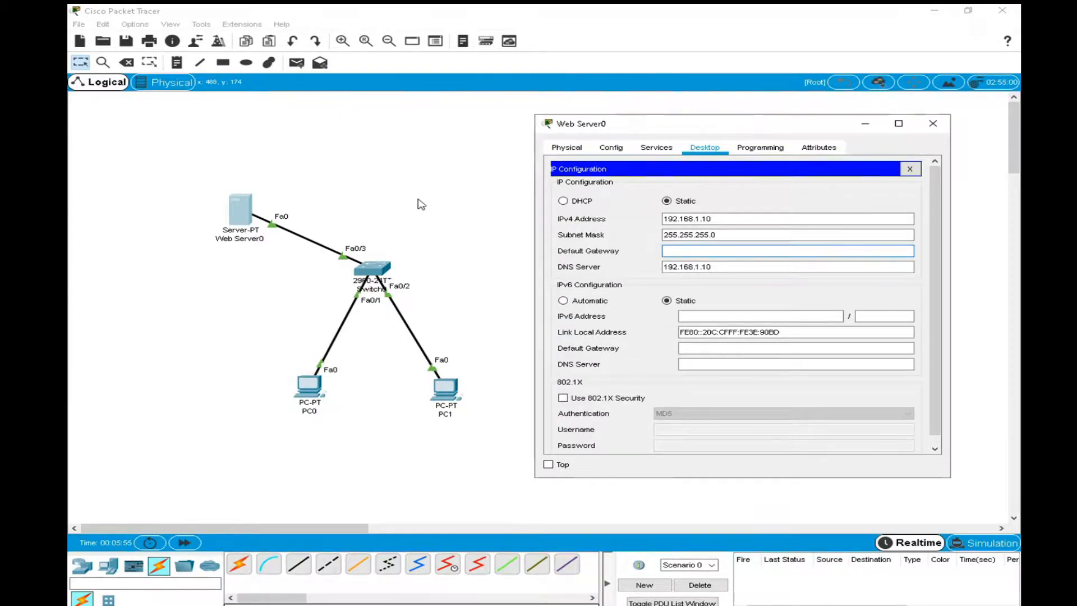
left_click(681, 256)
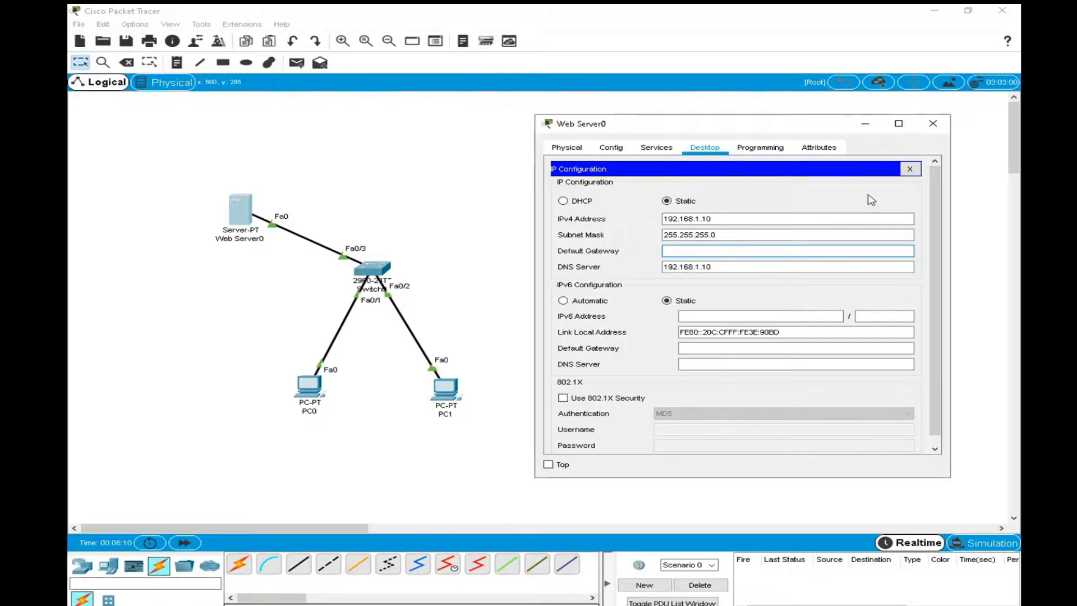
left_click(932, 124)
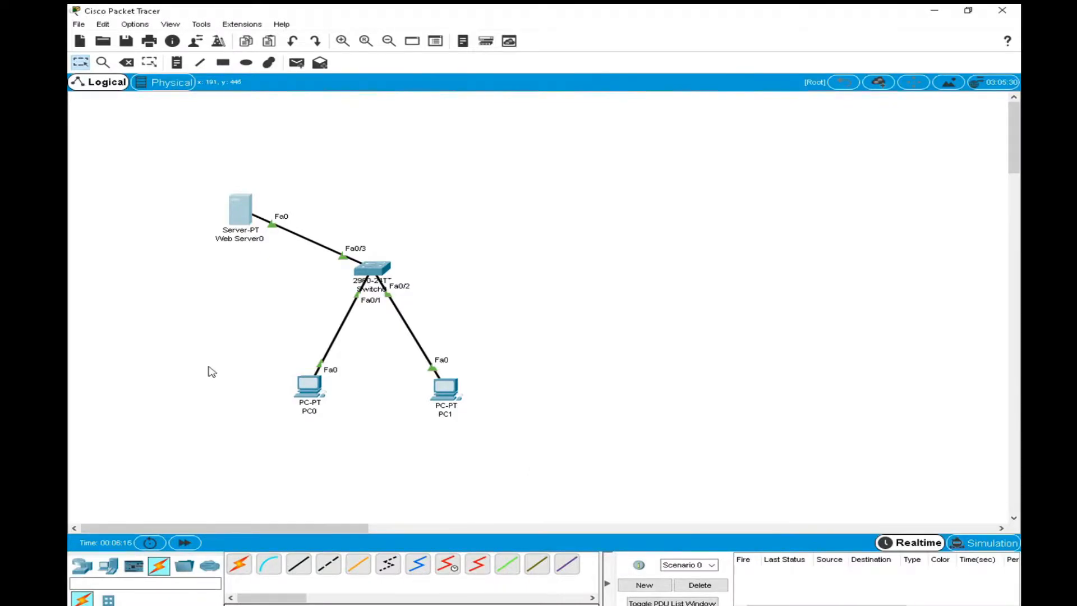
Open PC0's IP configuration and assign static IPv4 address 192.168.1.11 with subnet mask 255.255.255.0.
left_click(308, 391)
left_click(456, 152)
left_click(413, 248)
left_click(498, 239)
type("192.168.1.11")
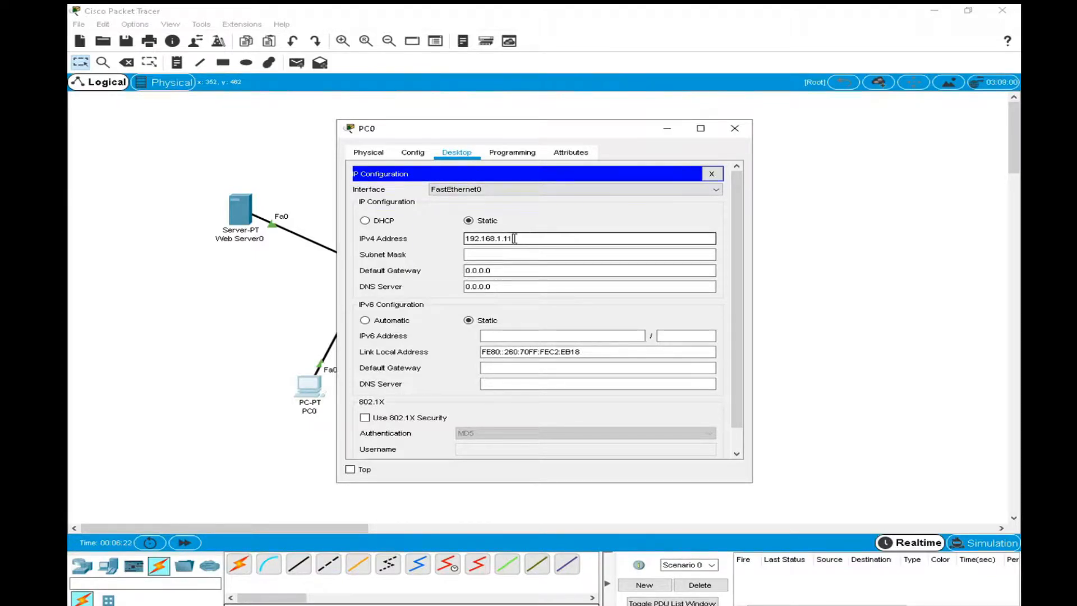
key("Tab")
key("Tab")
key("Tab")
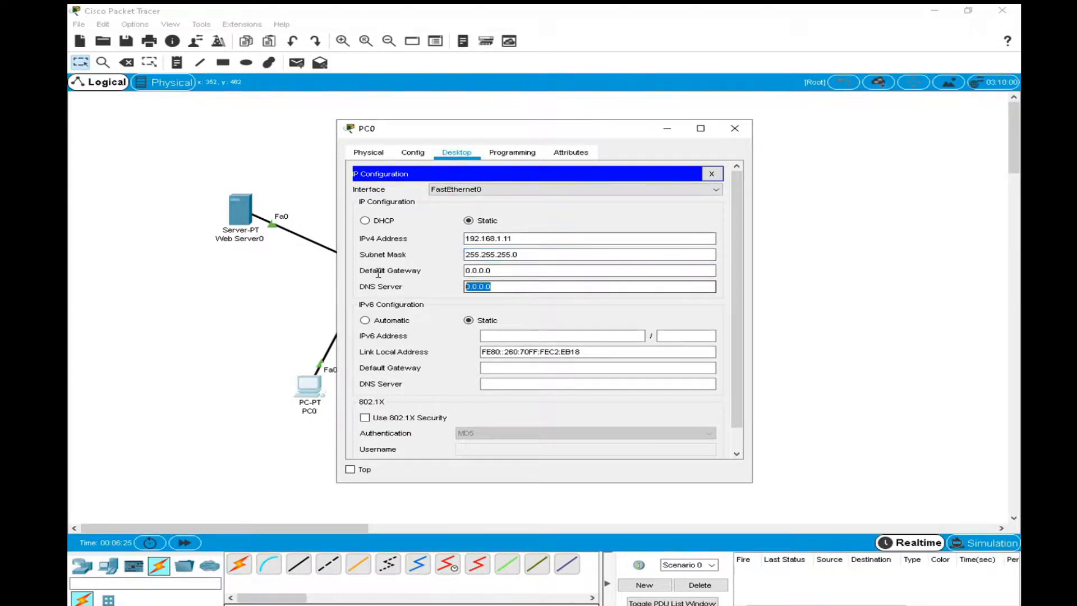
Set PC0's IPv4 DNS server to 192.168.1.1 and close its window.
type("192.168.1.1")
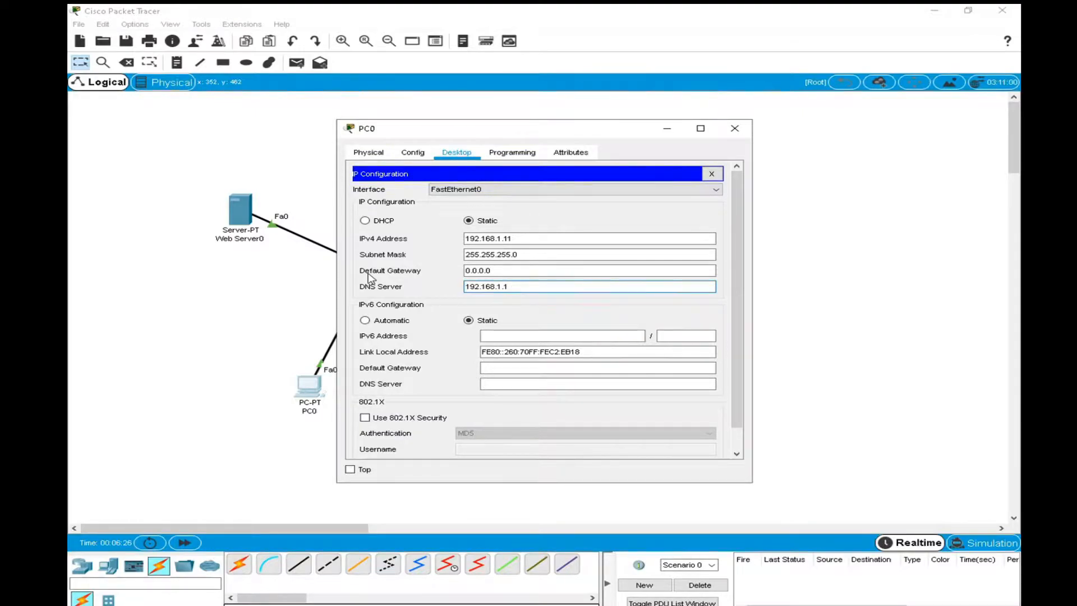
left_click(735, 128)
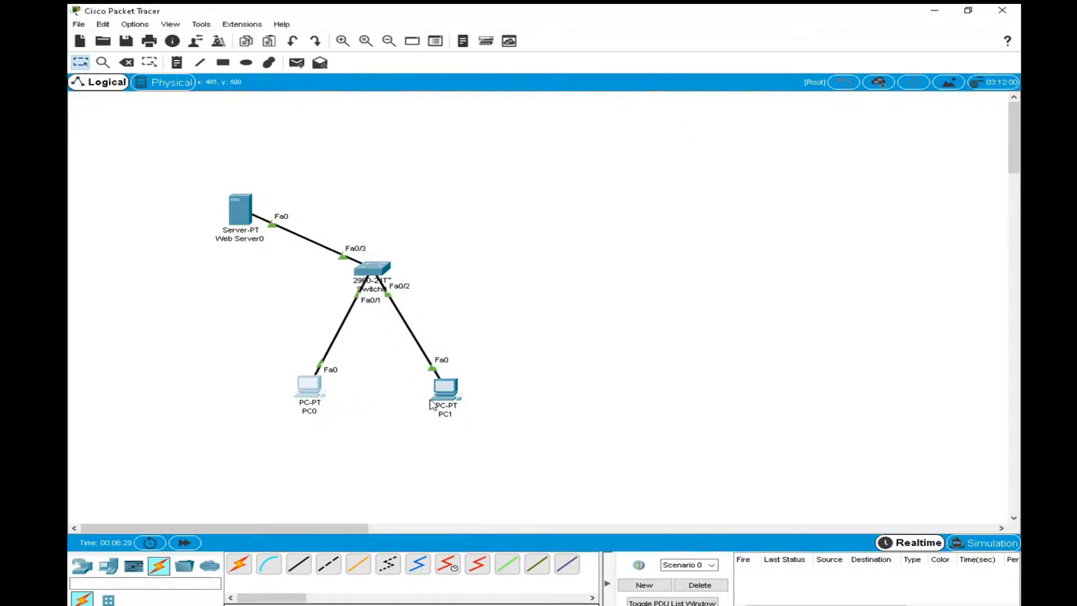
Open PC1's IP configuration and assign static IPv4 address 192.168.1.12 with subnet mask 255.255.255.0.
left_click(446, 387)
left_click(457, 153)
left_click(406, 216)
left_click(478, 241)
type("192.168.1.12")
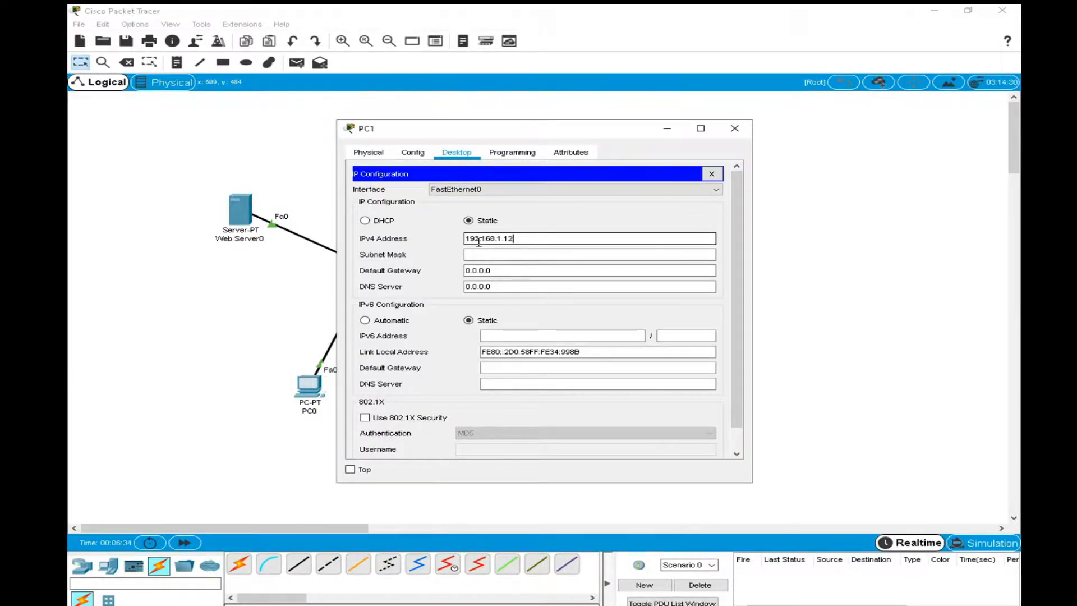
left_click(475, 255)
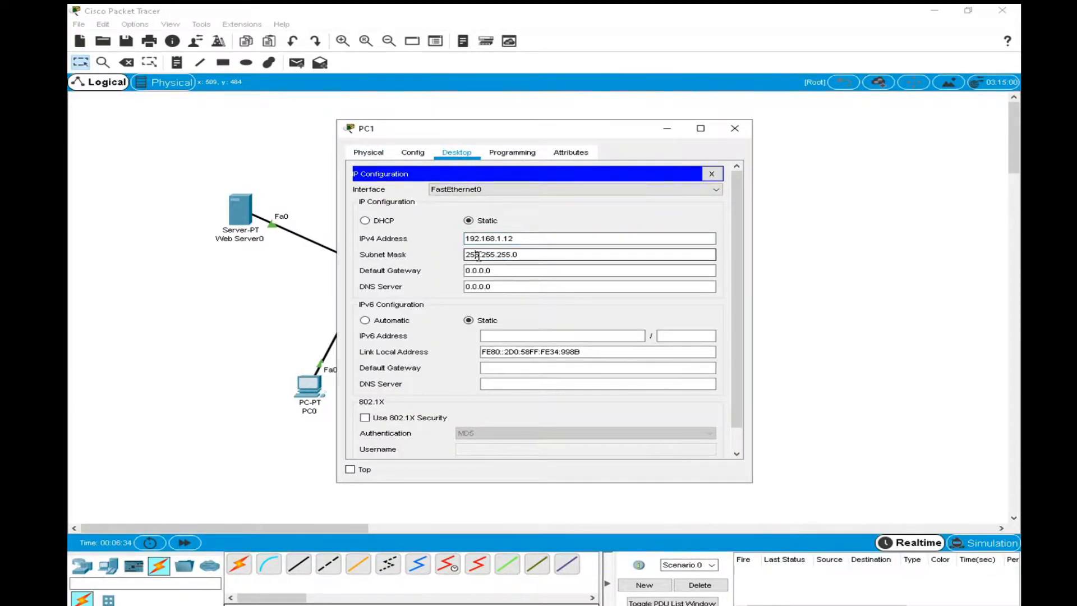
Set PC1's IPv4 DNS server to 192.168.1.1 and close its window.
double_click(516, 286)
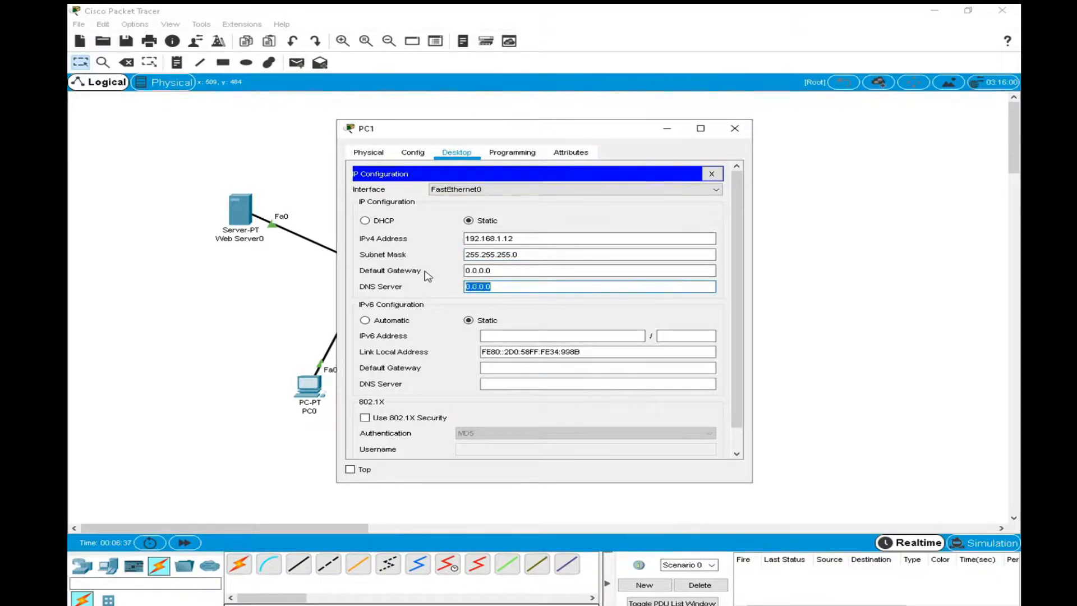
type("192.168.1.10")
left_click(735, 128)
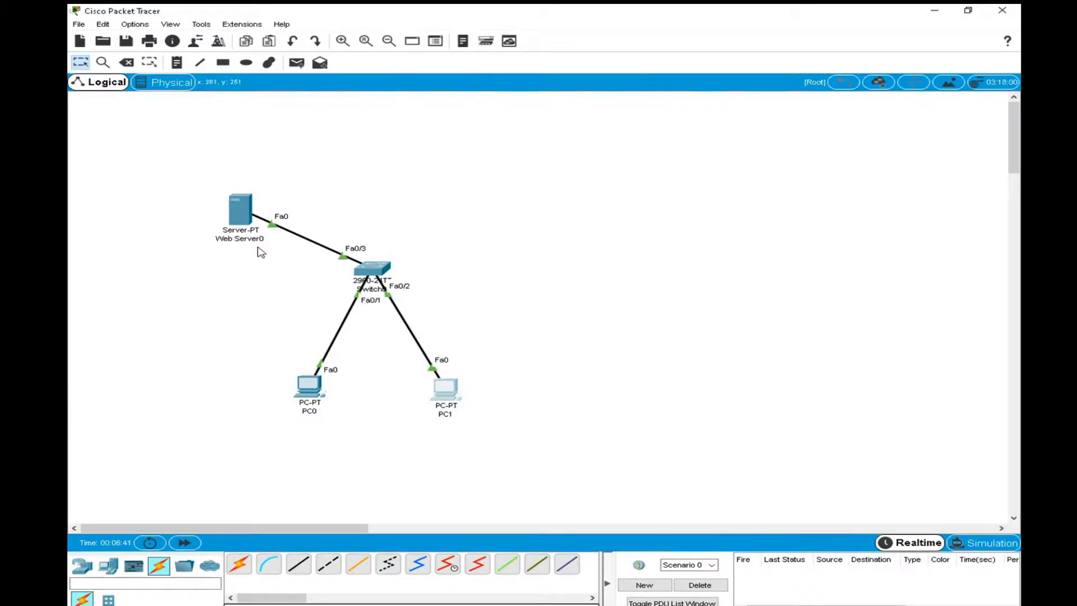
Place a note reading 192.168.1.10 below Web Server0 in the topology and return to selection mode.
left_click(177, 63)
left_click(191, 251)
key("ctrl+v")
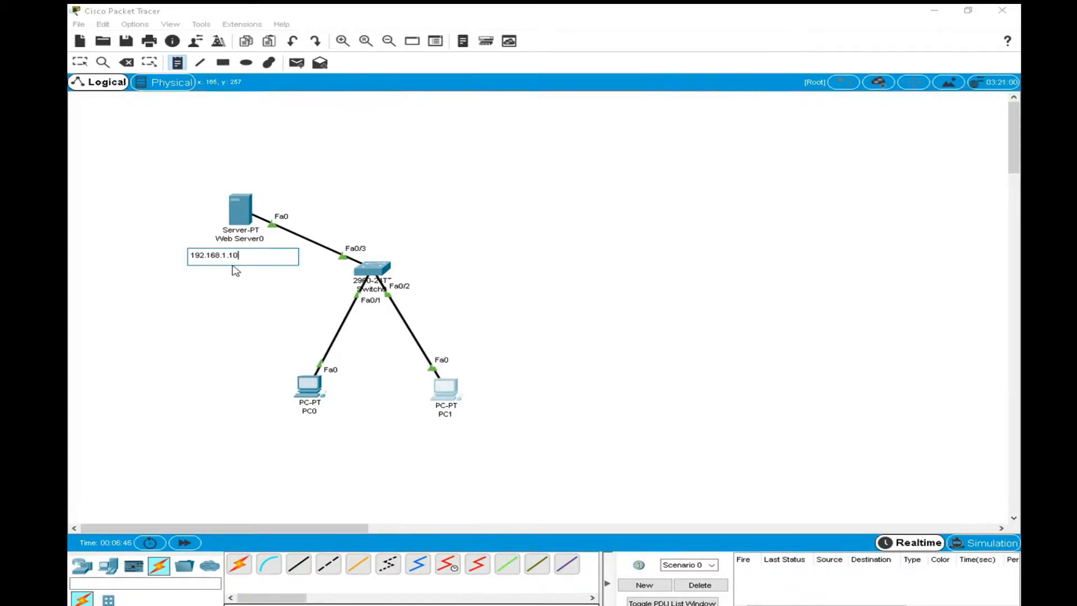
left_click(236, 211)
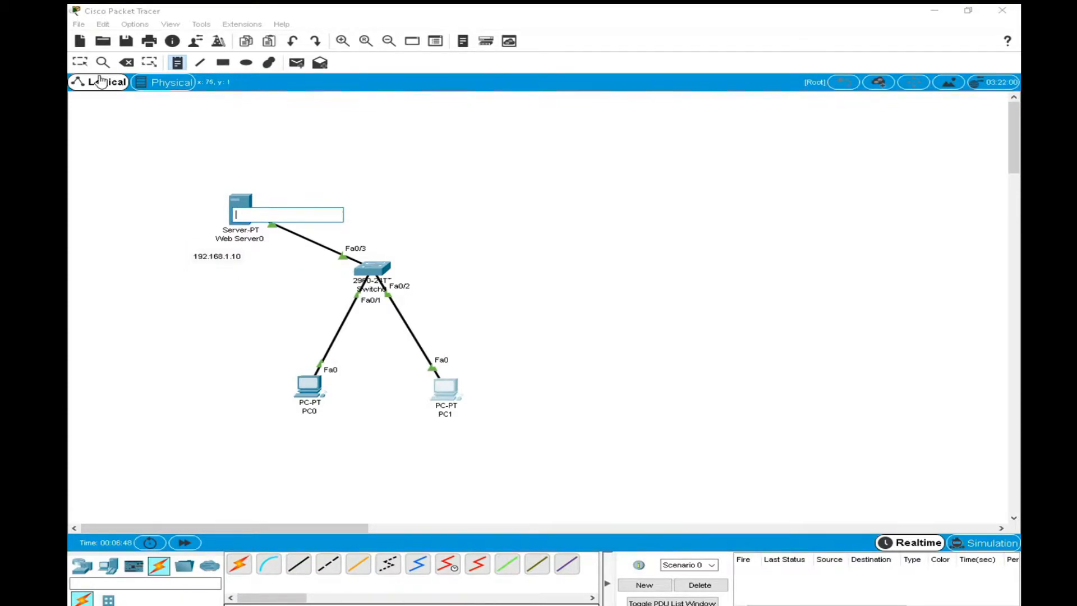
left_click(79, 63)
left_click(241, 215)
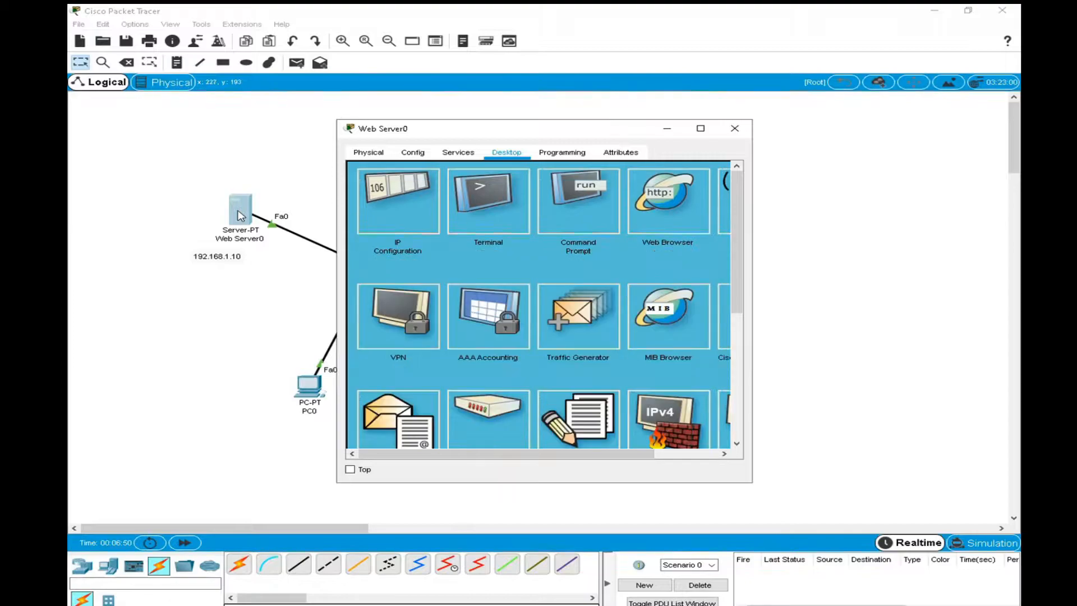
left_click_drag(436, 134, 695, 115)
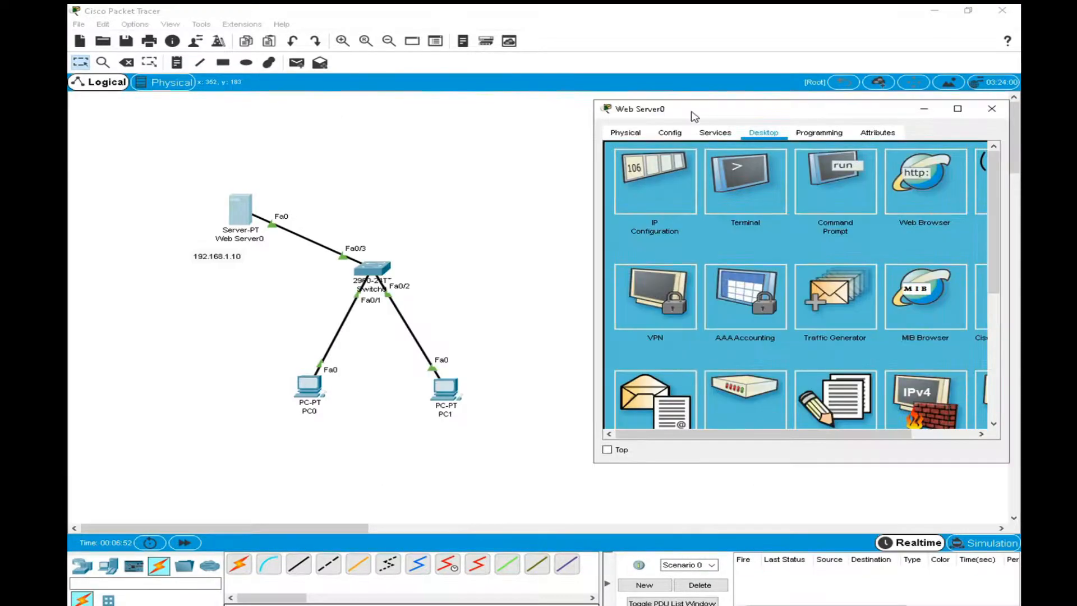
left_click(993, 110)
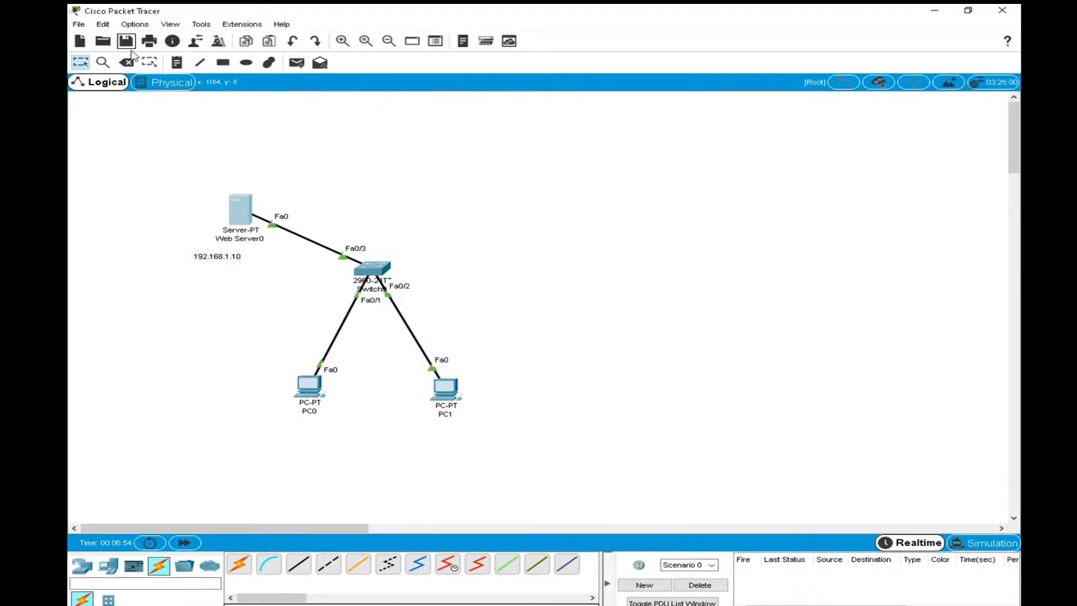
Send a simple PDU from PC0 to Web Server0 to test connectivity.
left_click(297, 62)
left_click(305, 399)
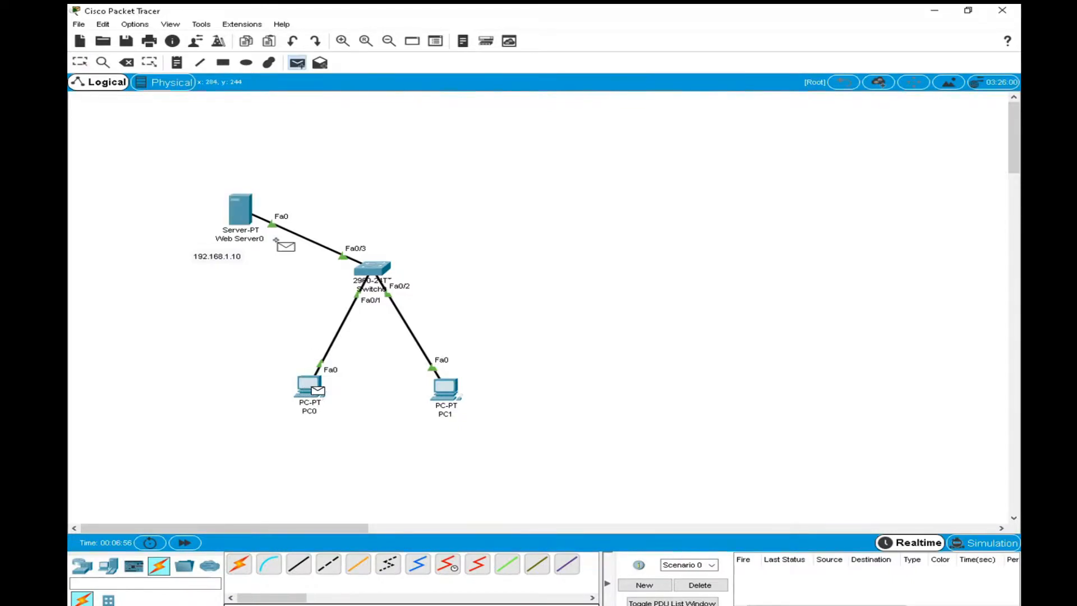
left_click(243, 213)
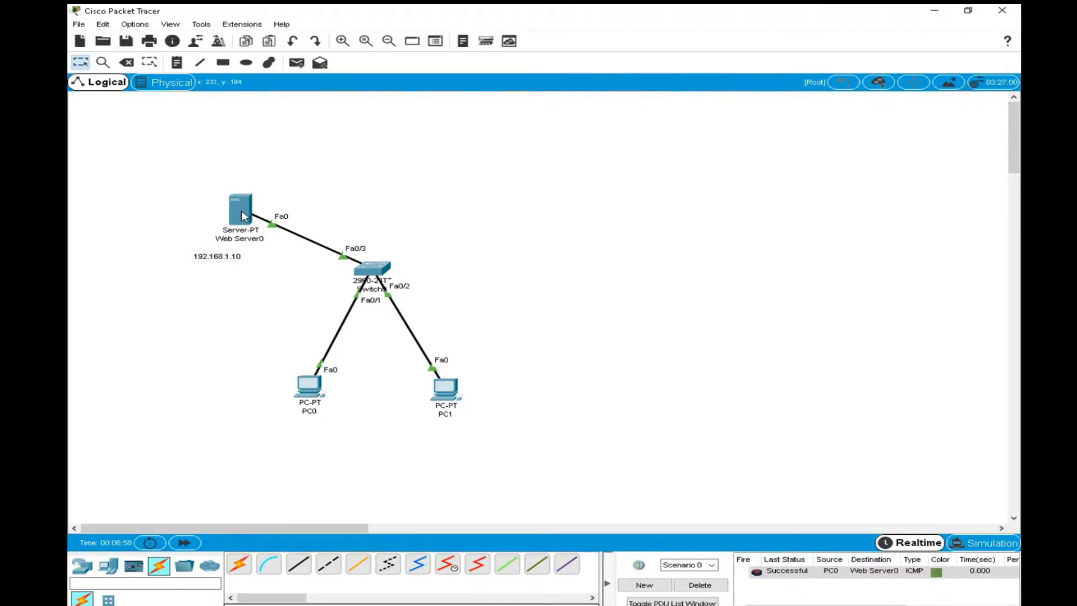
Send a simple PDU from PC1 to Web Server0 to test connectivity.
left_click(297, 62)
left_click(446, 390)
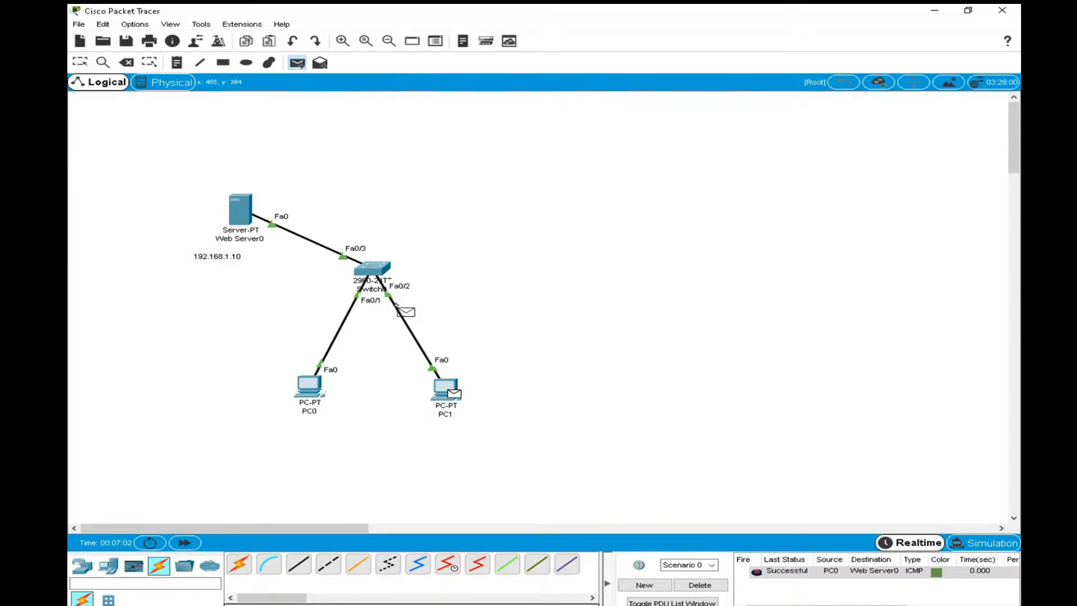
left_click(243, 220)
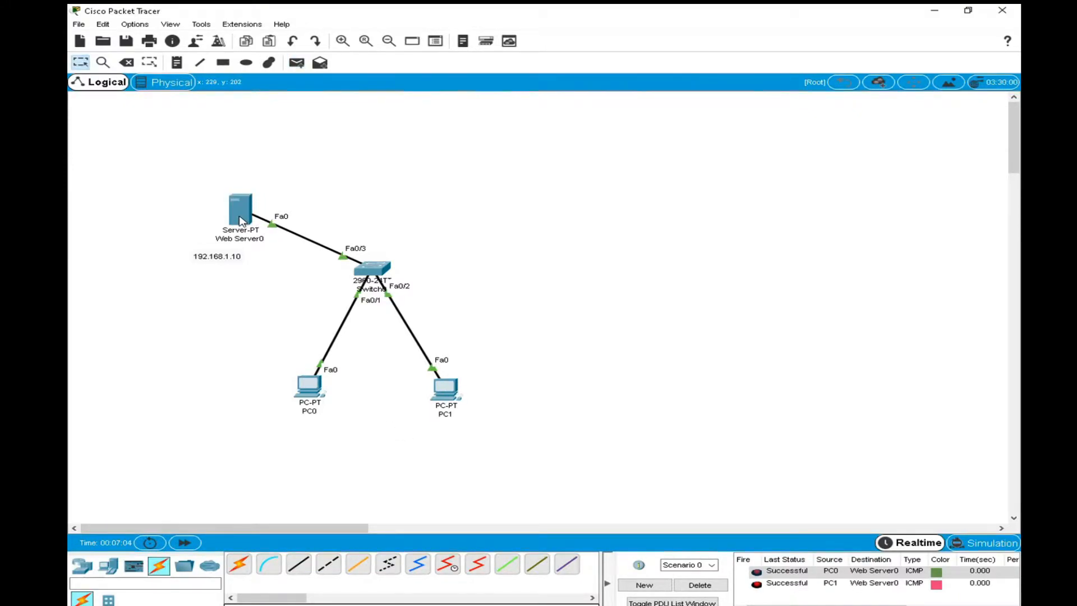
Open Web Server0 in a maximized window and display its HTTP service settings.
mouse_move(243, 219)
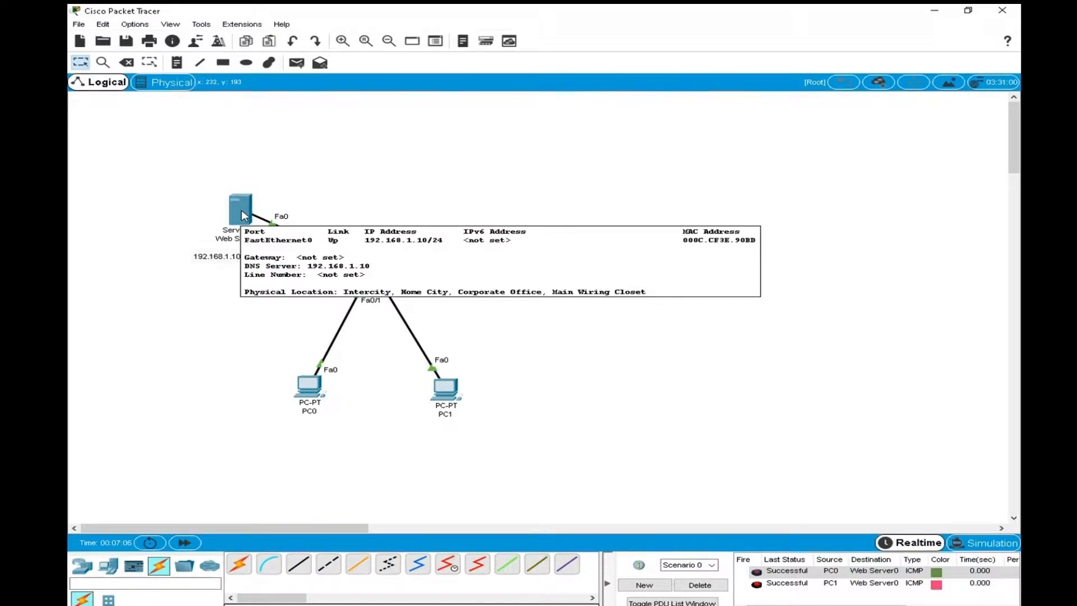
left_click(243, 216)
left_click_drag(514, 128, 573, 52)
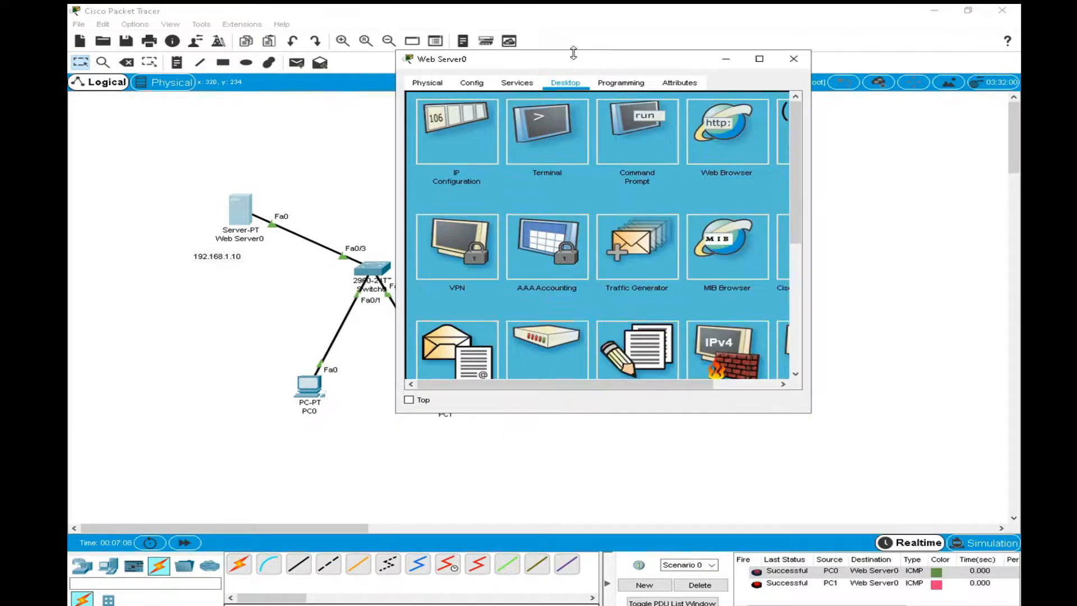
left_click(760, 58)
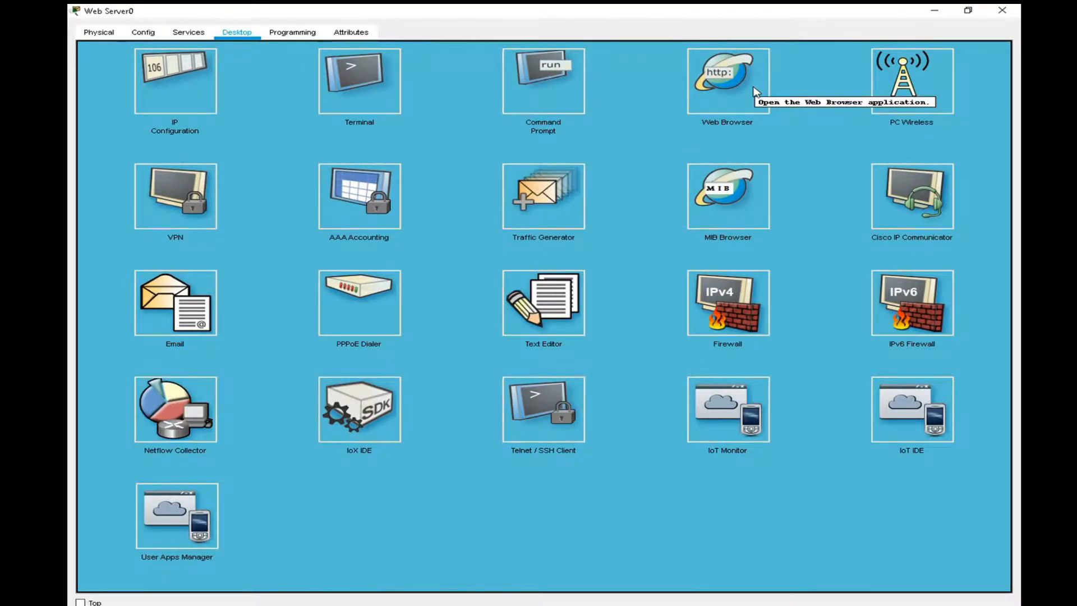
left_click(191, 33)
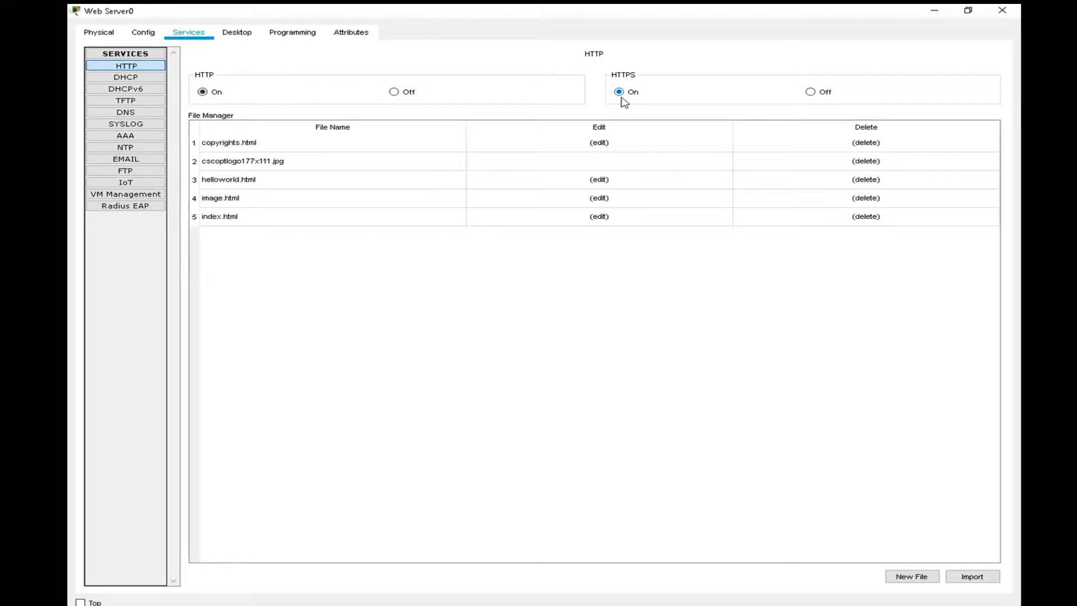
Edit index.html in the HTTP file list so the welcome line greets visitors to "UTAS Shinas" instead of Cisco Packet Tracer.
left_click(600, 216)
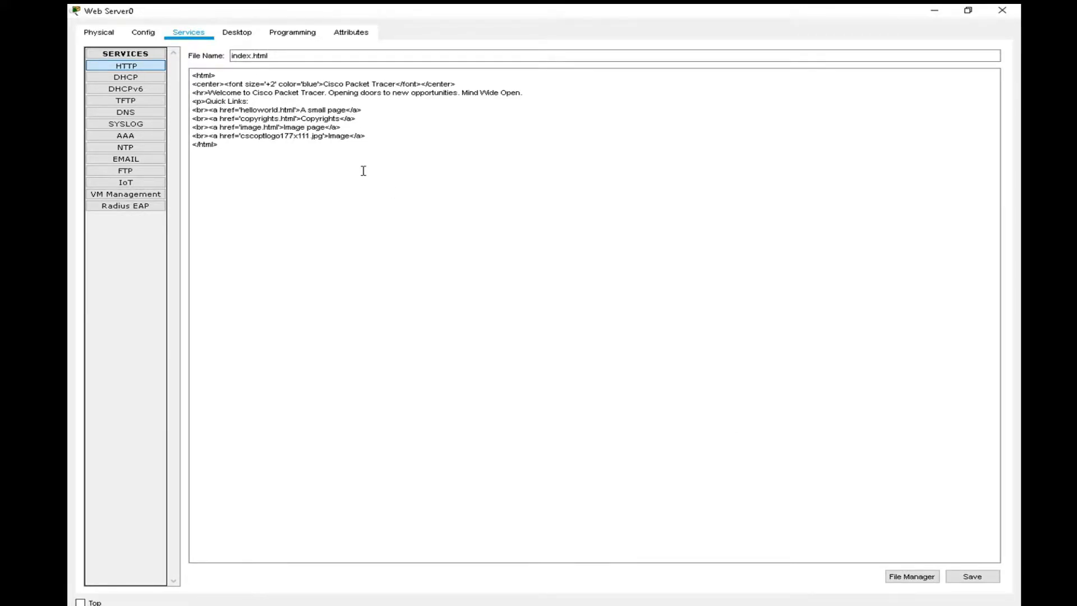
left_click_drag(274, 93, 321, 97)
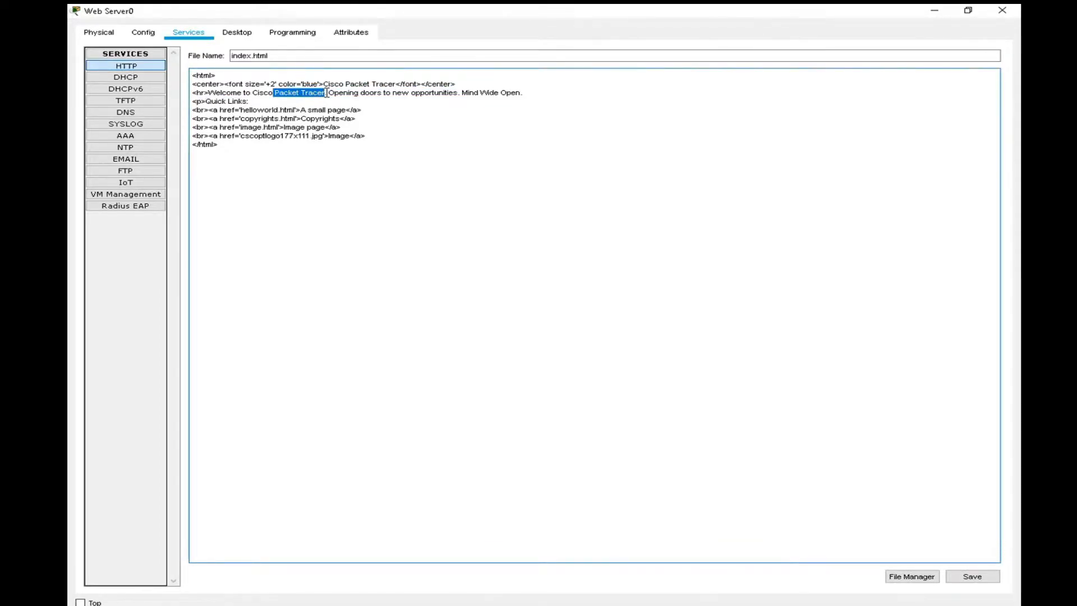
key("BackSpace")
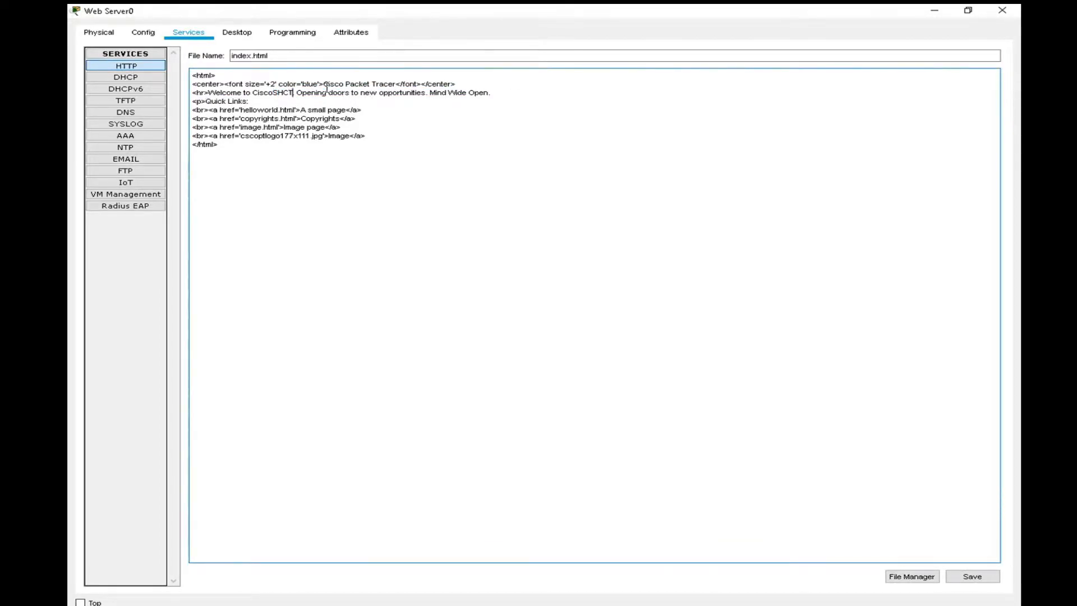
key("BackSpace")
key("BackSpace")
key("BackSpace")
key("BackSpace")
key("BackSpace")
key("BackSpace")
type("UTAS SHin")
type("as")
key("BackSpace")
key("BackSpace")
key("BackSpace")
key("BackSpace")
key("BackSpace")
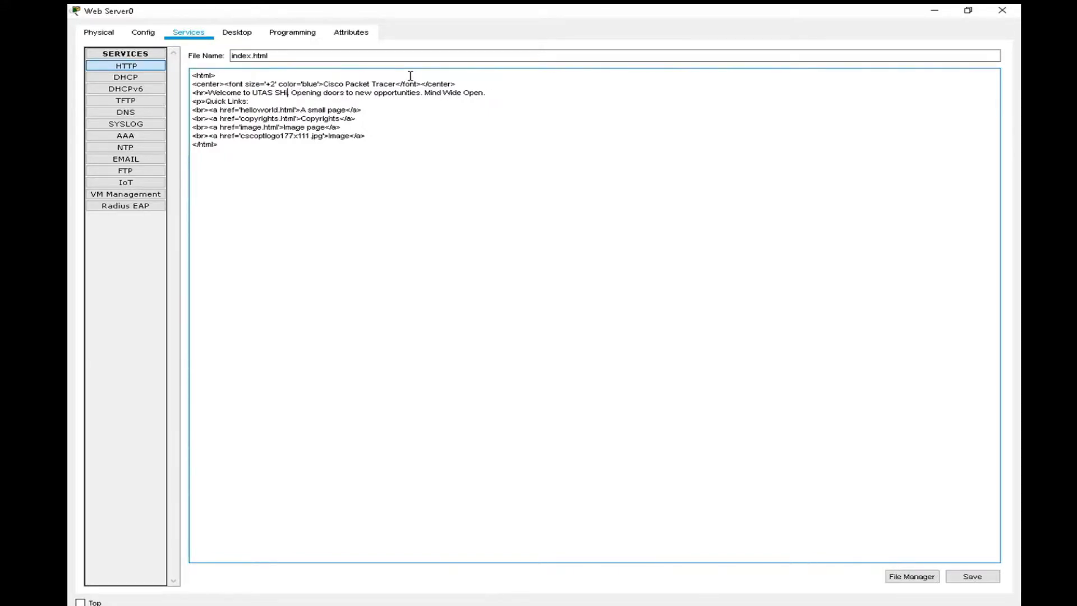
type("hinas.")
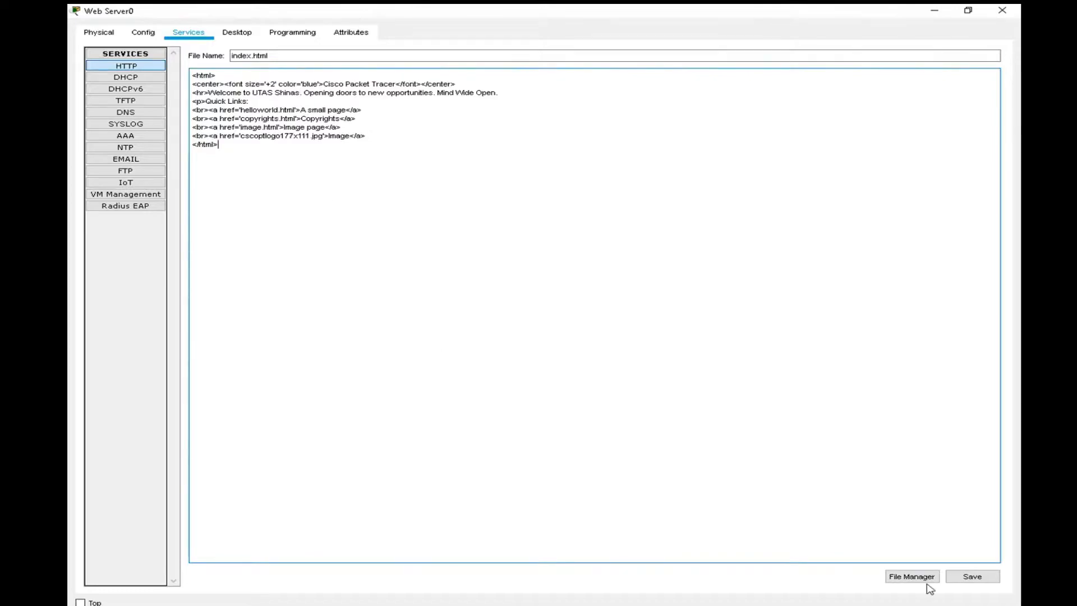
Save index.html over the existing file, return to the HTTP file list and close the Web Server0 window.
left_click(961, 578)
left_click(572, 332)
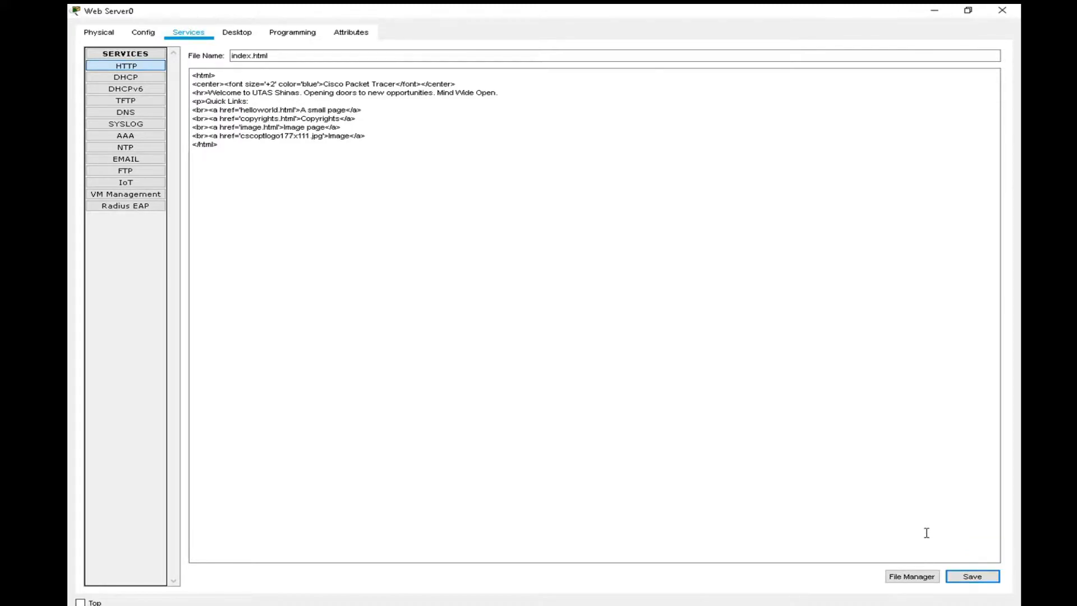
left_click(146, 67)
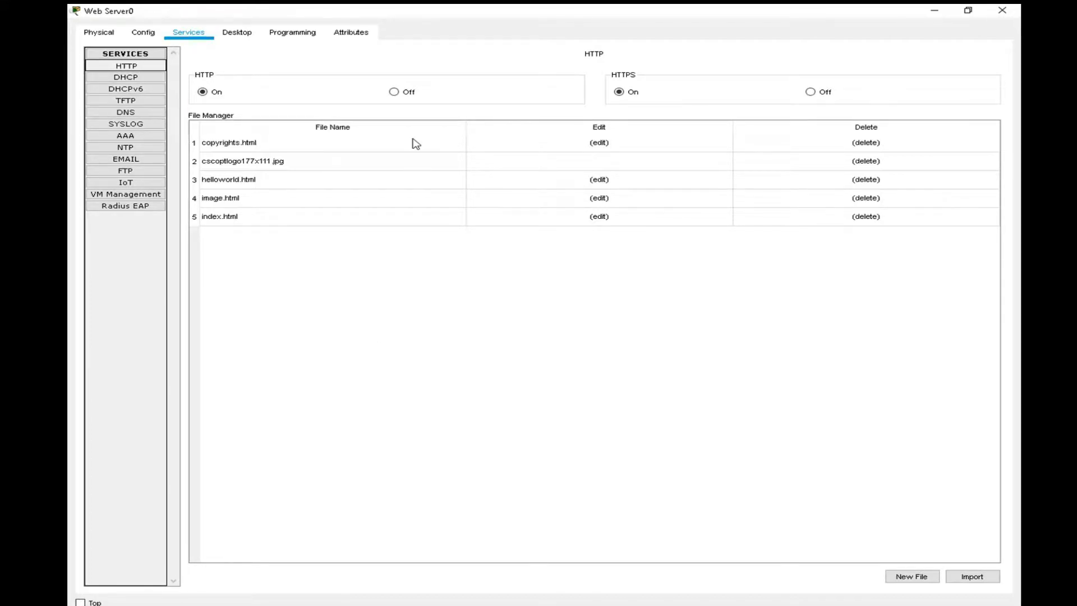
left_click(1002, 11)
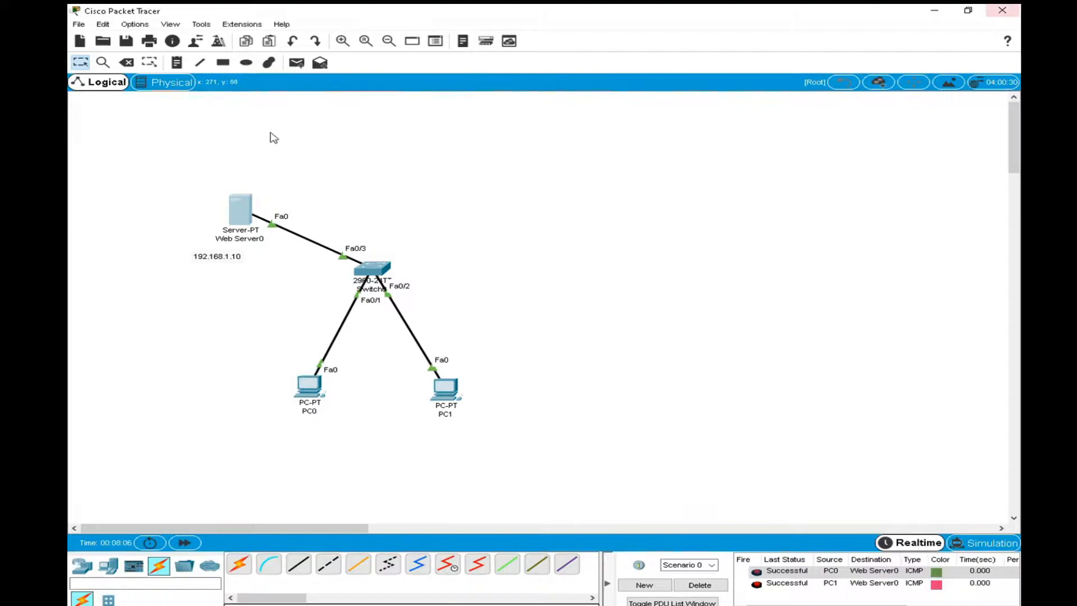
Set the heading's font size to +4 in Web Server0's index.html, overwrite the saved file and close the server window.
left_click(239, 217)
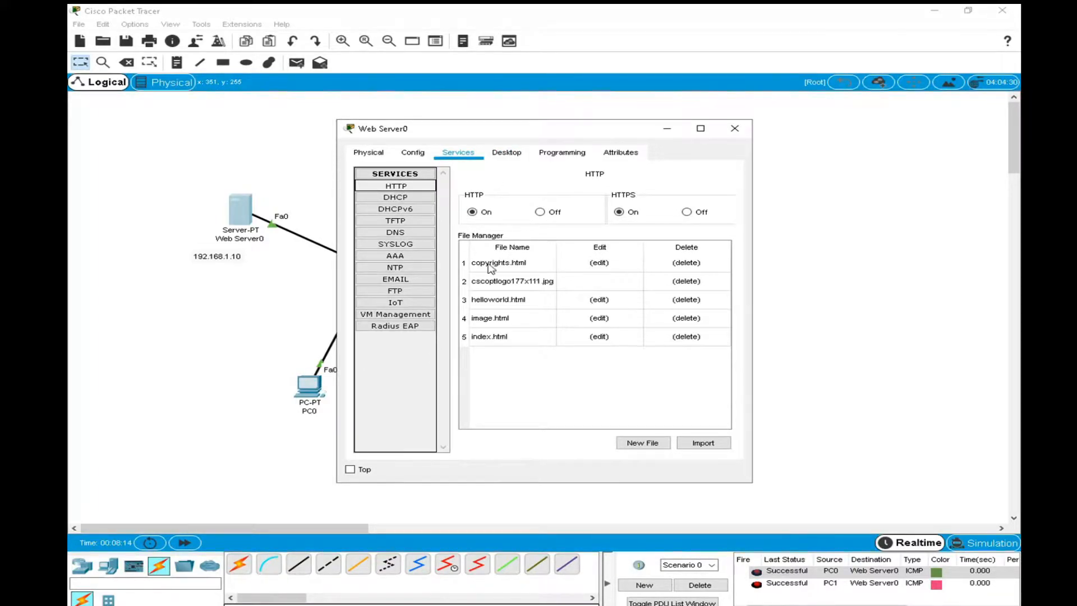
left_click(603, 336)
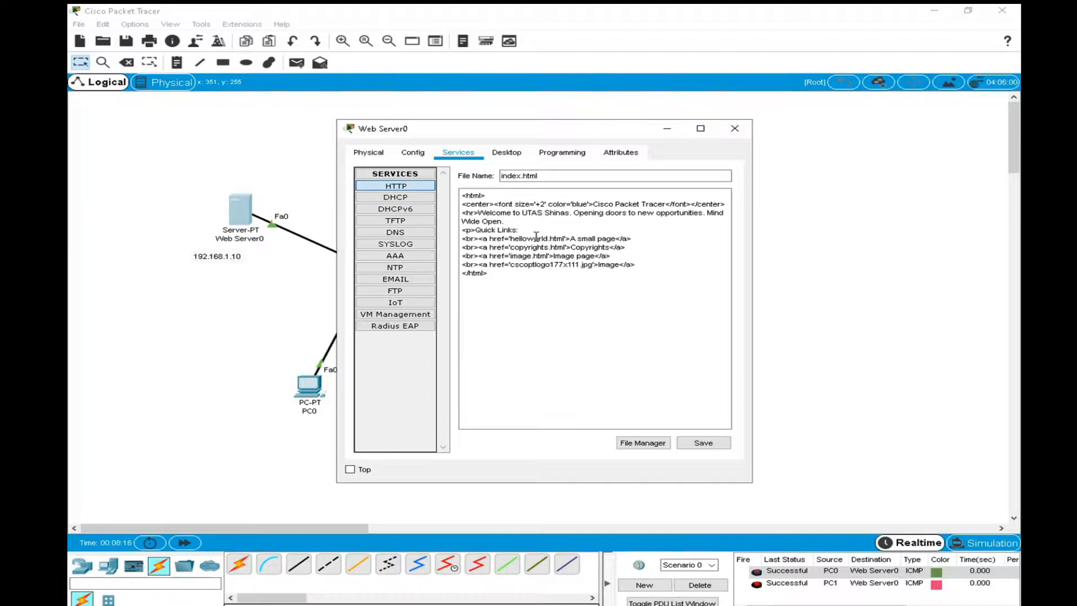
left_click(542, 203)
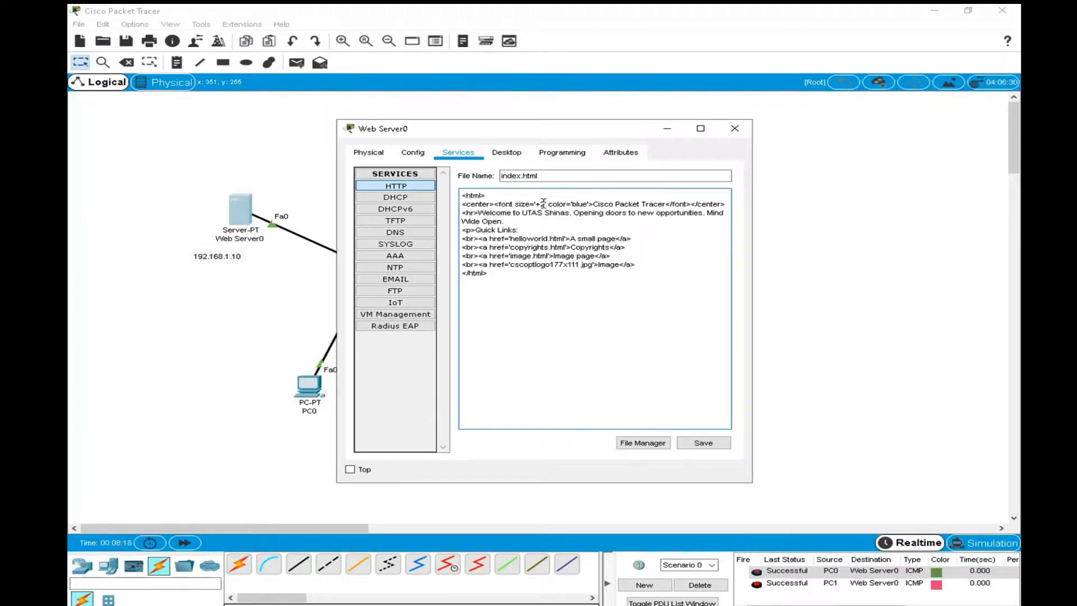
key("BackSpace")
type("4")
left_click(707, 444)
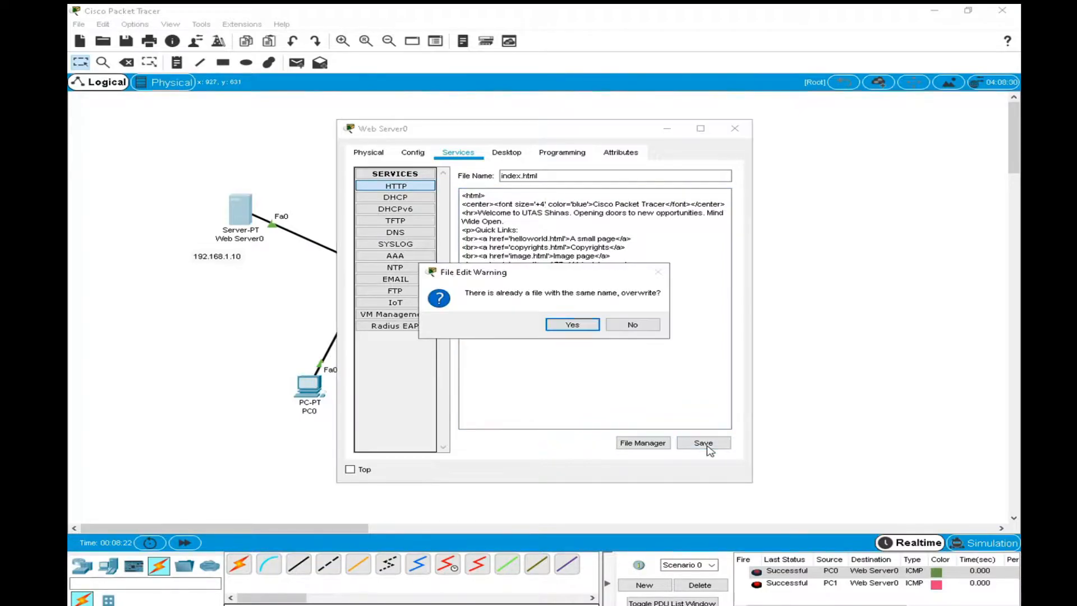
left_click(583, 324)
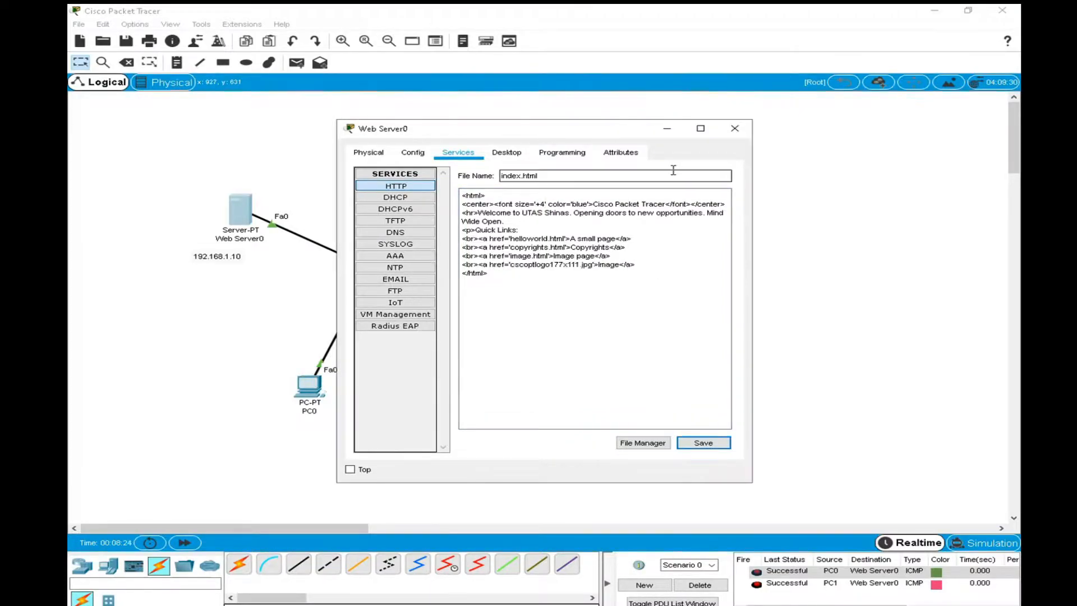
left_click(734, 128)
Load the page at 192.168.1.10 in PC1's web browser, enlarging the window to view it, and close PC1.
left_click(450, 391)
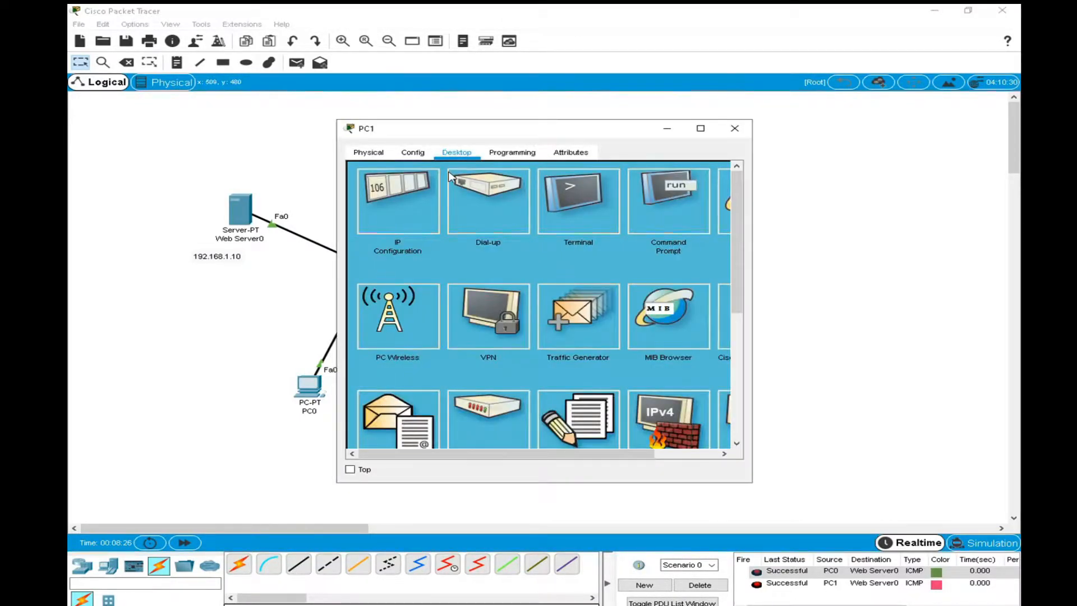
left_click_drag(467, 128, 603, 76)
left_click_drag(887, 250, 1005, 224)
left_click(926, 147)
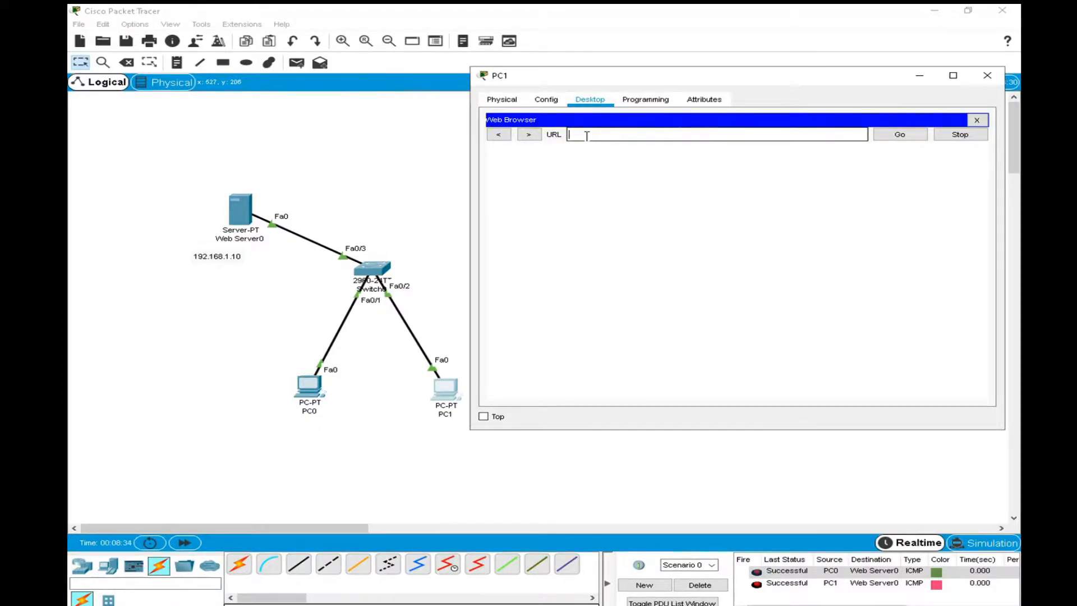
type("192.168.1.10")
key("Return")
left_click_drag(471, 205, 443, 205)
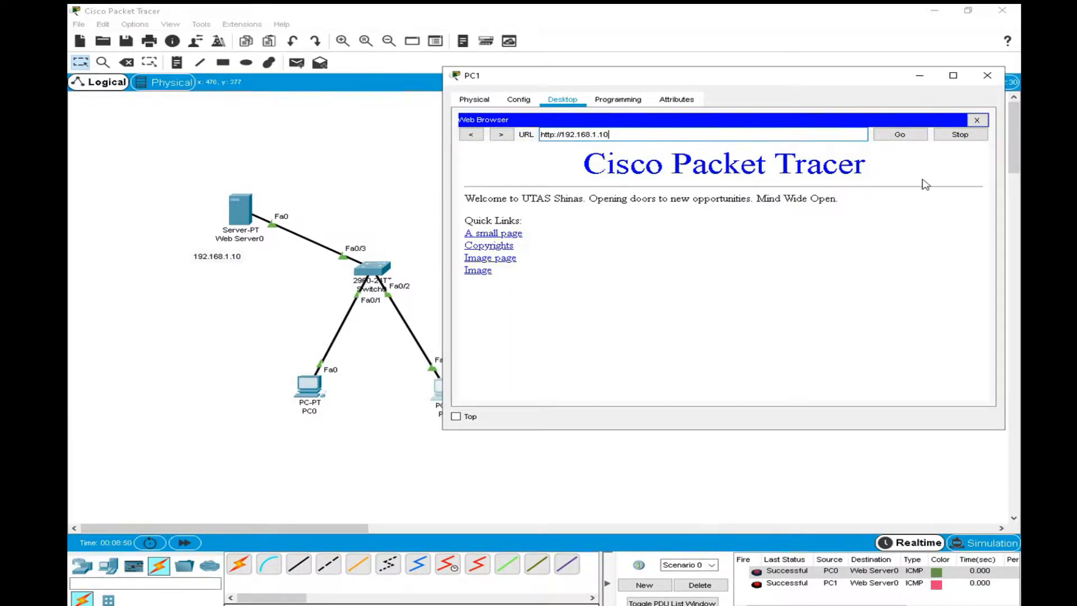
left_click(987, 75)
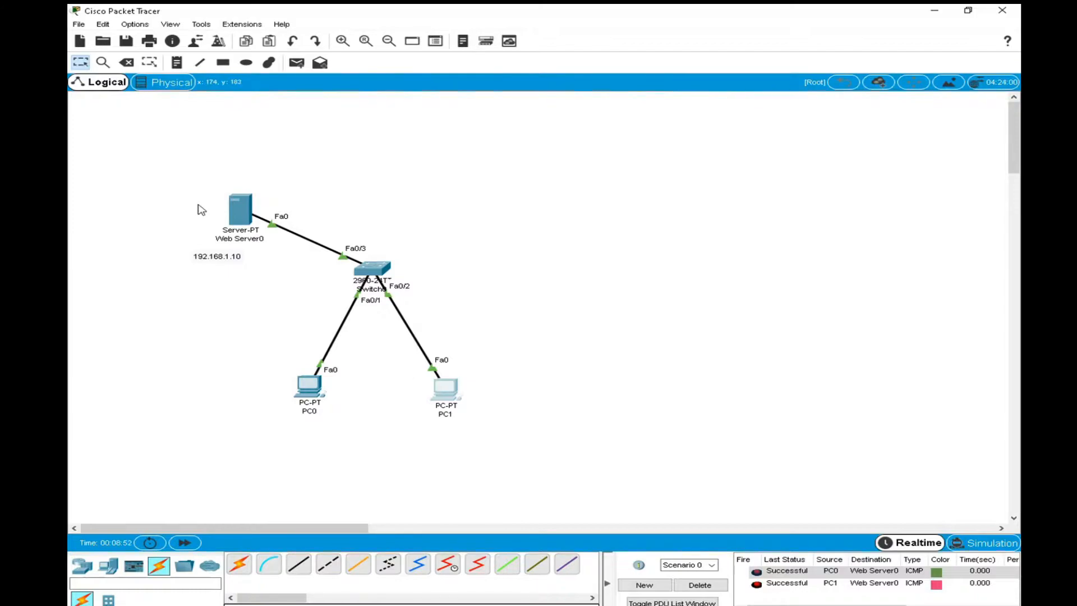
Reopen index.html on Web Server0, highlight "UTAS Shinas" in the welcome line and widen the window.
left_click(241, 215)
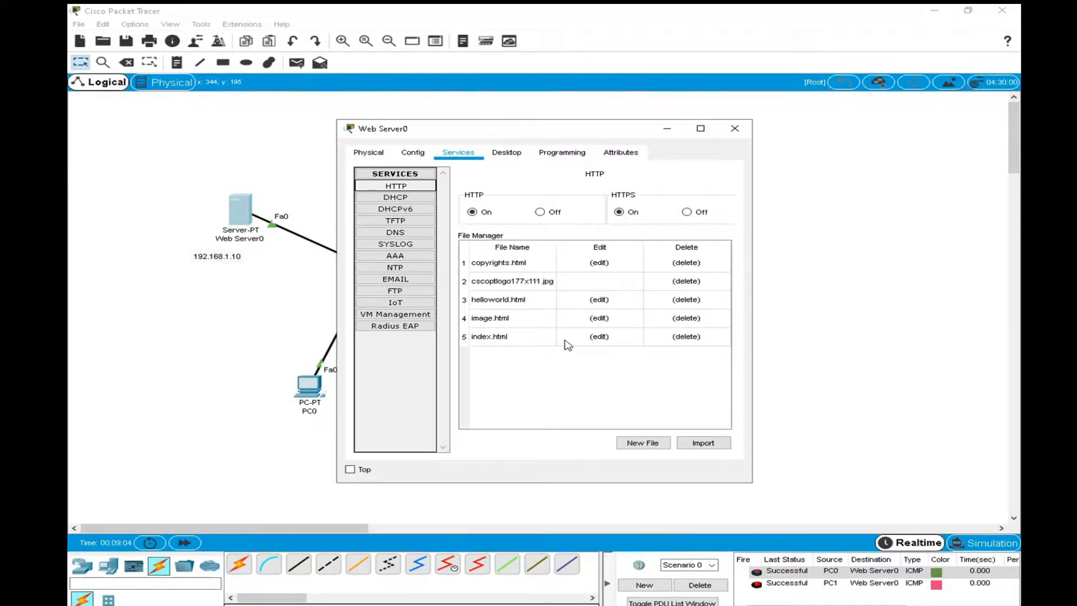
left_click(598, 337)
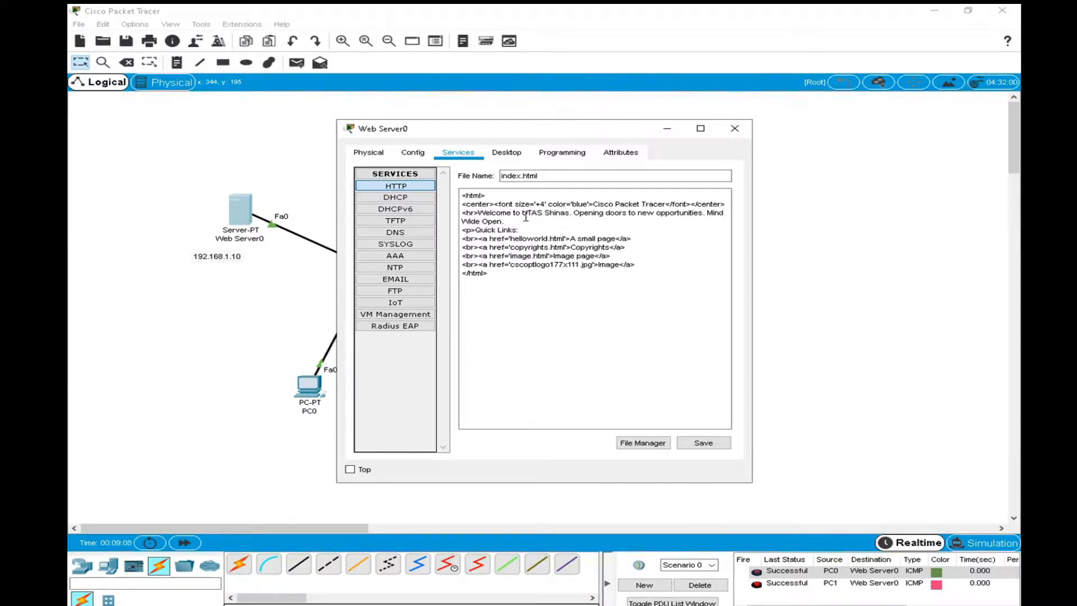
left_click_drag(479, 213, 571, 214)
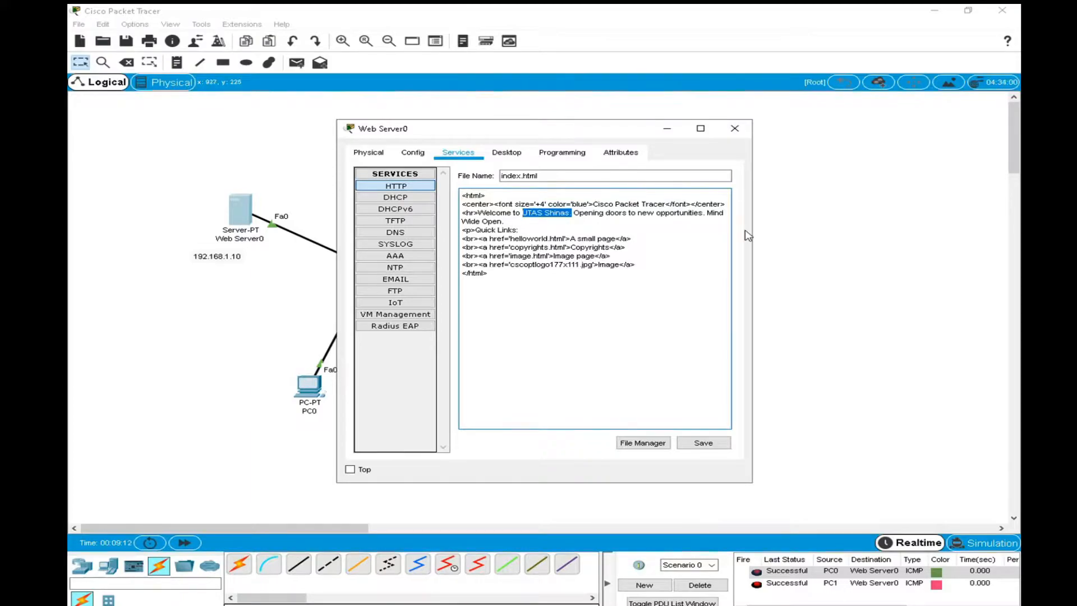
left_click_drag(752, 235, 901, 242)
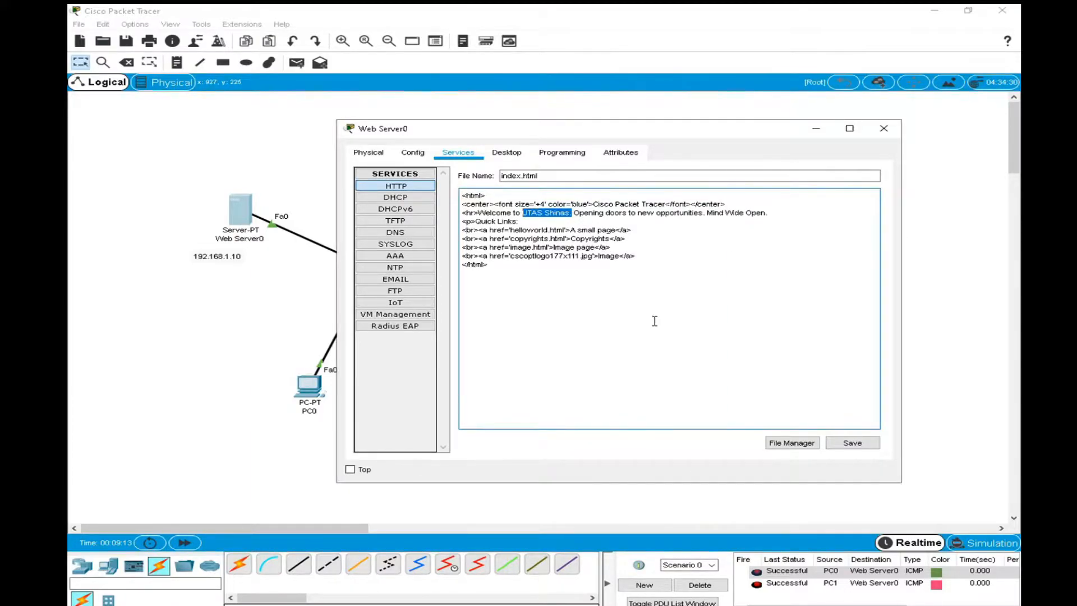
Enlarge the index.html code with the Windows Magnifier to examine the edited text, and close the Magnifier.
key("super")
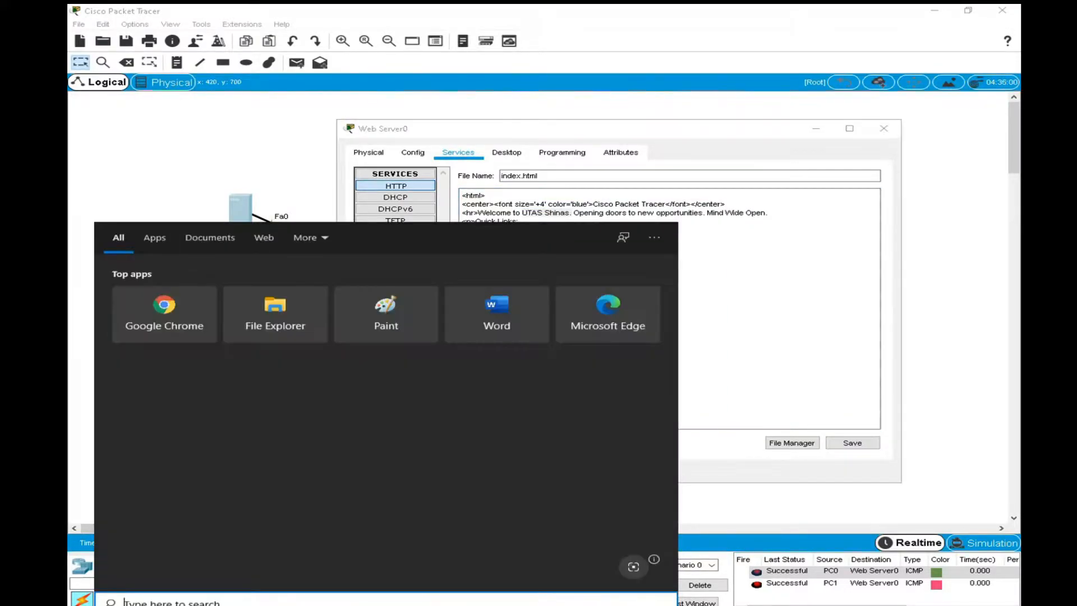
type("mag")
left_click(141, 301)
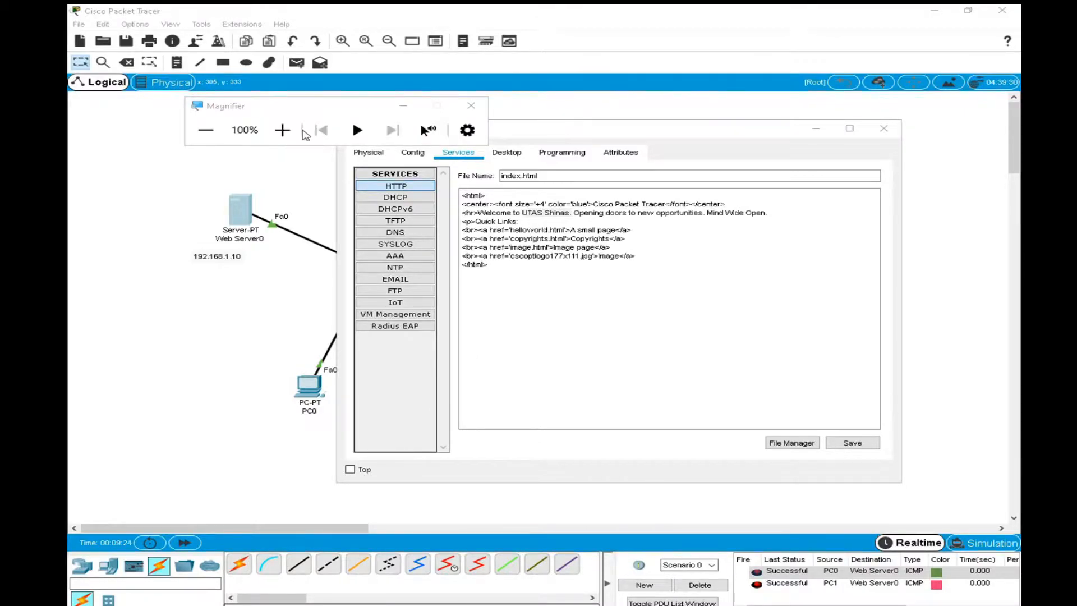
left_click(284, 129)
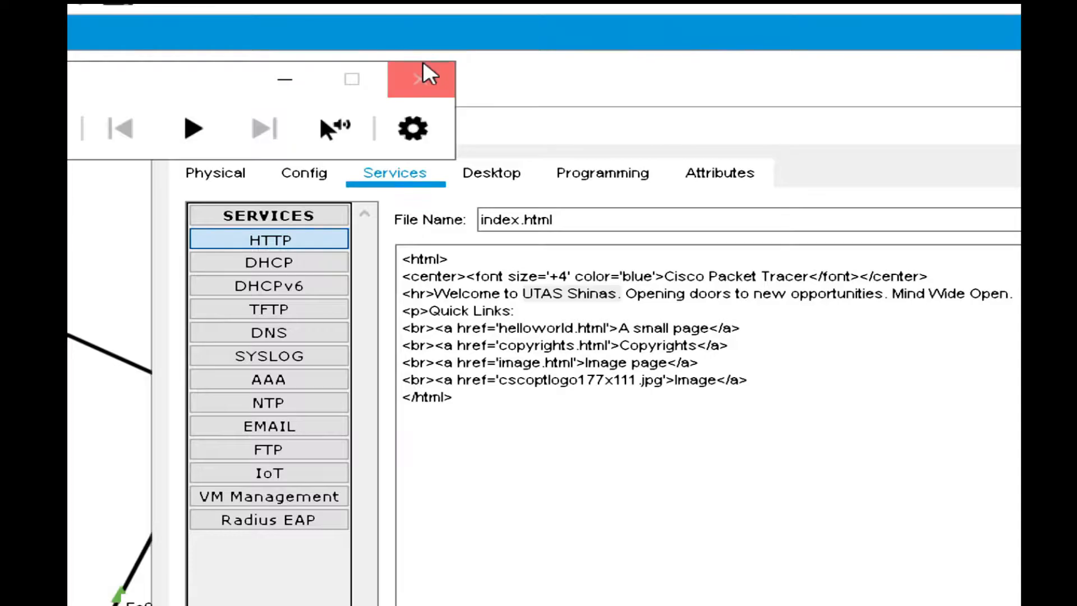
left_click(422, 78)
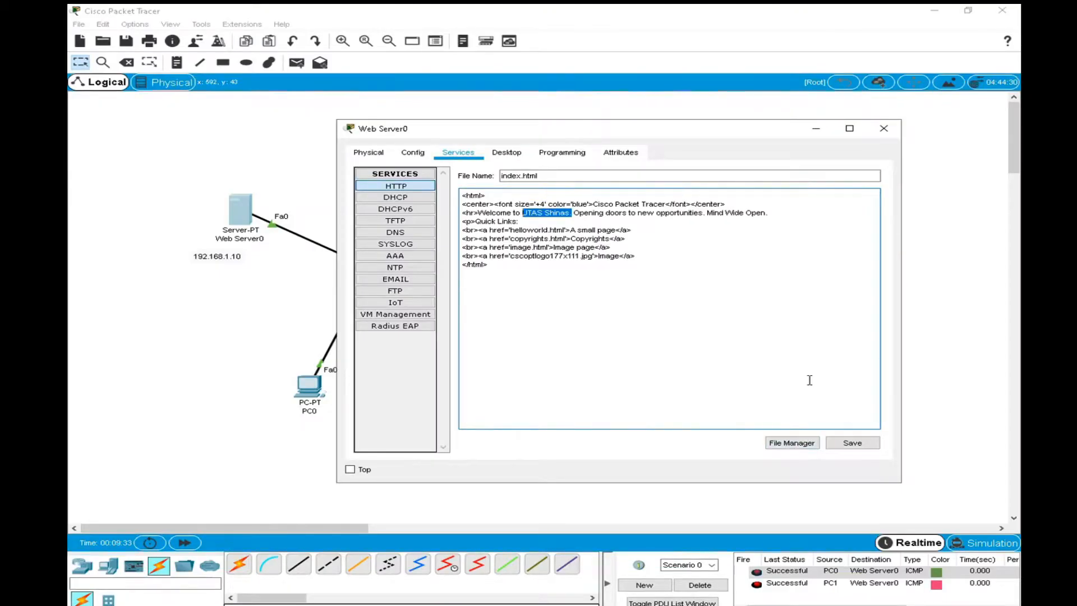
Save index.html again over the existing file and close the Web Server0 window.
left_click(836, 440)
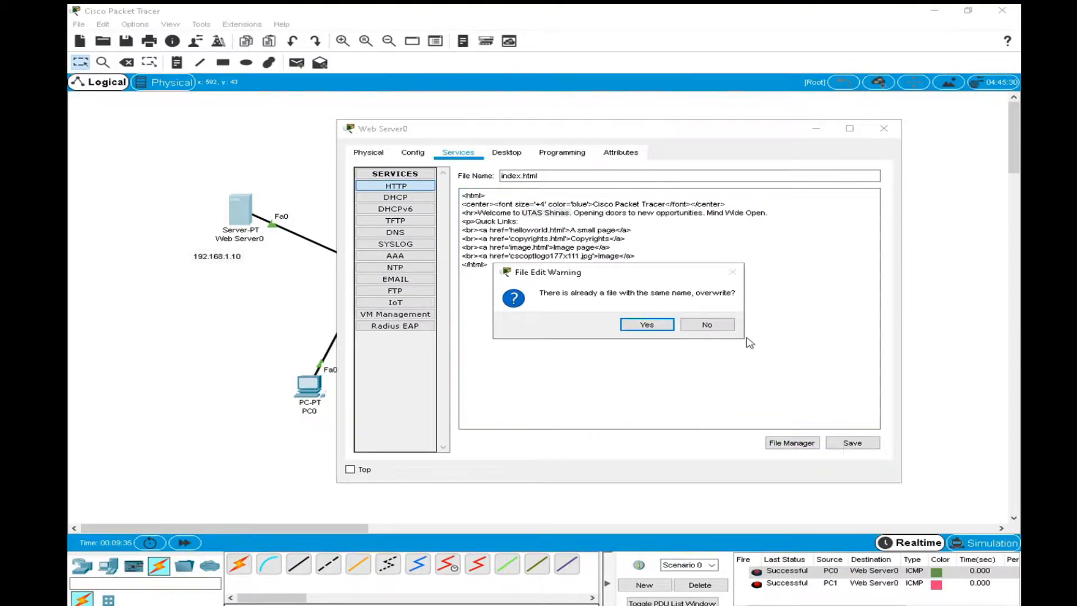
left_click(642, 324)
left_click(883, 128)
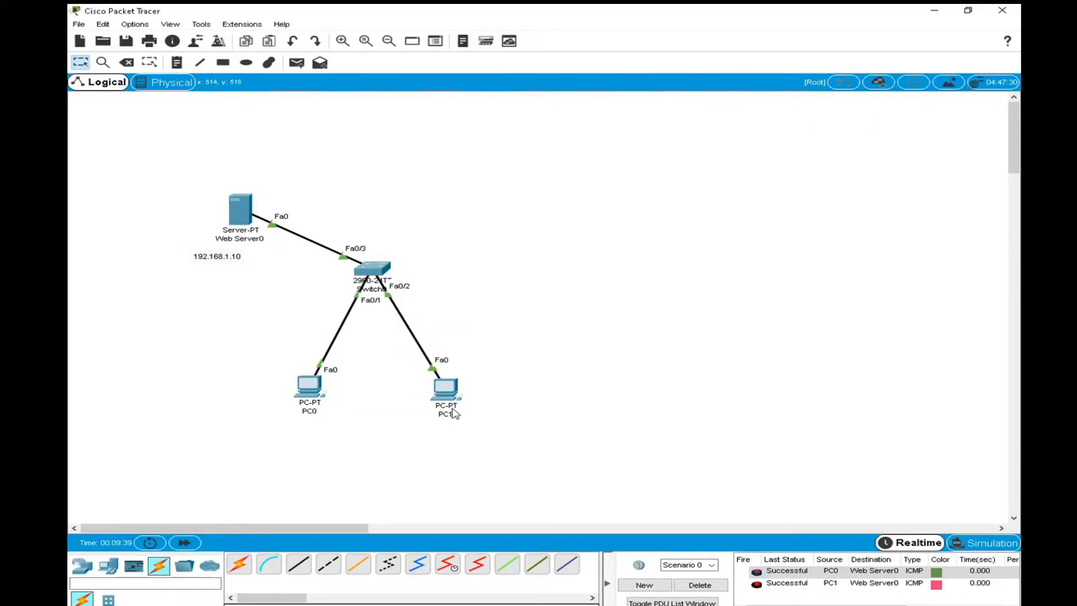
Load the page at 192.168.1.10 in PC0's web browser in a widened window and close PC0.
mouse_move(459, 389)
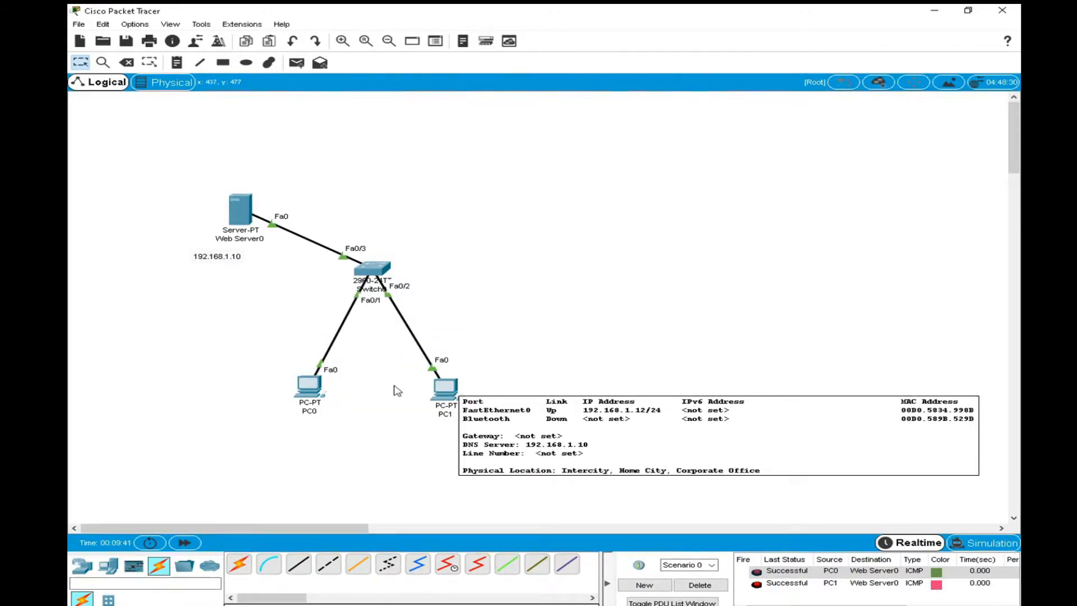
left_click(311, 389)
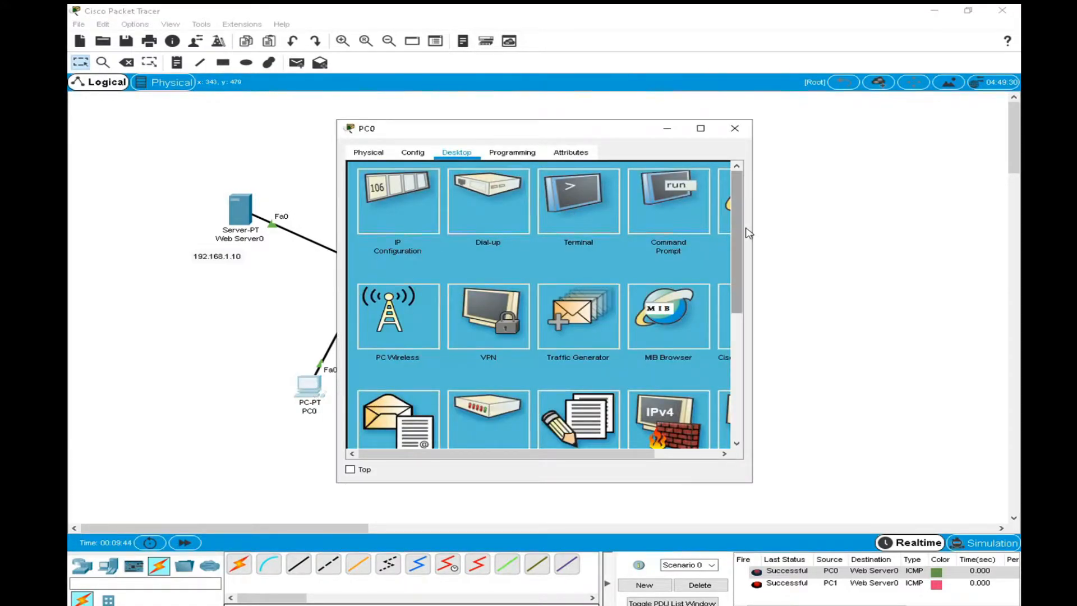
left_click_drag(752, 234, 978, 235)
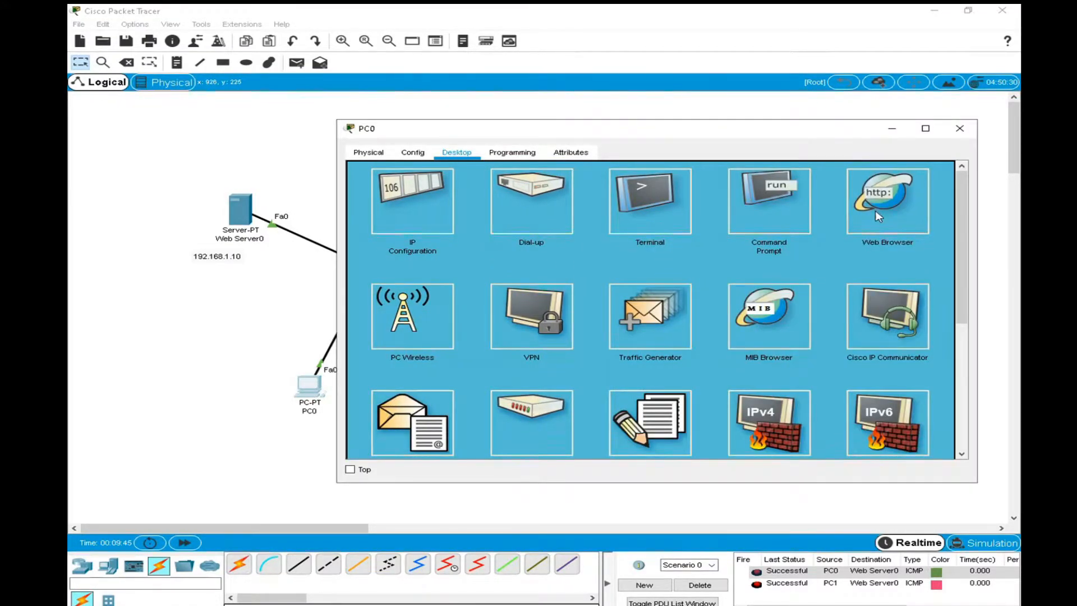
left_click(884, 216)
left_click(638, 183)
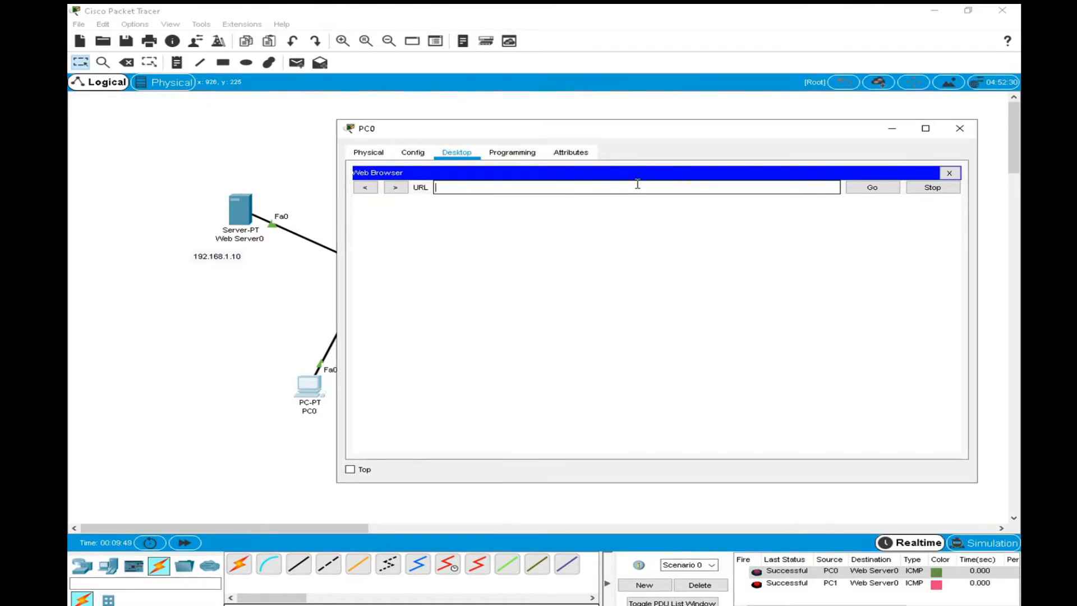
type("192.168.1.10")
key("Return")
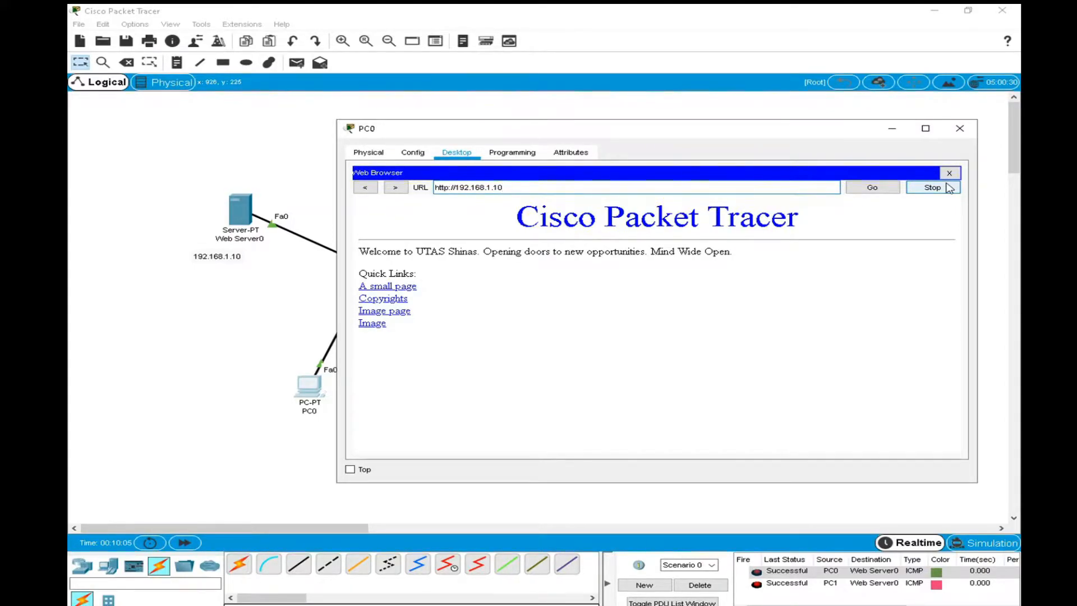
left_click(446, 190)
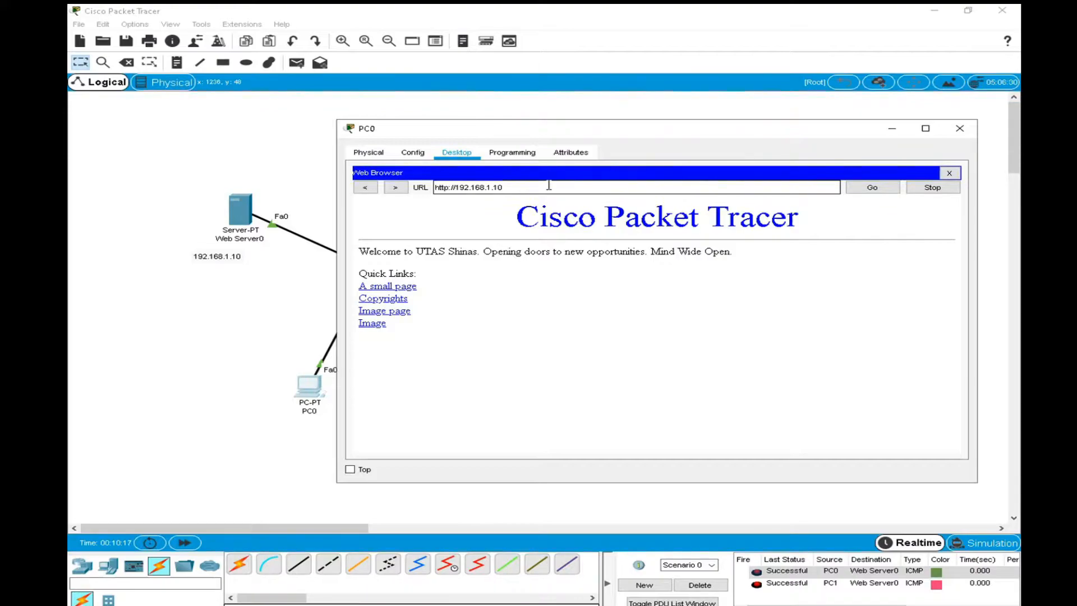
left_click(960, 128)
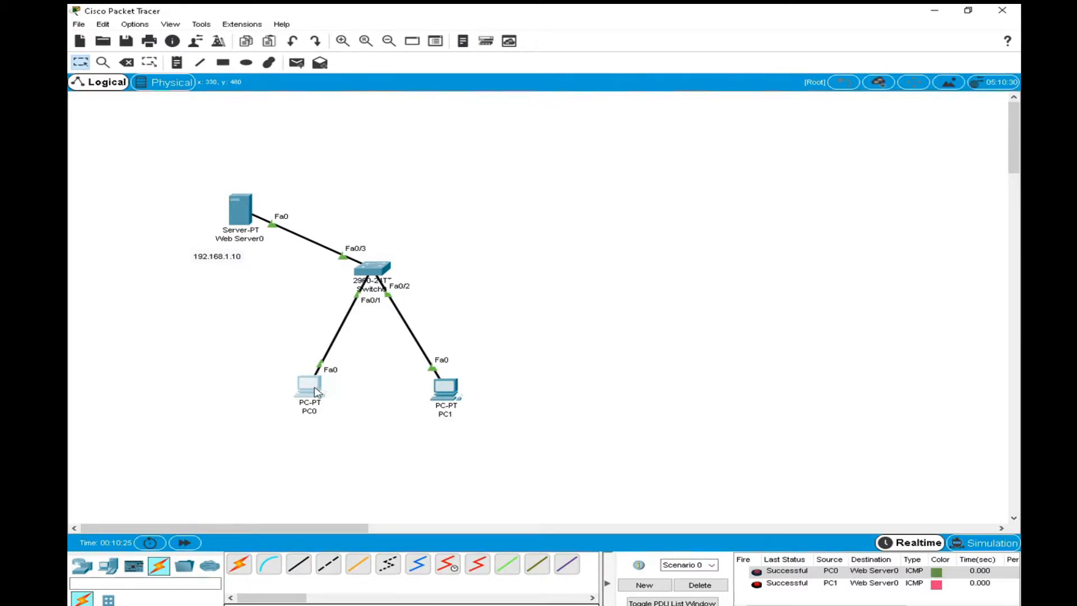
mouse_move(316, 392)
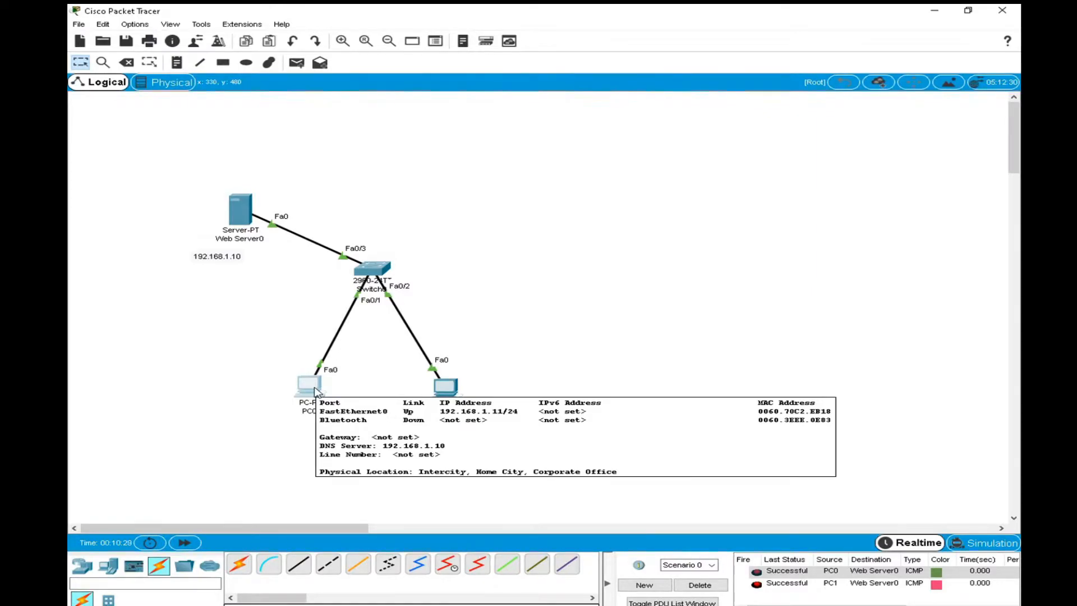
Reload the web server's page at 192.168.1.10 from PC0's web browser and close the PC0 window again.
left_click(316, 392)
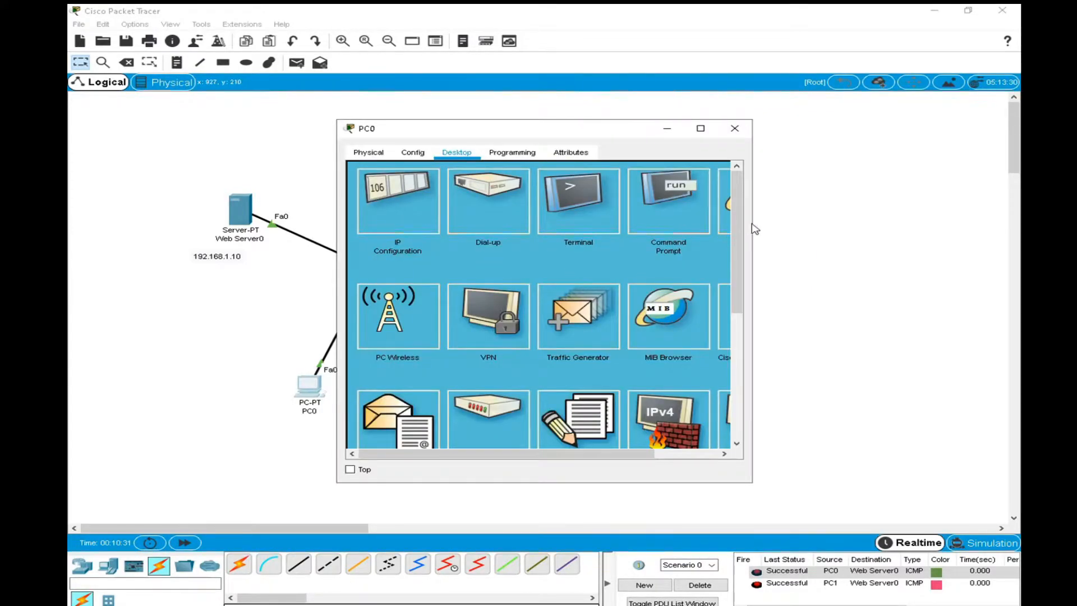
left_click(761, 228)
left_click(315, 391)
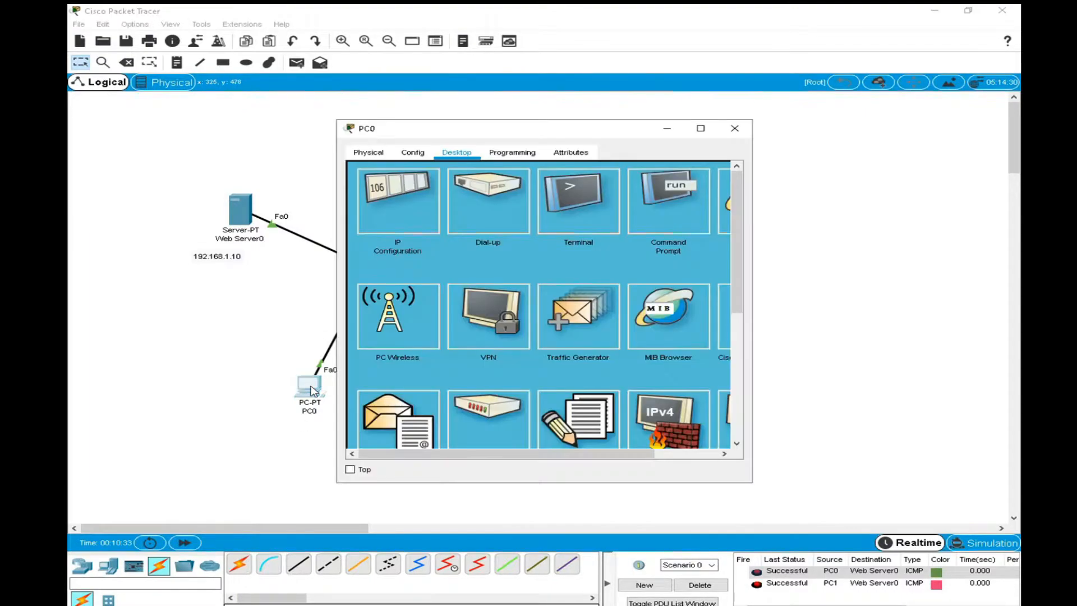
left_click_drag(753, 308, 1004, 328)
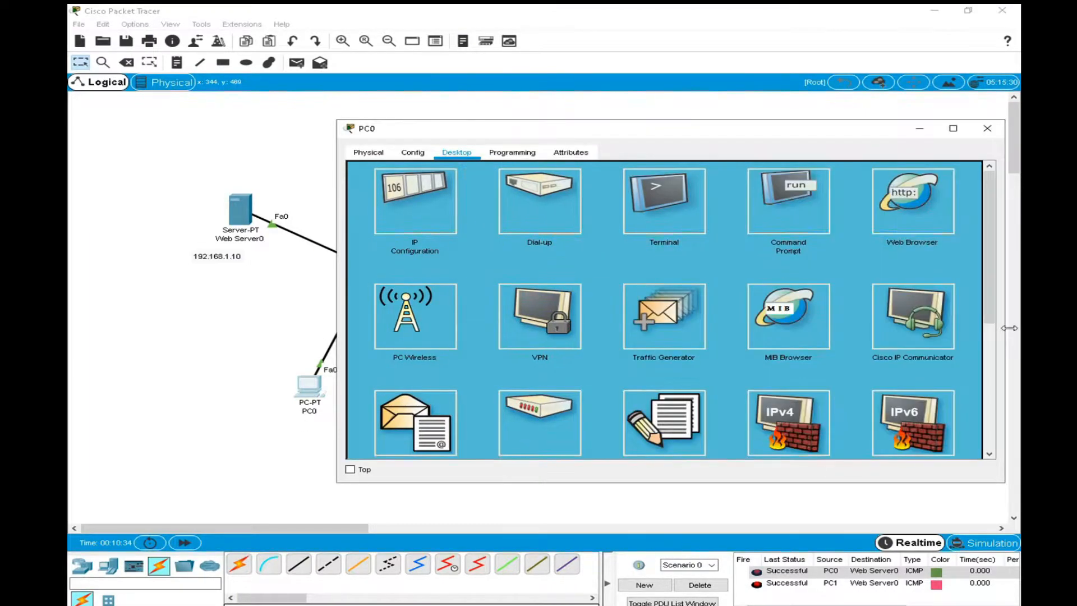
left_click(879, 208)
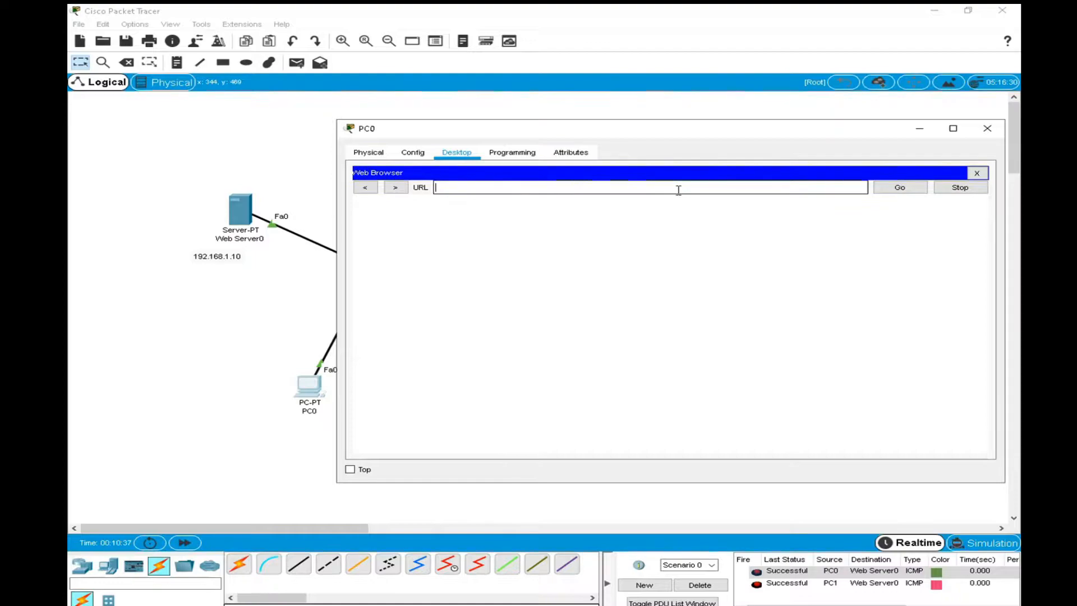
type("192.168.1.10")
left_click(987, 128)
Center the 192.168.1.10 label beneath Web Server0 and open the server's DNS service settings.
left_click_drag(224, 257, 242, 261)
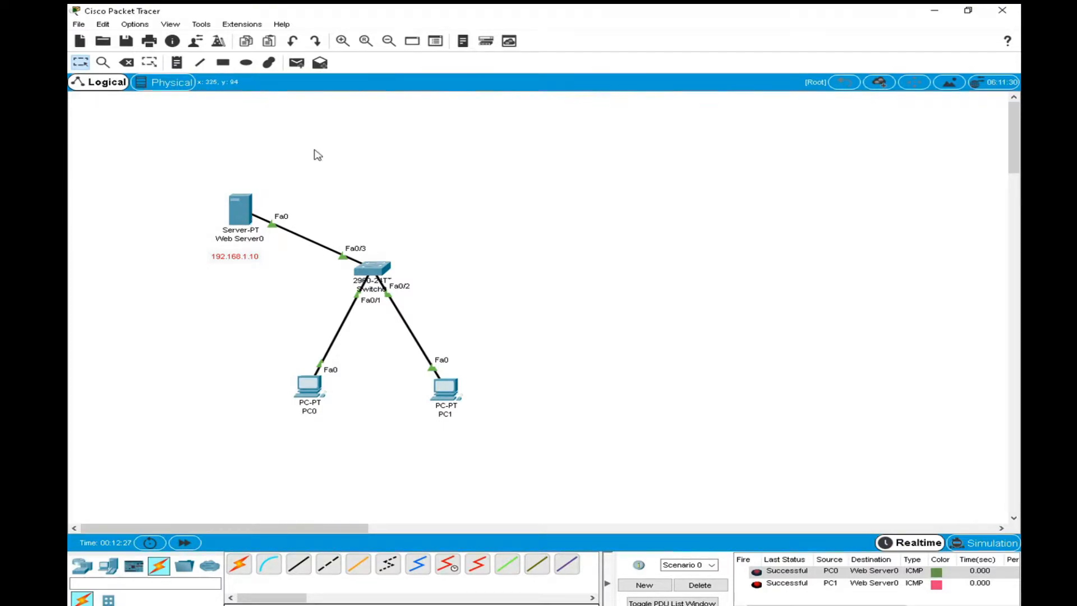
left_click(240, 218)
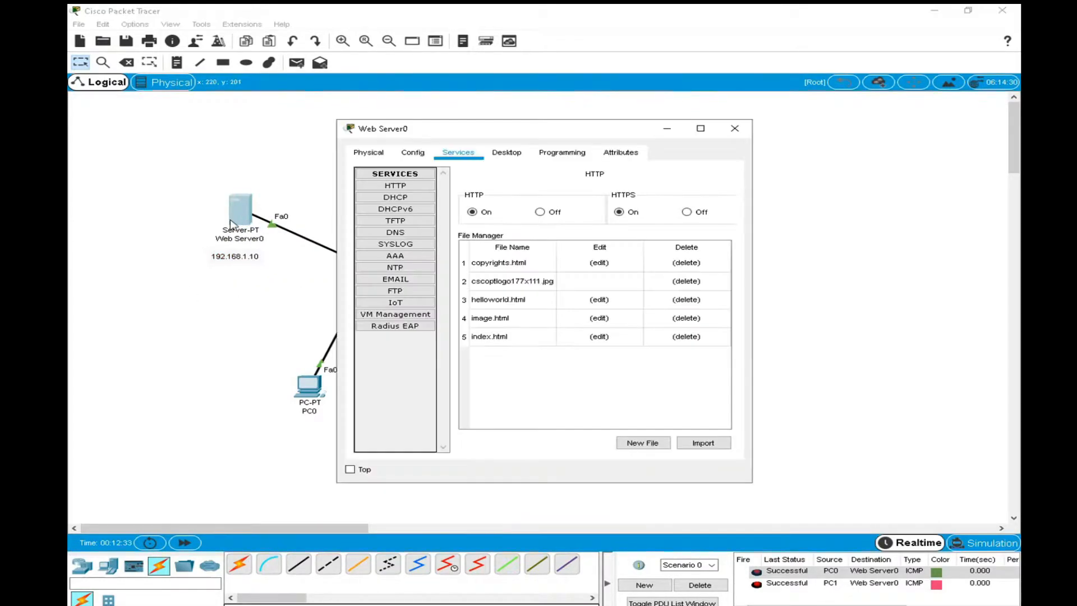
left_click_drag(402, 131, 460, 76)
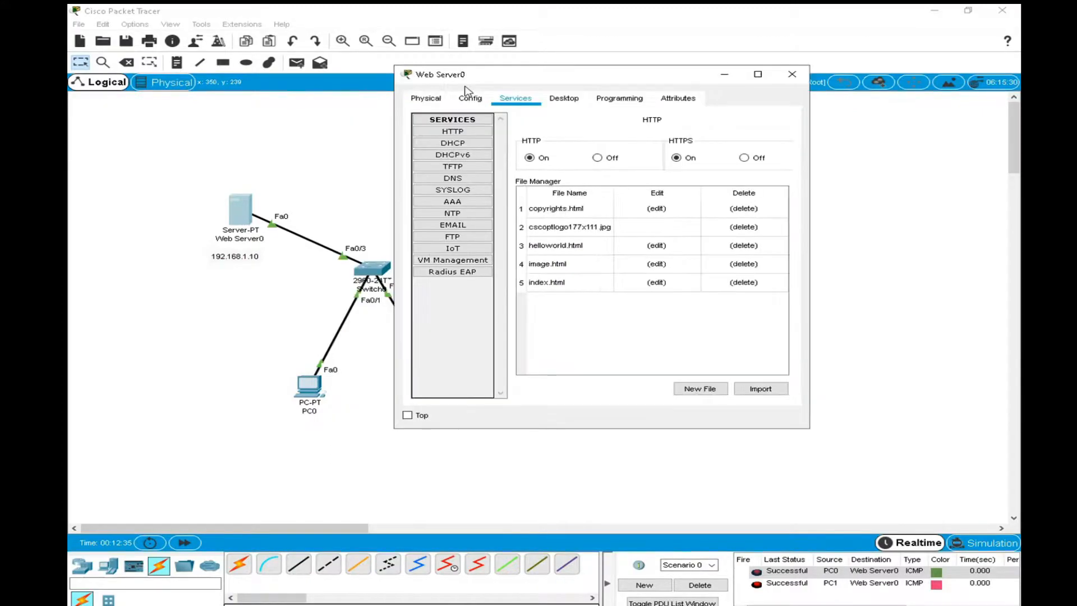
left_click(456, 181)
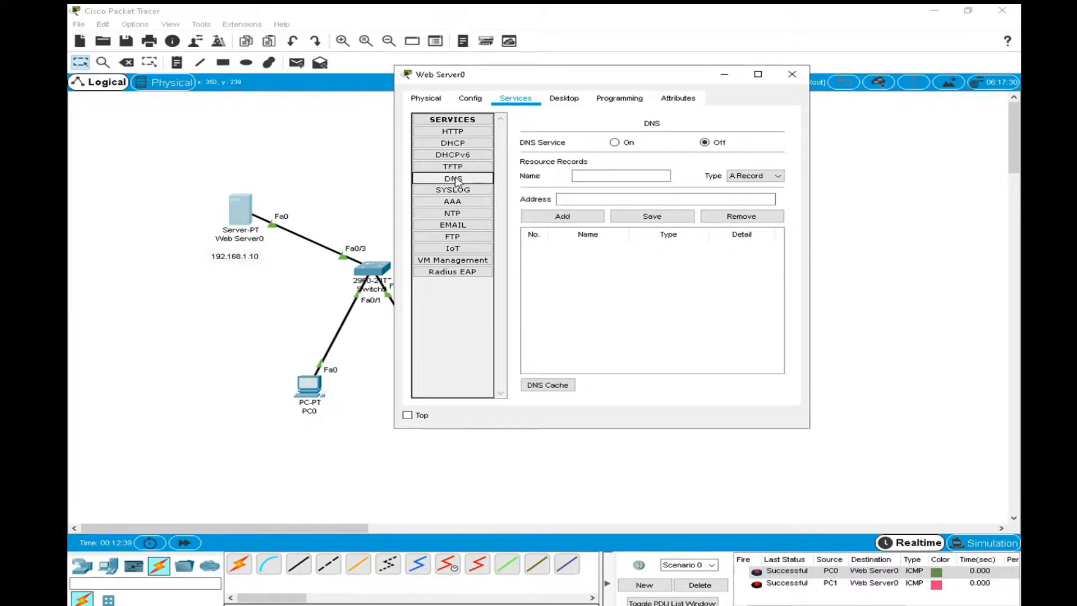
Enter utas.com as the name of a new DNS resource record on Web Server0 and copy that name.
left_click(606, 174)
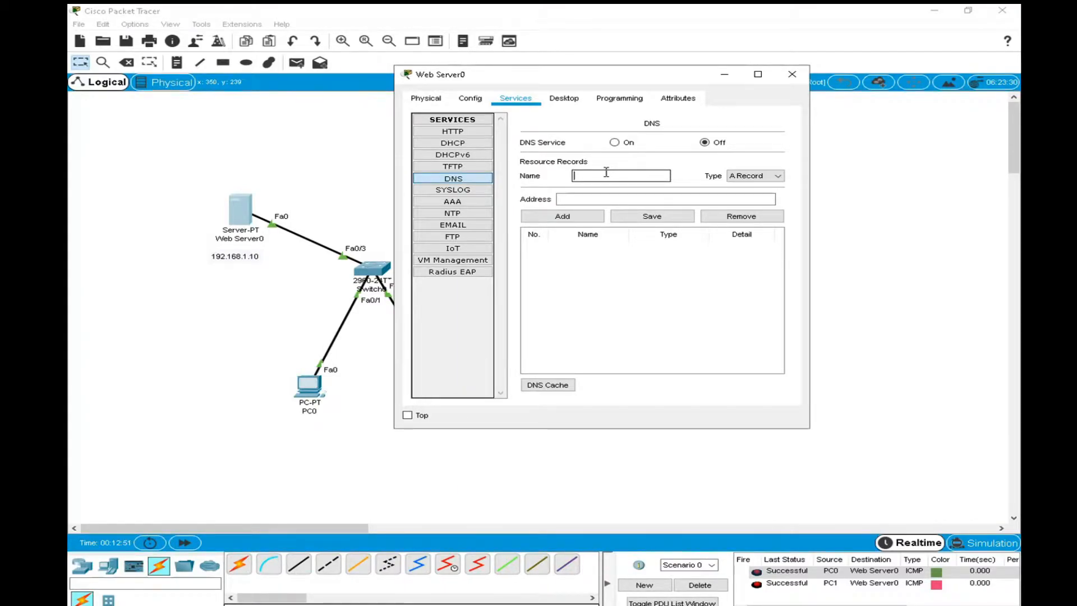
type("as.com")
left_click_drag(608, 176, 572, 176)
right_click(594, 176)
left_click(630, 230)
Set the utas.com record's address to 192.168.1.10 and add it to the DNS table as an A Record.
left_click(610, 198)
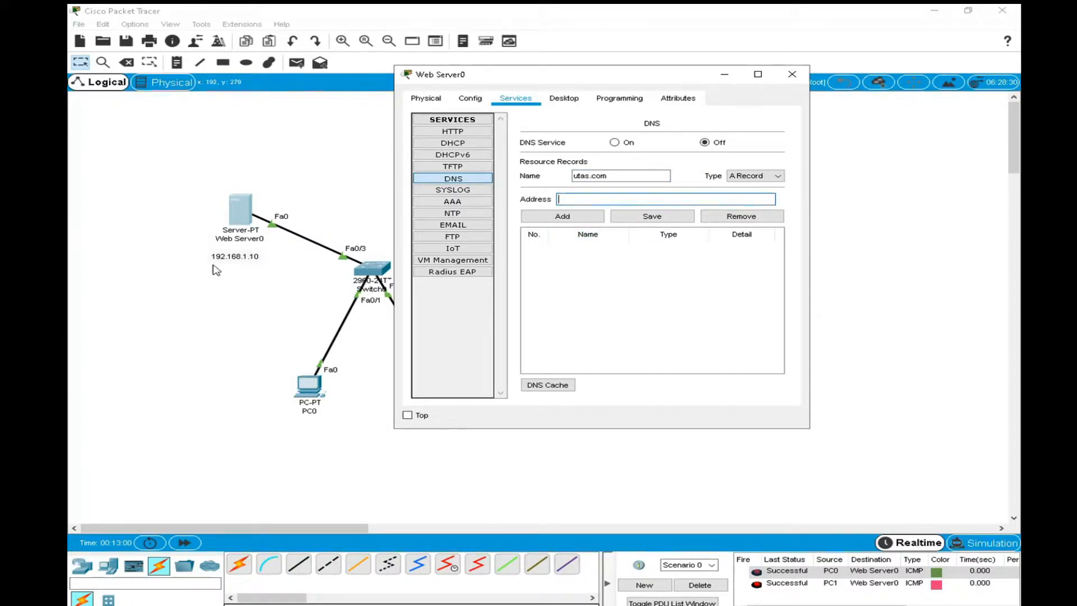
type("192.168")
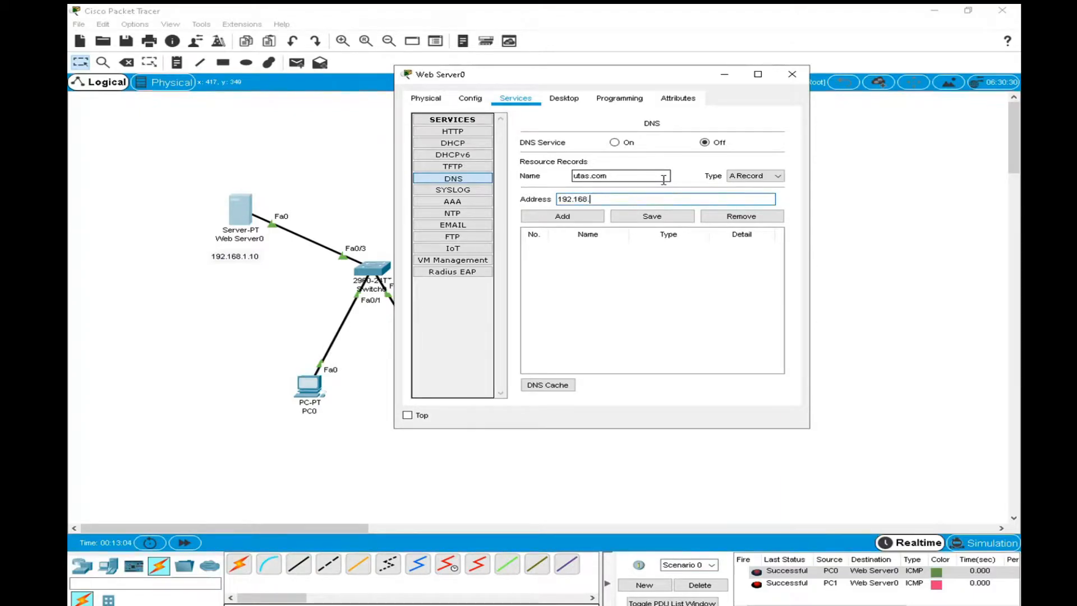
type(".1.10")
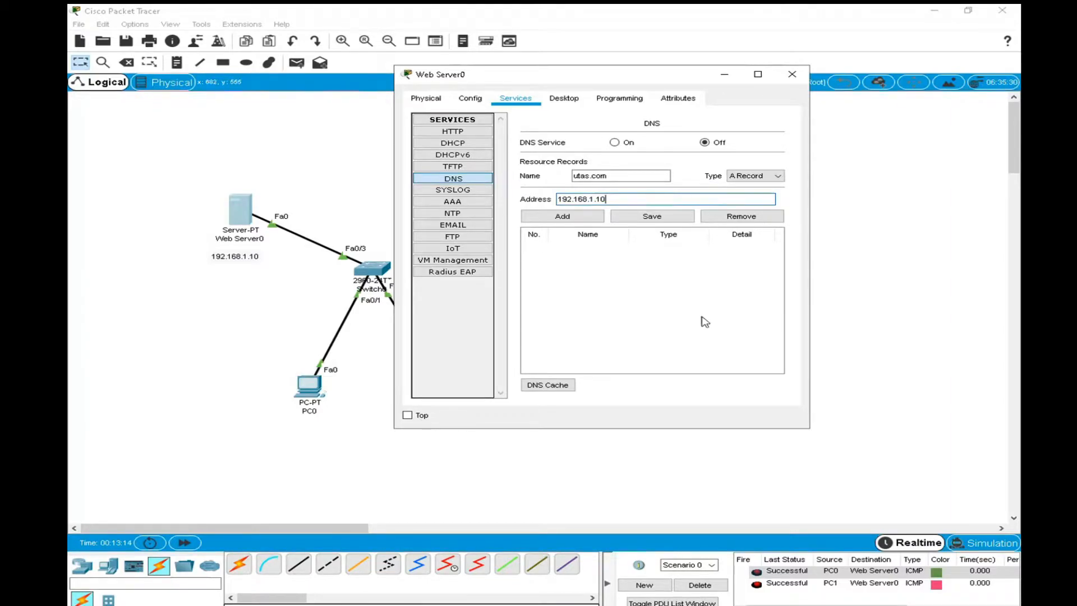
left_click_drag(614, 200, 525, 195)
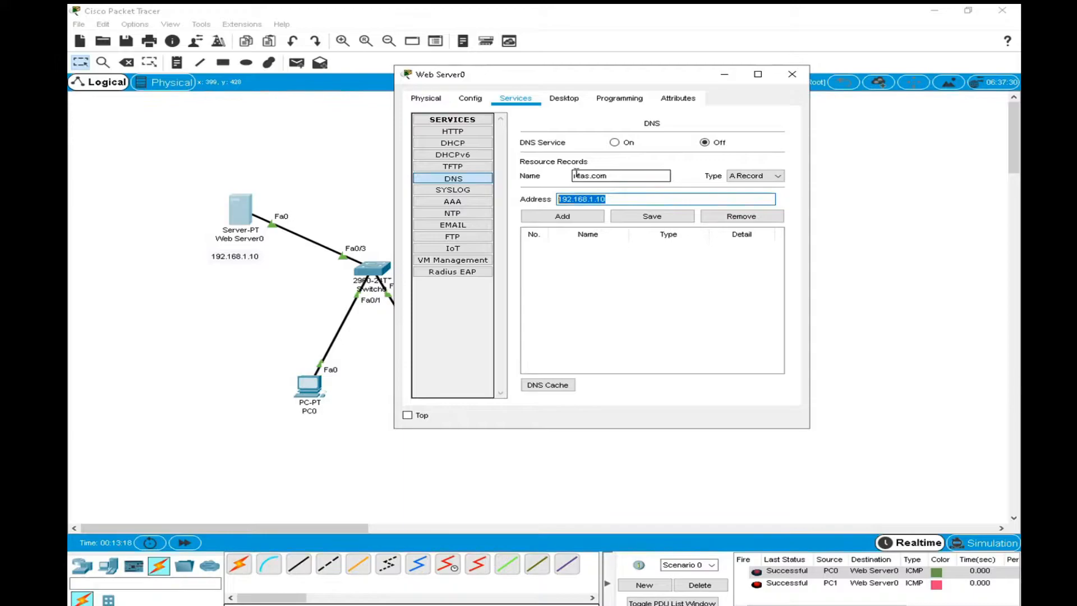
left_click(576, 220)
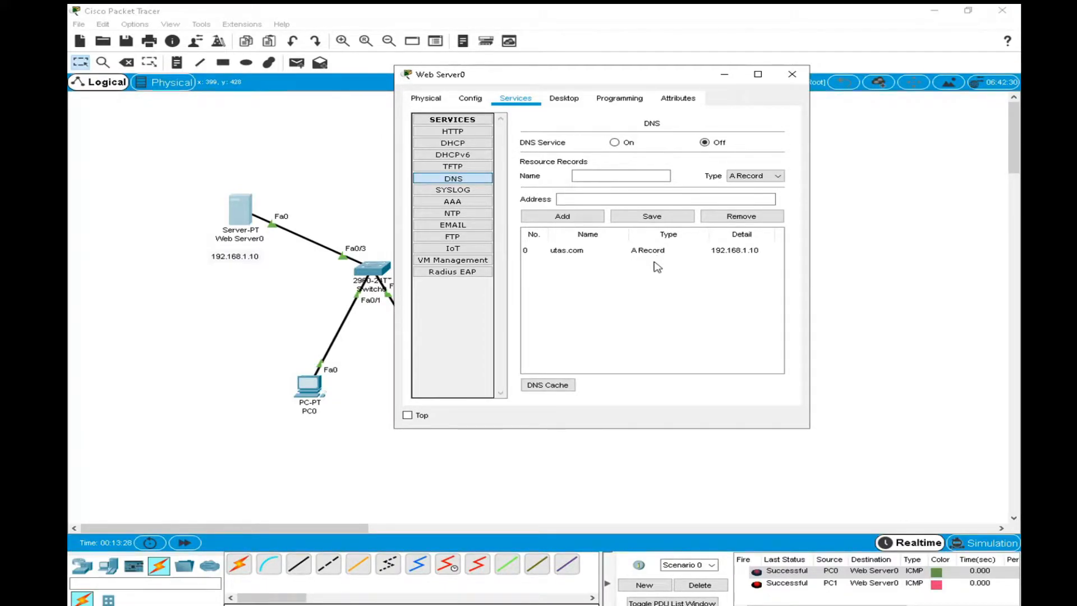
Turn on the DNS service, select the utas.com record in a widened window, and close Web Server0.
left_click(614, 142)
left_click(569, 247)
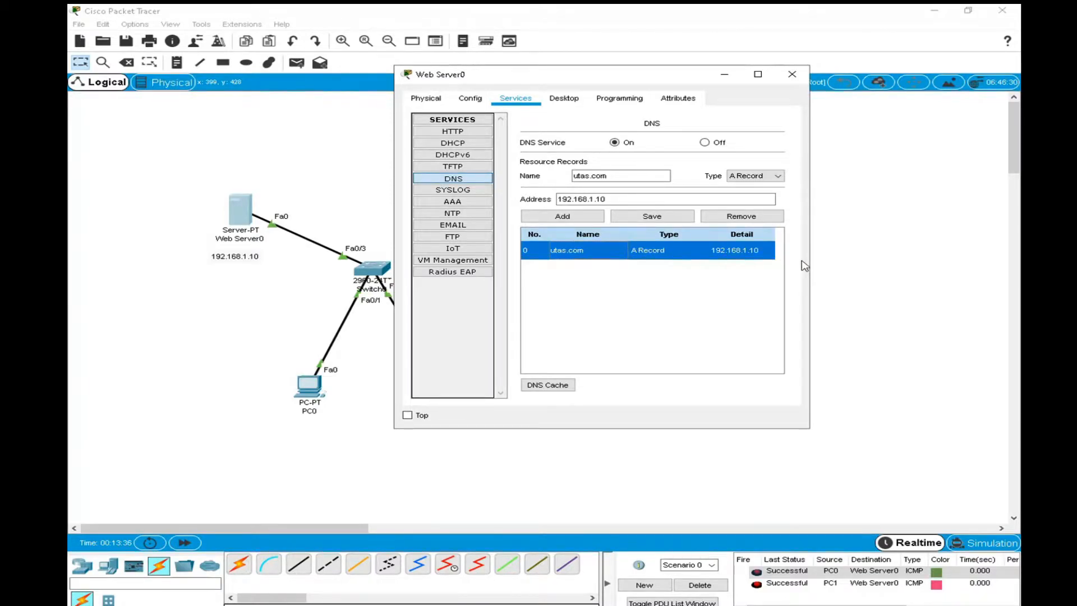
left_click_drag(810, 267, 988, 281)
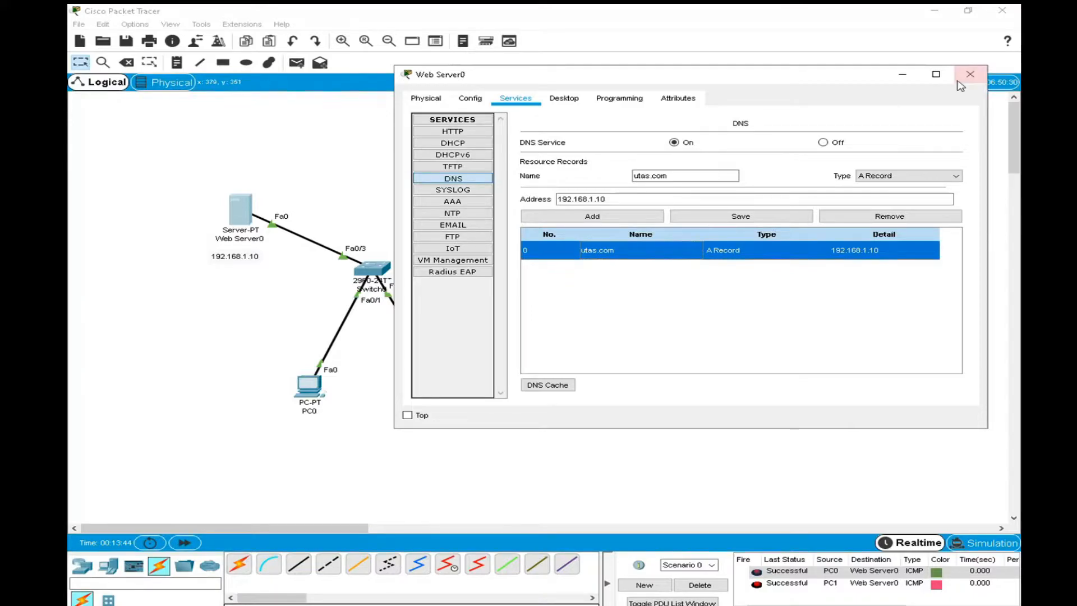
left_click(976, 80)
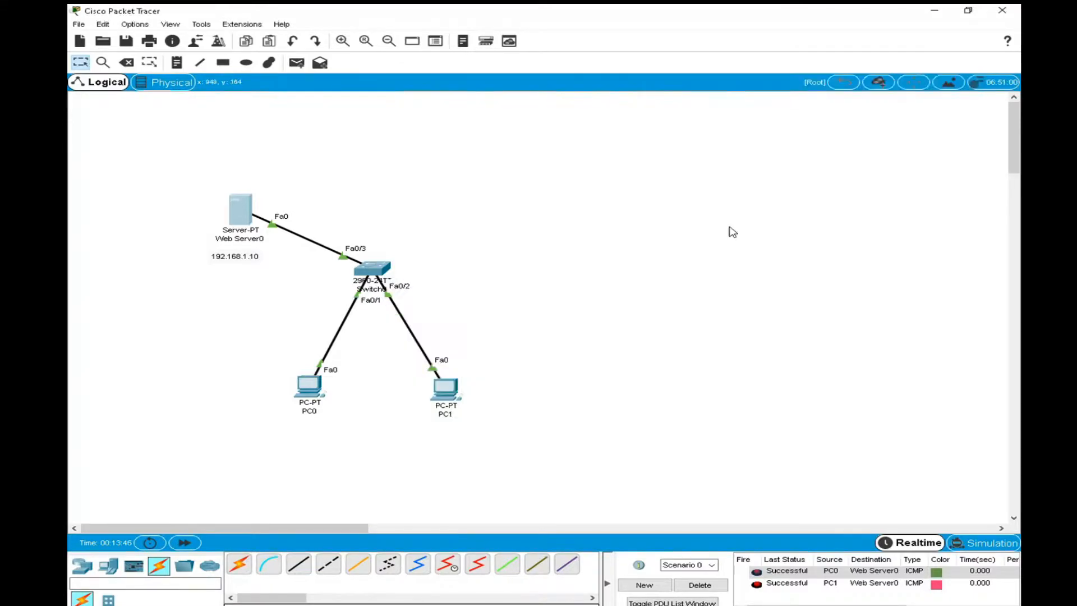
Load utas.com in PC1's web browser in a widened window, pasting the copied name, and highlight the URL.
left_click(447, 395)
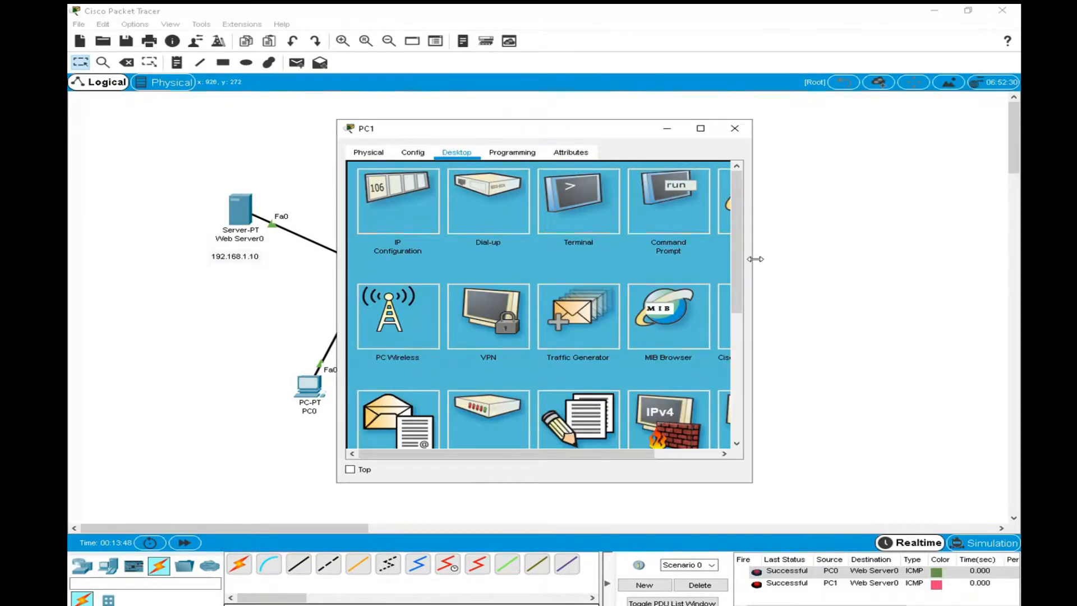
left_click_drag(753, 258, 913, 275)
left_click(801, 213)
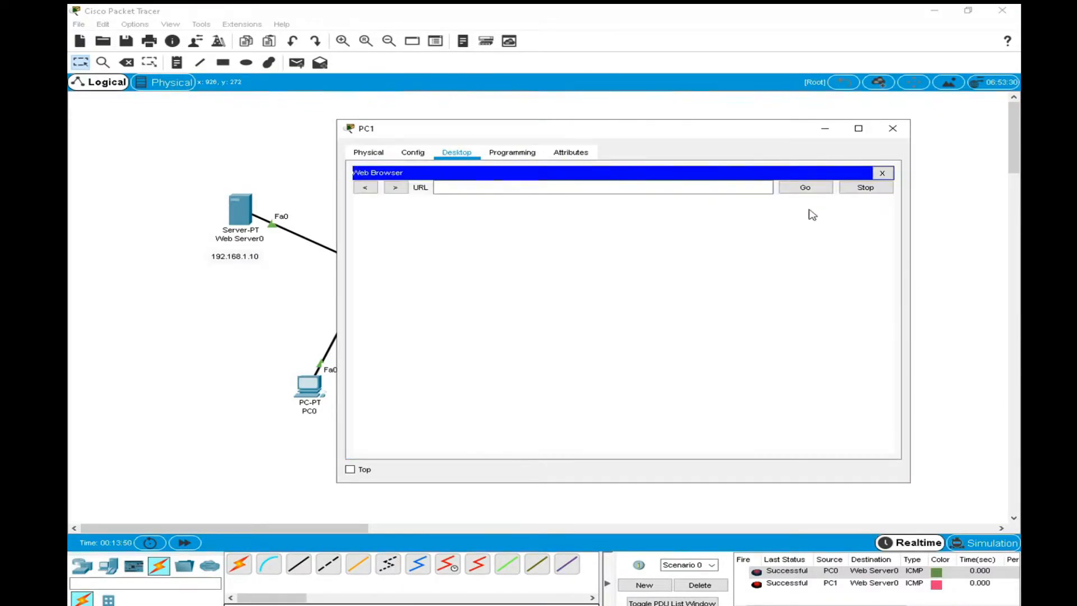
right_click(652, 180)
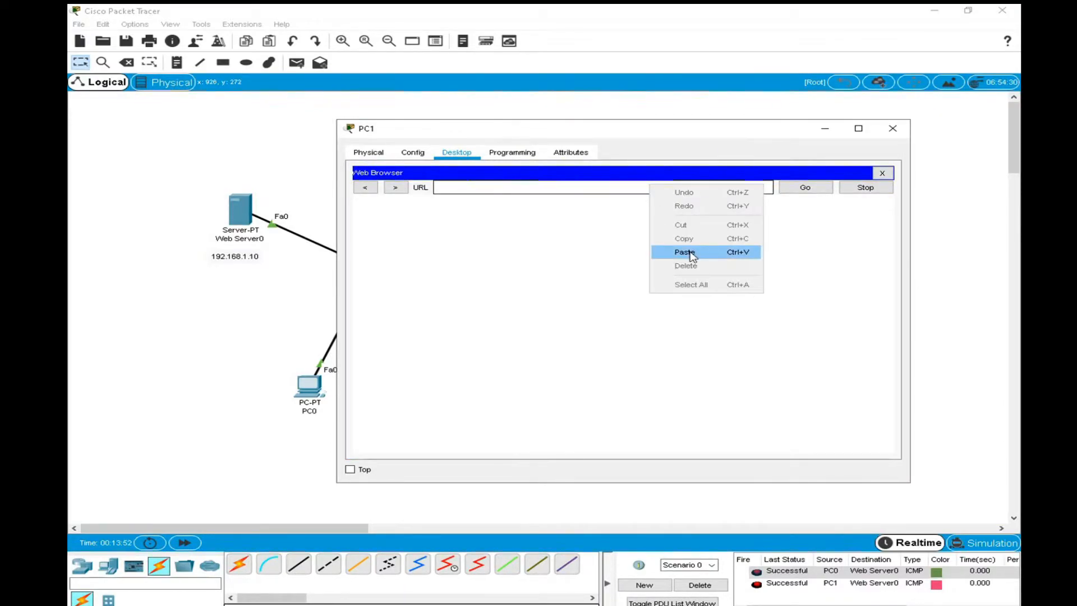
left_click(689, 248)
left_click(803, 188)
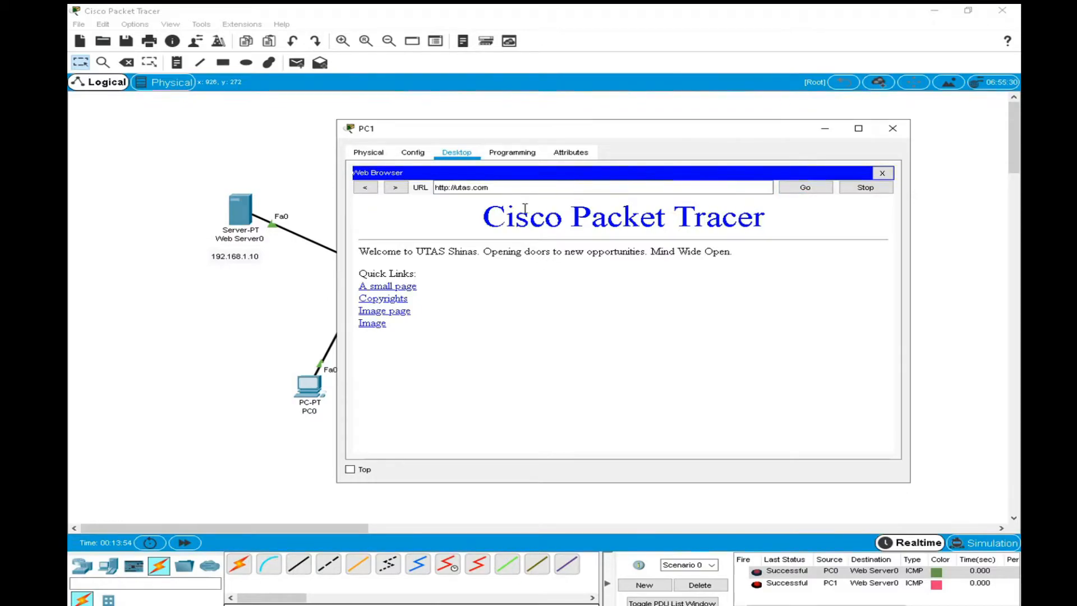
left_click_drag(498, 187, 422, 182)
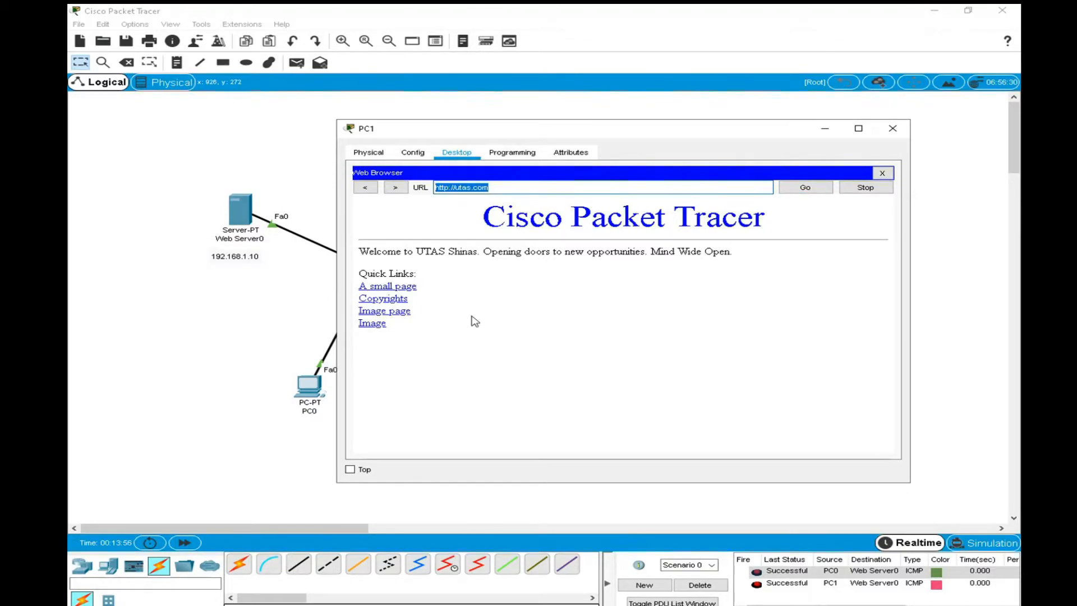
Enlarge the utas.com page on PC1 with the Windows Magnifier, and close the Magnifier and PC1.
left_click(171, 603)
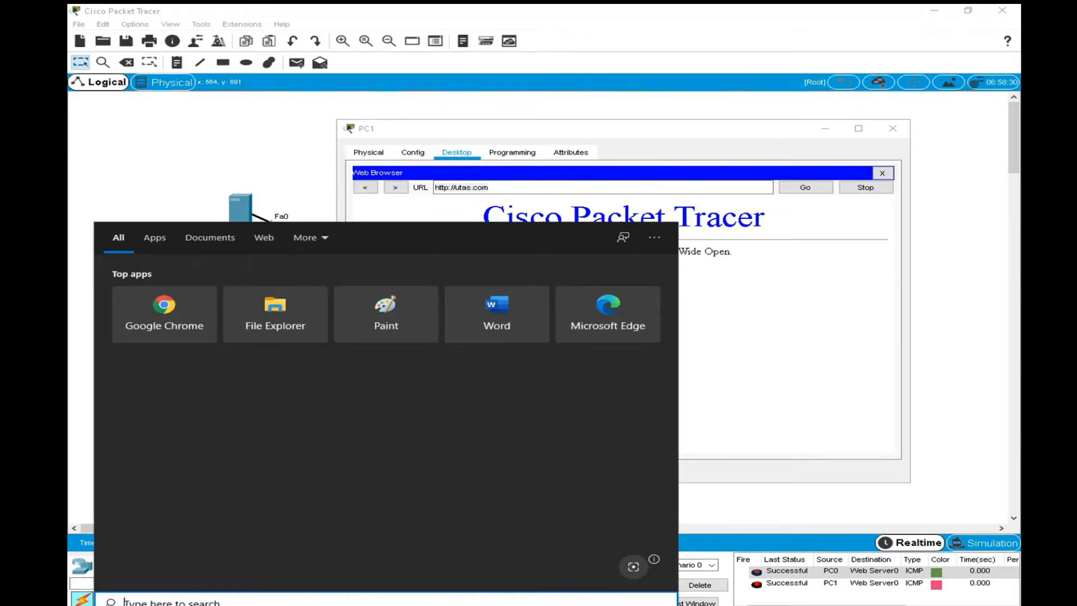
type("mag")
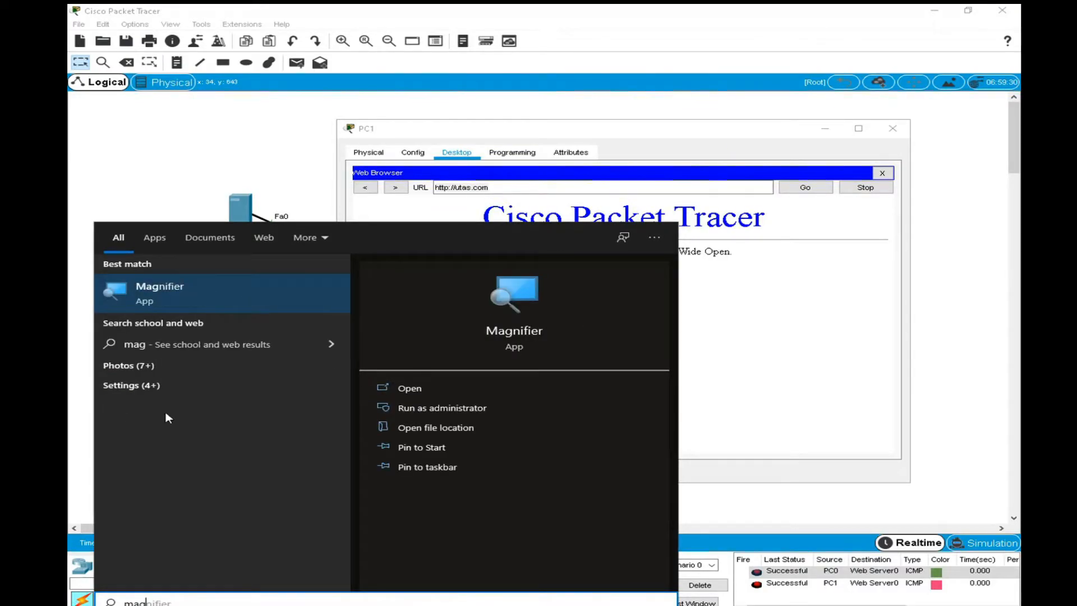
left_click(187, 297)
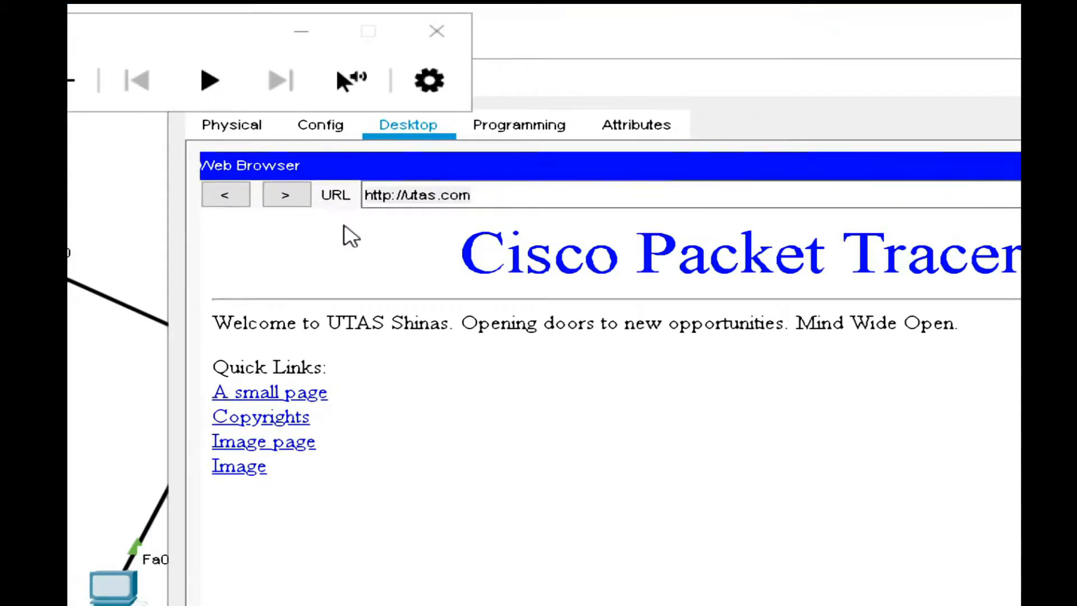
left_click(443, 196)
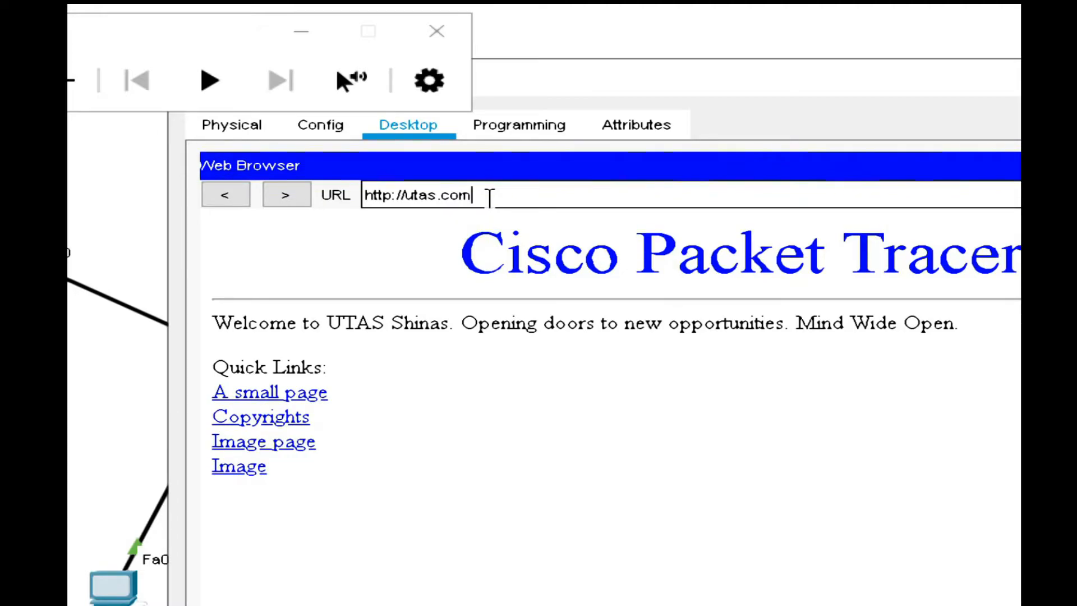
left_click(436, 31)
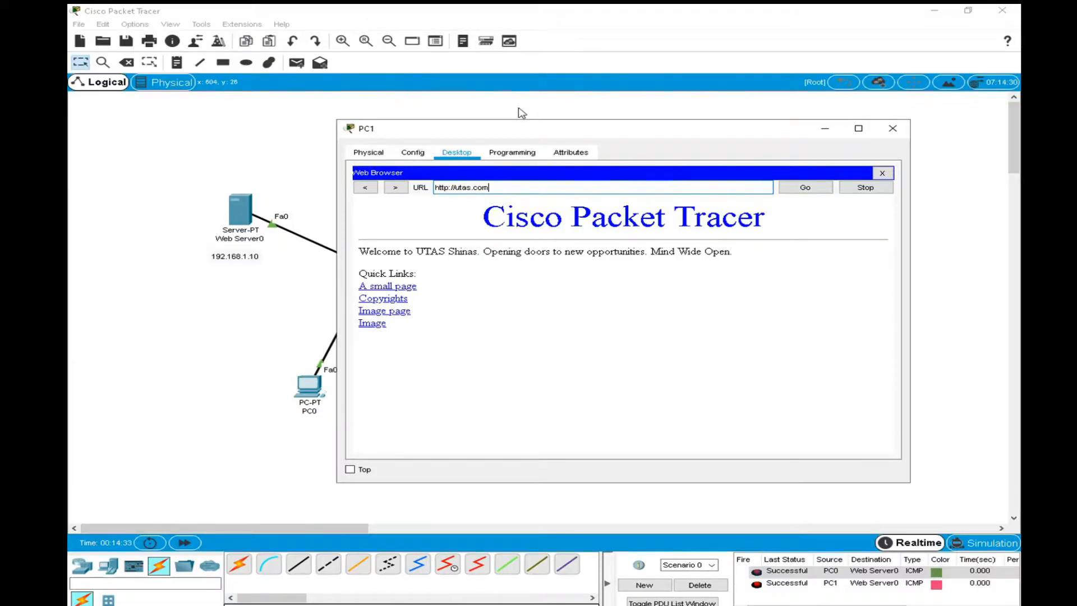
left_click(893, 128)
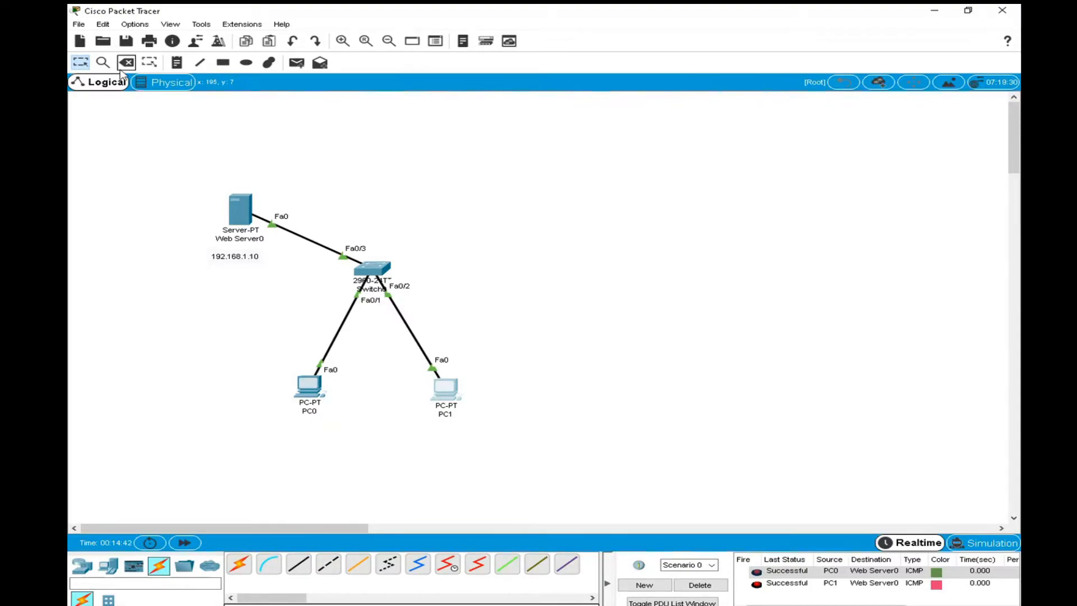
Add a second server above the switch, opposite Web Server0, and name it email Server1.
left_click(115, 568)
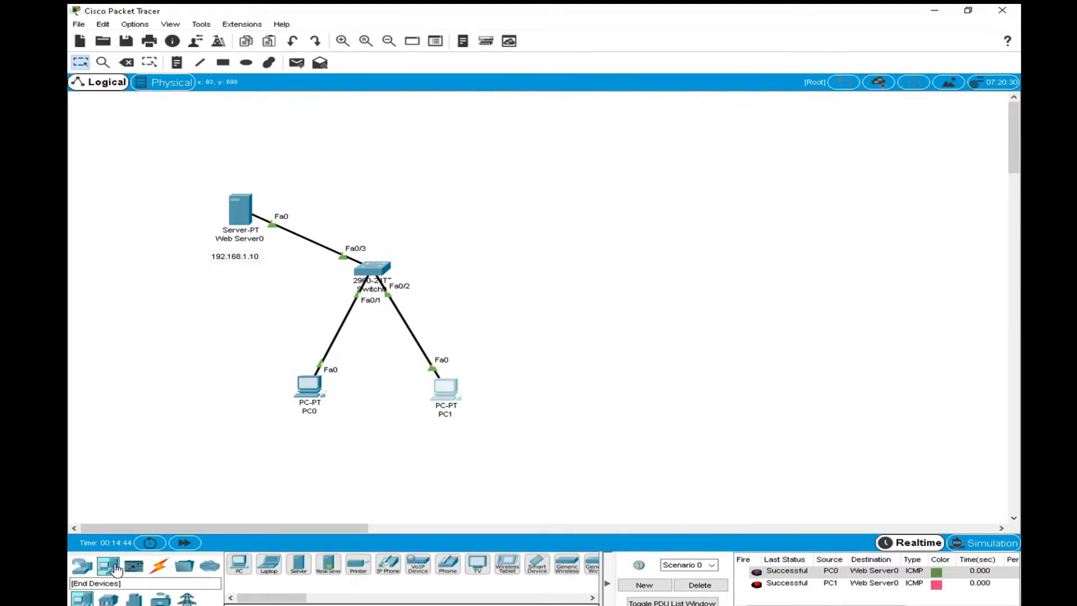
left_click(301, 564)
left_click(483, 184)
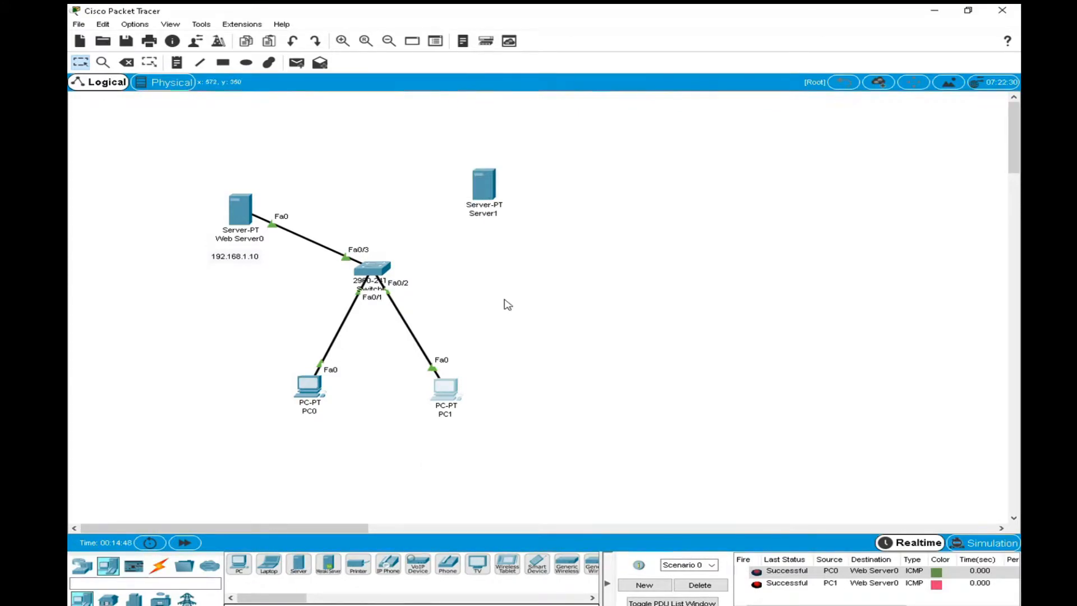
left_click(484, 213)
type("email")
key("Return")
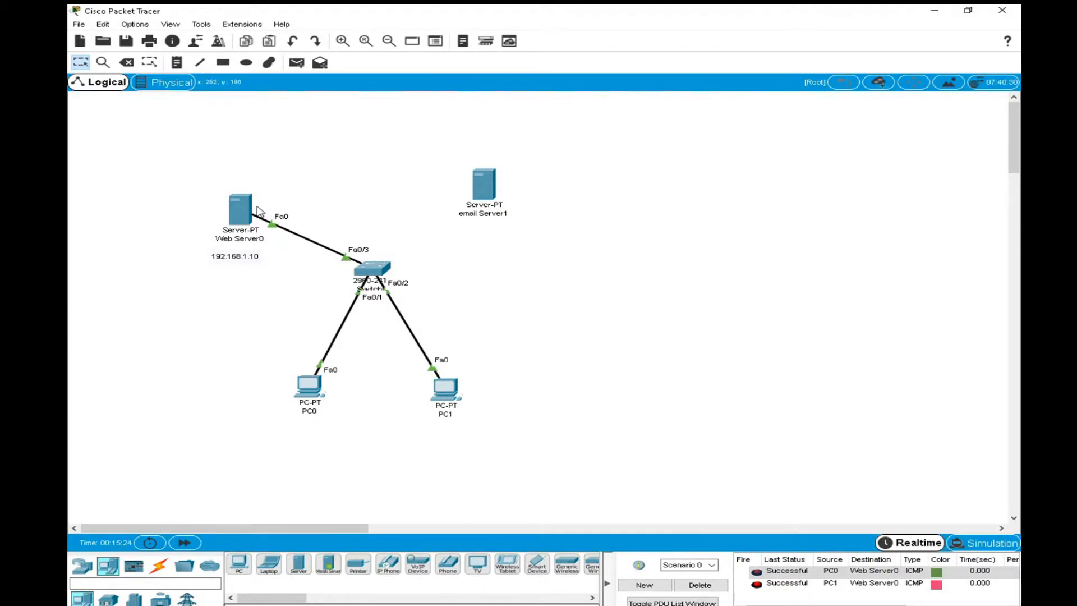
Connect email Server1's Fa0 port to the switch's Fa0/4 port with a copper straight-through cable.
mouse_move(246, 227)
left_click(159, 568)
left_click(298, 564)
left_click(484, 184)
left_click(507, 187)
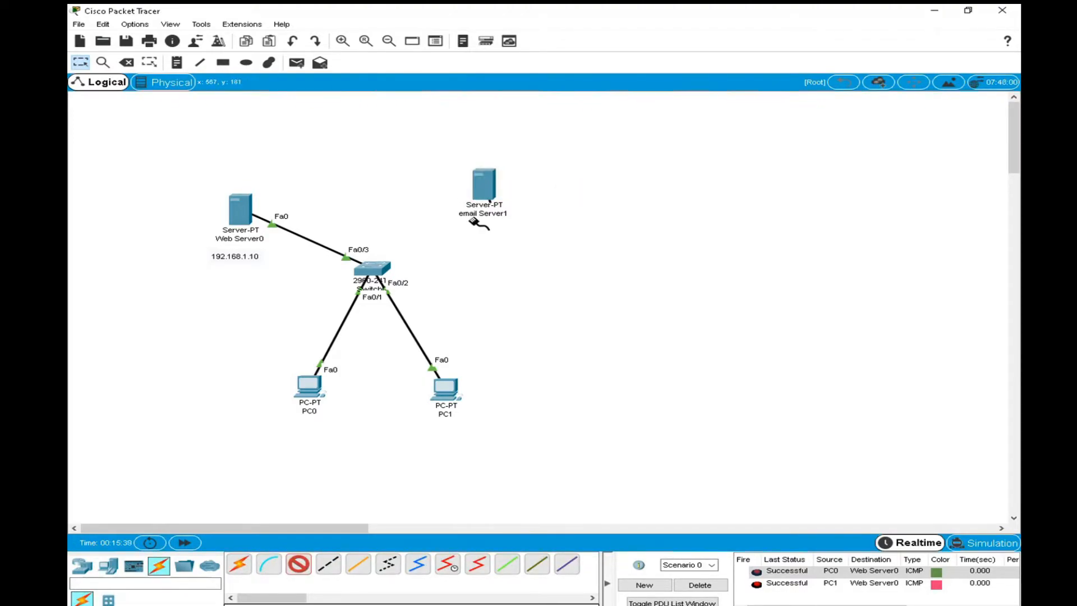
left_click(377, 272)
left_click(431, 289)
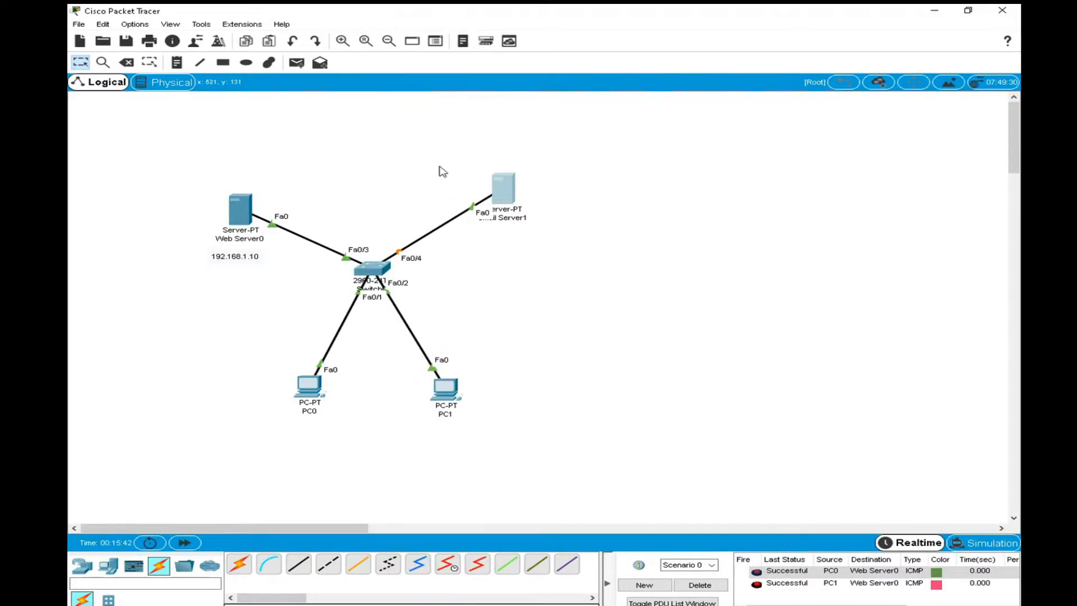
Place a text note reading 192.168.1.2/24 below email Server1.
left_click(176, 62)
left_click(481, 230)
type("192.168.1.2/24")
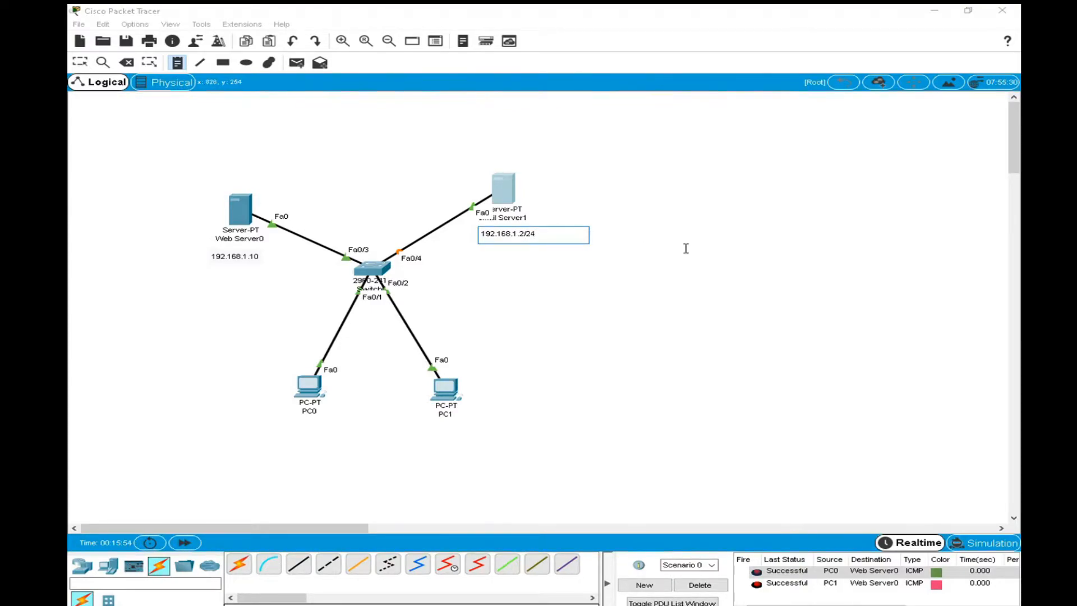
left_click(79, 62)
Move email Server1 farther away from the switch and place the 192.168.1.2/24 label above it.
left_click_drag(503, 234, 503, 238)
left_click_drag(508, 190, 574, 209)
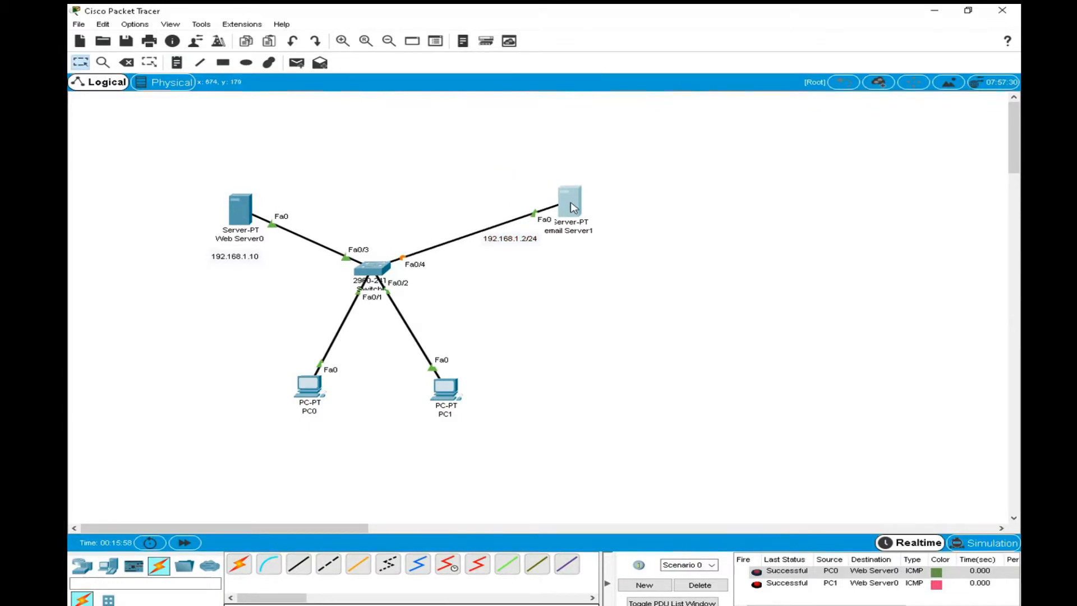
left_click_drag(518, 242, 578, 183)
left_click(705, 304)
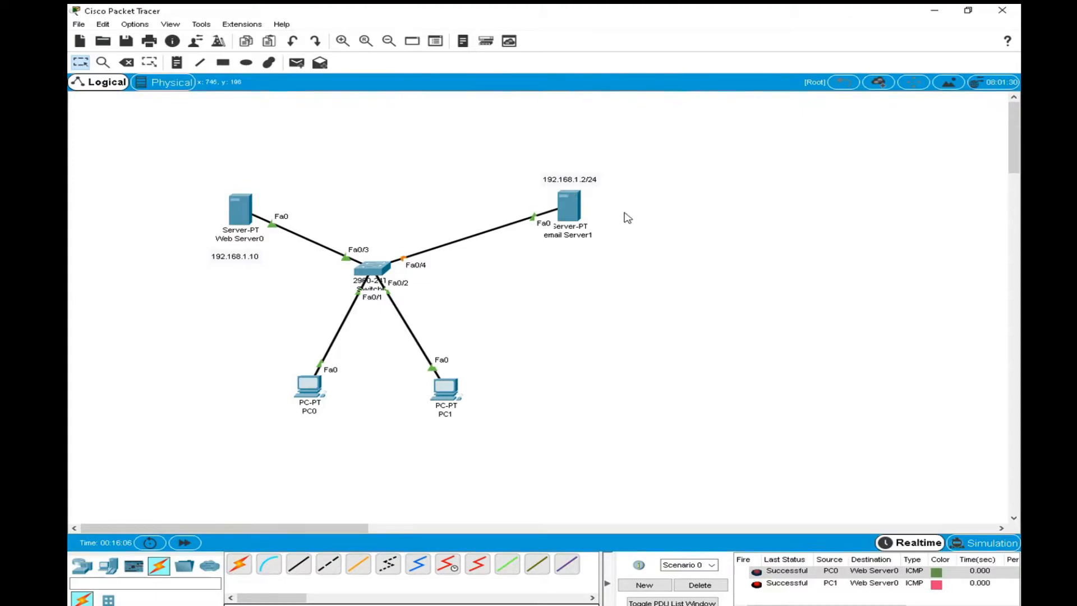
Give email Server1 the static IPv4 address 192.168.1.2 with subnet mask 255.255.255.0.
left_click(579, 212)
left_click_drag(474, 136, 643, 122)
left_click(670, 141)
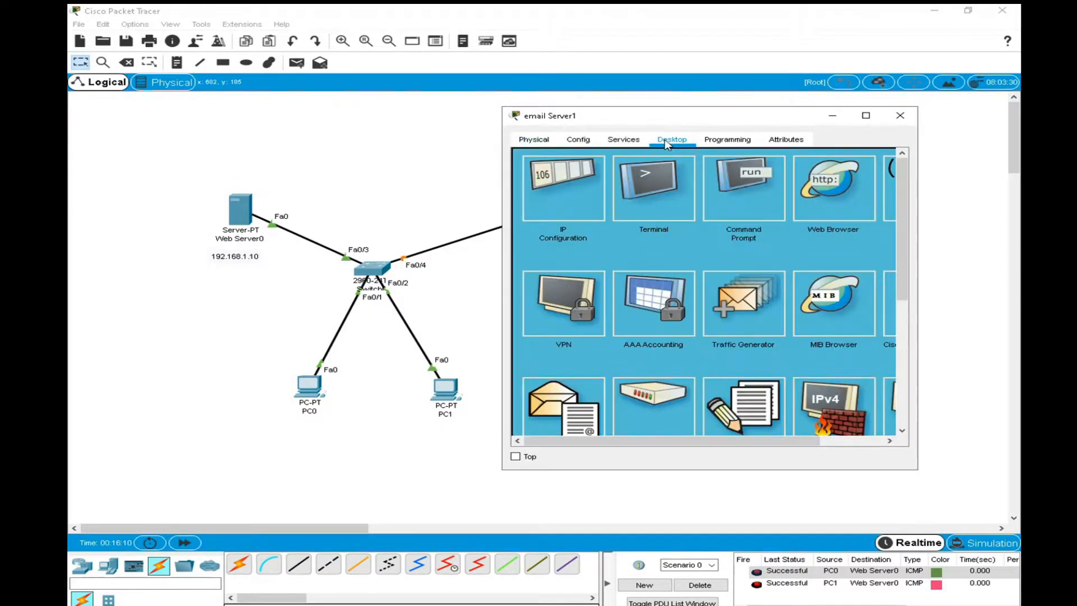
left_click(563, 191)
left_click(630, 210)
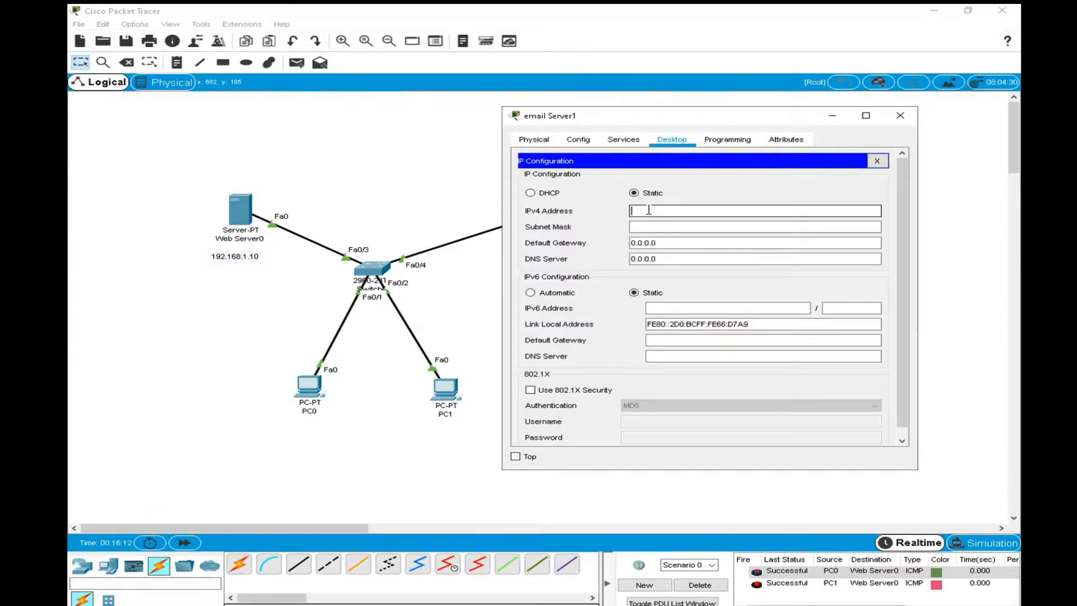
type("utas.com")
key("BackSpace")
key("BackSpace")
key("BackSpace")
key("BackSpace")
key("BackSpace")
key("BackSpace")
key("BackSpace")
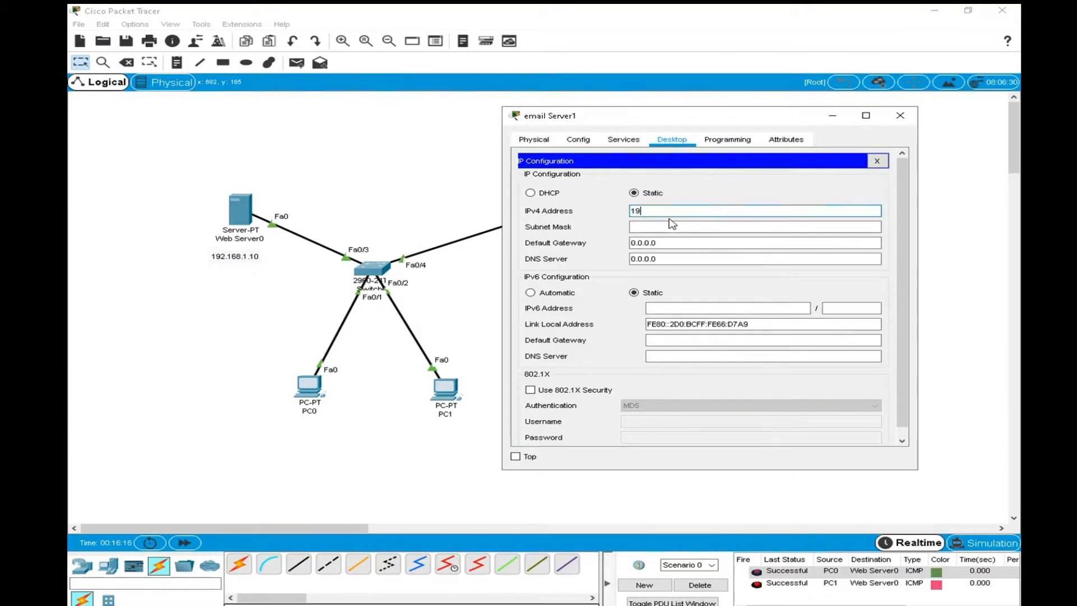
type("192.168.1.2")
left_click(672, 226)
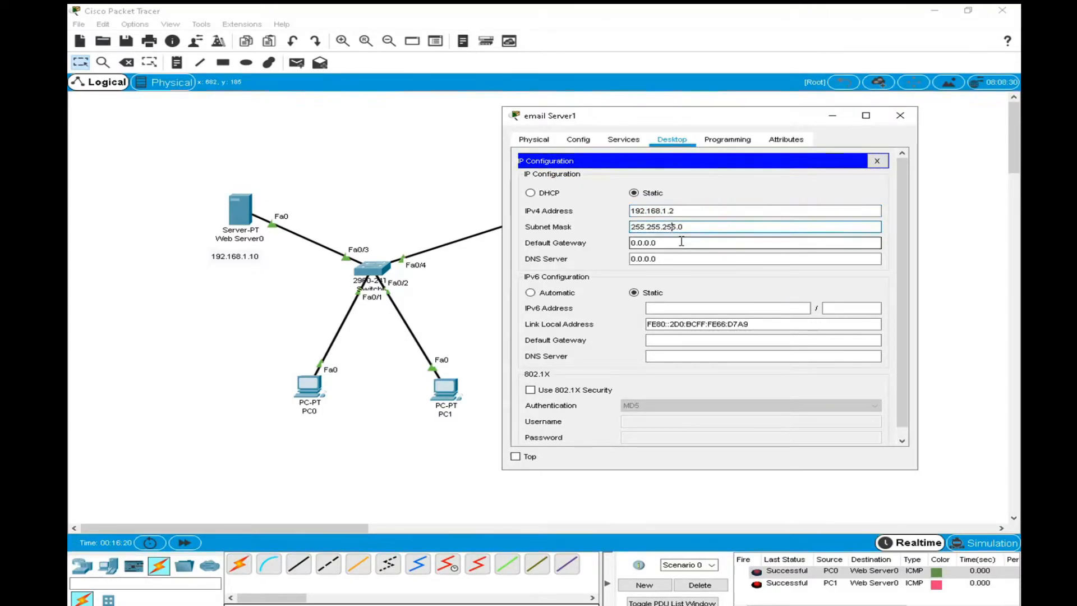
Clear email Server1's default gateway, set its DNS server to 192.168.1.10, and close the server window.
double_click(682, 242)
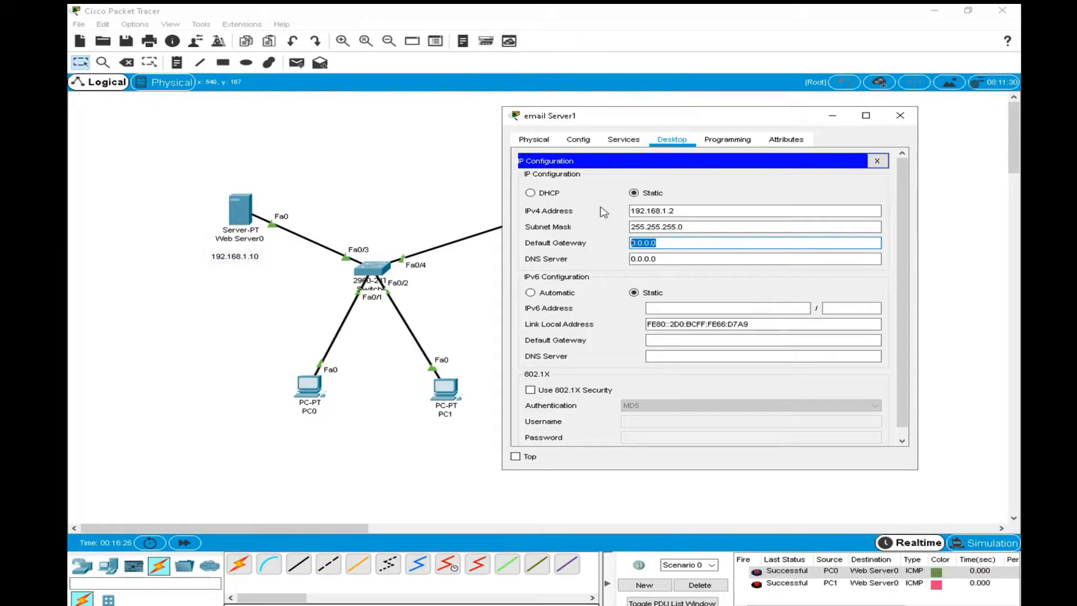
key("BackSpace")
left_click(676, 258)
left_click(676, 263)
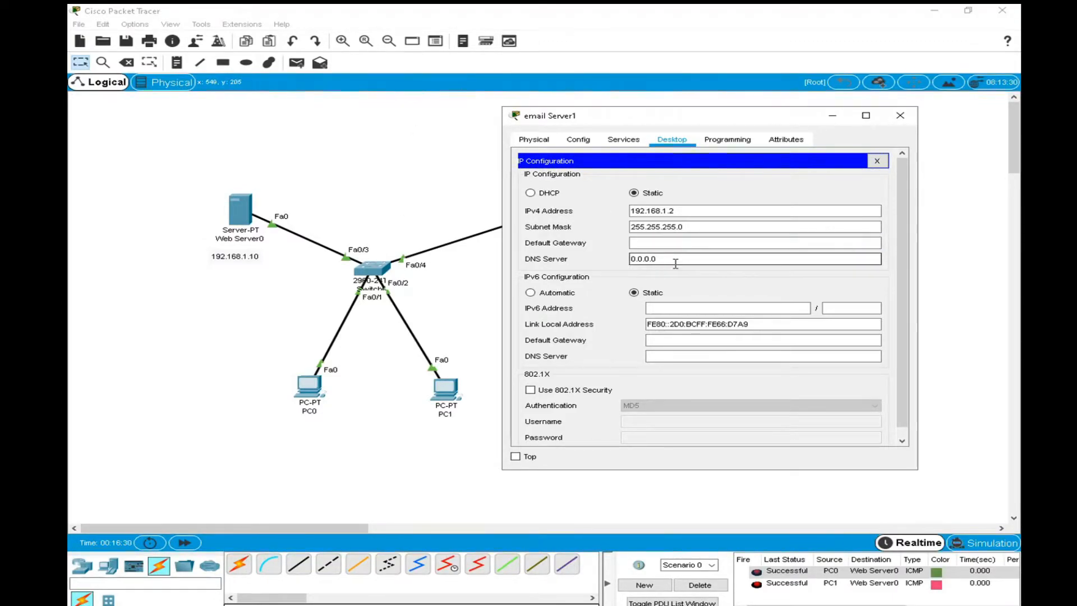
key("BackSpace")
key("BackSpace")
key("BackSpace")
key("BackSpace")
key("BackSpace")
key("BackSpace")
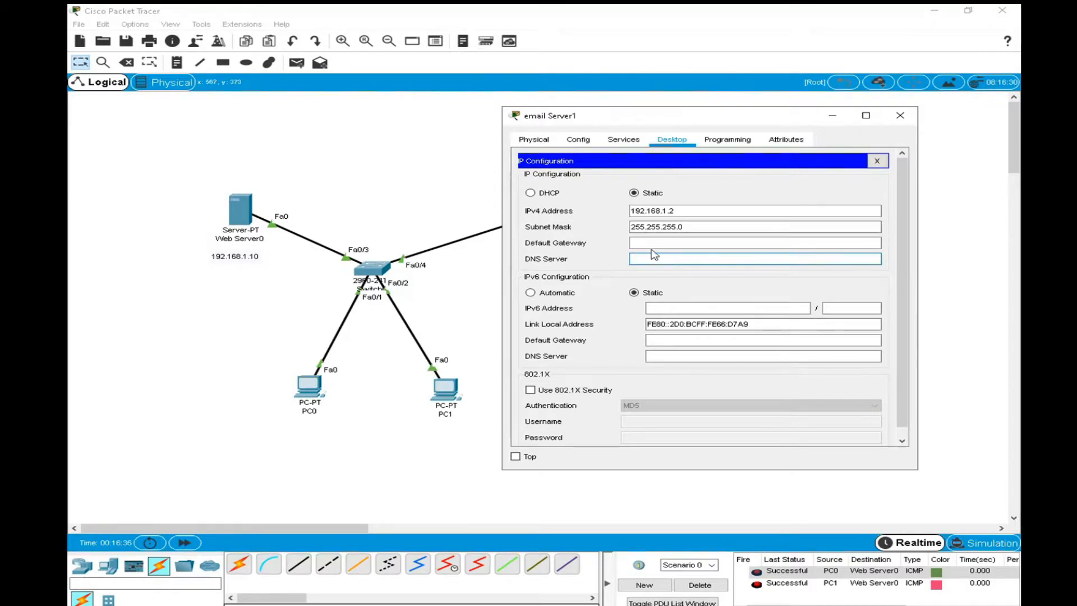
double_click(653, 211)
key("ctrl+c")
left_click(636, 258)
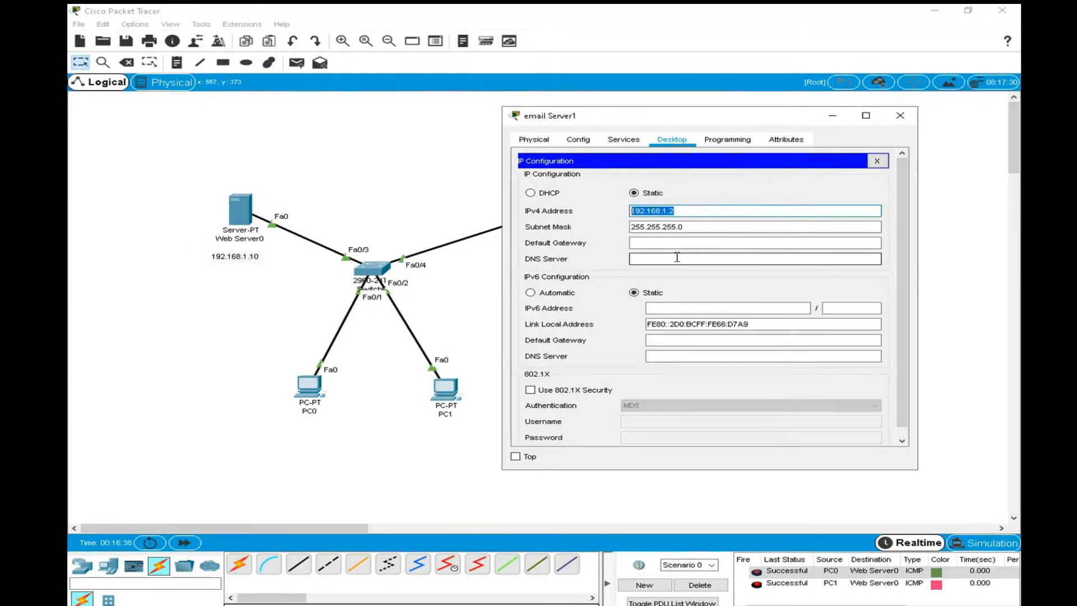
key("ctrl+v")
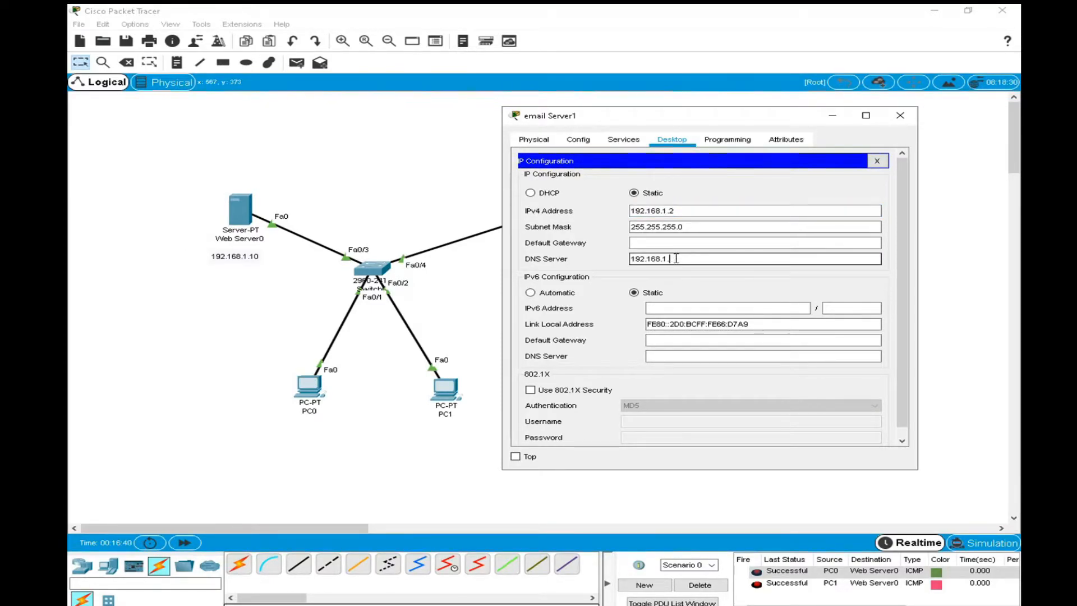
type("0")
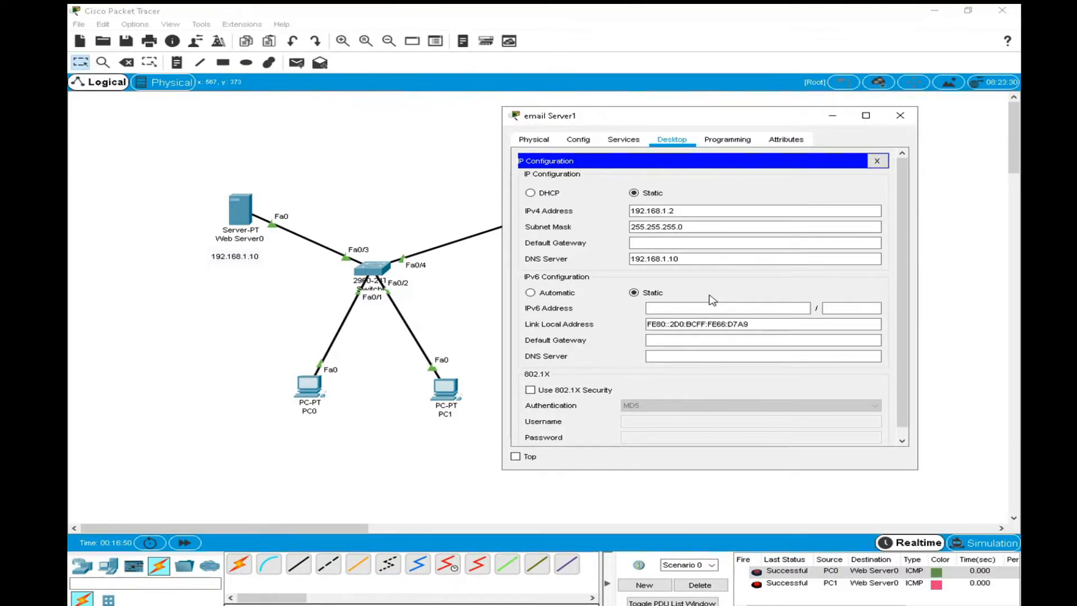
left_click(899, 117)
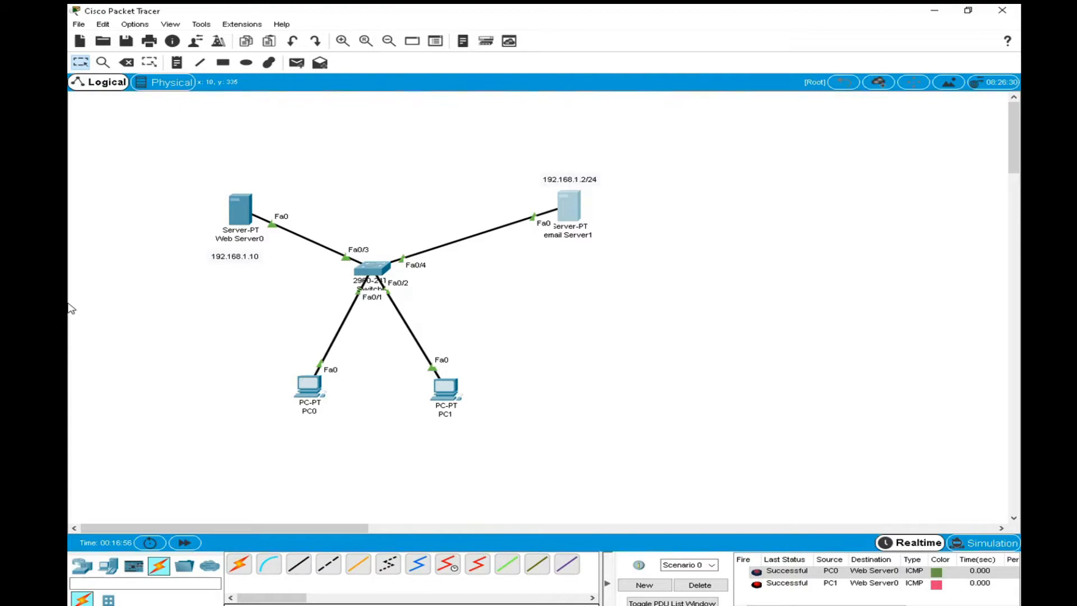
Reopen email Server1's desktop applications and enlarge the window so that the Email application is in view.
left_click(578, 205)
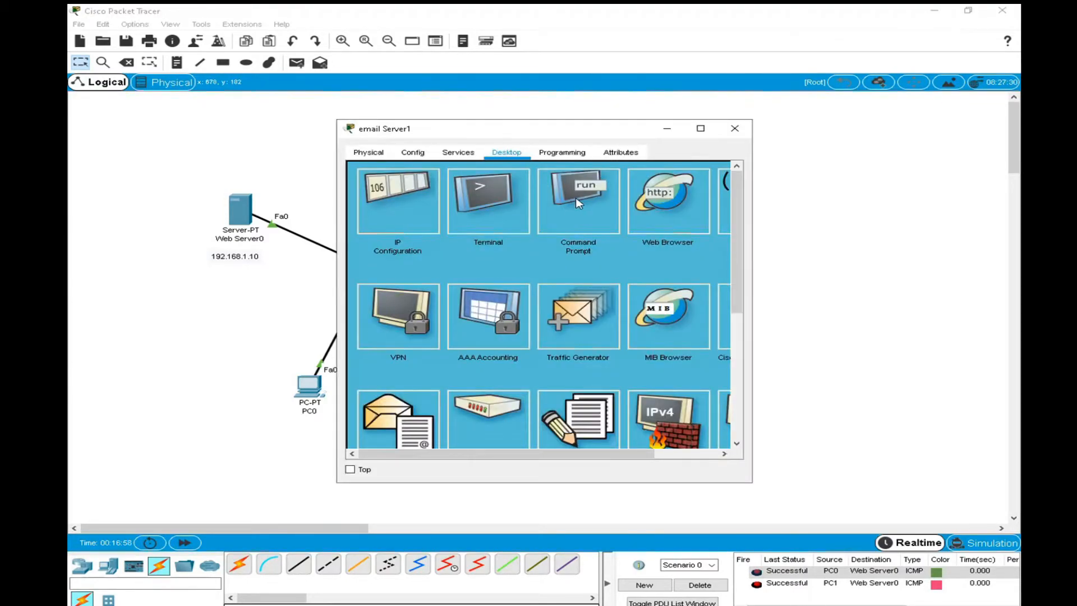
left_click_drag(540, 130, 541, 88)
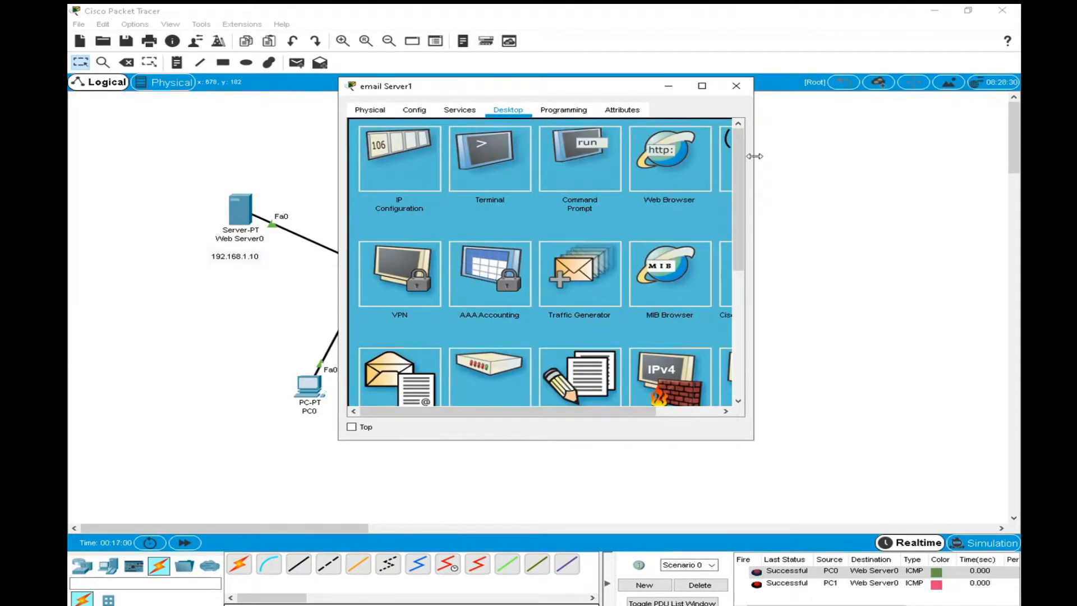
left_click_drag(754, 156, 1015, 156)
left_click_drag(645, 90, 617, 62)
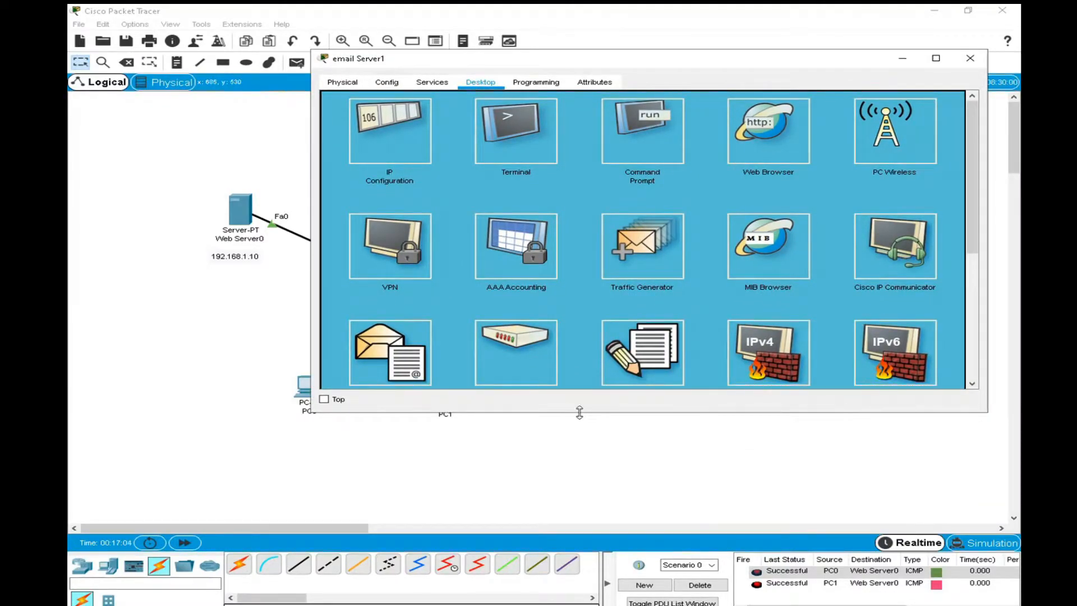
left_click_drag(579, 412, 570, 497)
left_click_drag(310, 290, 286, 294)
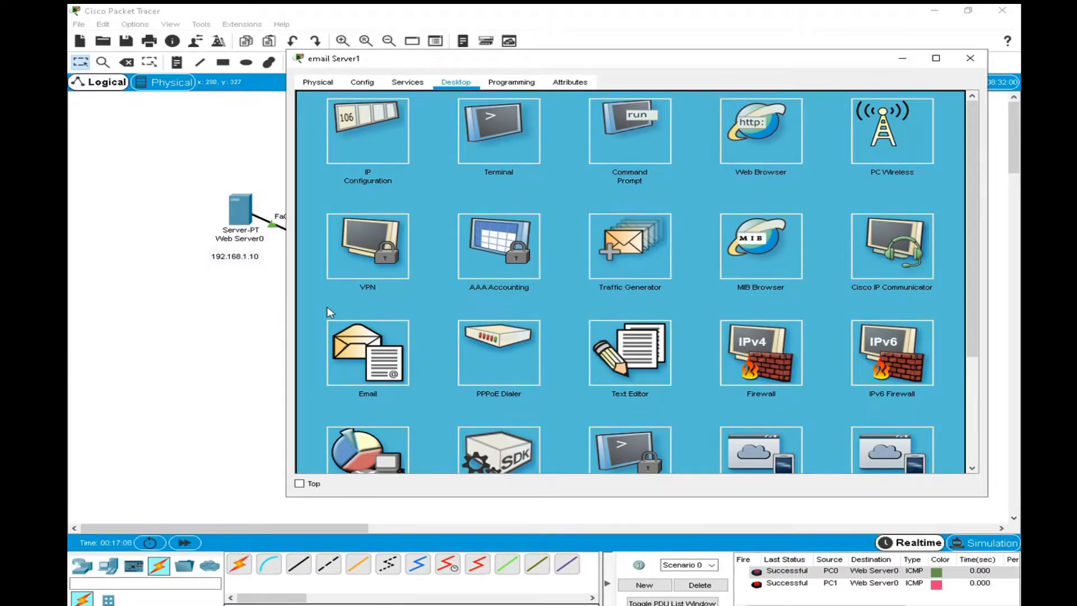
Look up the domain name in Web Server0's DNS records, then close its window.
left_click(234, 205)
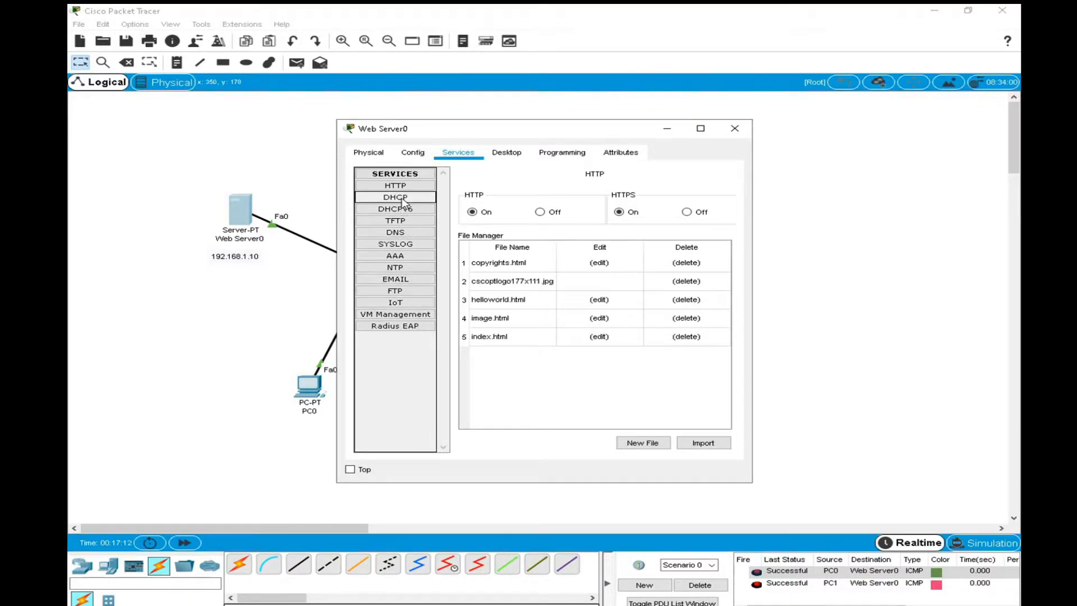
left_click(401, 232)
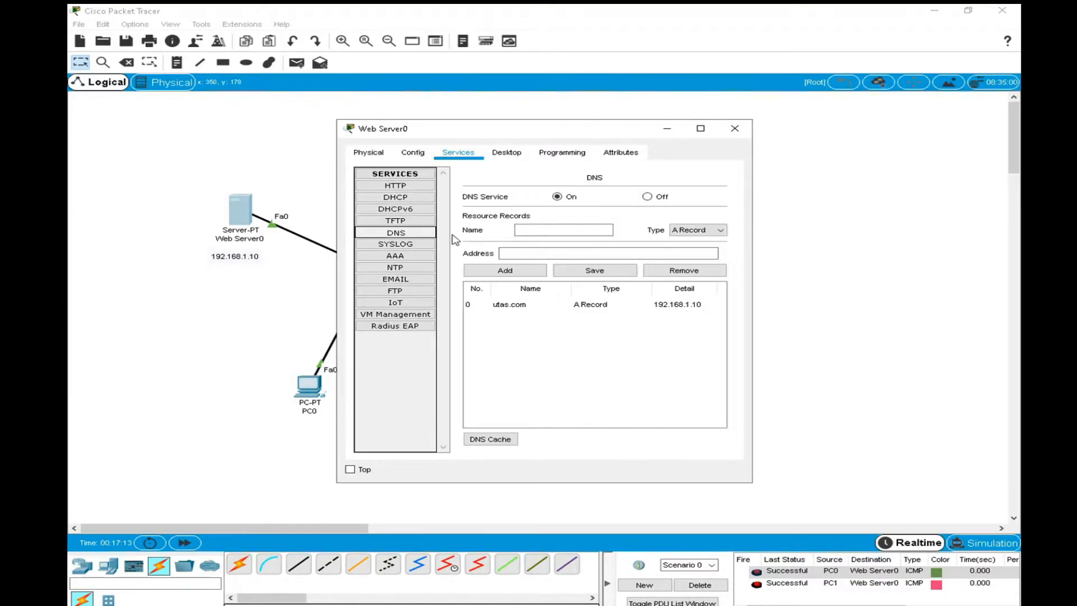
left_click(527, 303)
key("ctrl+c")
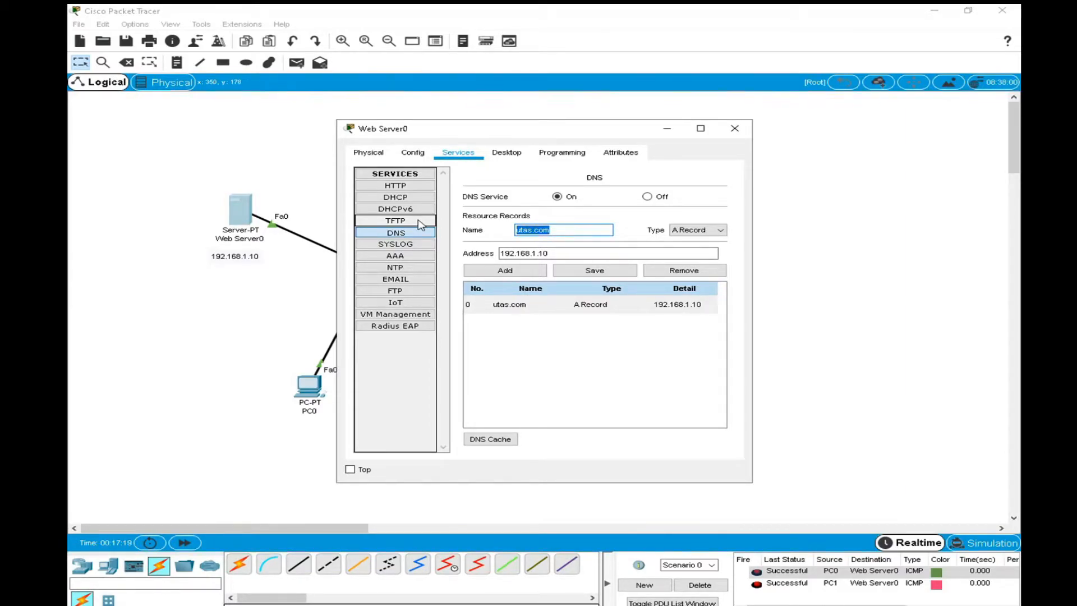
left_click(735, 128)
In email Server1's mail configuration, enter user1 as the name and fill in the user's email address on the utas.com domain.
left_click(578, 215)
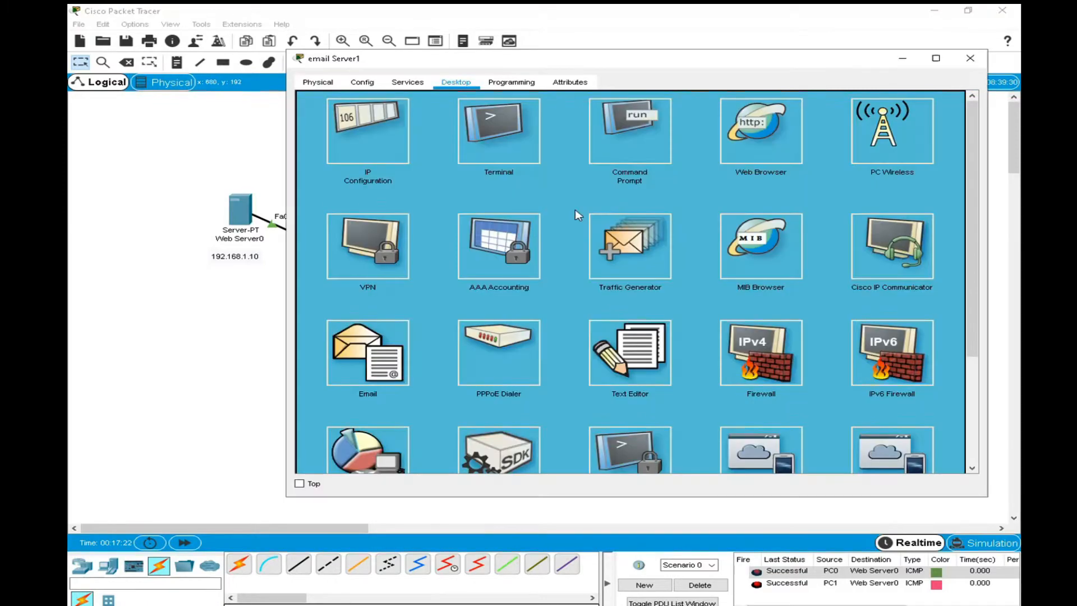
left_click(368, 344)
left_click(404, 136)
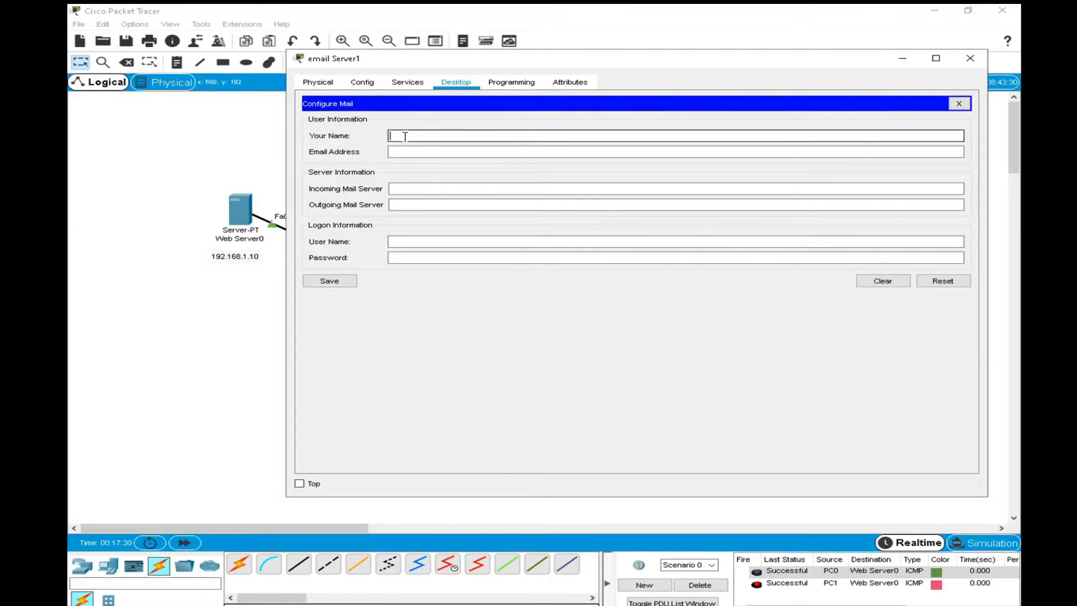
type("user1")
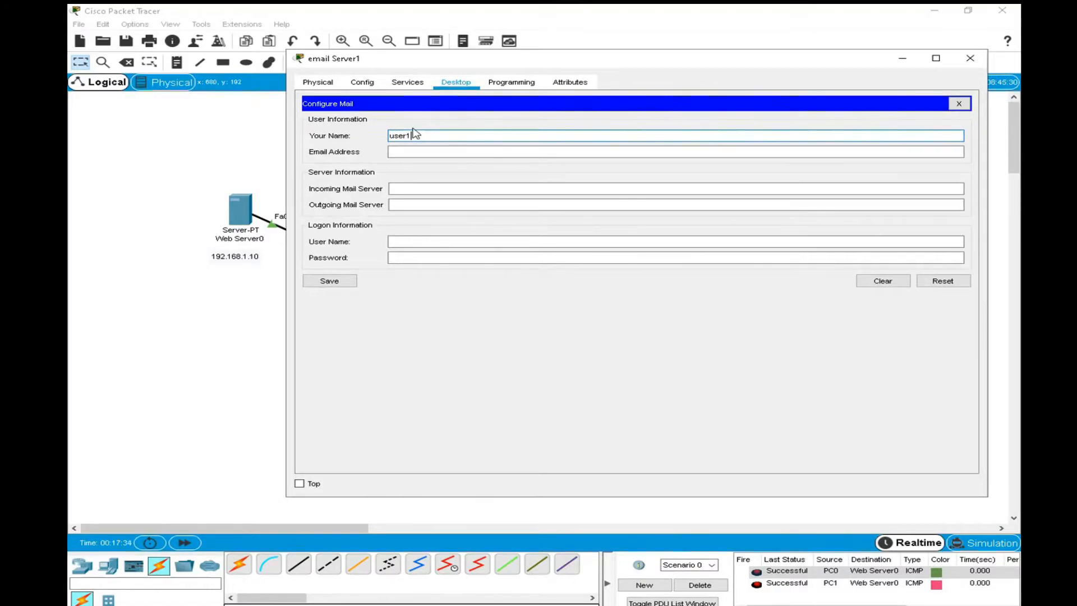
key("Tab")
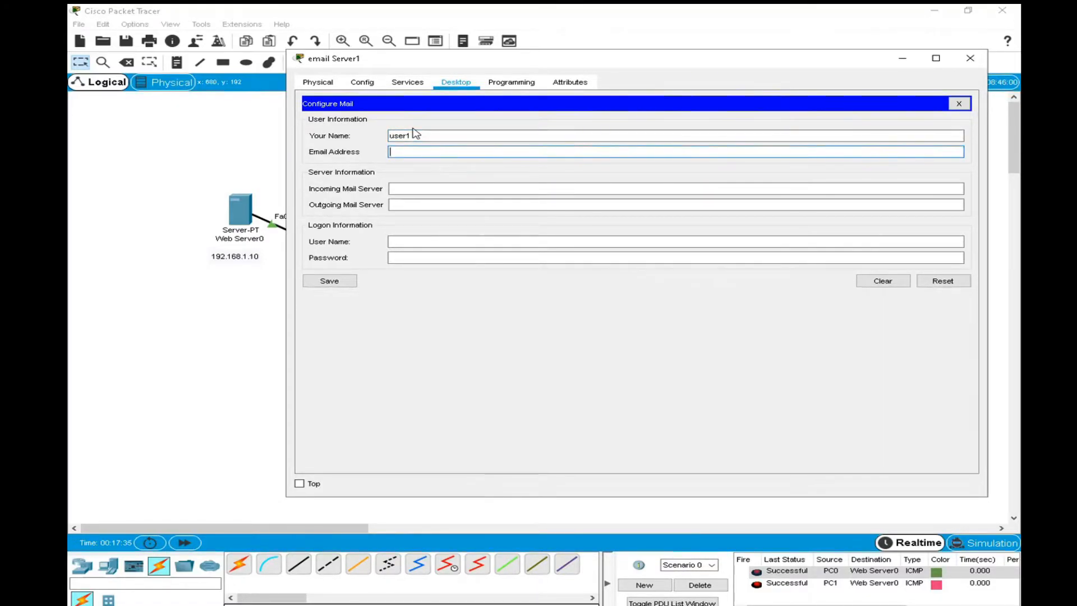
type("usr")
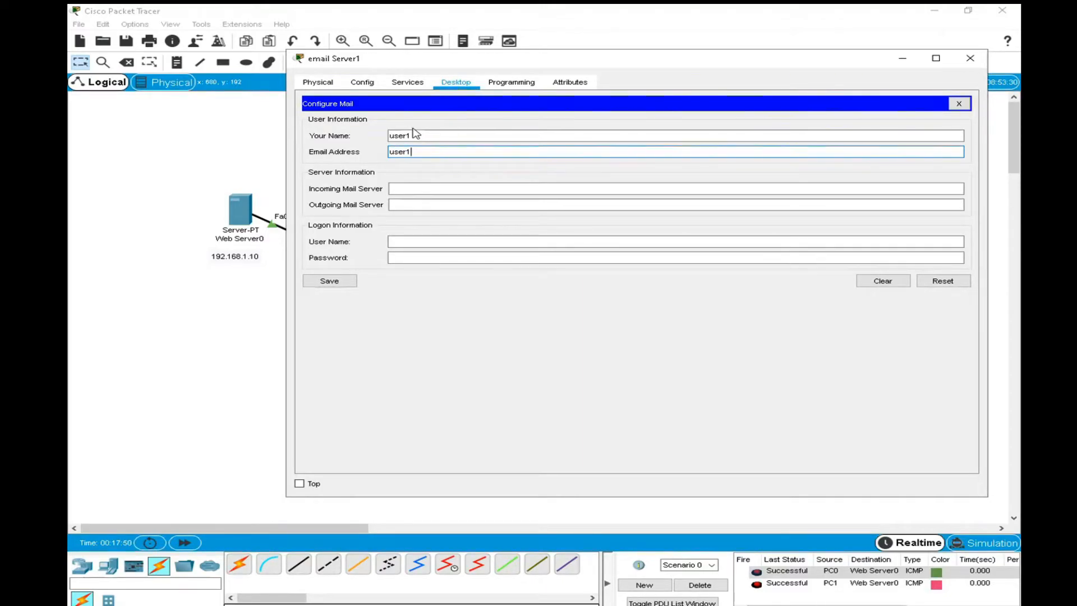
type("@utas.com")
left_click_drag(415, 133, 376, 131)
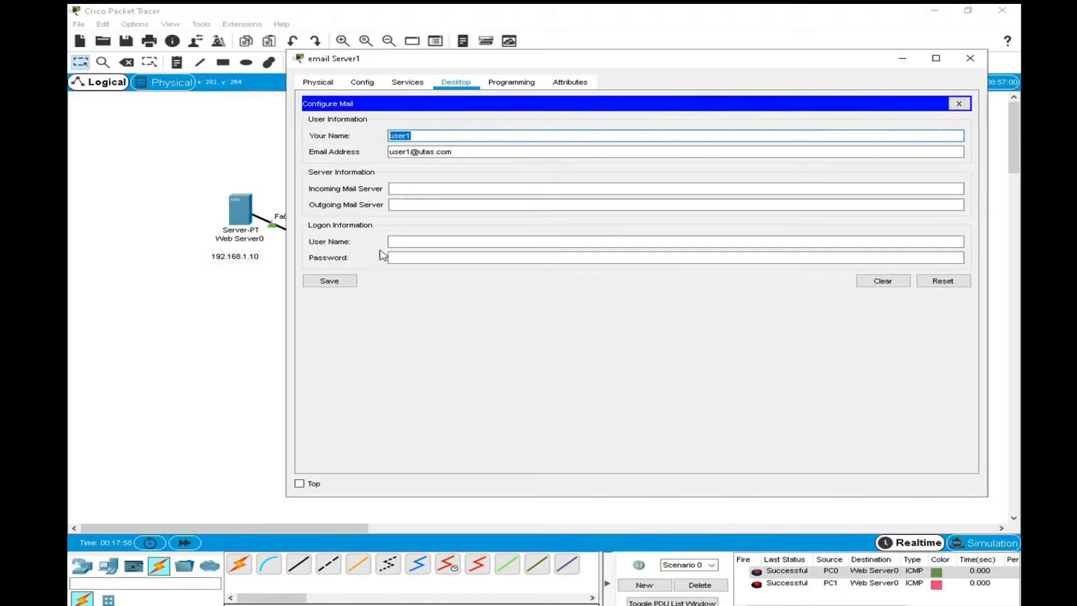
Set both the incoming and outgoing mail servers to 192.168.1.2, keeping email Server1's address label visible.
left_click_drag(390, 62, 391, 293)
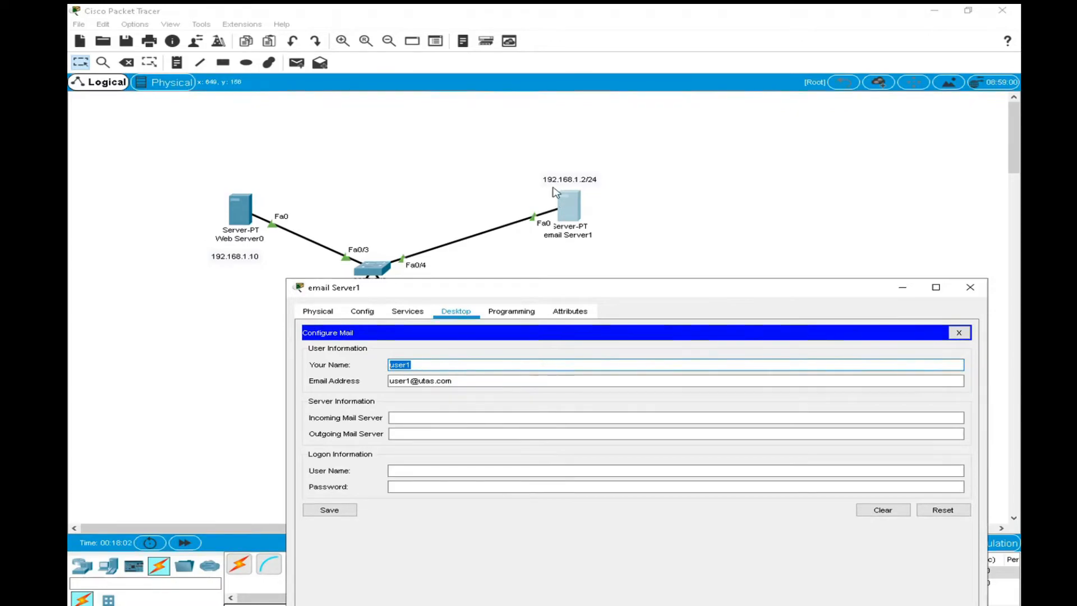
left_click(404, 418)
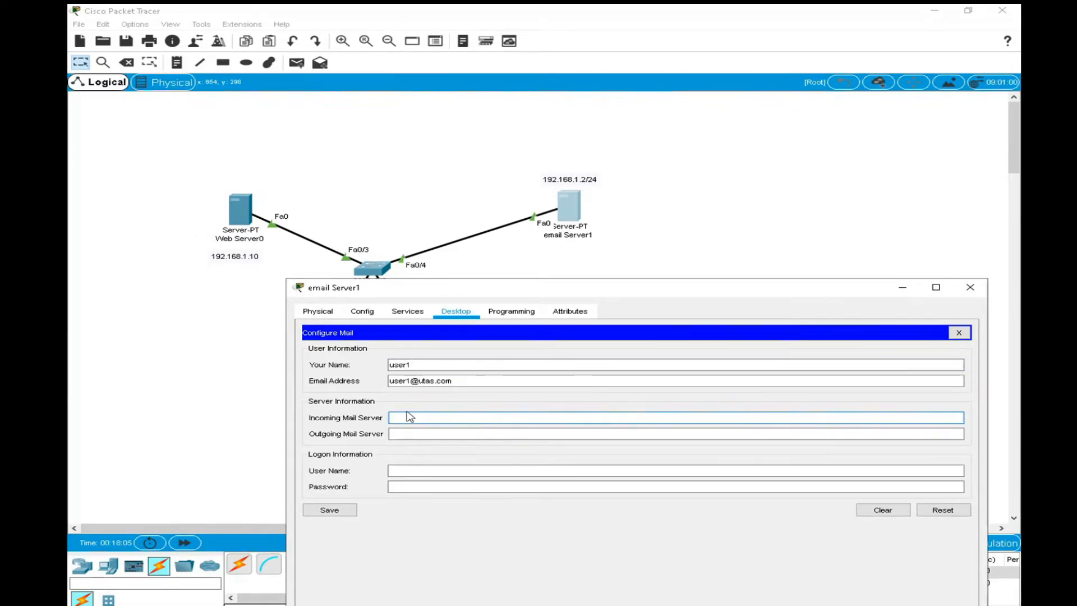
type("192.168.1.2")
left_click(395, 436)
type("192.168.1.2")
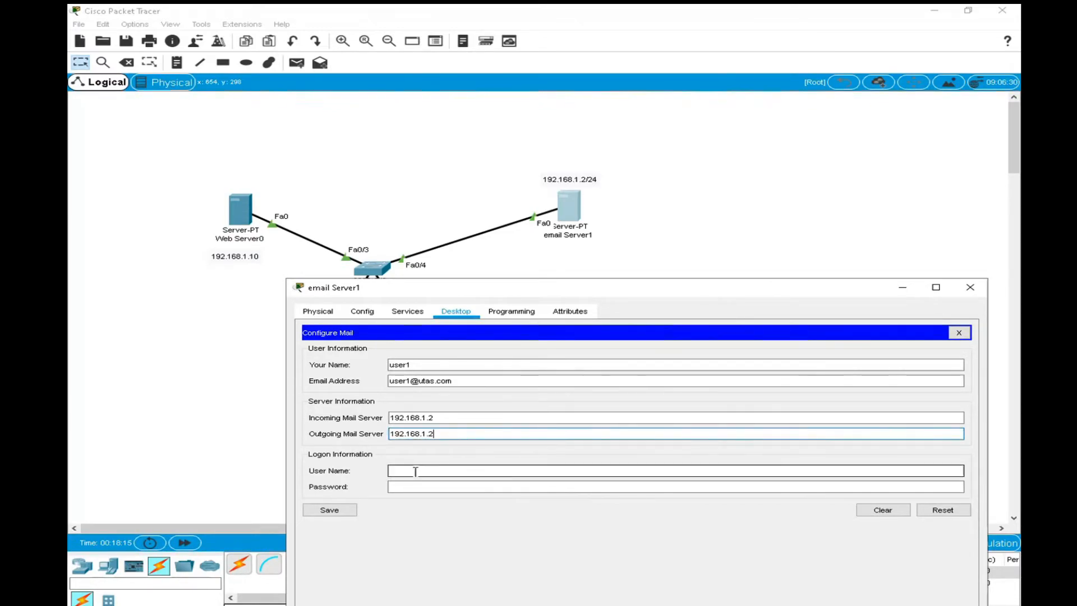
Enter user1 as the logon user name, type the account password, save the mail configuration, and close the mail browser.
left_click(415, 471)
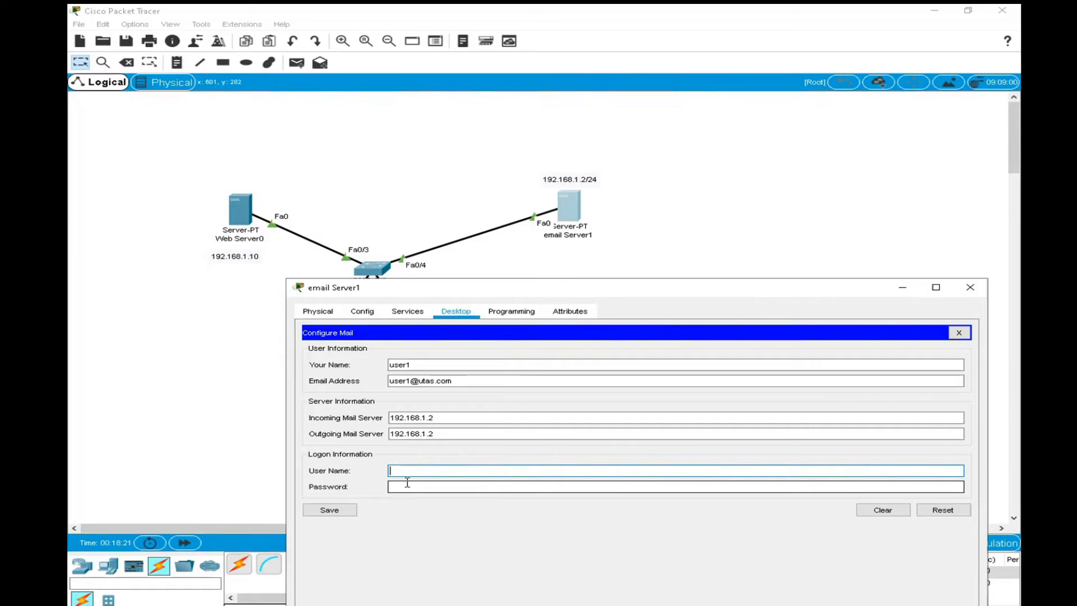
key("ctrl+v")
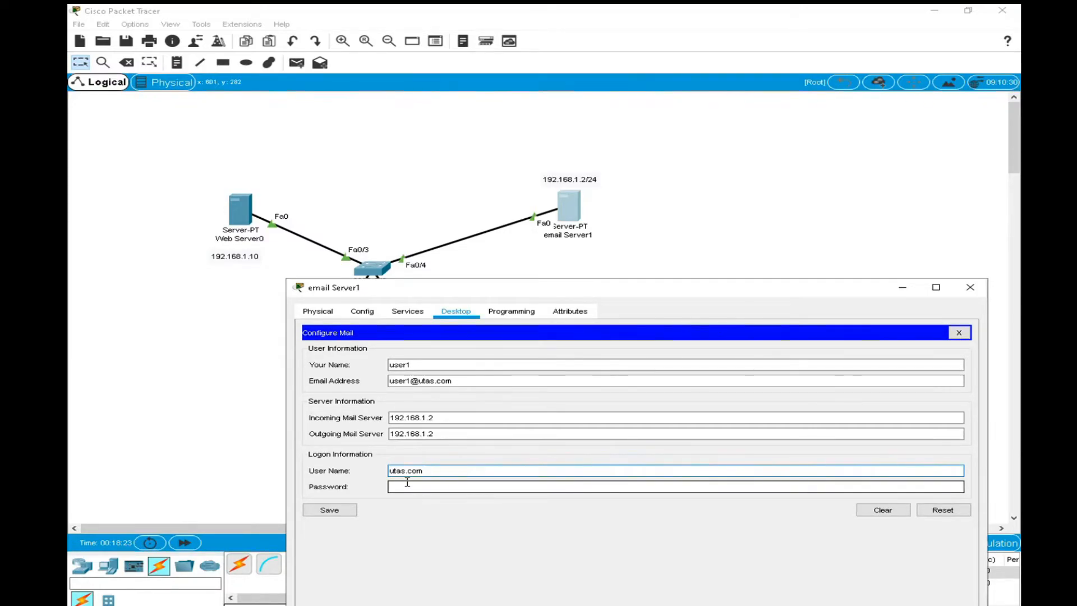
key("BackSpace")
key("BackSpace")
key("BackSpace")
key("BackSpace")
key("BackSpace")
key("BackSpace")
key("BackSpace")
key("BackSpace")
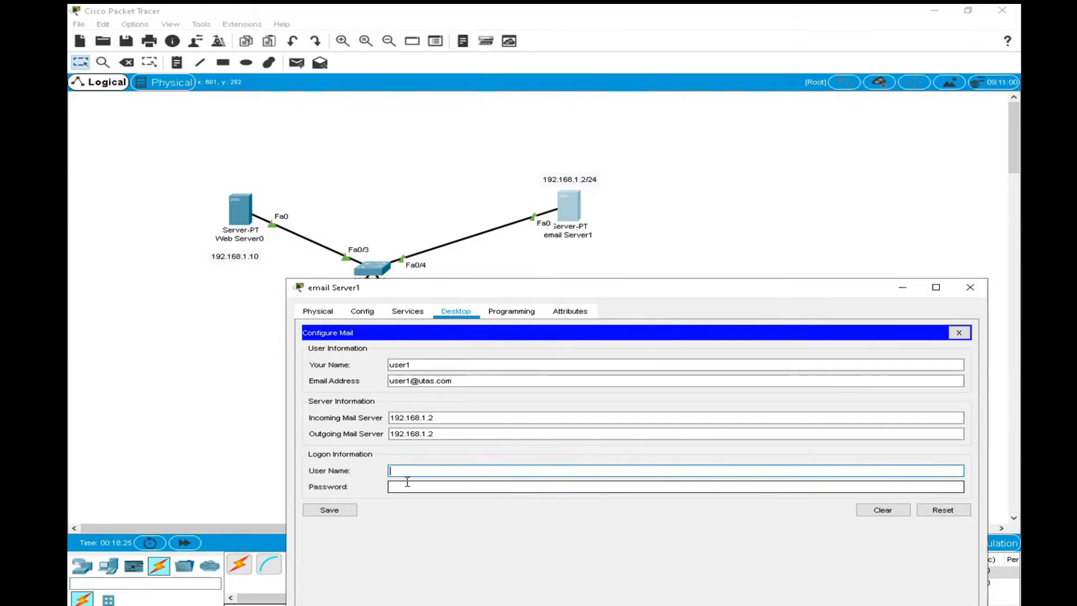
type("user1")
key("Tab")
type("1")
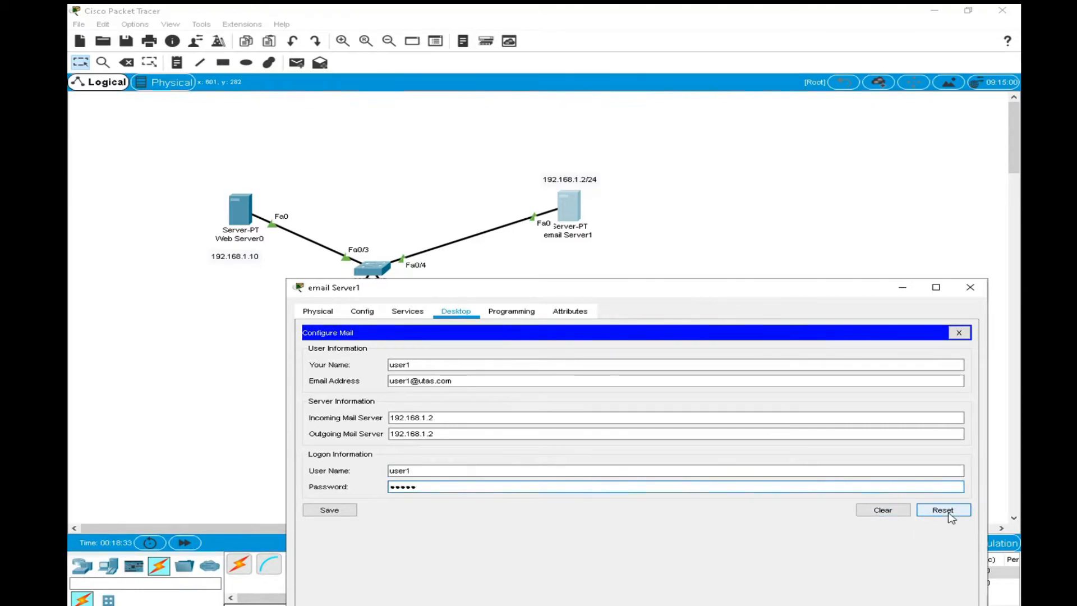
left_click(333, 514)
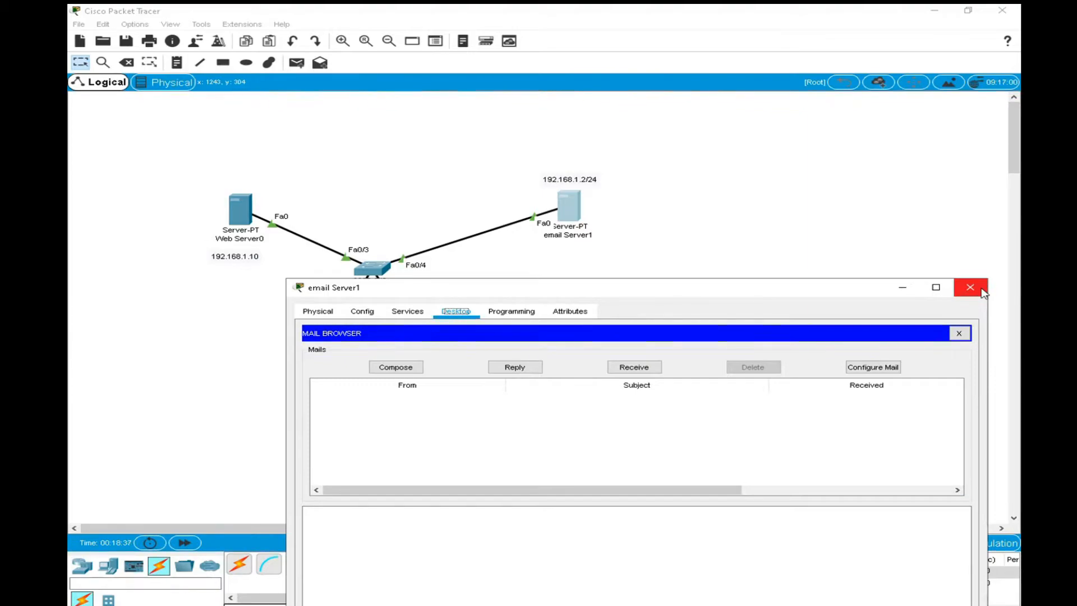
left_click(959, 333)
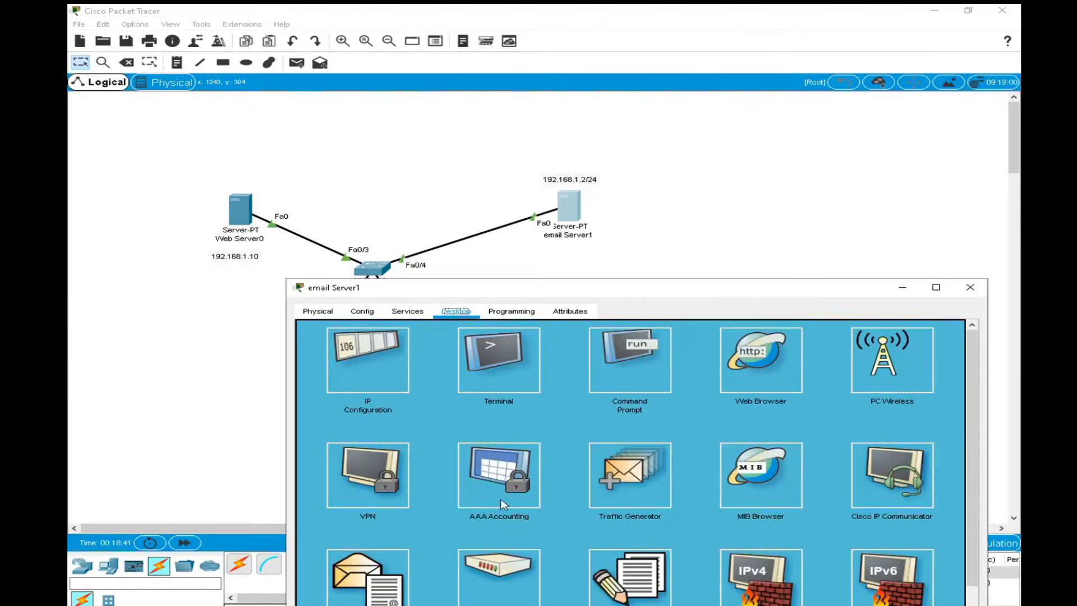
Reopen the mail configuration on email Server1 to review its saved user, server and logon settings.
left_click_drag(624, 292, 677, 126)
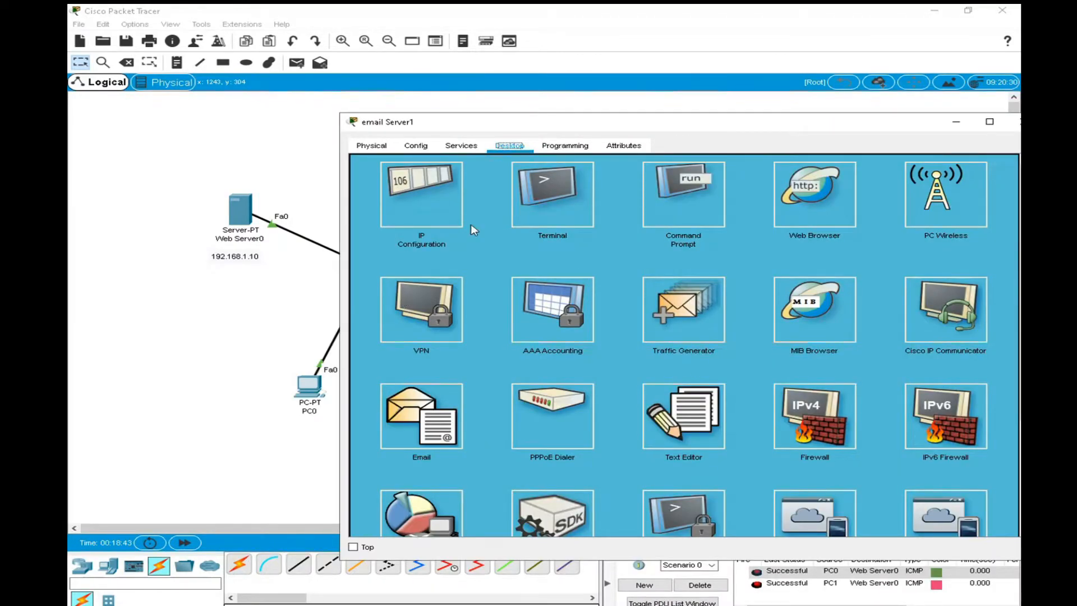
left_click(433, 426)
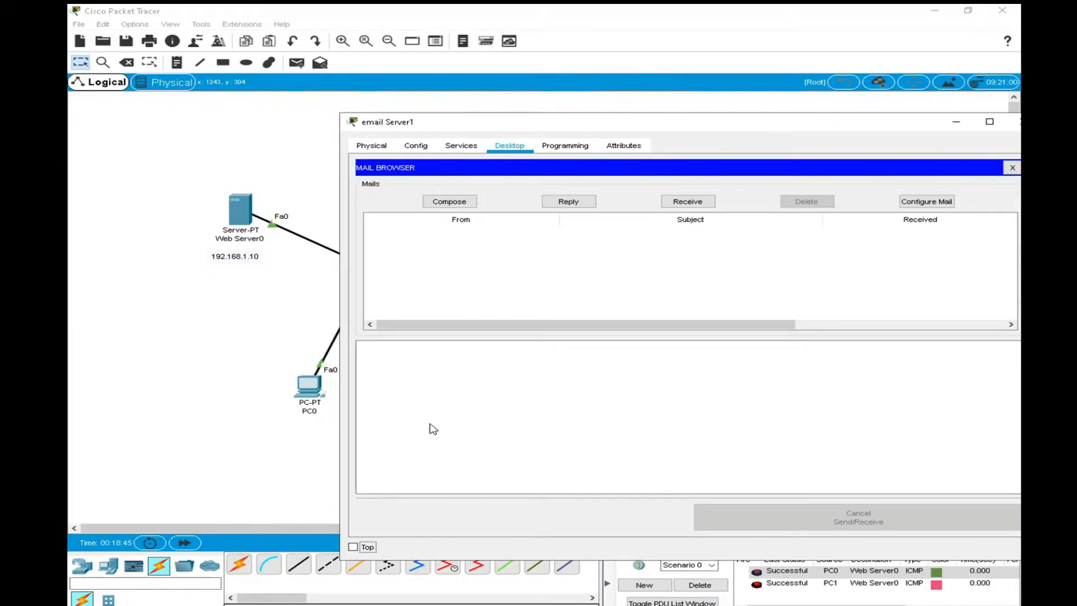
left_click(927, 202)
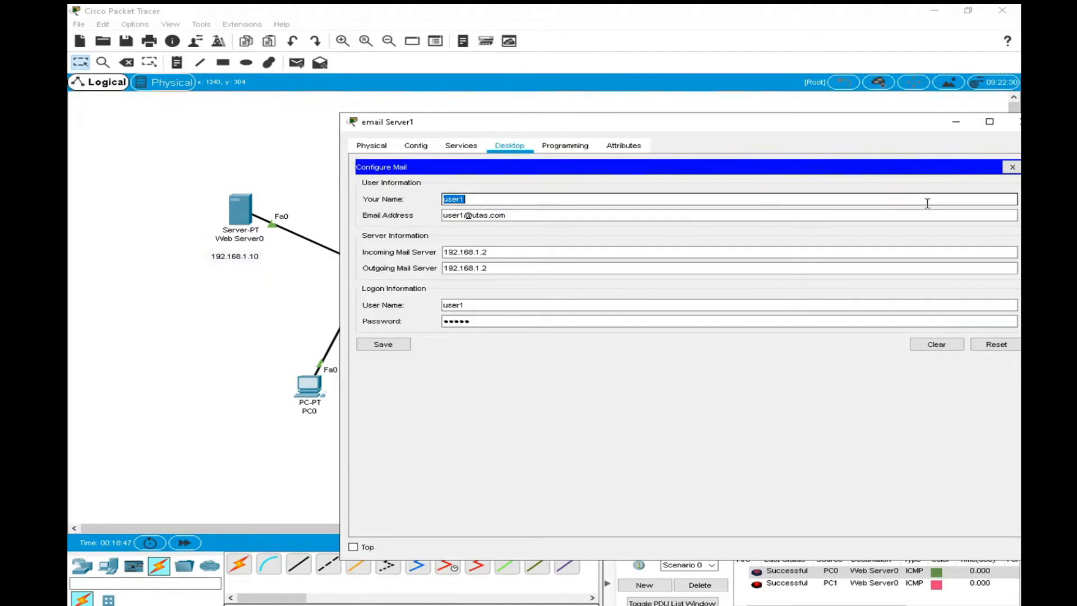
left_click_drag(564, 106, 395, 93)
left_click(572, 207)
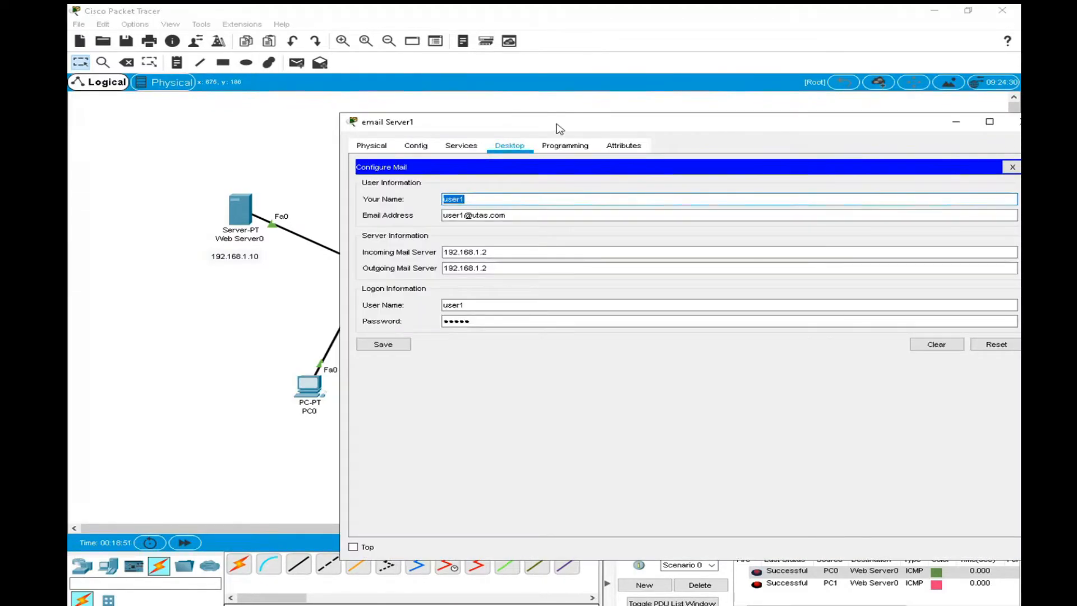
Clear all of email Server1's mail configuration fields, and close the configuration form and the mail browser.
left_click_drag(505, 123, 312, 128)
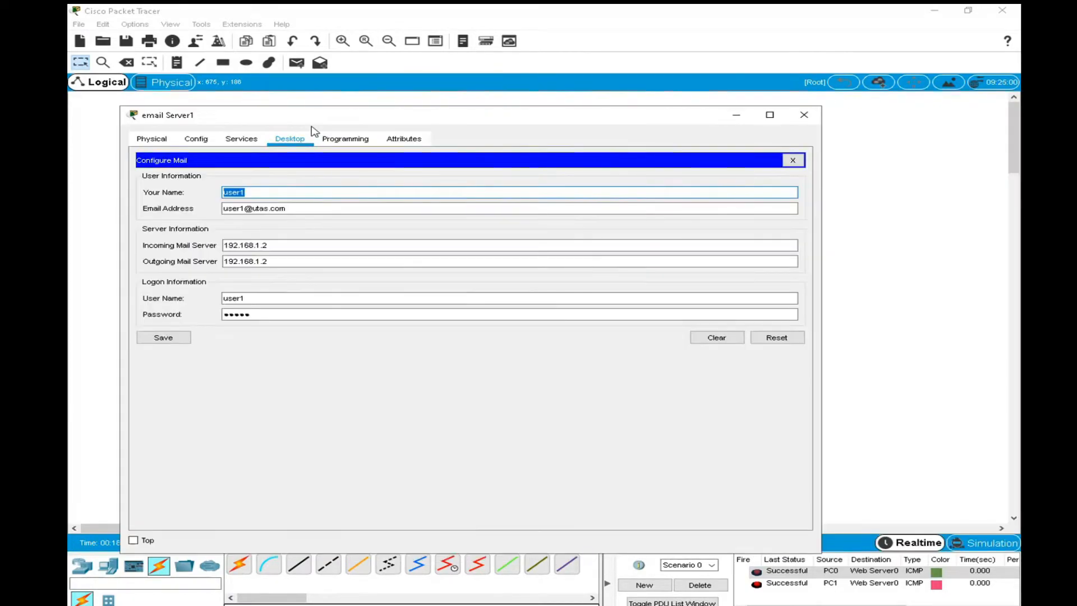
left_click(703, 339)
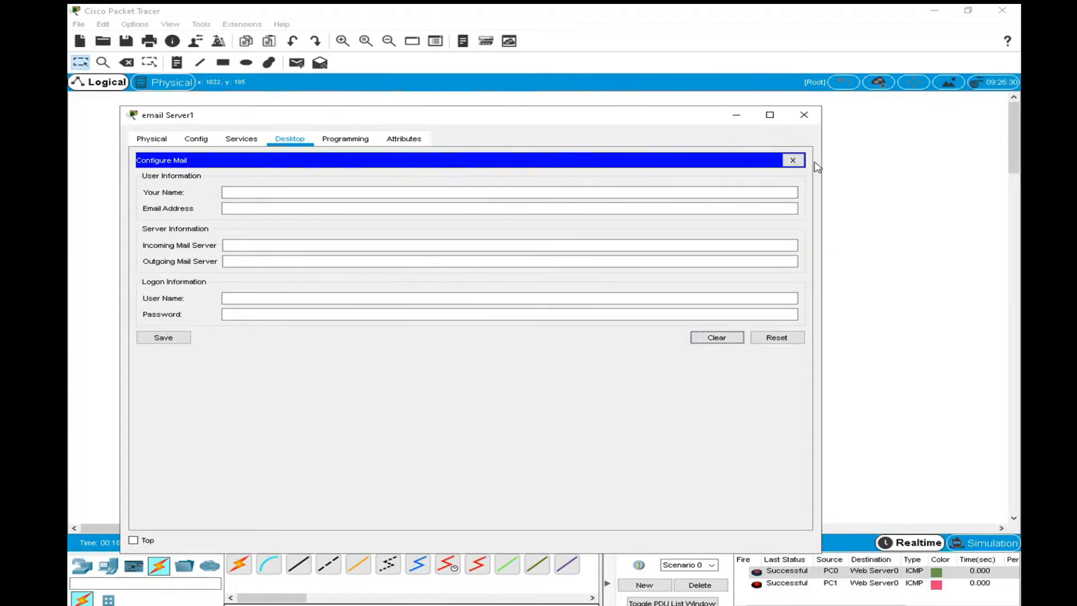
left_click(792, 161)
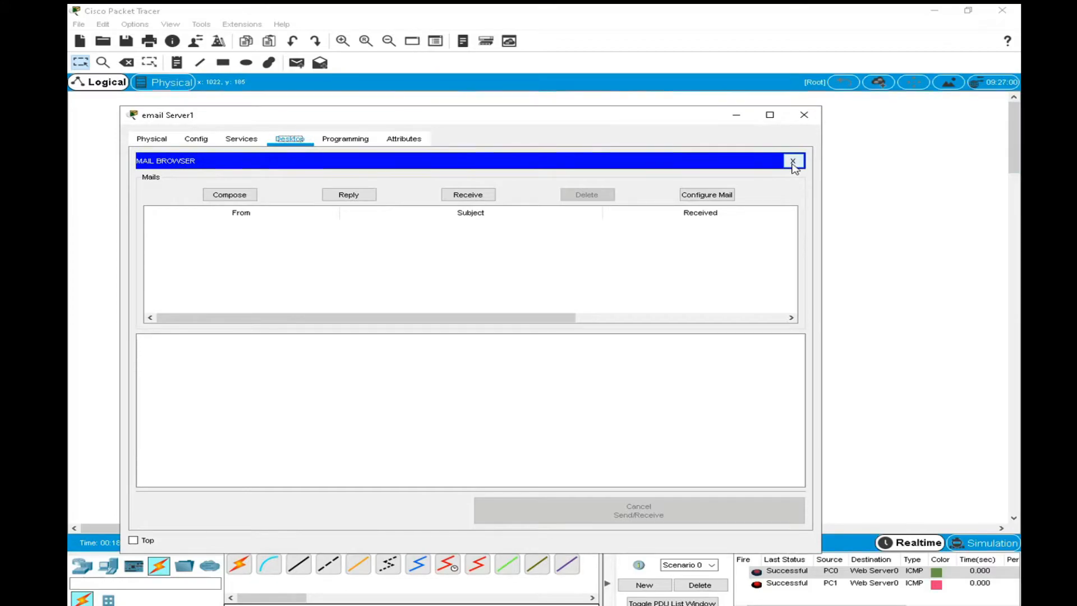
left_click(792, 161)
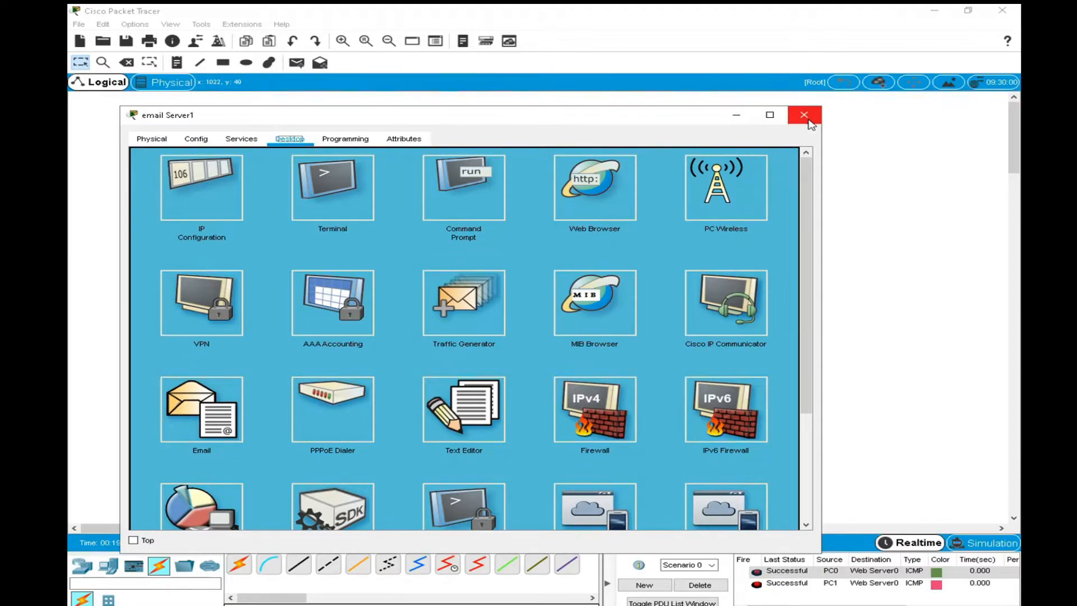
Open the EMAIL service settings on email Server1 and enter utas.com as the domain name.
left_click(242, 138)
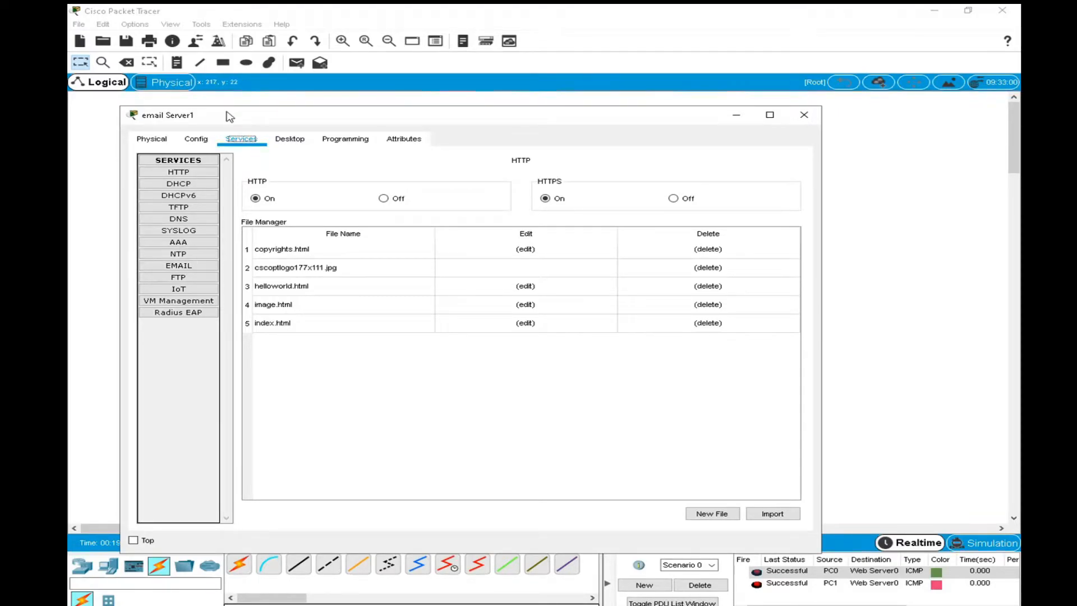
left_click_drag(229, 114, 366, 118)
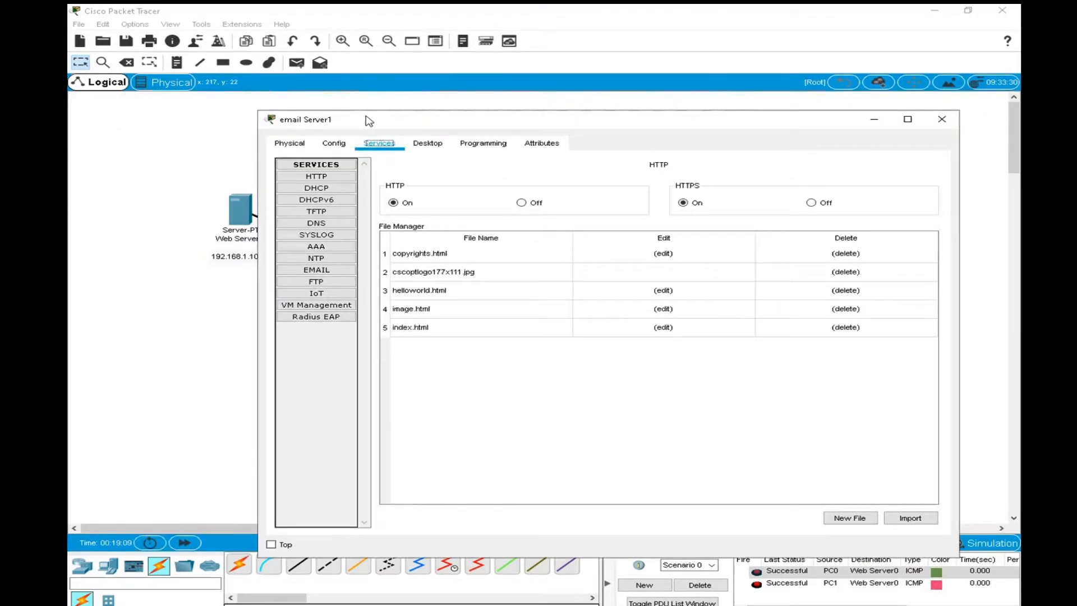
left_click(330, 272)
left_click(455, 233)
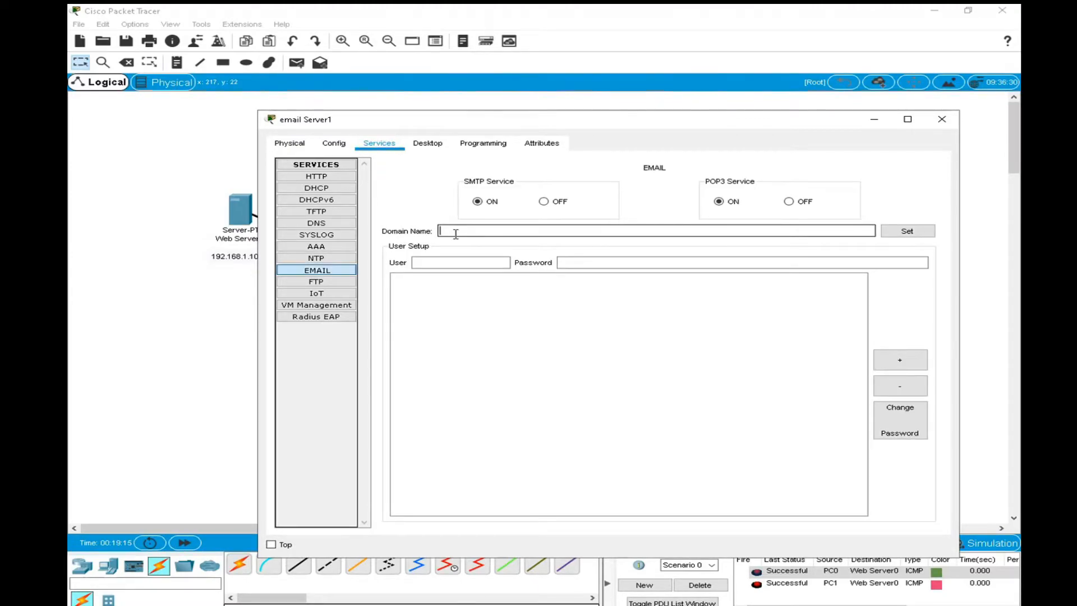
type("utas.com")
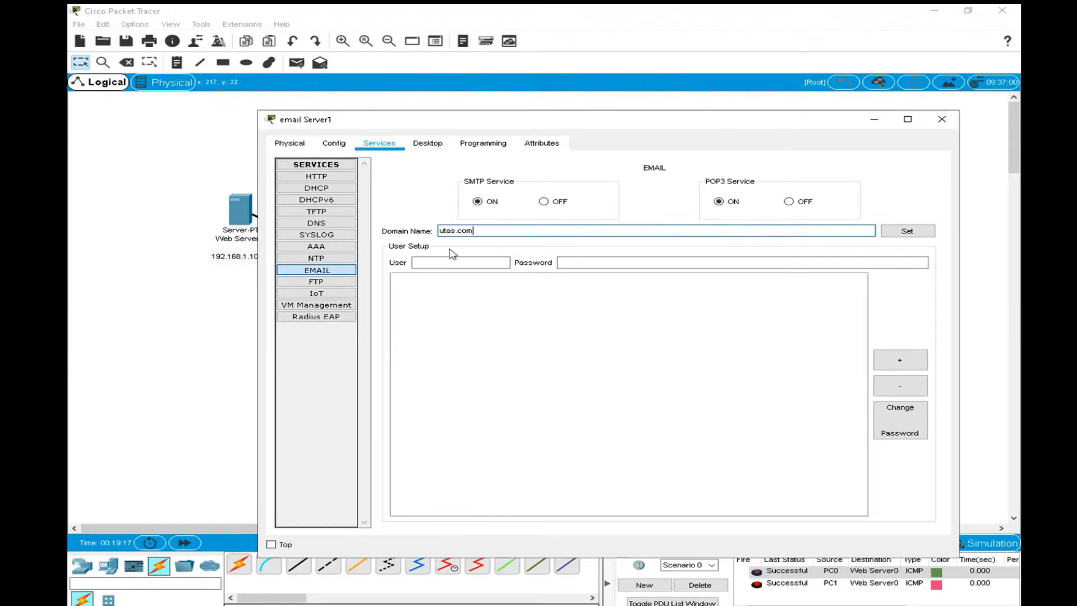
Add the mail account user1 to email Server1's EMAIL service, typing its account password.
left_click(449, 257)
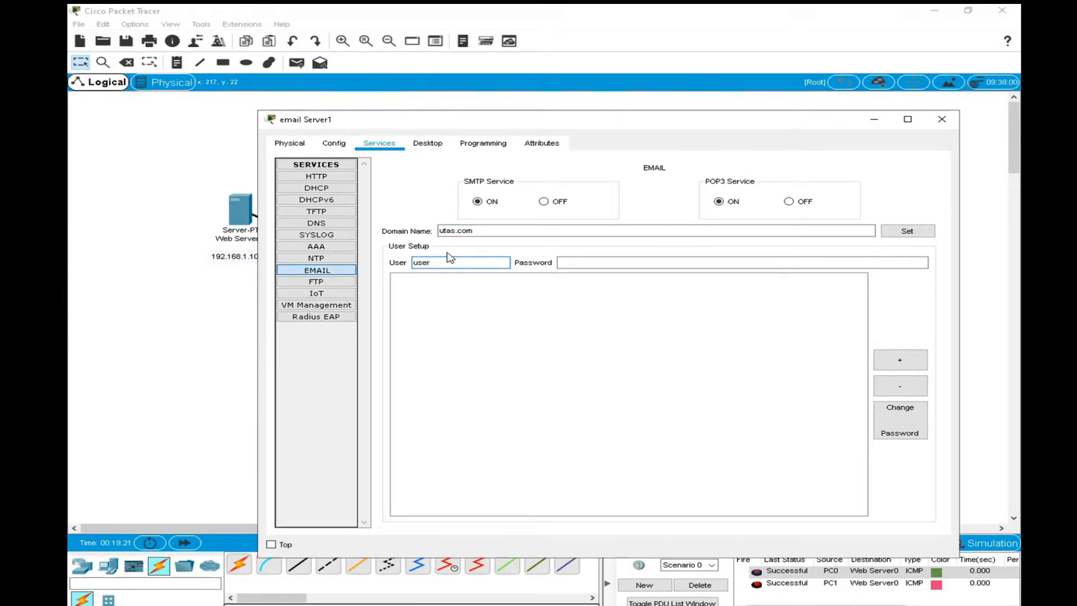
key("Tab")
type("ci")
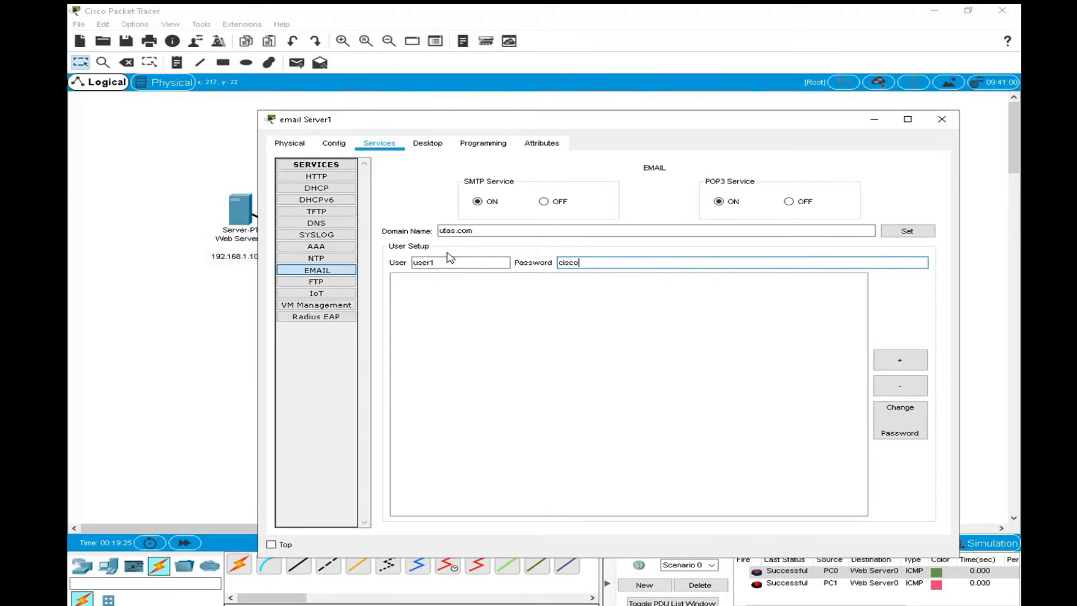
left_click(900, 360)
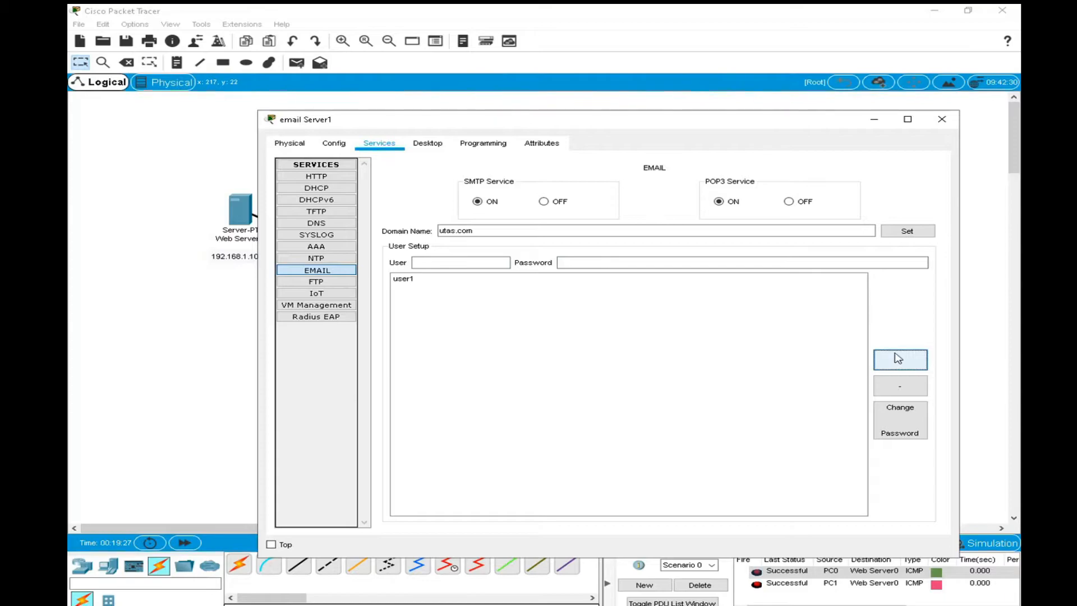
Add a second mail account, user2, with its account password, and close email Server1's window.
left_click(461, 263)
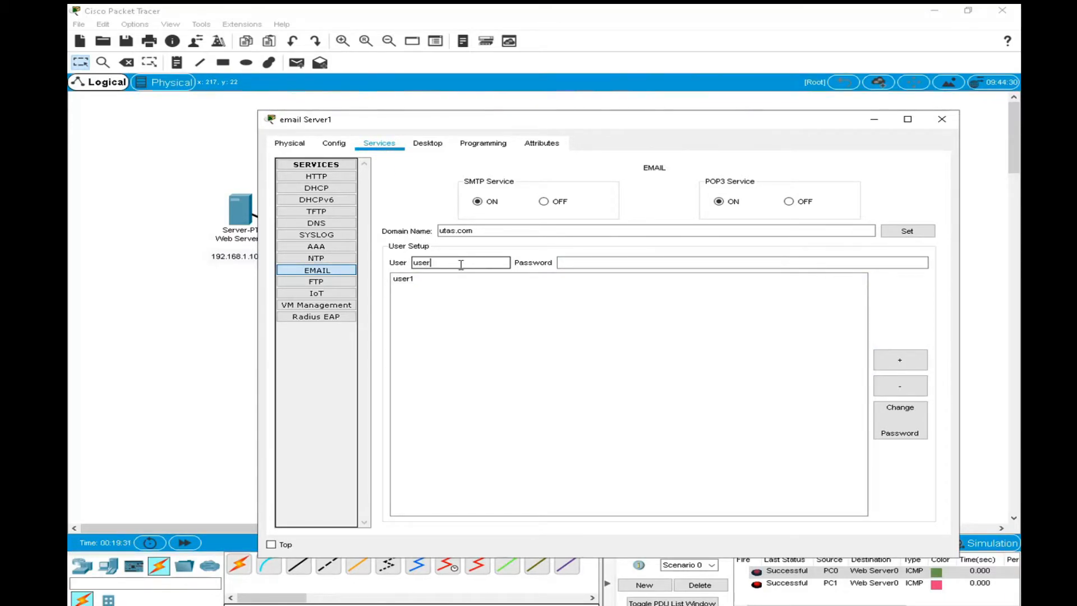
key("Tab")
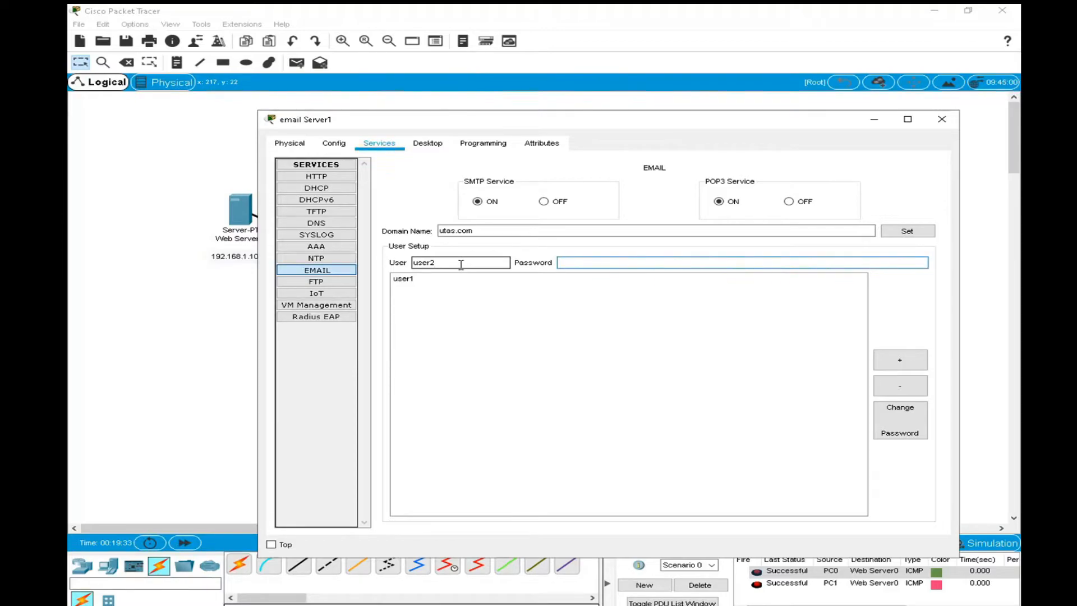
type("12345")
left_click(912, 363)
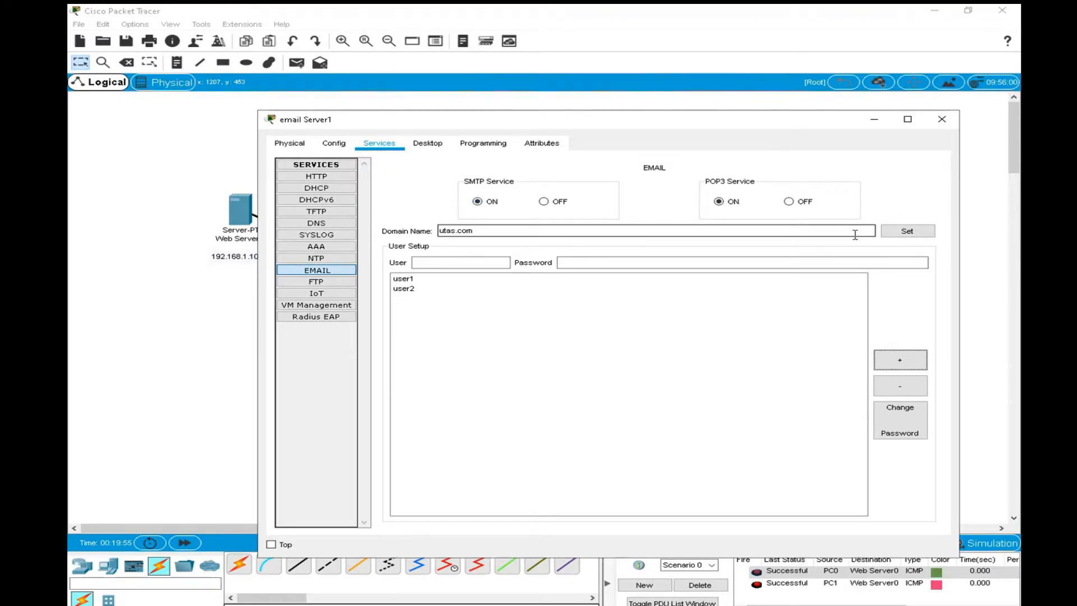
left_click(942, 124)
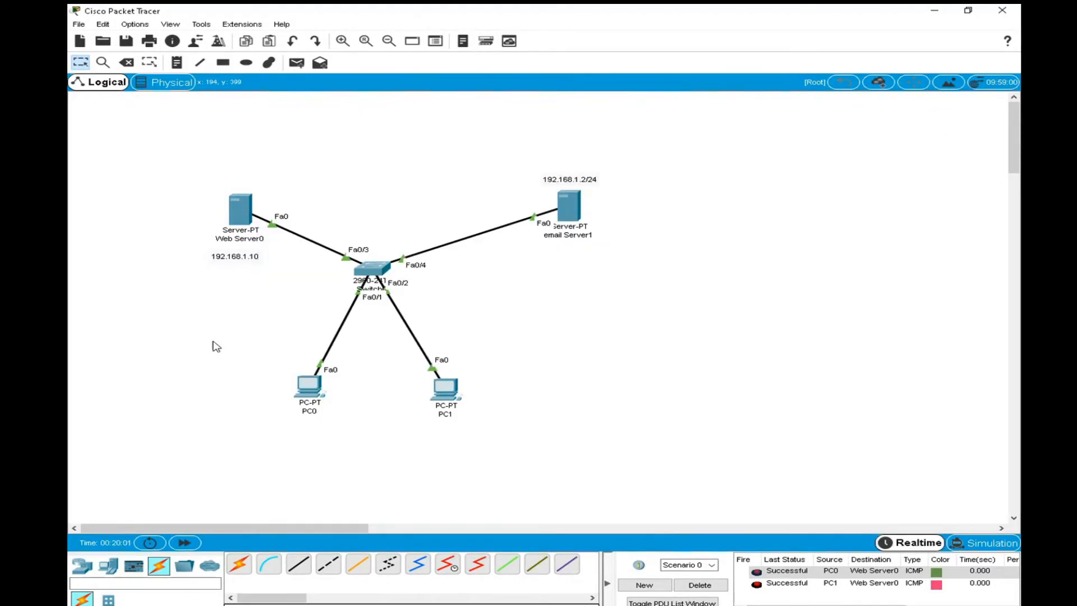
Shift PC0 slightly to the left in the topology and change its label to "USER! PC0".
left_click_drag(311, 395, 286, 397)
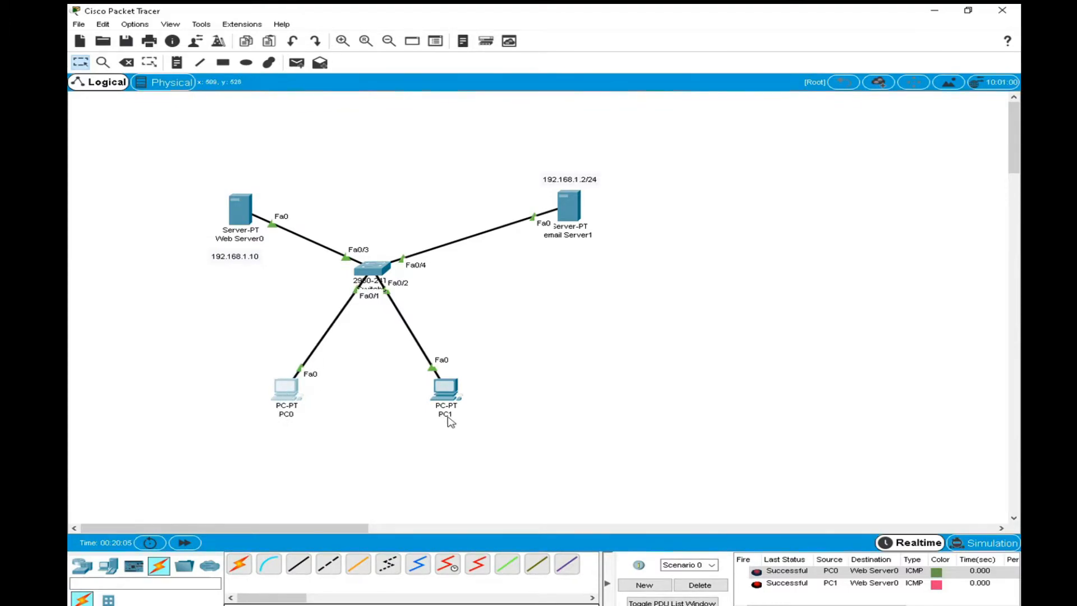
left_click(283, 415)
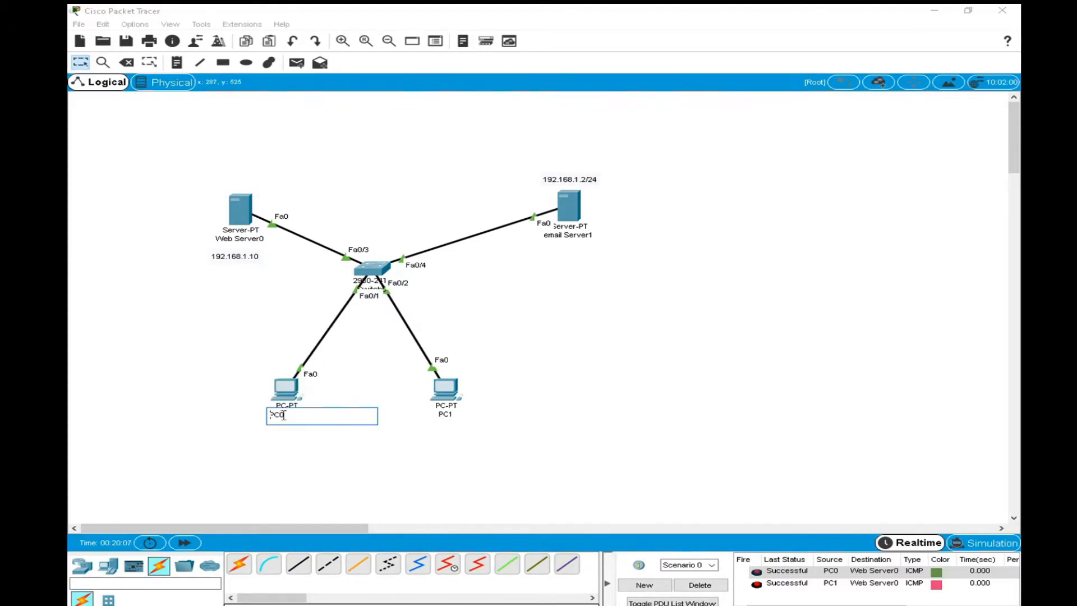
type("USER1")
Change PC1's label to "USER2 PC1".
left_click(441, 415)
left_click(440, 415)
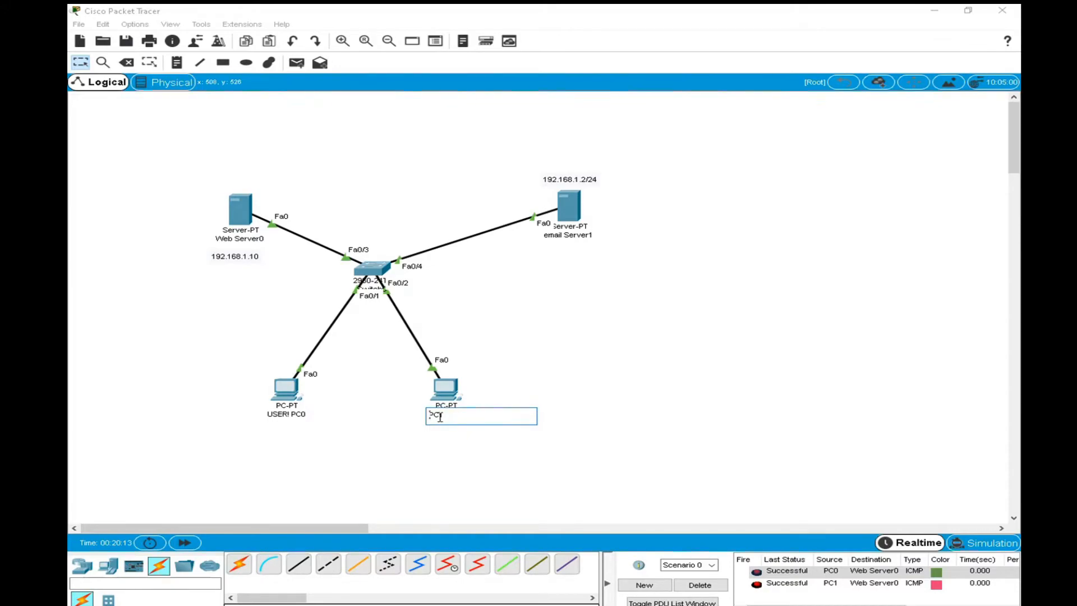
type("USER@")
key("BackSpace")
key("BackSpace")
type("2")
left_click(568, 404)
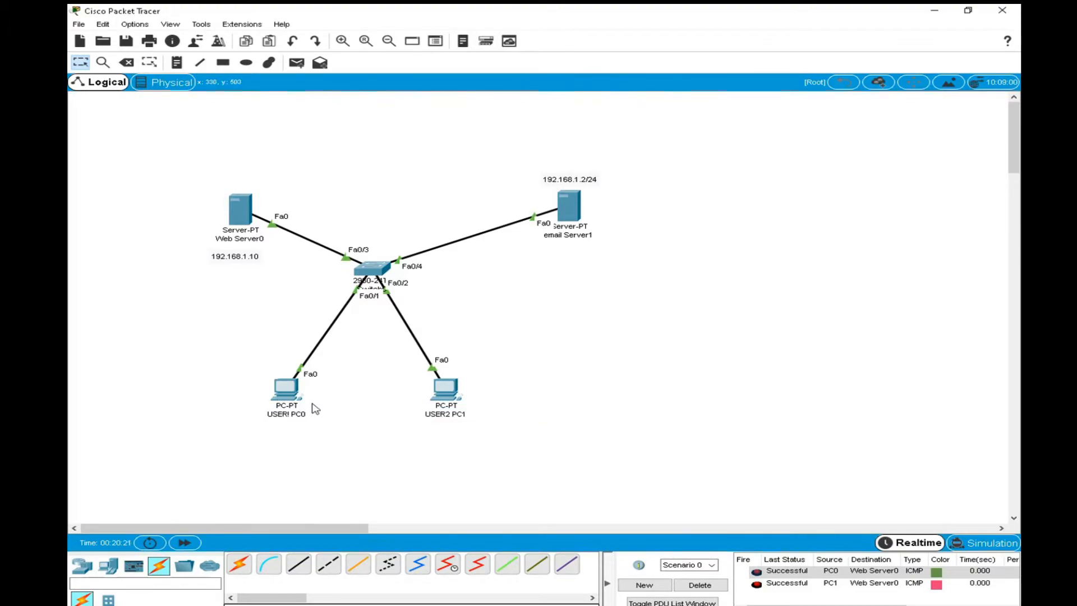
Correct PC0's label to read "USER1 PC0".
left_click(293, 414)
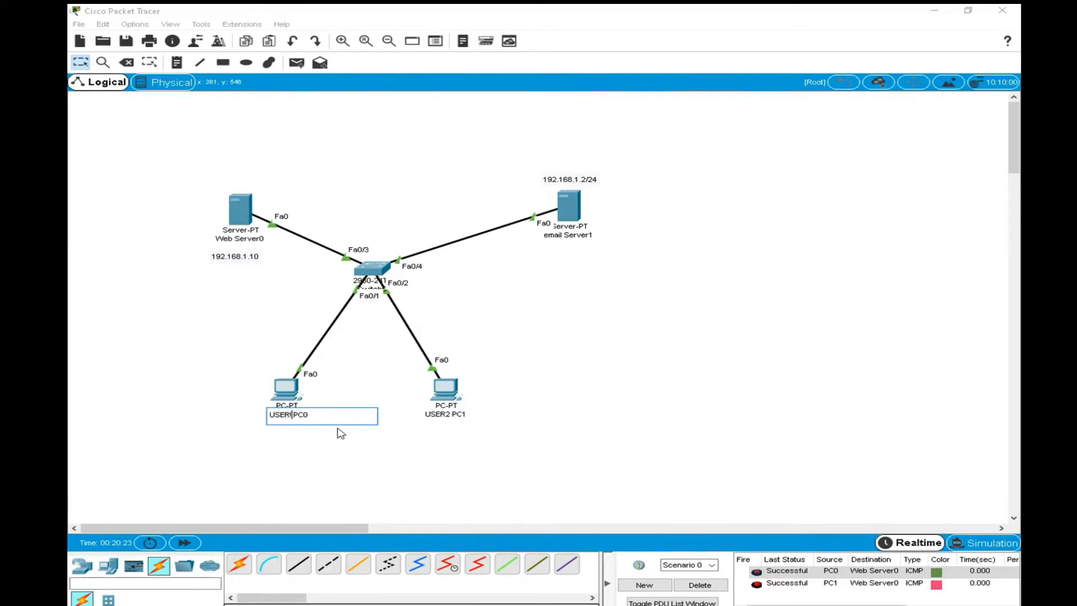
key("BackSpace")
type("1")
left_click(572, 390)
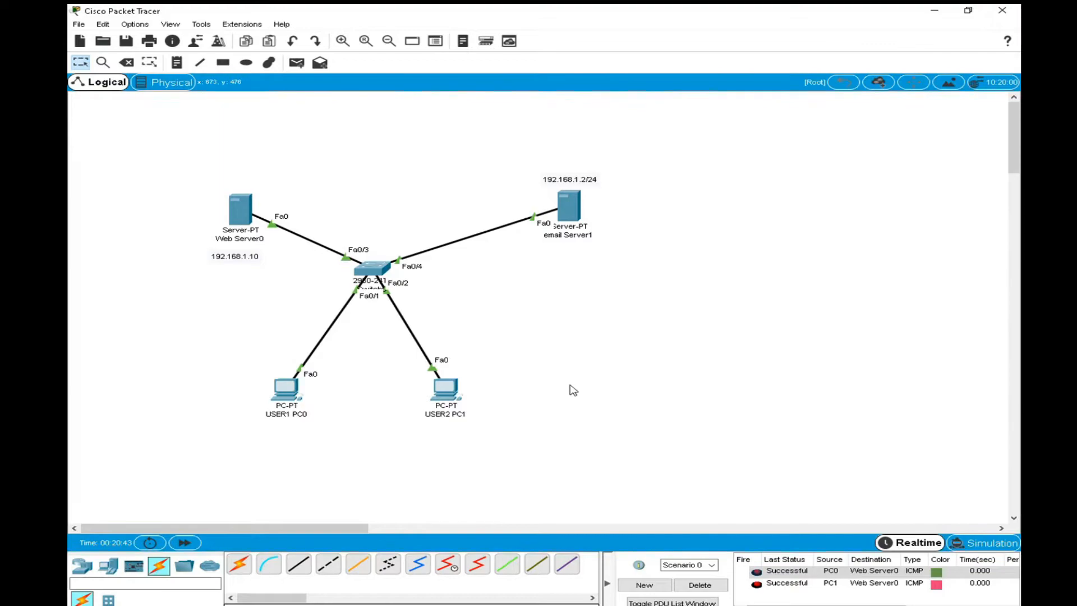
Open the Email application on USER1 PC0, with the device window widened, and go to the name entry of its mail configuration.
left_click(286, 392)
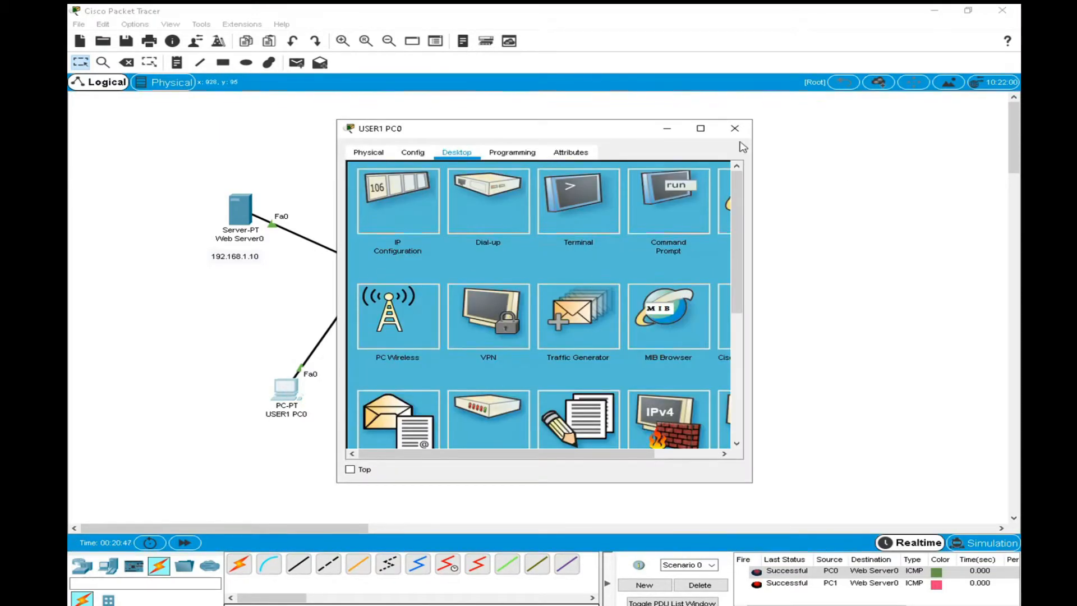
left_click_drag(754, 170, 884, 170)
scroll(554, 345, "down", 1)
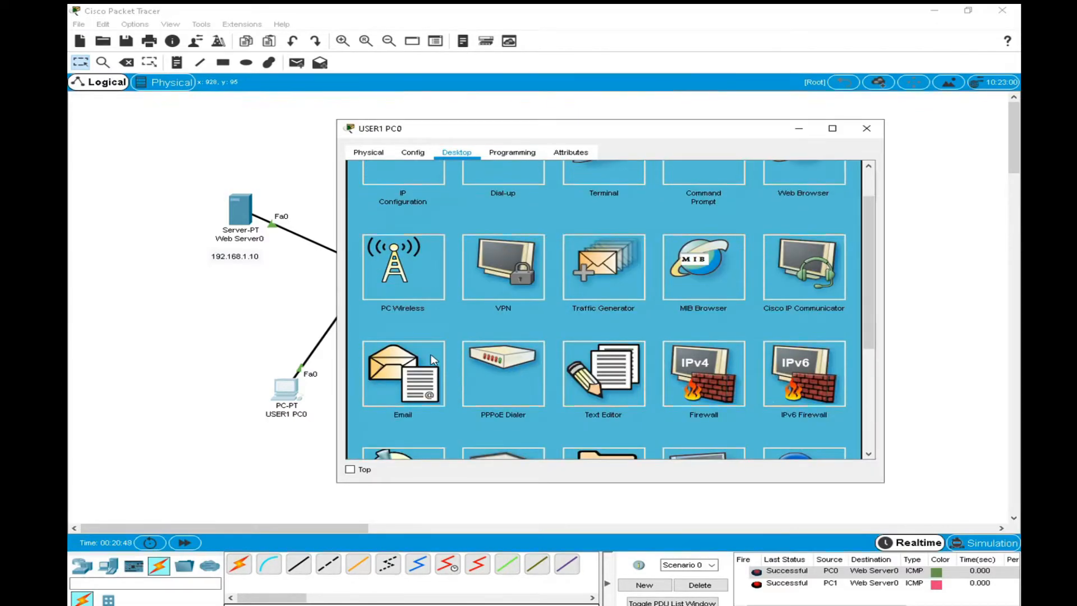
left_click(401, 365)
left_click(462, 209)
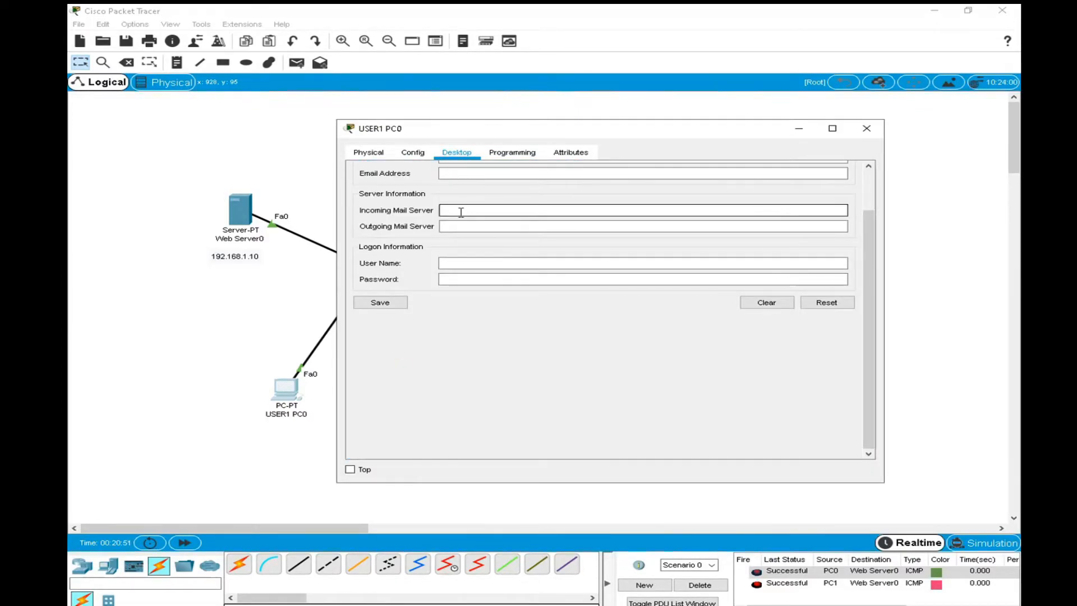
left_click(455, 175)
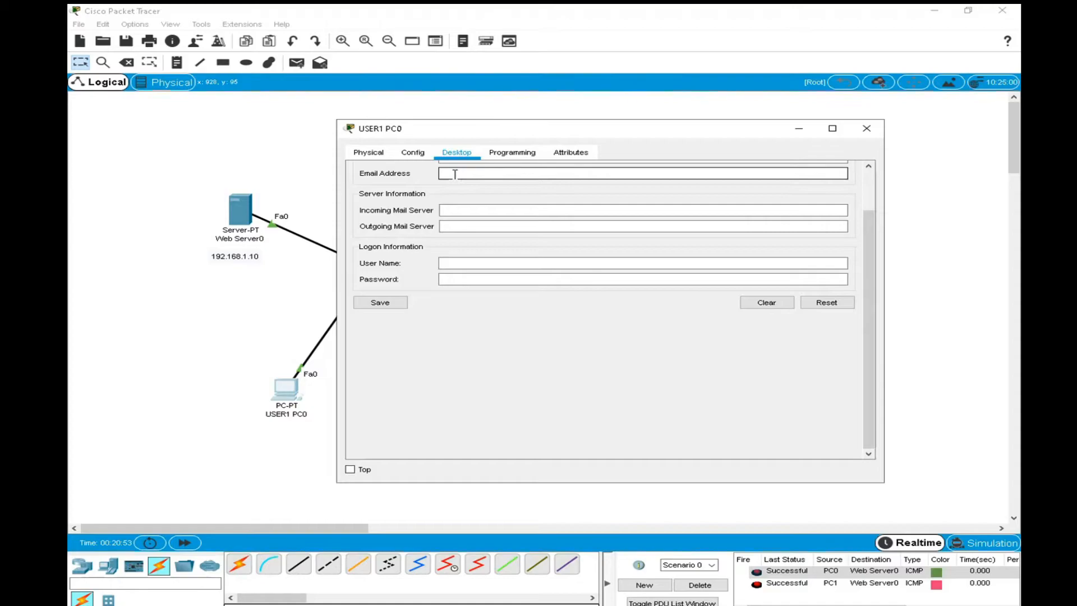
scroll(455, 176, "up", 1)
left_click(455, 204)
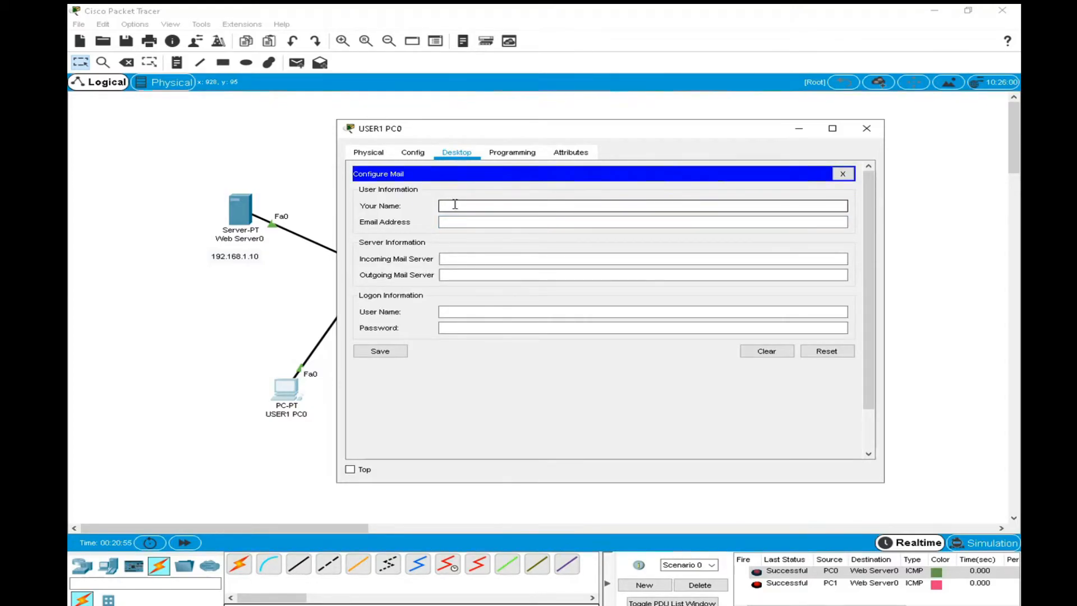
In USER1 PC0's mail configuration, enter user1 as the name and fill in the user's email address on the utas.com domain.
type("utas.com")
key("BackSpace")
key("BackSpace")
key("BackSpace")
key("BackSpace")
key("BackSpace")
key("BackSpace")
key("BackSpace")
type("user1")
key("Tab")
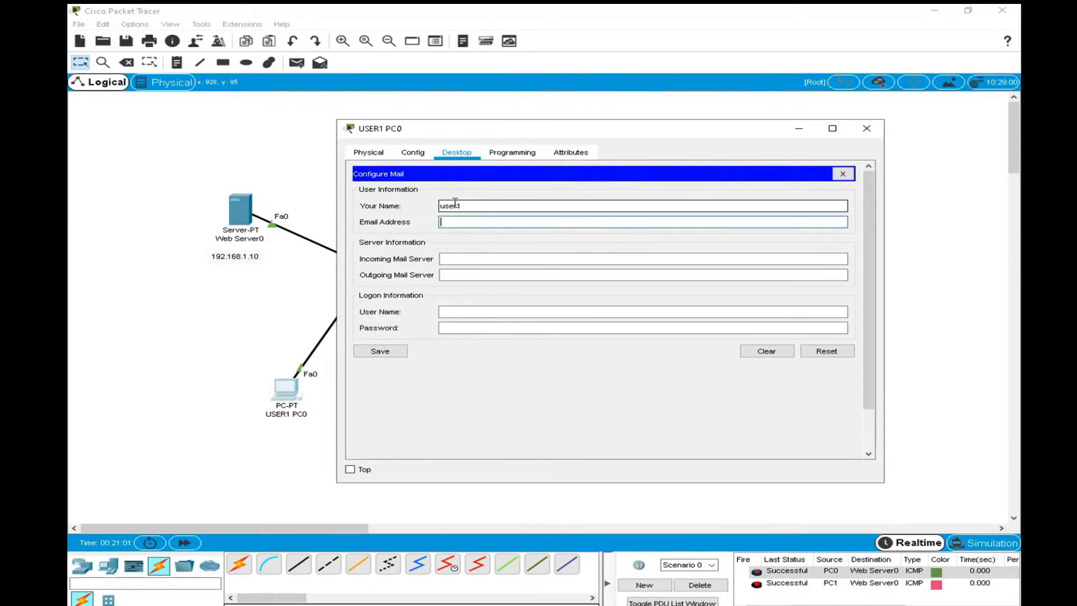
type("user1@utas.com")
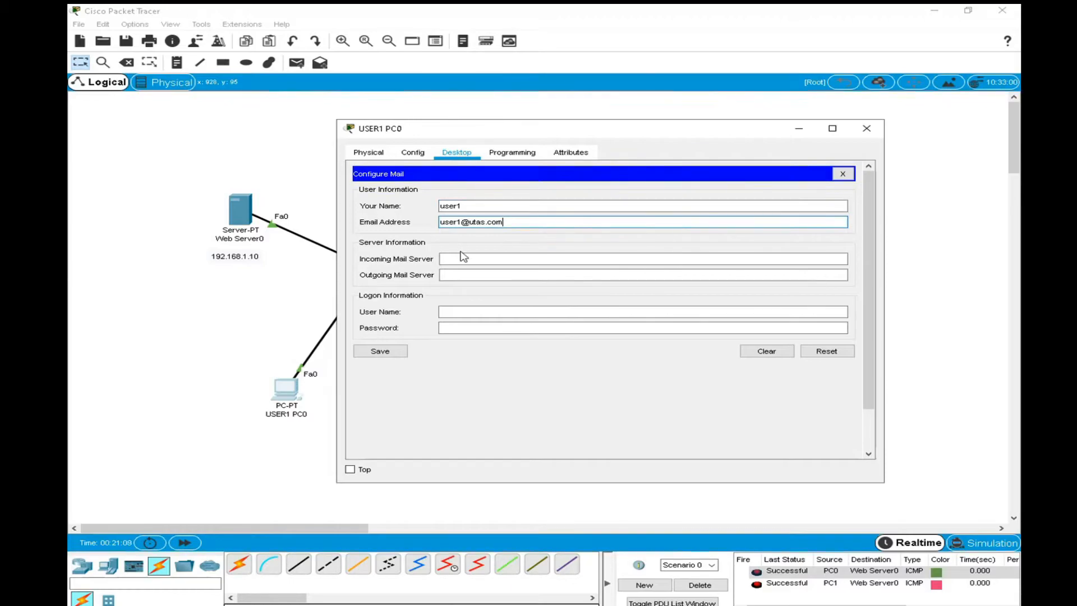
Set USER1 PC0's incoming and outgoing mail servers to 192.168.1.2, moving the window so email Server1's address label is visible.
left_click_drag(516, 137, 512, 292)
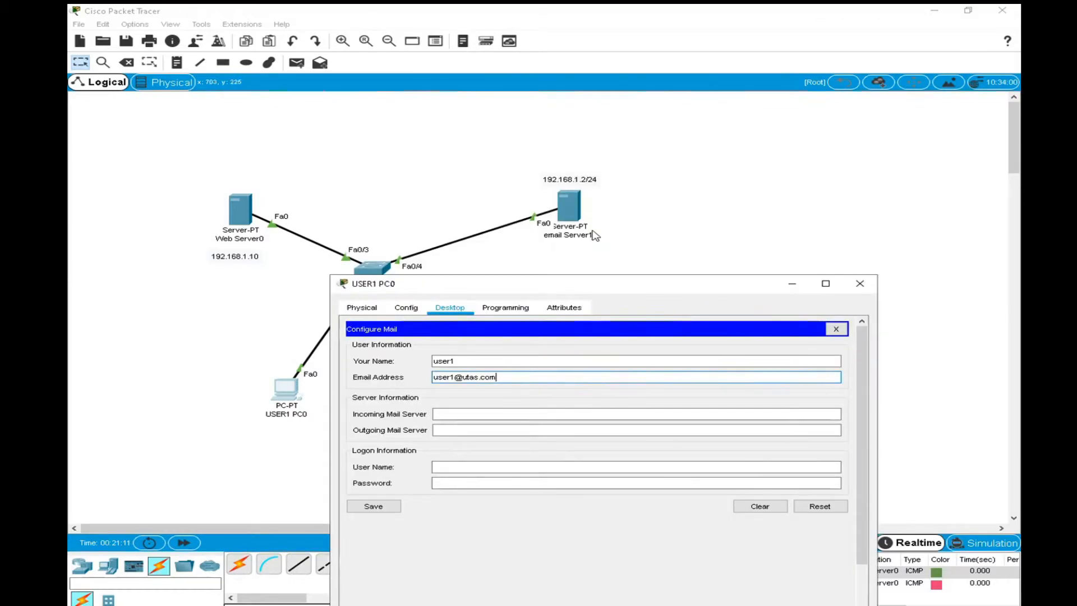
left_click_drag(590, 288, 554, 266)
left_click(469, 389)
type("192.168.1.2")
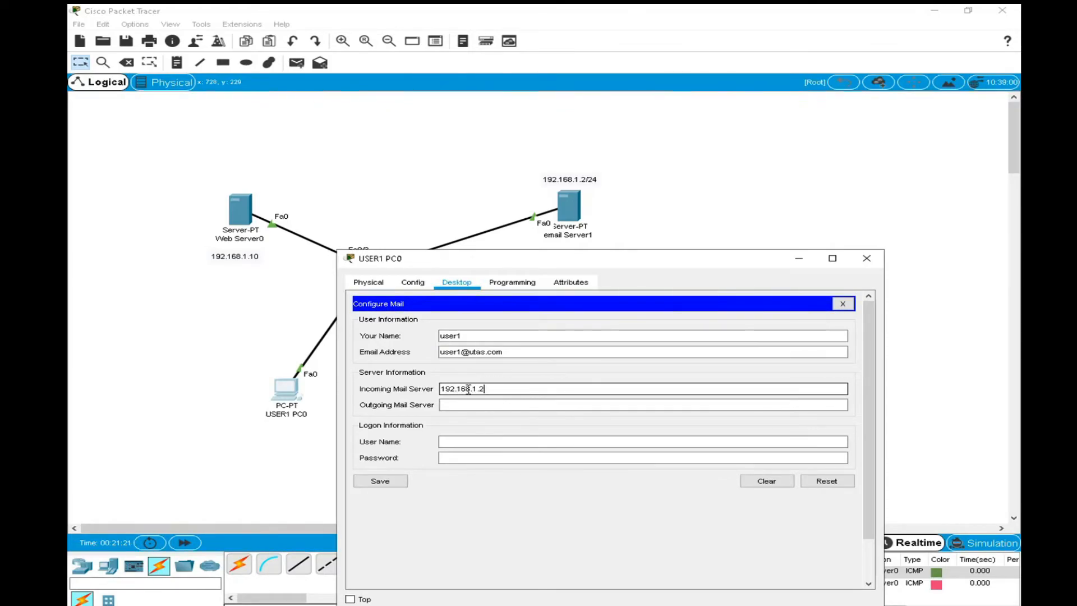
left_click_drag(496, 389, 384, 389)
key("ctrl+c")
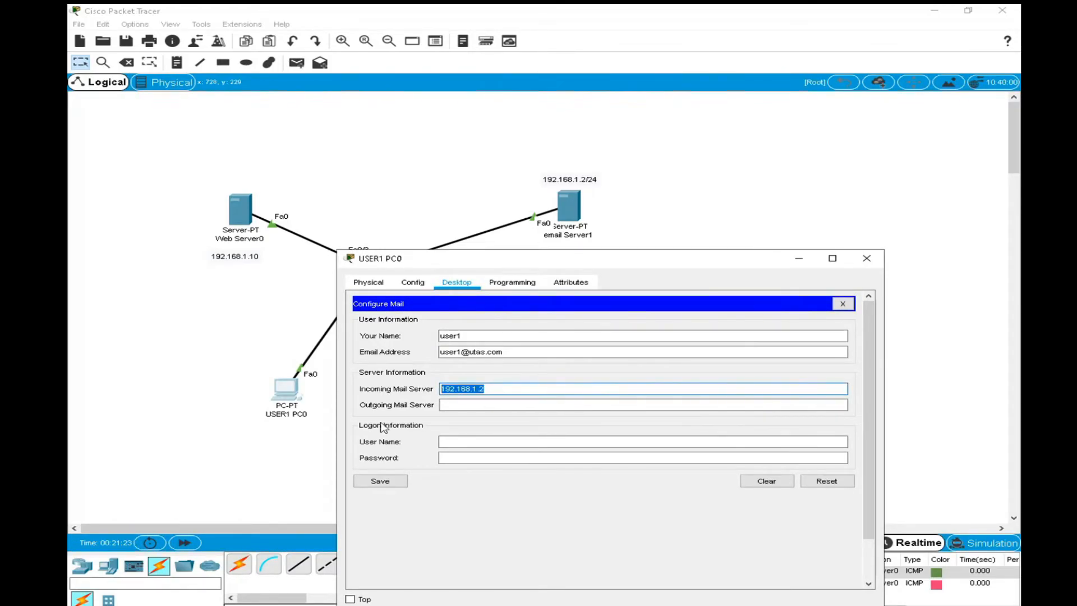
left_click(451, 404)
key("ctrl+v")
Enter user1 as USER1 PC0's logon user name and type the mail account password.
left_click(447, 442)
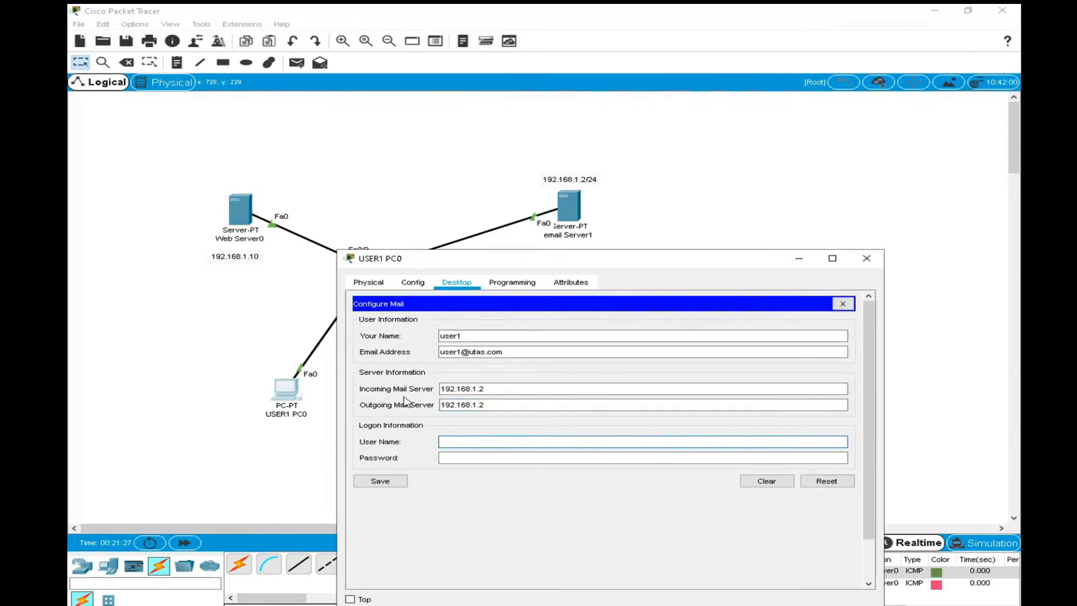
left_click_drag(480, 335, 370, 334)
key("ctrl+c")
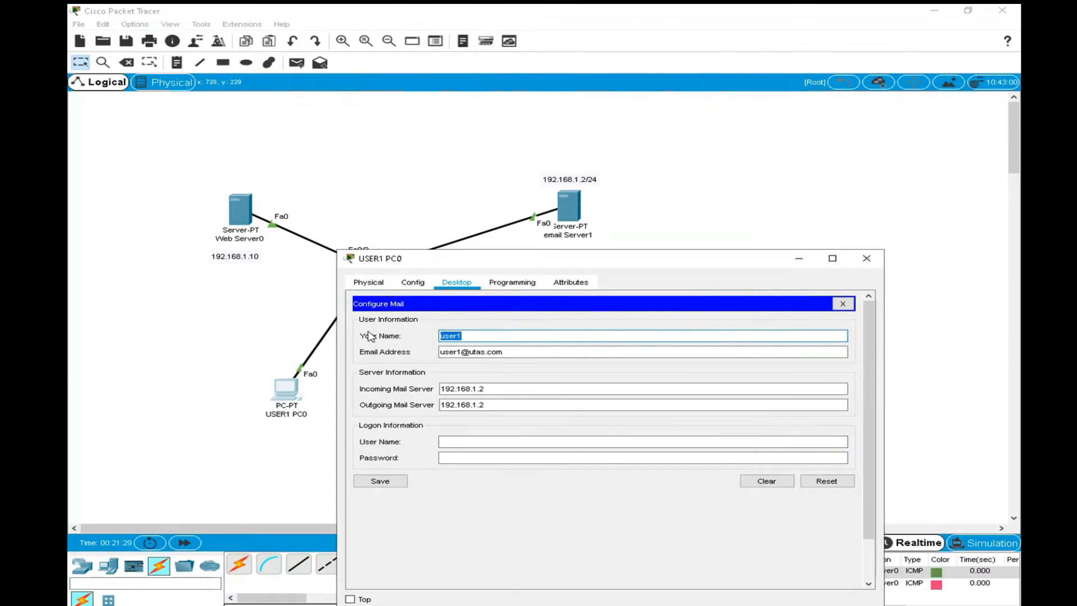
left_click(470, 442)
key("ctrl+v")
left_click(468, 457)
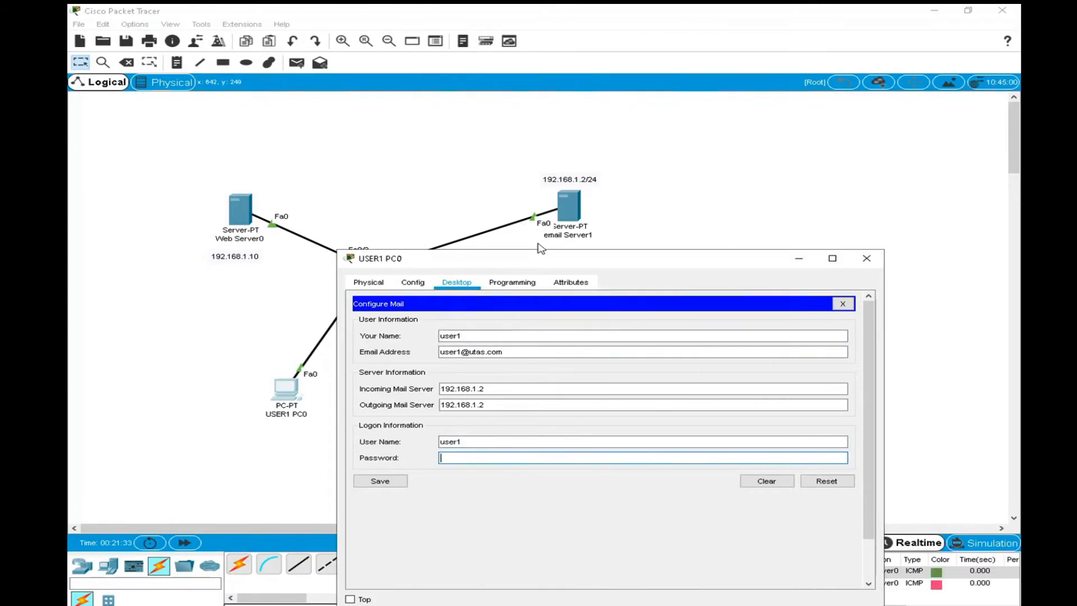
type("user1")
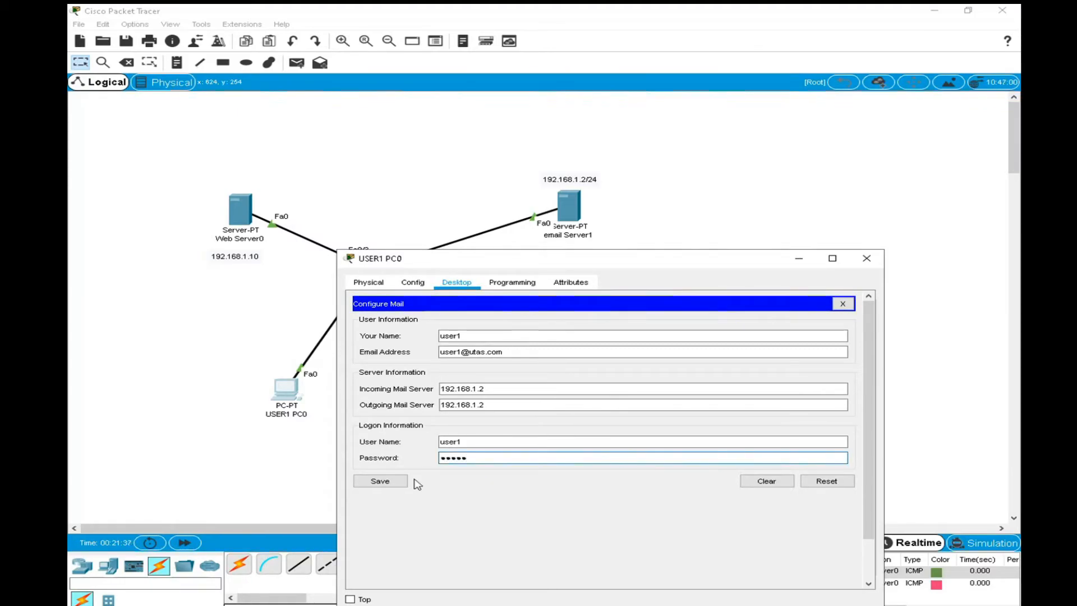
Save USER1 PC0's mail configuration and close its device window.
left_click(381, 481)
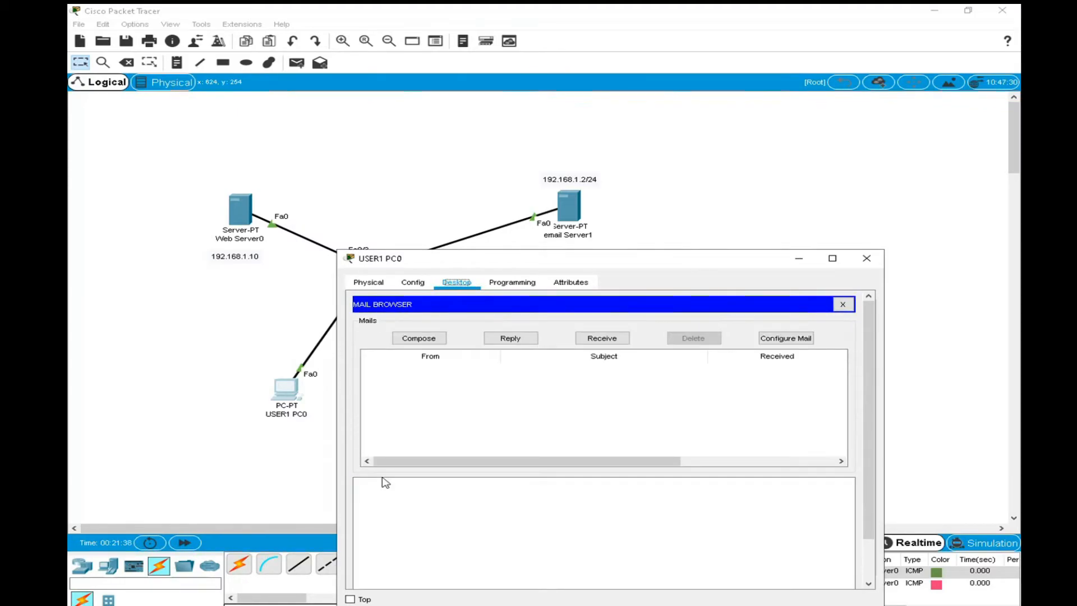
left_click(868, 260)
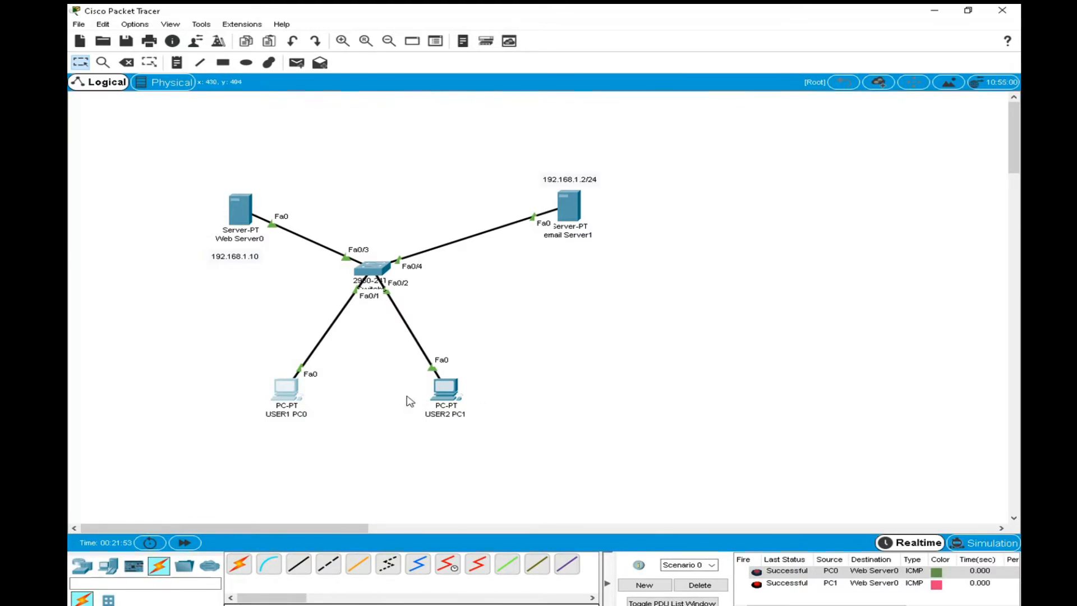
Open the Email application's mail configuration on USER2 PC1 and widen the device window.
left_click(446, 388)
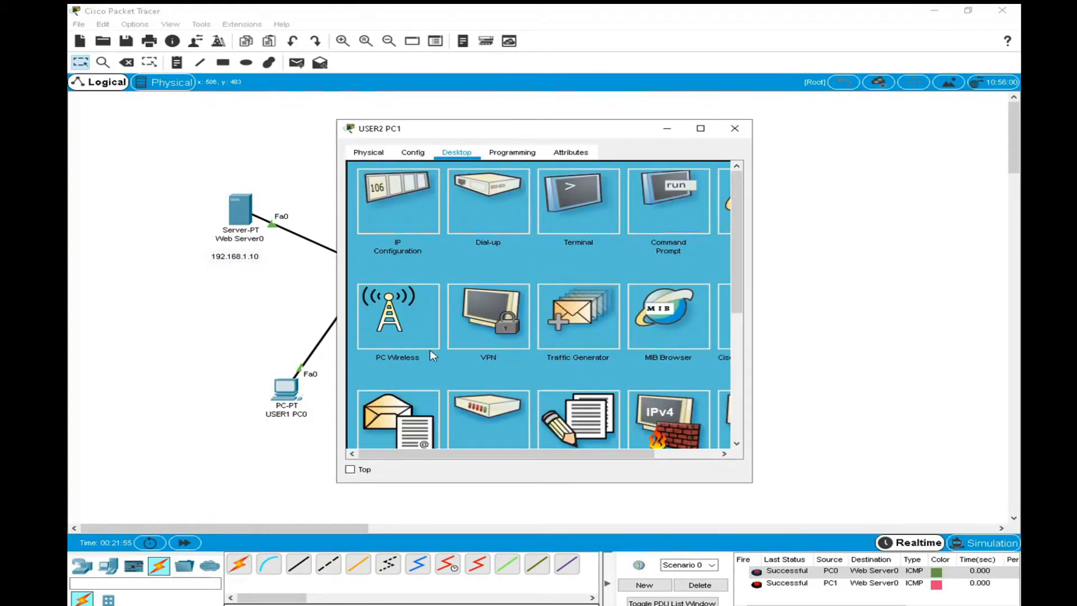
scroll(498, 347, "down", 3)
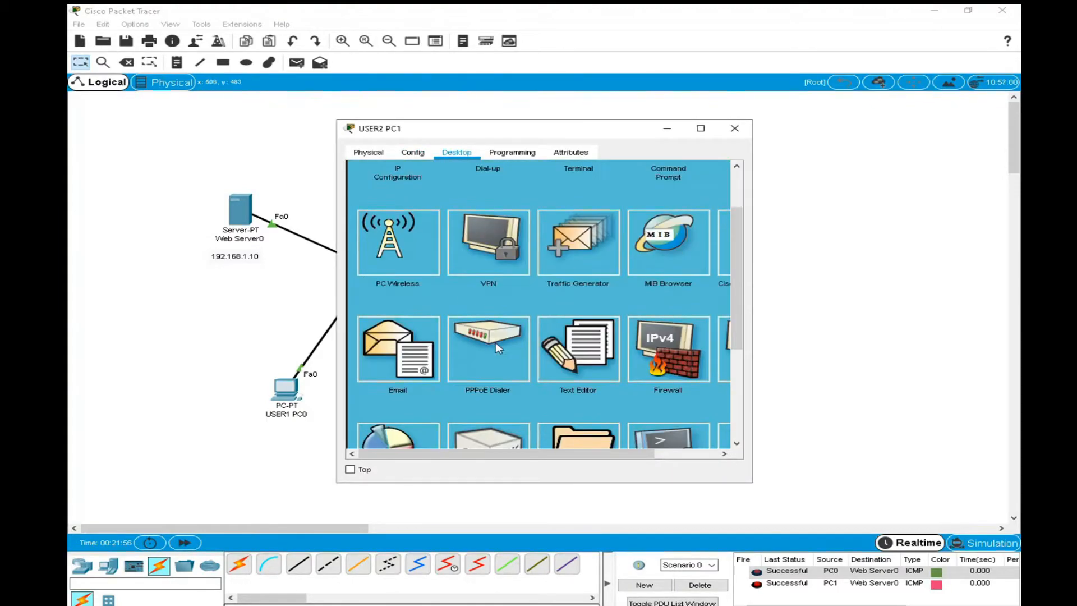
left_click(401, 351)
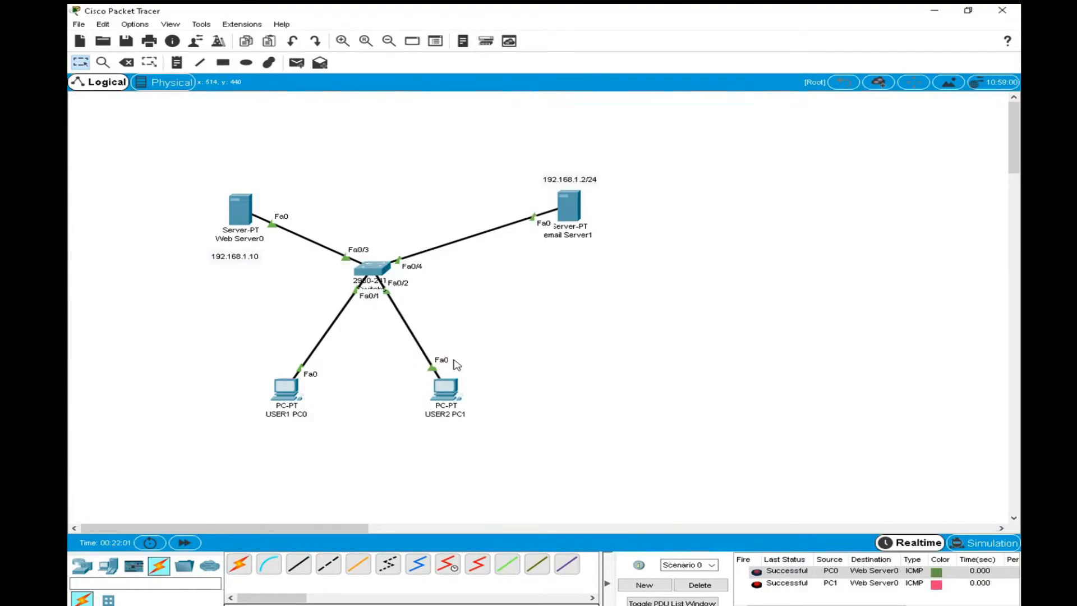
left_click(444, 388)
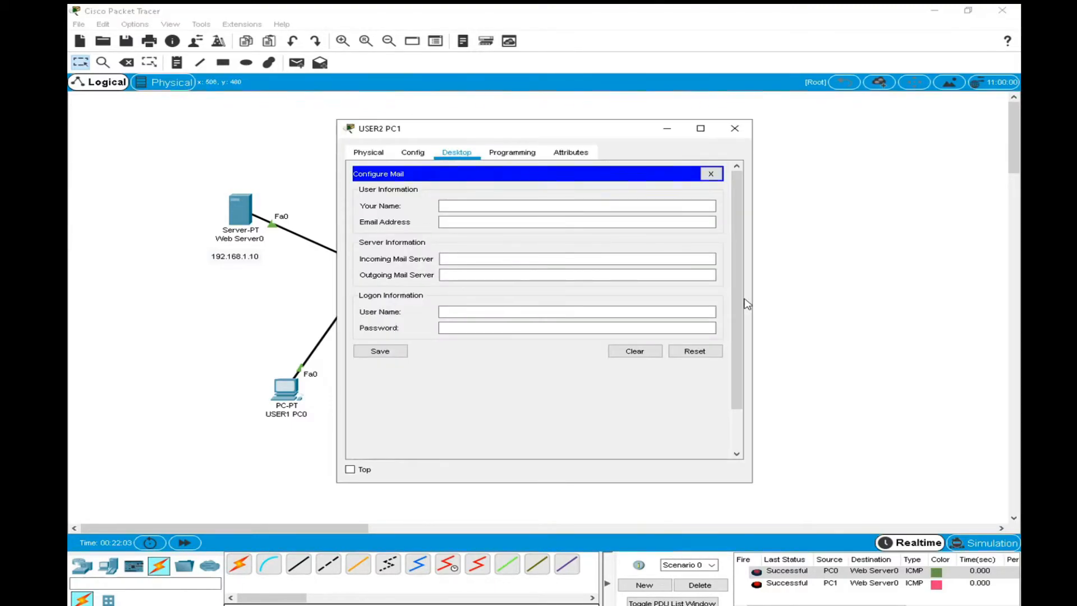
left_click_drag(752, 291, 933, 313)
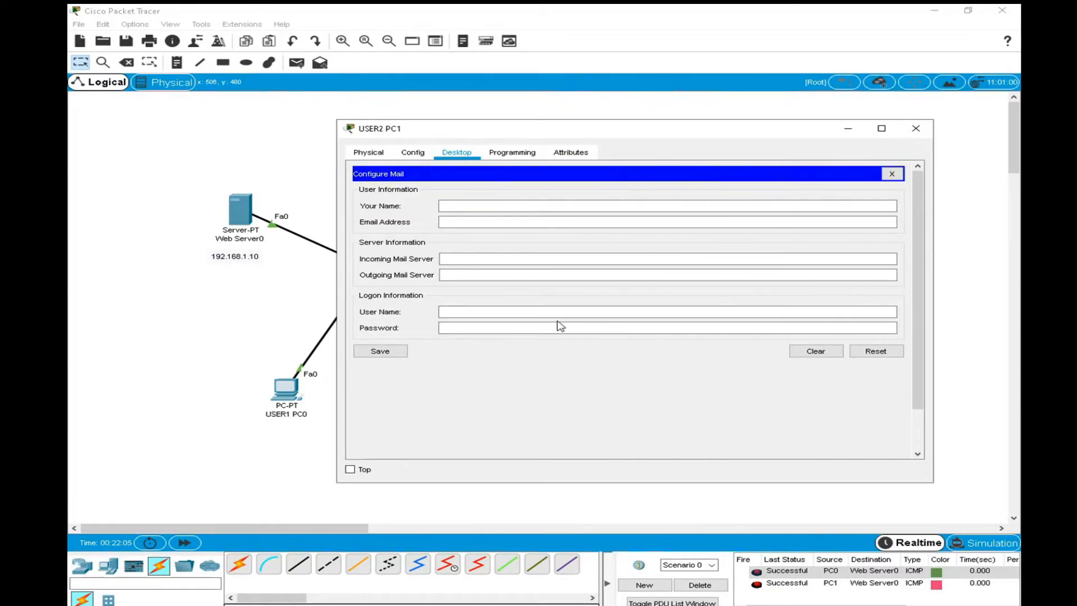
In USER2 PC1's mail configuration, enter user2 as the name and fill in the user's email address on the utas.com domain.
left_click(495, 207)
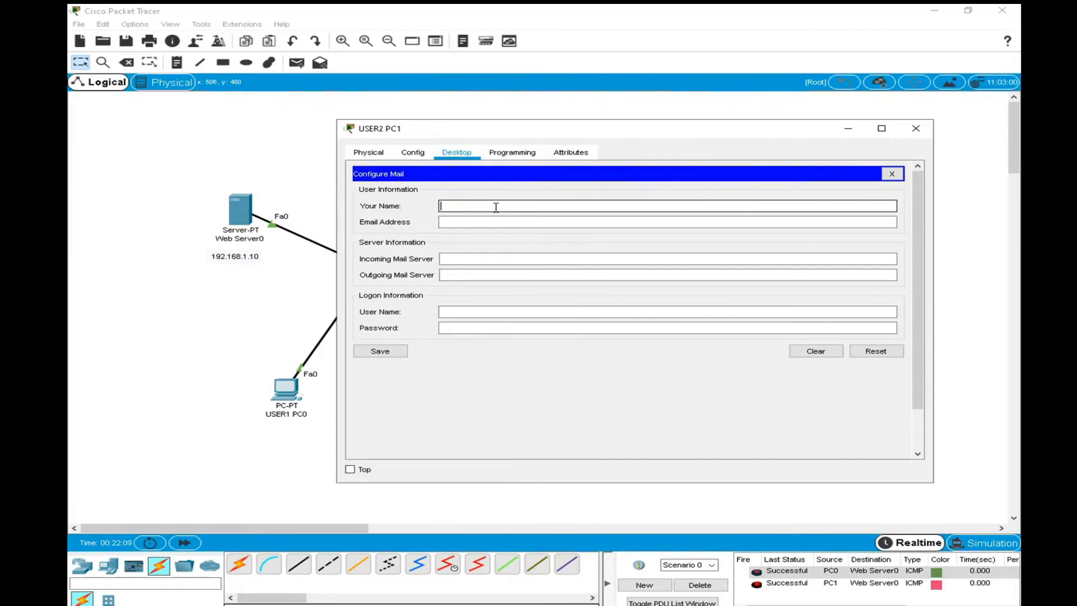
type("user2")
key("Tab")
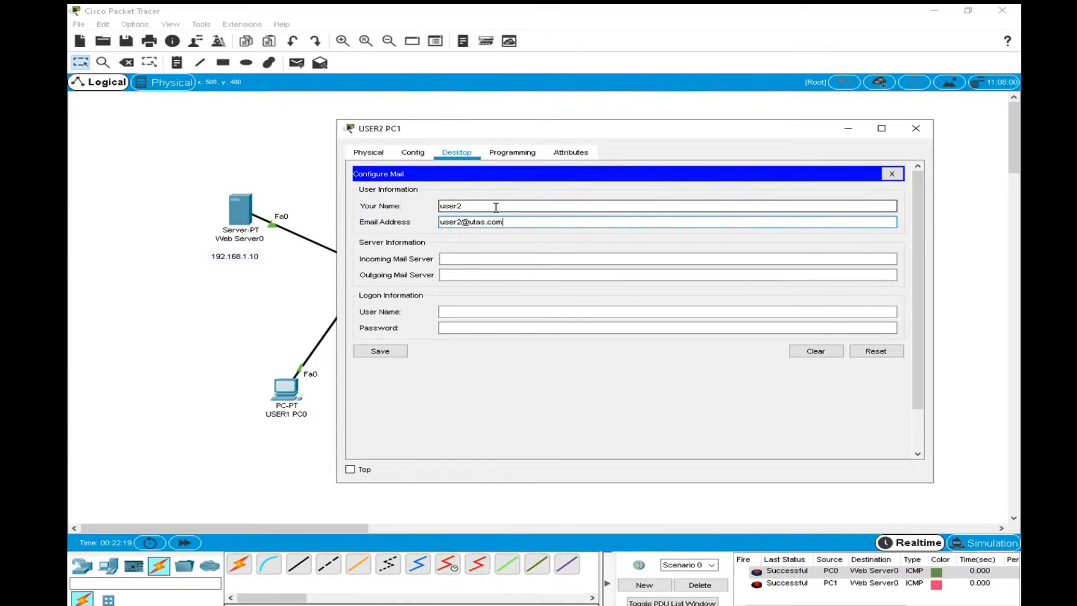
Set USER2 PC1's incoming and outgoing mail servers to 192.168.1.2, moving the window so email Server1's address label is visible.
left_click(501, 259)
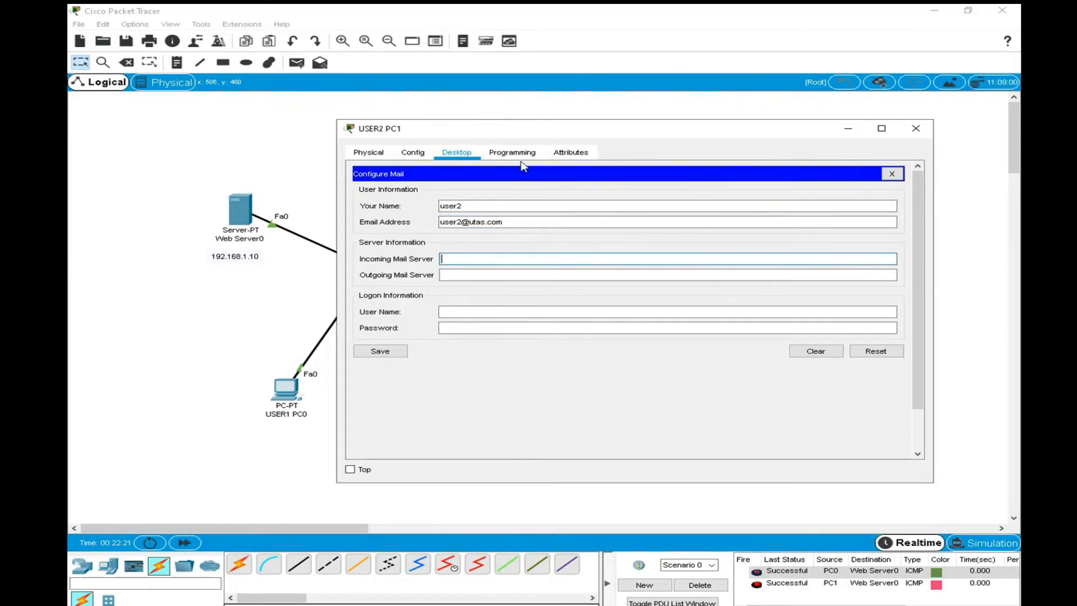
left_click_drag(533, 131, 393, 252)
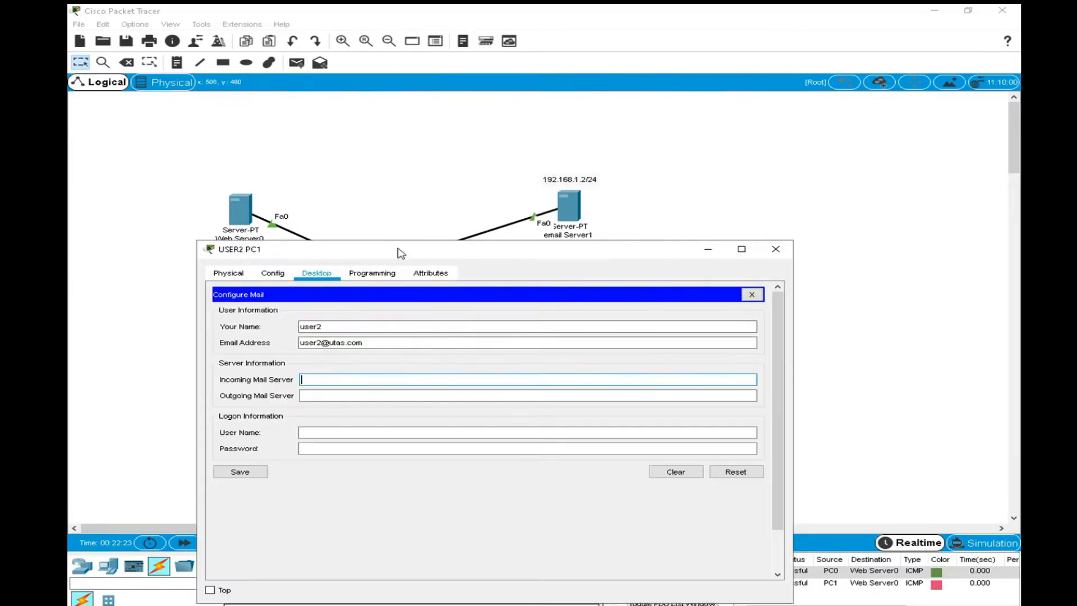
left_click(564, 232)
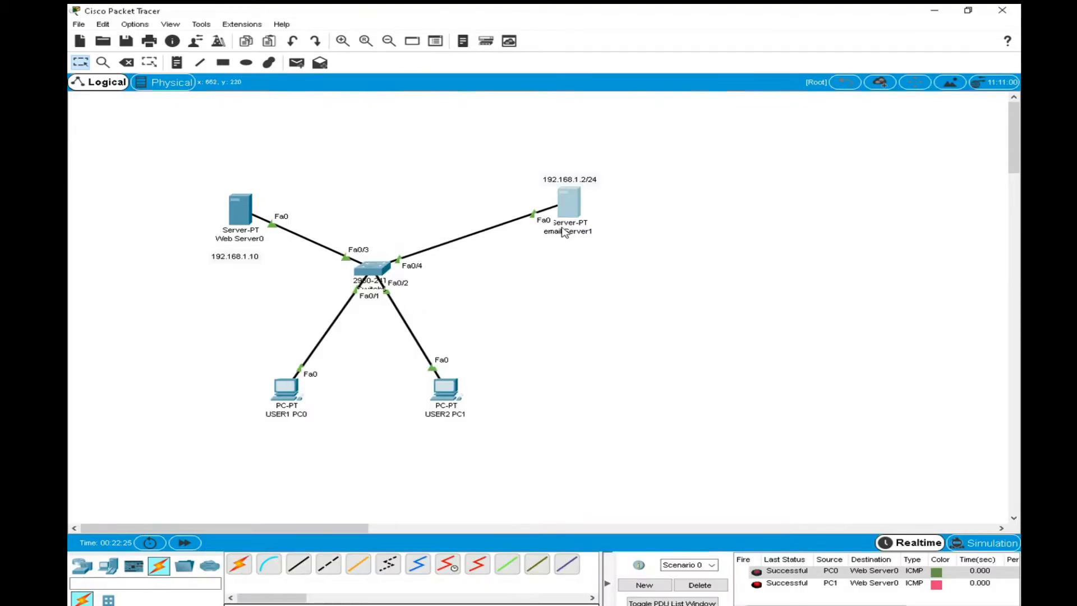
left_click(441, 390)
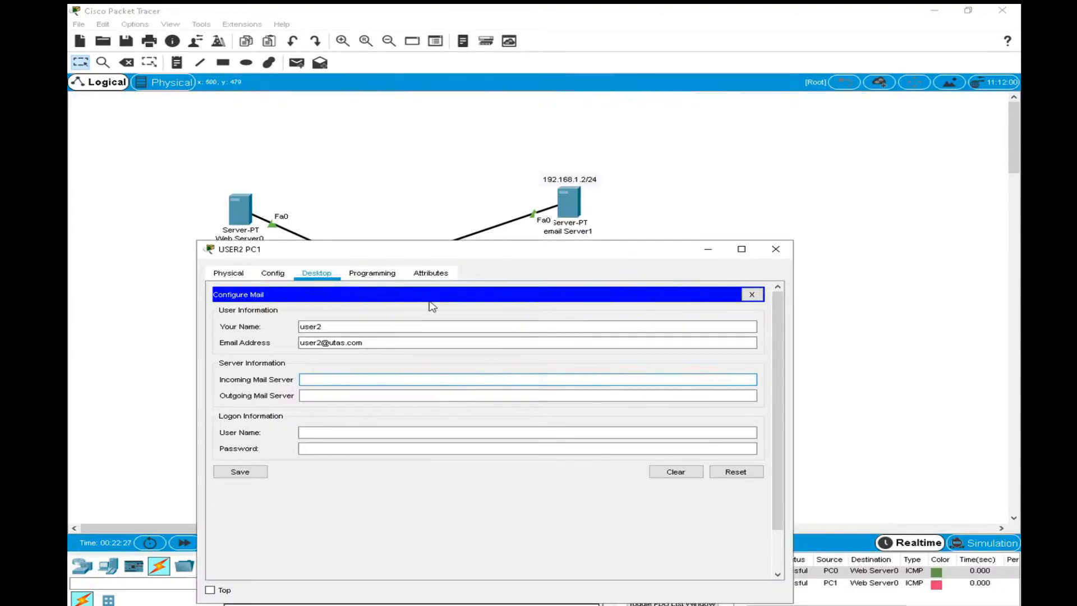
type("192.168.1.2")
left_click_drag(345, 380, 268, 377)
key("ctrl+c")
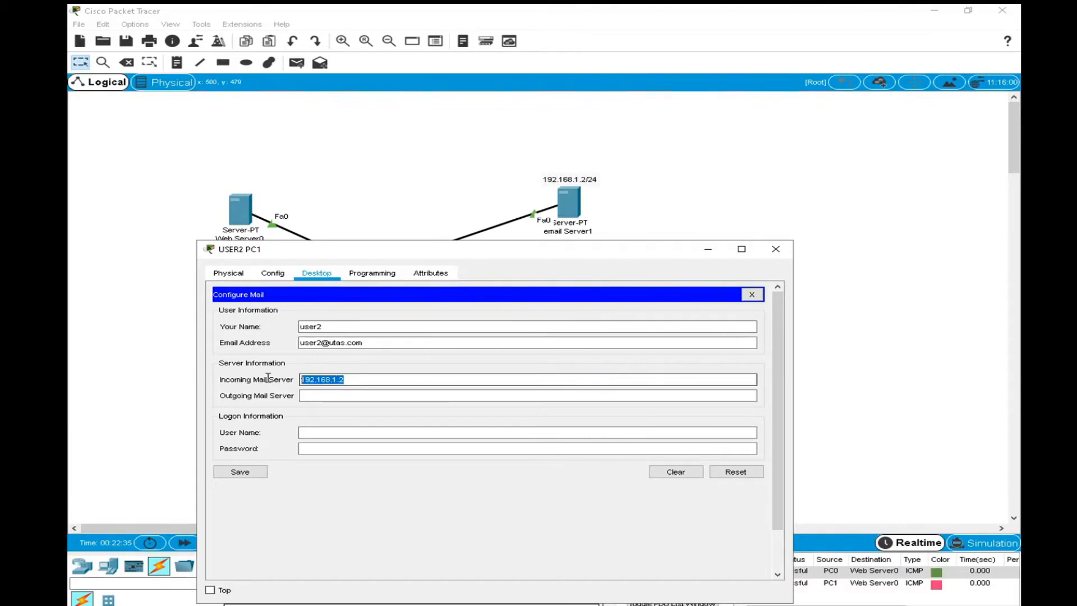
left_click(331, 396)
key("ctrl+v")
Enter user2 as USER2 PC1's logon user name, type the mail account password and save the mail configuration.
left_click_drag(323, 328, 268, 329)
key("ctrl+c")
left_click(315, 432)
key("ctrl+v")
left_click(591, 447)
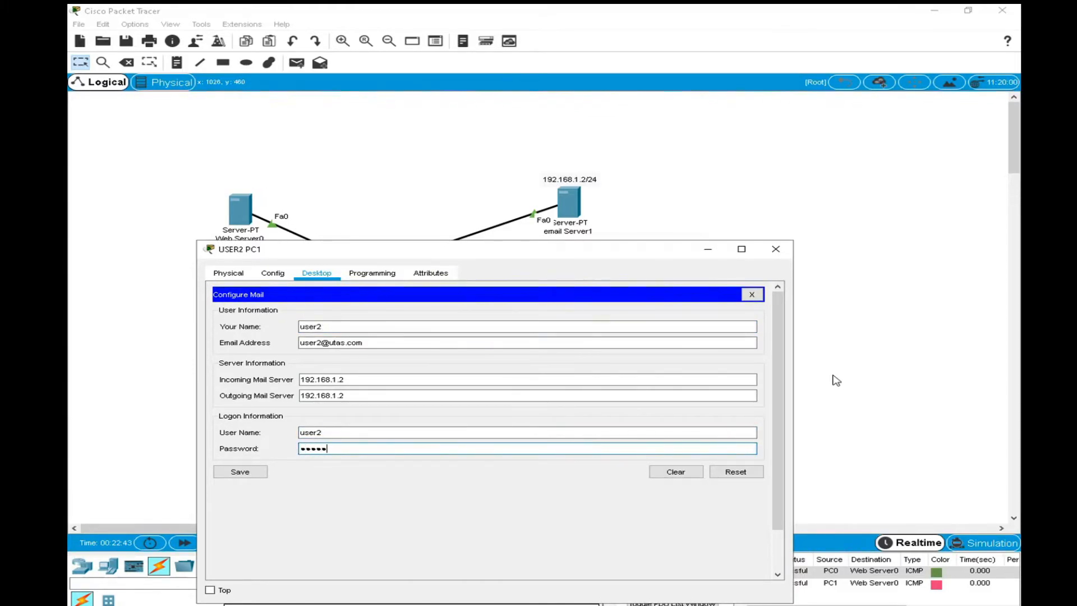
left_click(245, 475)
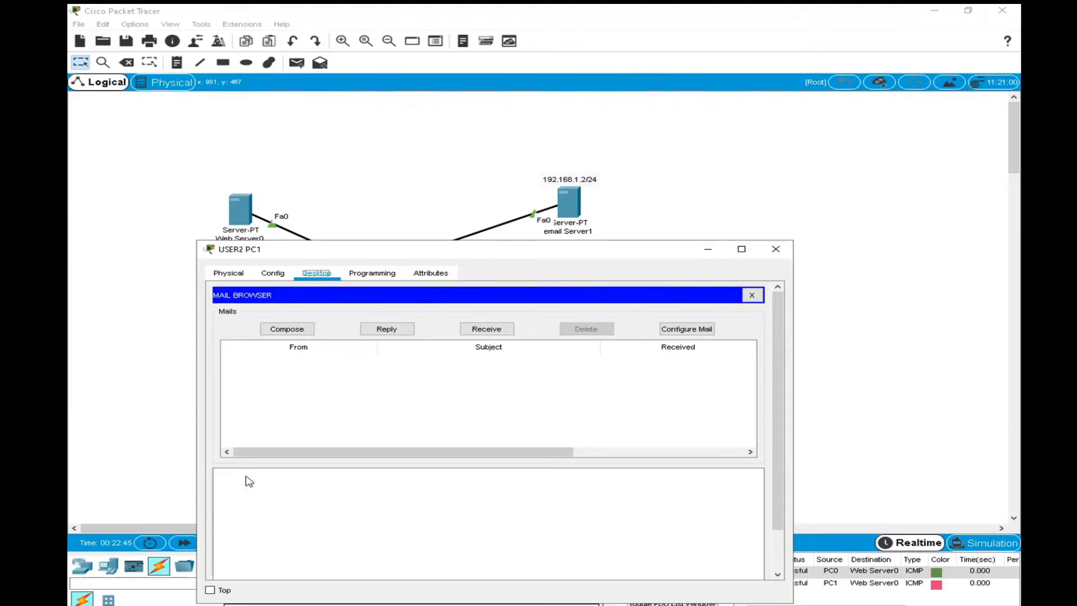
Spread USER1 PC0 and USER2 PC1 farther apart in the topology, moving each outward and slightly up.
left_click_drag(540, 251, 738, 164)
left_click_drag(300, 393, 212, 365)
left_click_drag(444, 394, 491, 375)
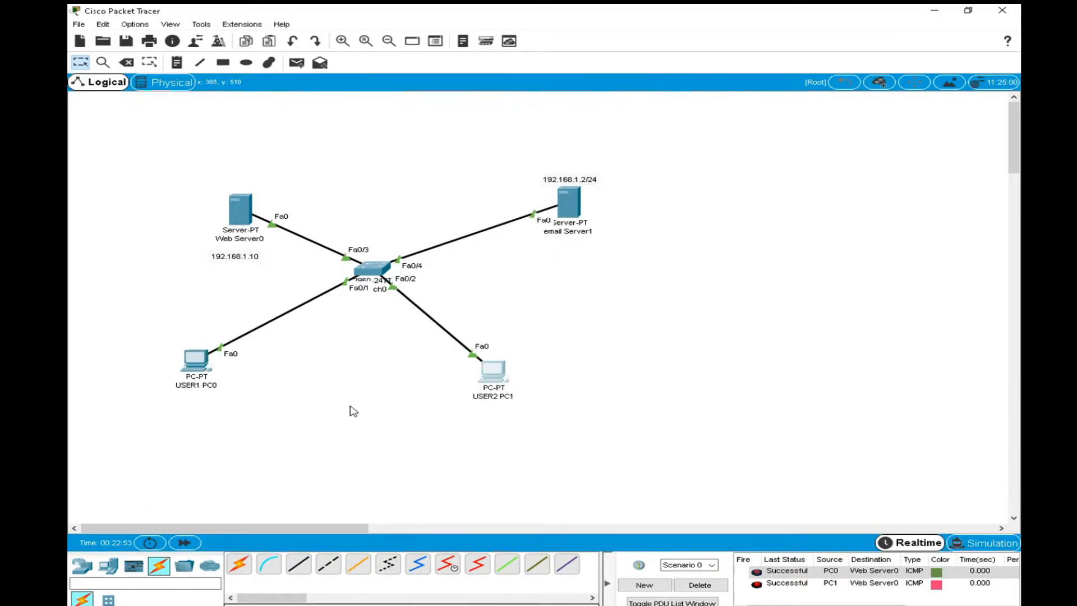
Draw a light yellow filled ellipse around USER2 PC1.
left_click(246, 62)
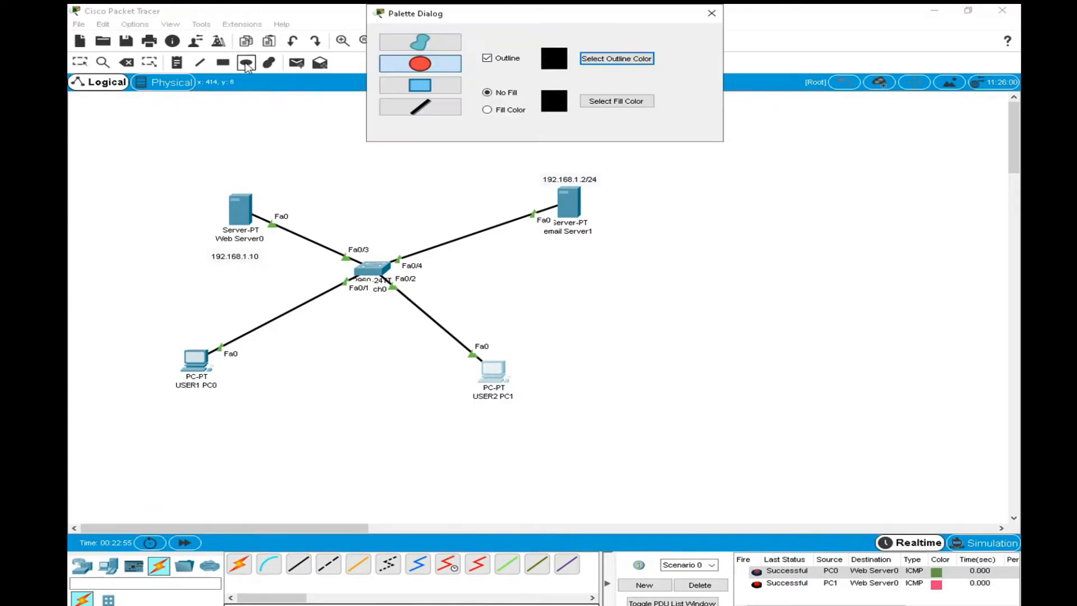
left_click(489, 111)
left_click(617, 101)
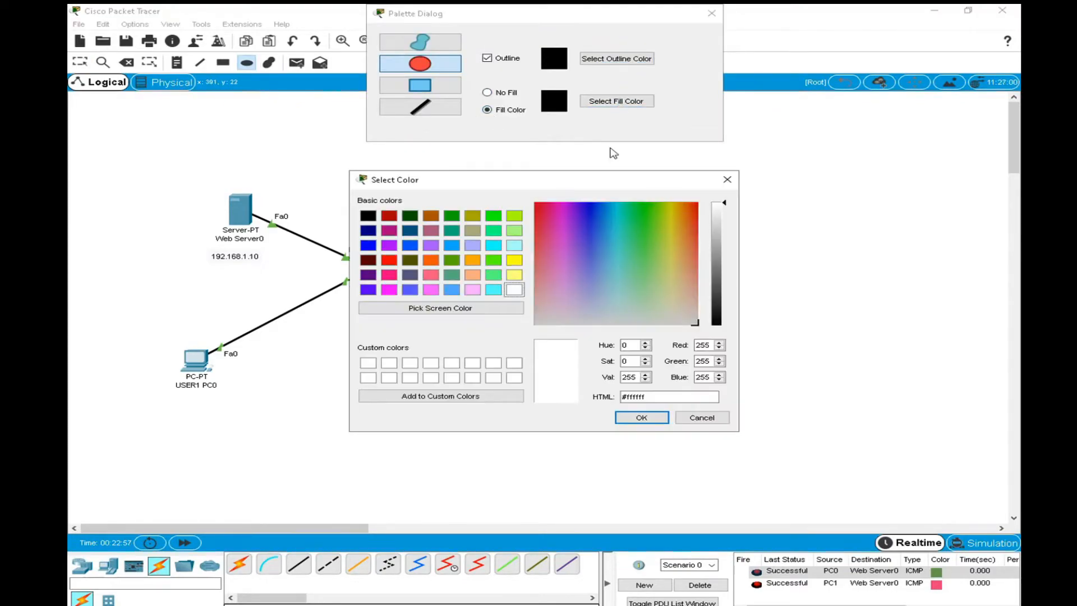
left_click(515, 275)
left_click(642, 417)
left_click_drag(441, 328, 541, 420)
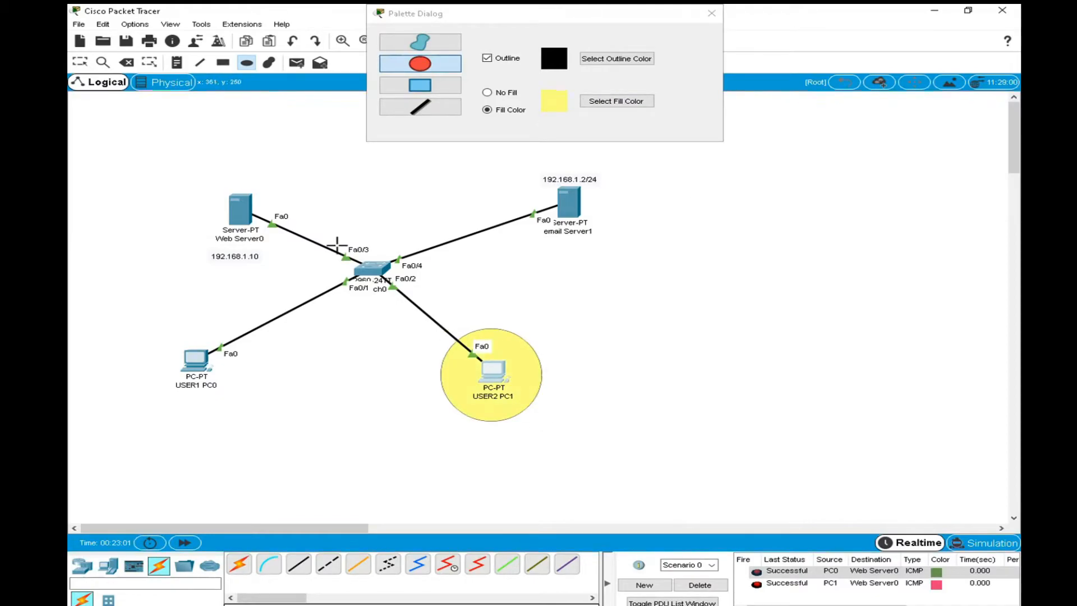
Draw a light cyan filled ellipse around USER1 PC0.
left_click(614, 106)
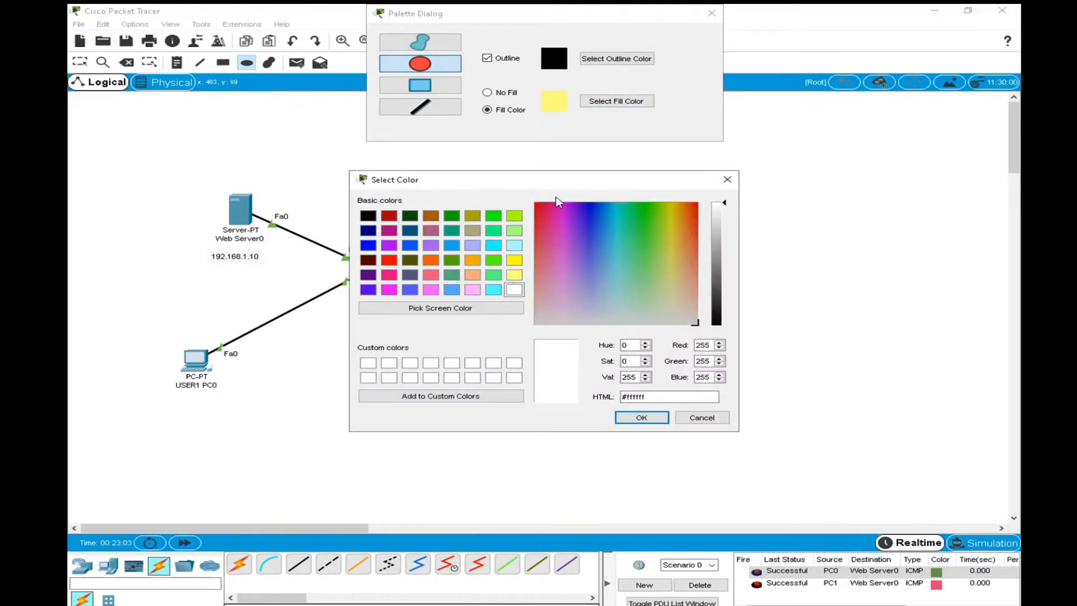
left_click(514, 245)
left_click(642, 417)
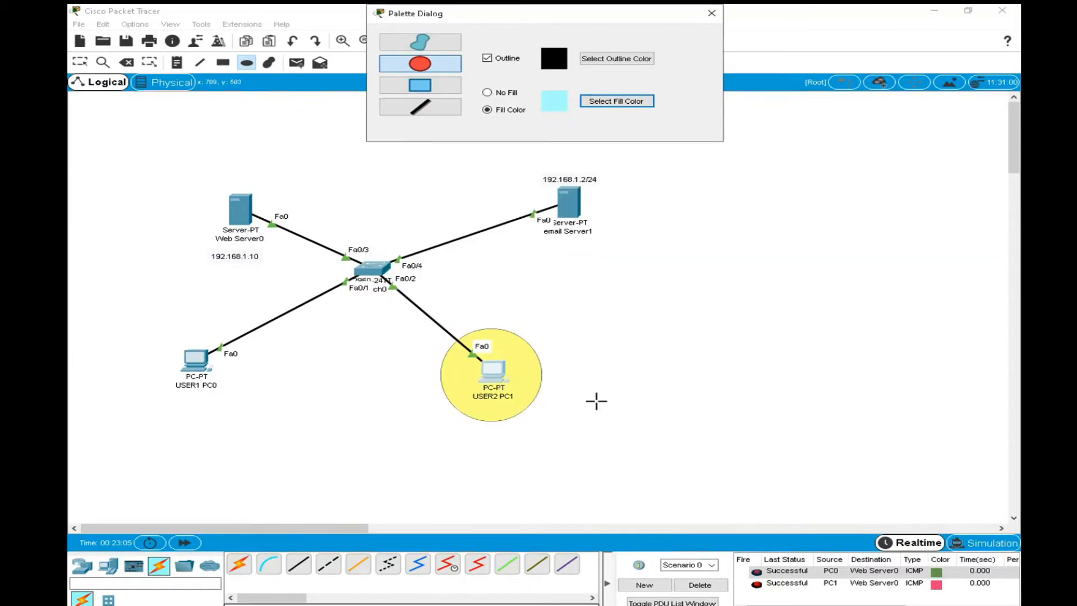
left_click_drag(150, 330, 248, 419)
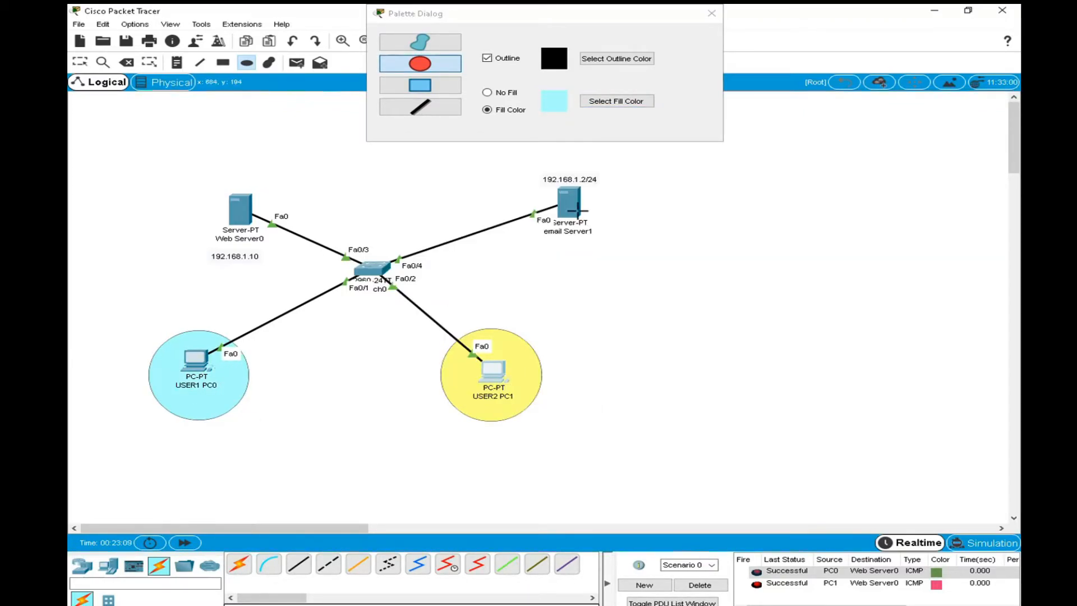
Draw an ellipse filled with pink #ffaaff around email Server1 and its address label.
left_click(617, 108)
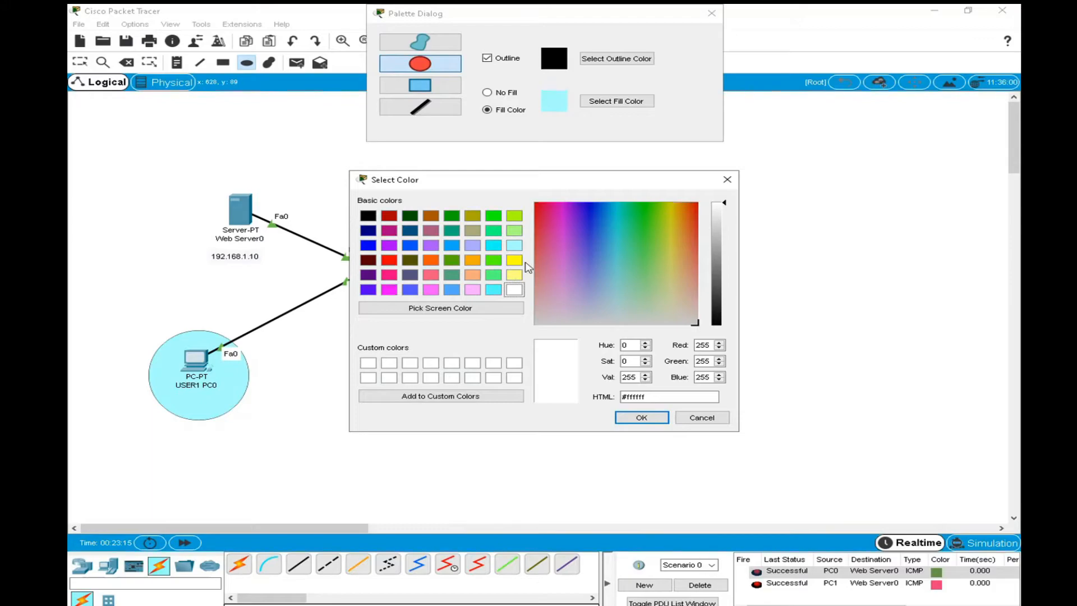
left_click(494, 246)
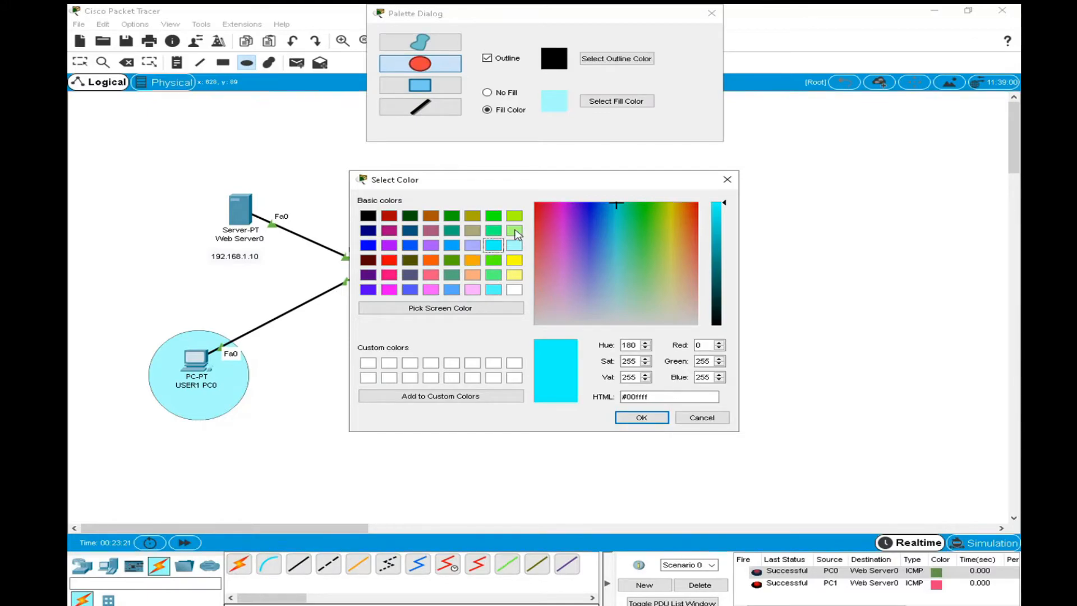
left_click(472, 290)
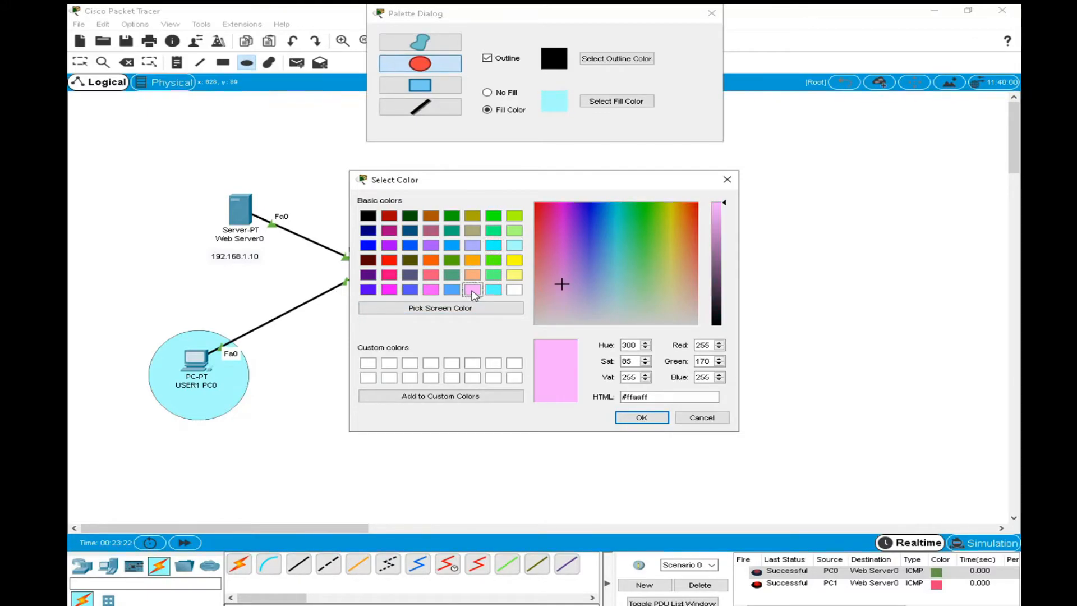
left_click(640, 417)
left_click_drag(514, 163, 633, 268)
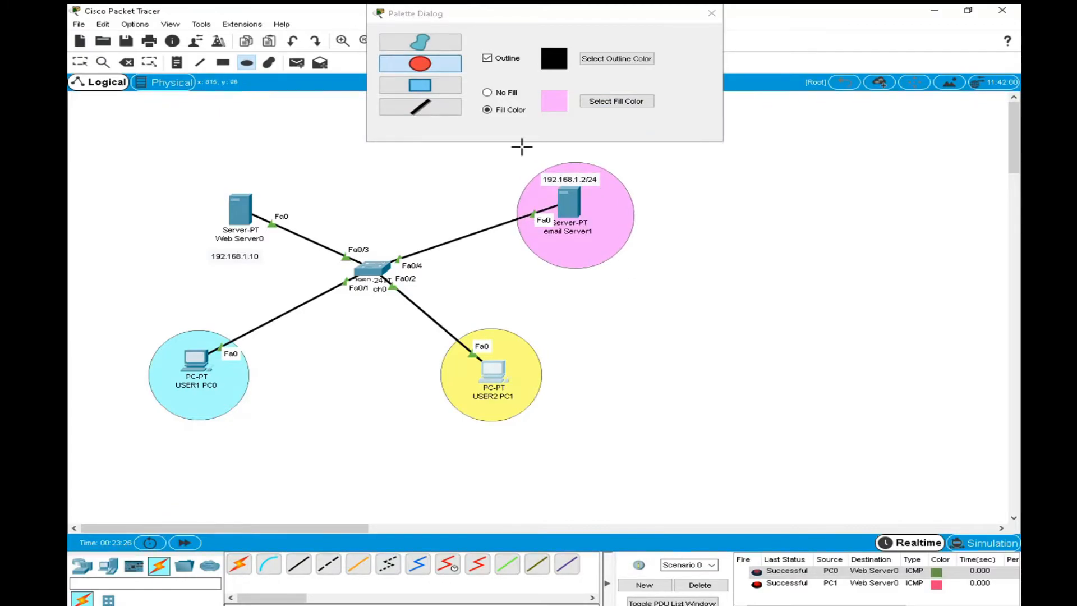
Draw an ellipse filled with lavender #aaaaff around Web Server0 and its address label, then leave the drawing palette for selection mode.
left_click(617, 102)
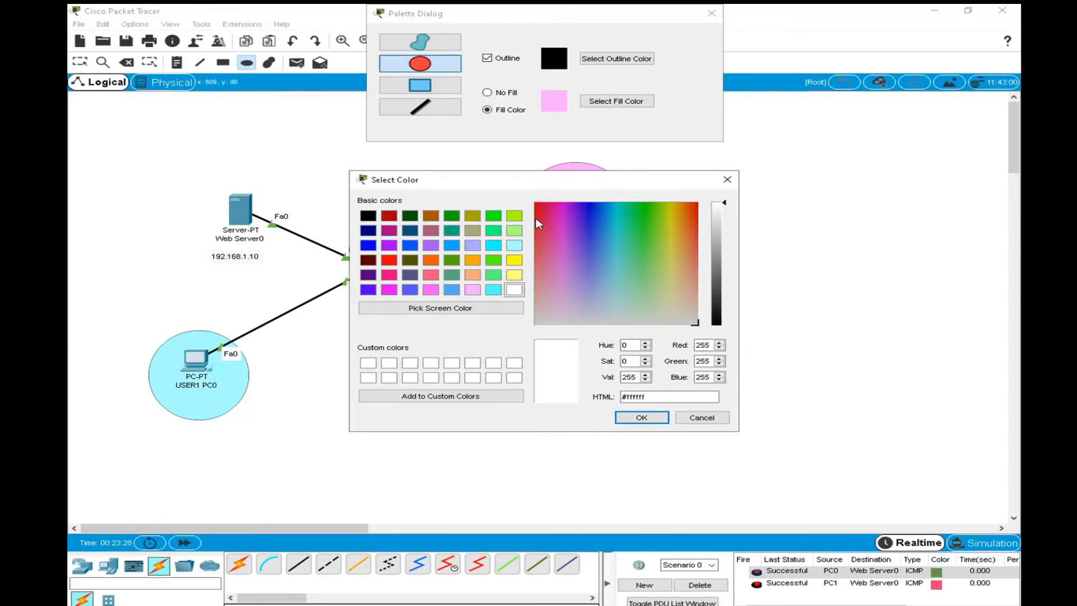
left_click(480, 251)
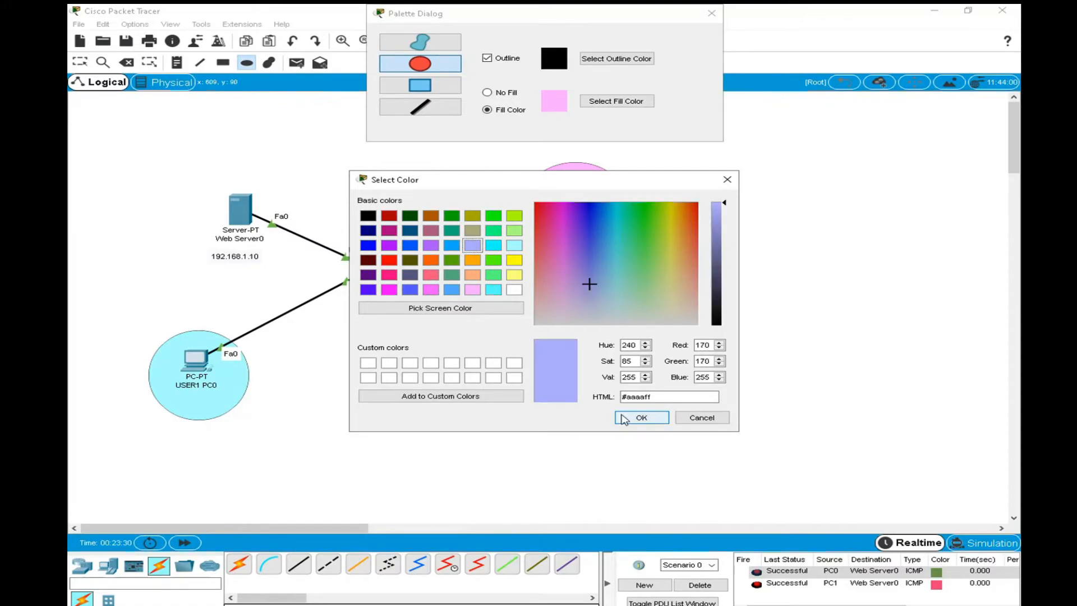
left_click(642, 417)
left_click_drag(161, 146, 328, 298)
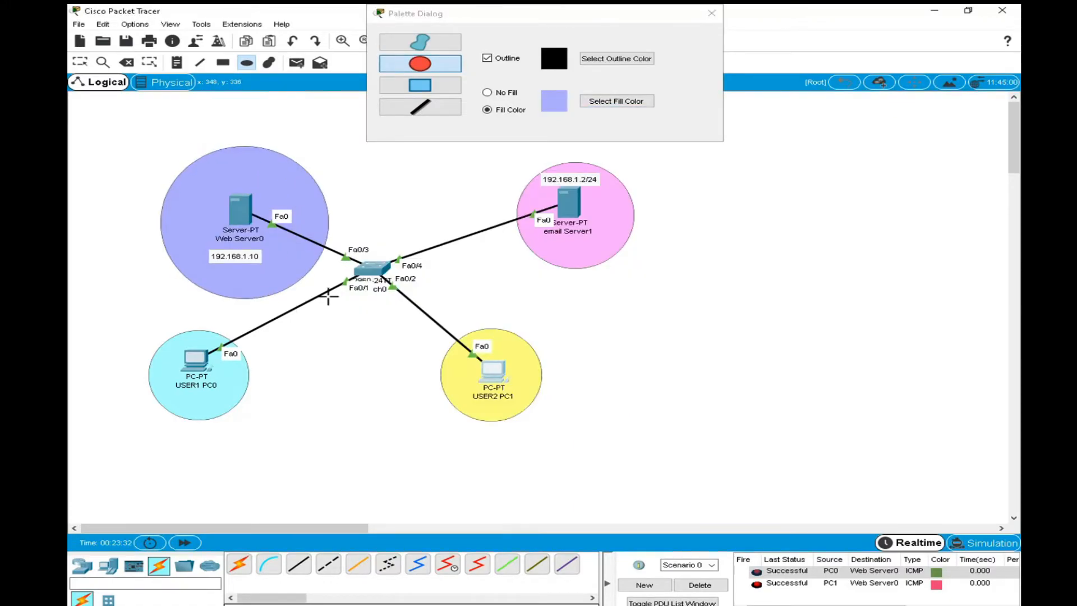
left_click(711, 13)
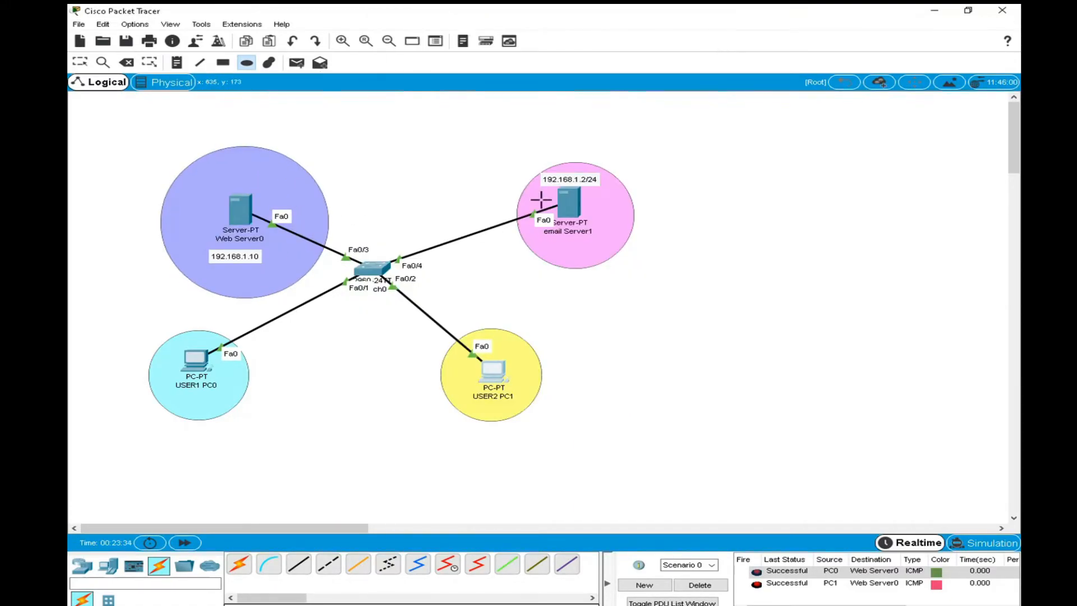
left_click(79, 63)
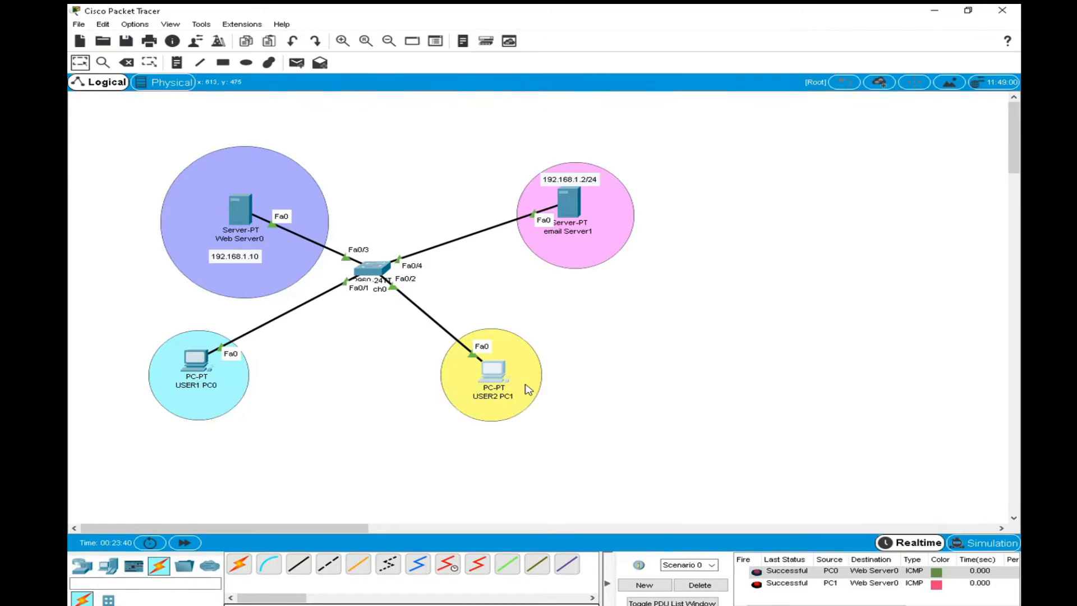
Start composing a new mail on USER2 PC1 and go to its recipient entry.
left_click(494, 372)
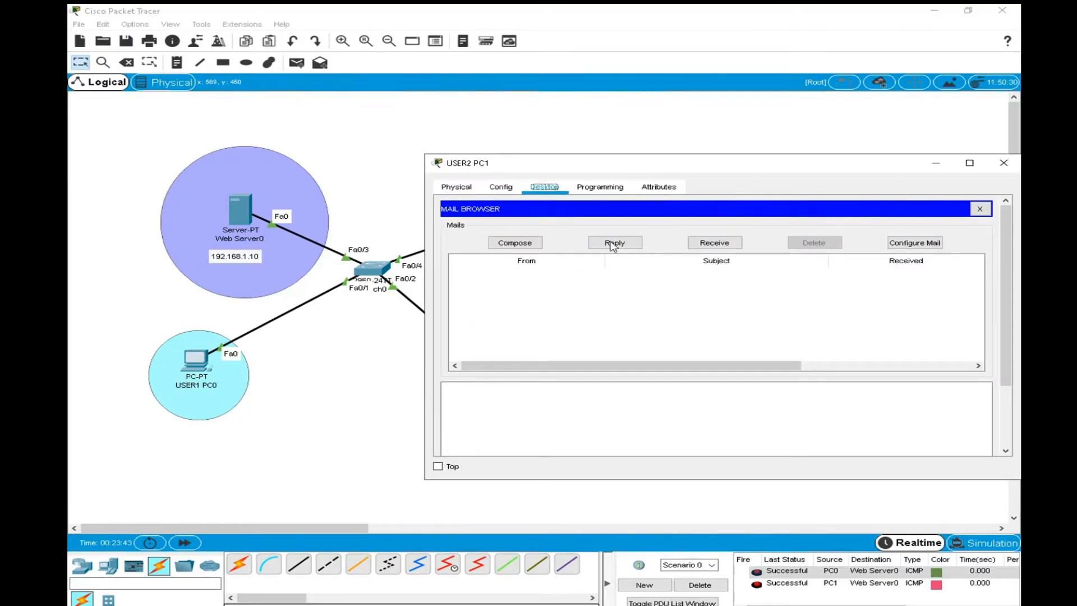
left_click(515, 243)
left_click(568, 230)
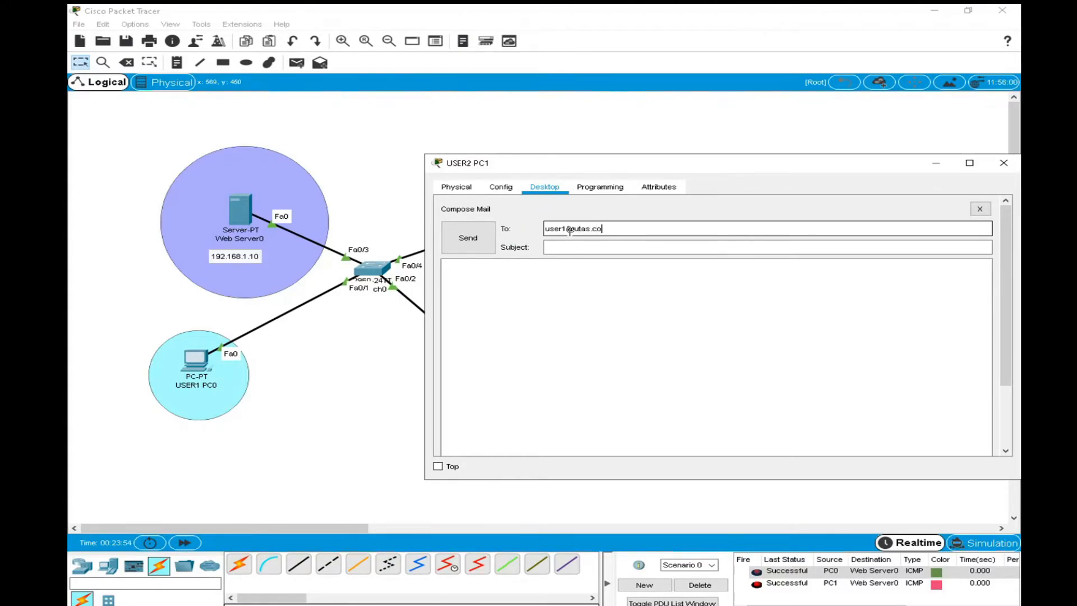
Finish addressing the new mail to user1's mailbox and set its subject to "test e email".
left_click(593, 248)
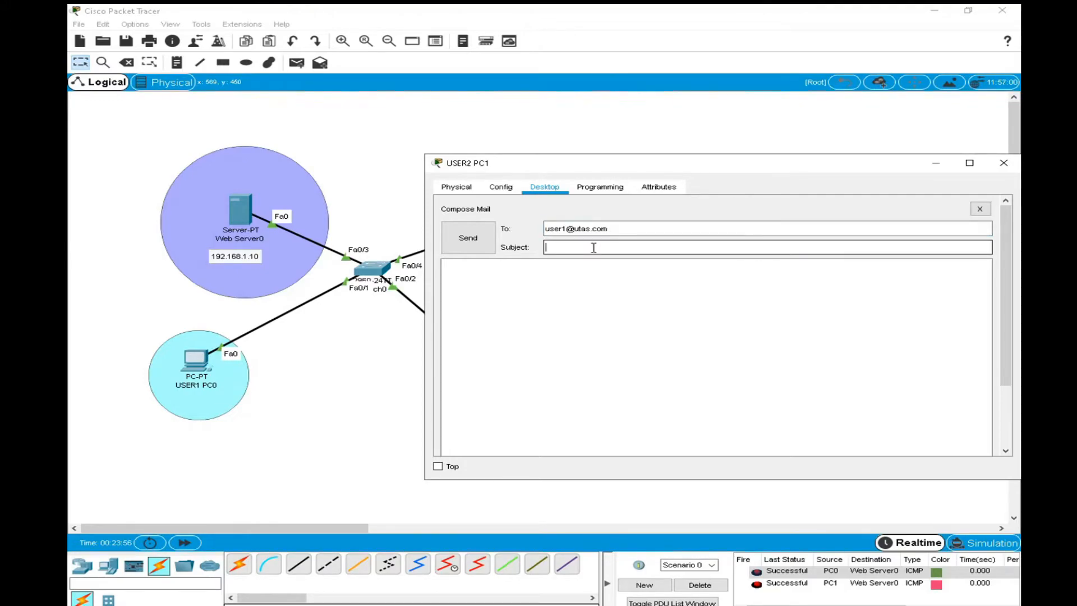
type("tesitng")
key("BackSpace")
type("email")
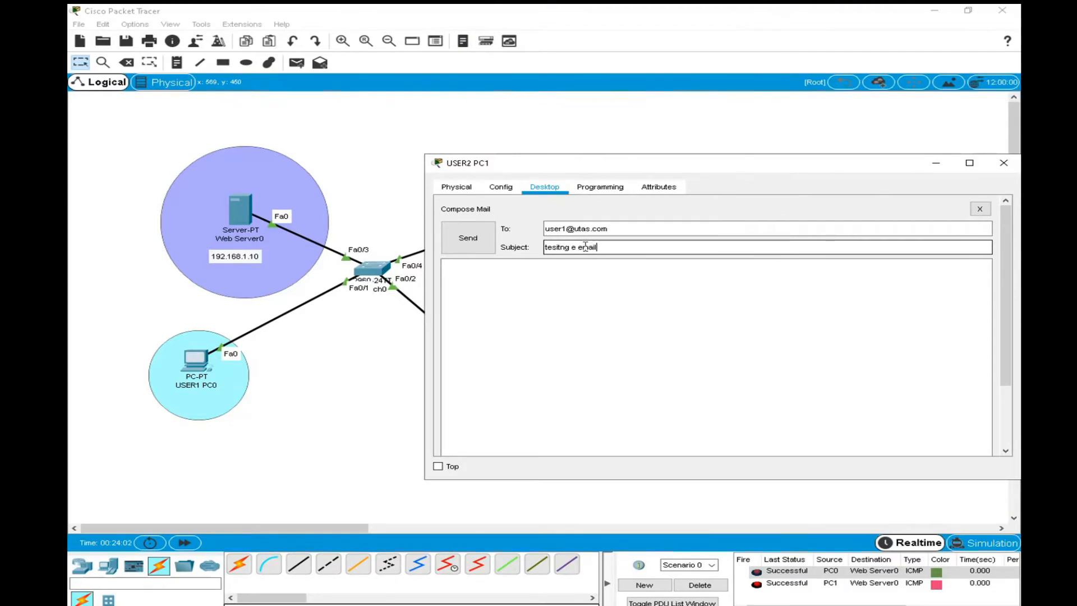
key("BackSpace")
key("BackSpace")
key("BackSpace")
key("BackSpace")
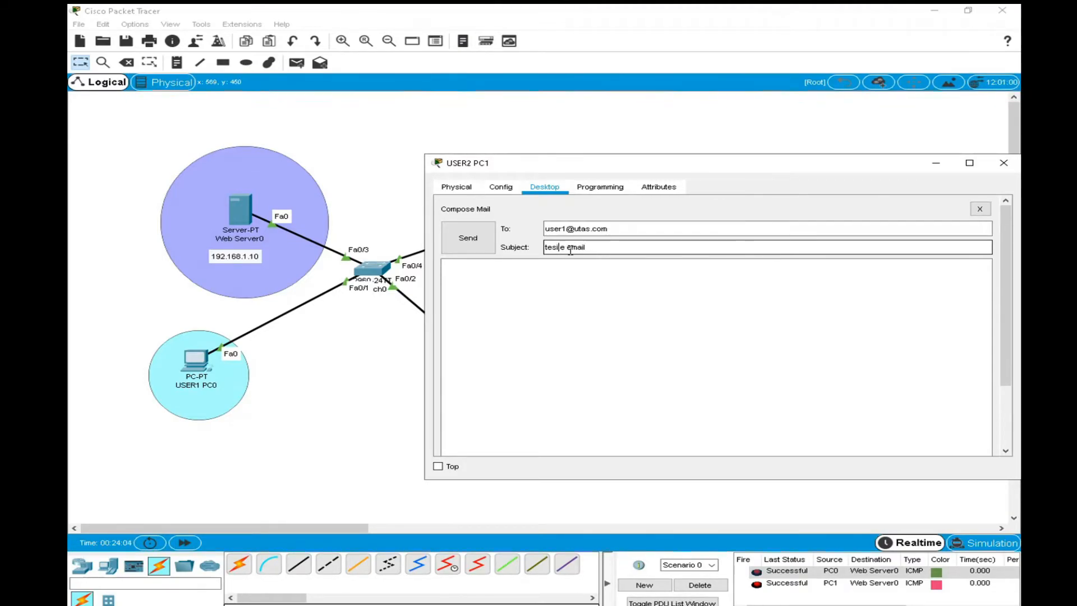
Write the message "hello how are you. this is my test email" and try to send the mail from USER2 PC1.
left_click(499, 276)
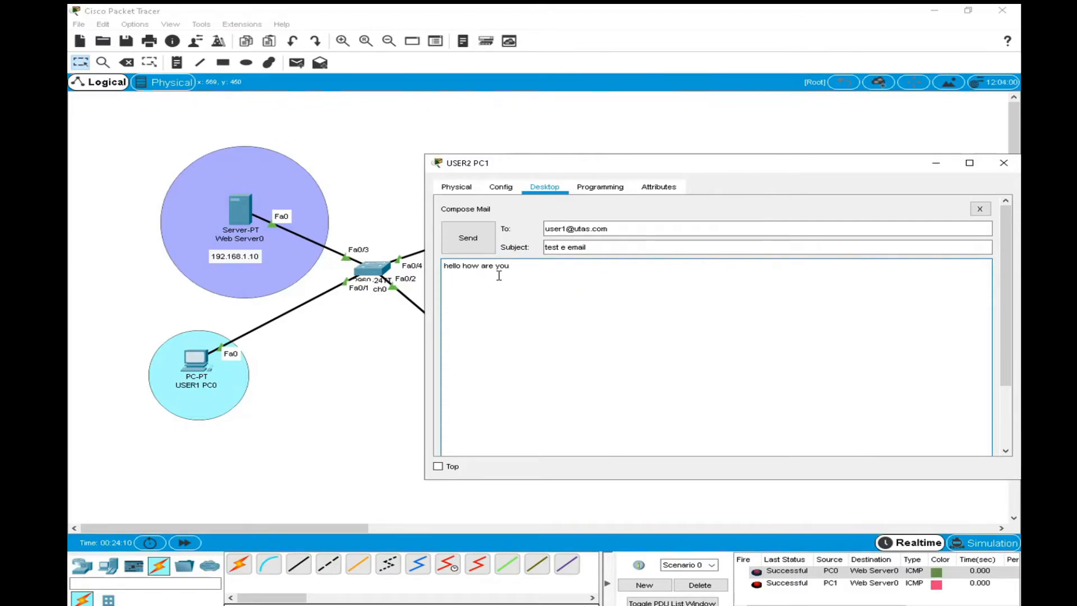
type("hello how are you. this is my test email")
left_click_drag(560, 166, 534, 144)
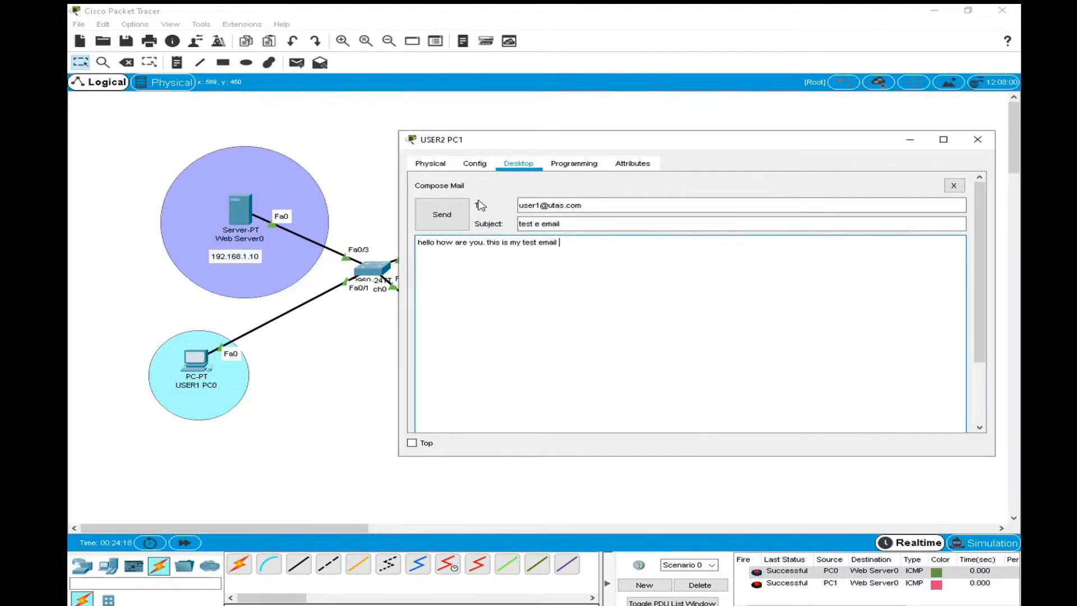
left_click(443, 214)
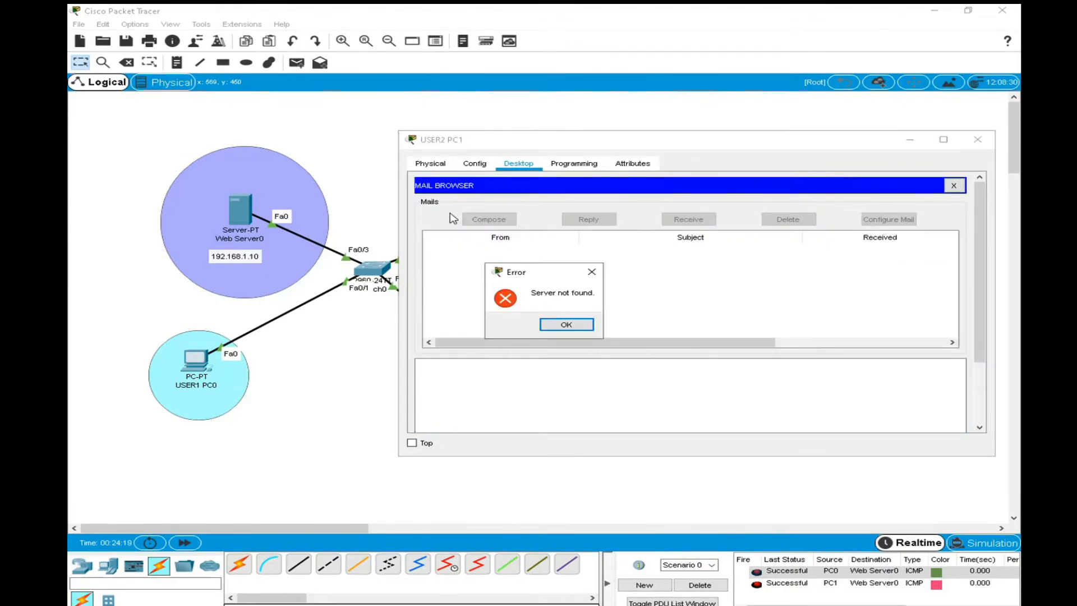
left_click(569, 326)
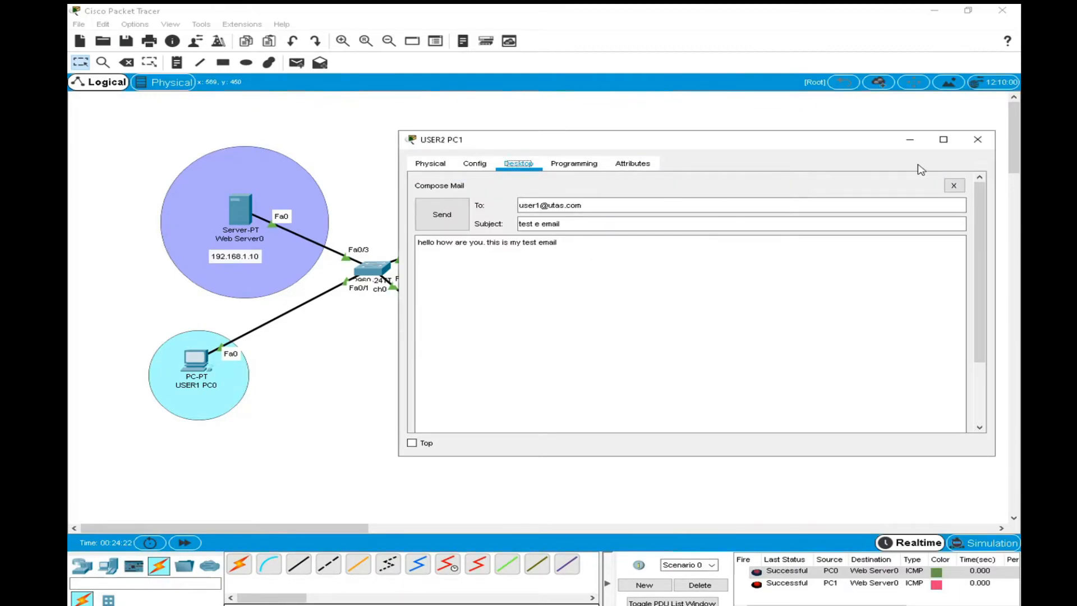
Test connectivity with a simple PDU from USER2 PC1 to email Server1, then delete the PDU scenario.
left_click(909, 140)
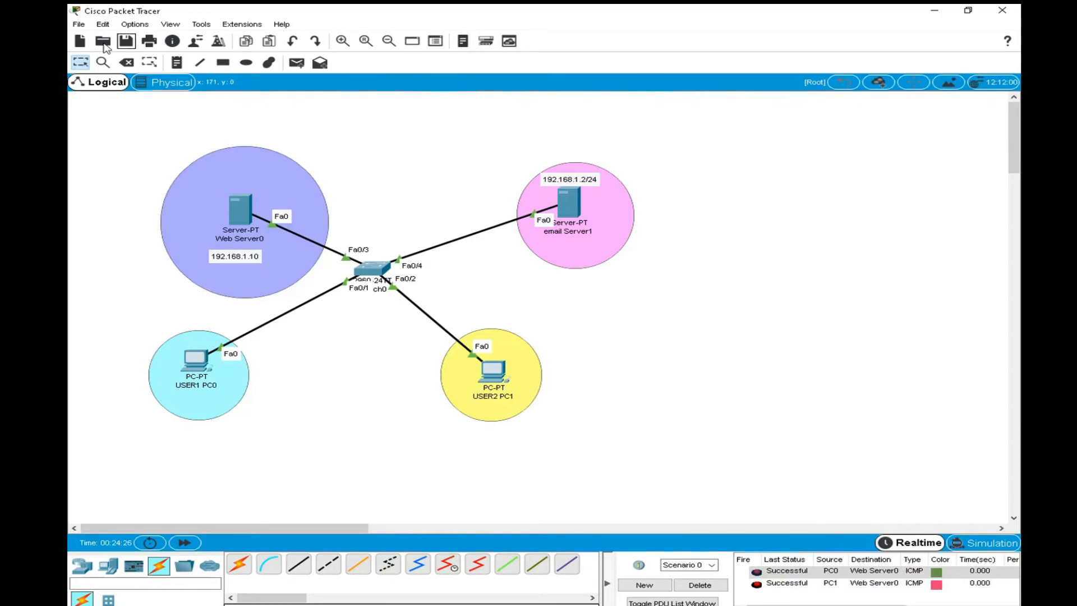
left_click(297, 63)
left_click(492, 371)
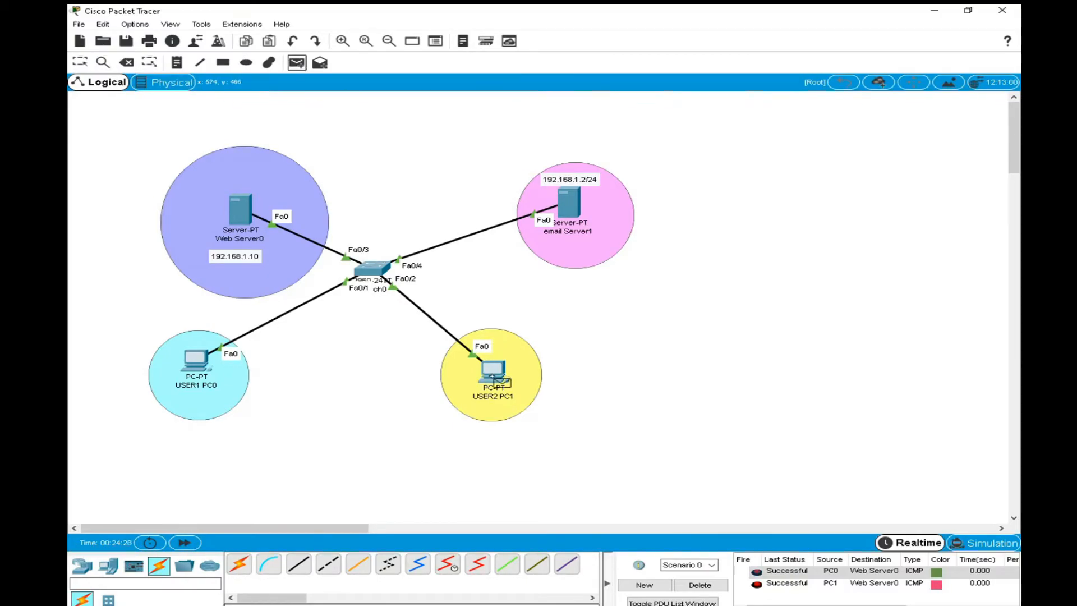
left_click(570, 205)
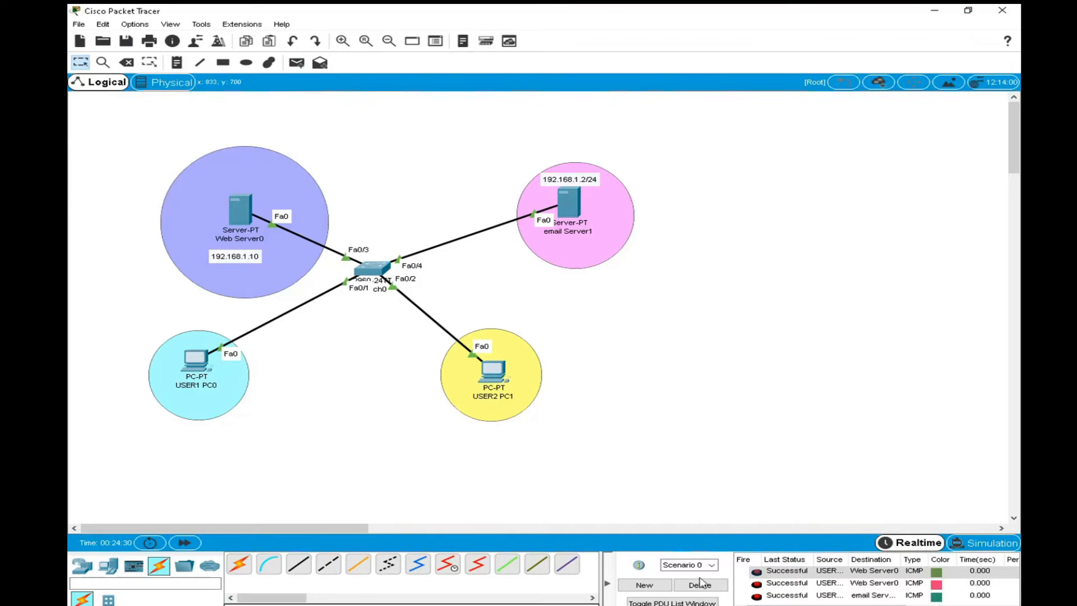
left_click(701, 585)
Check the EMAIL service on email Server1, including its domain name and the credentials of user1 and user2.
left_click(570, 206)
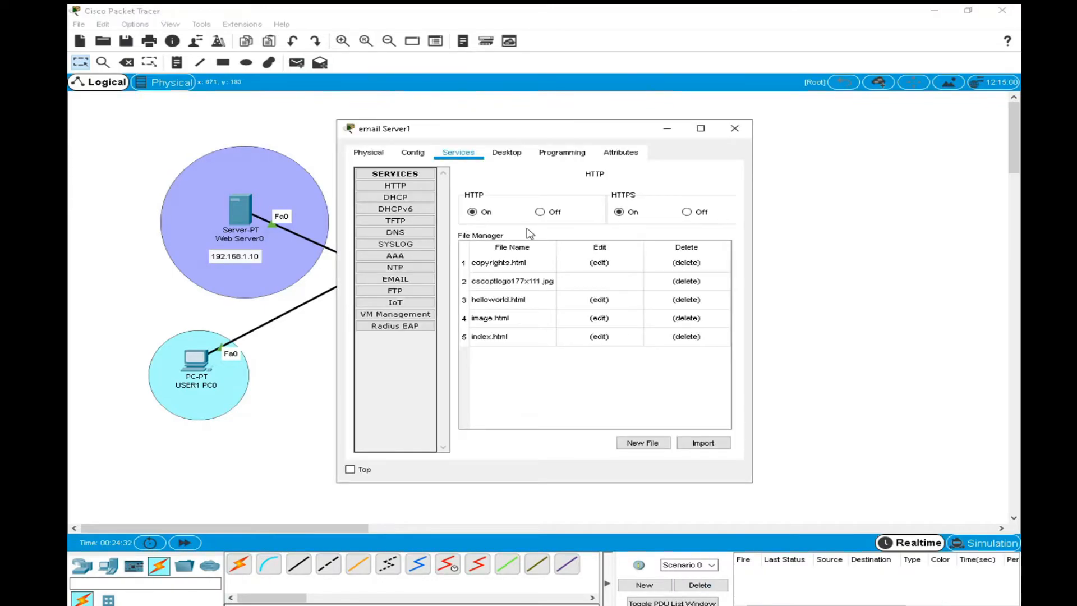
left_click(398, 279)
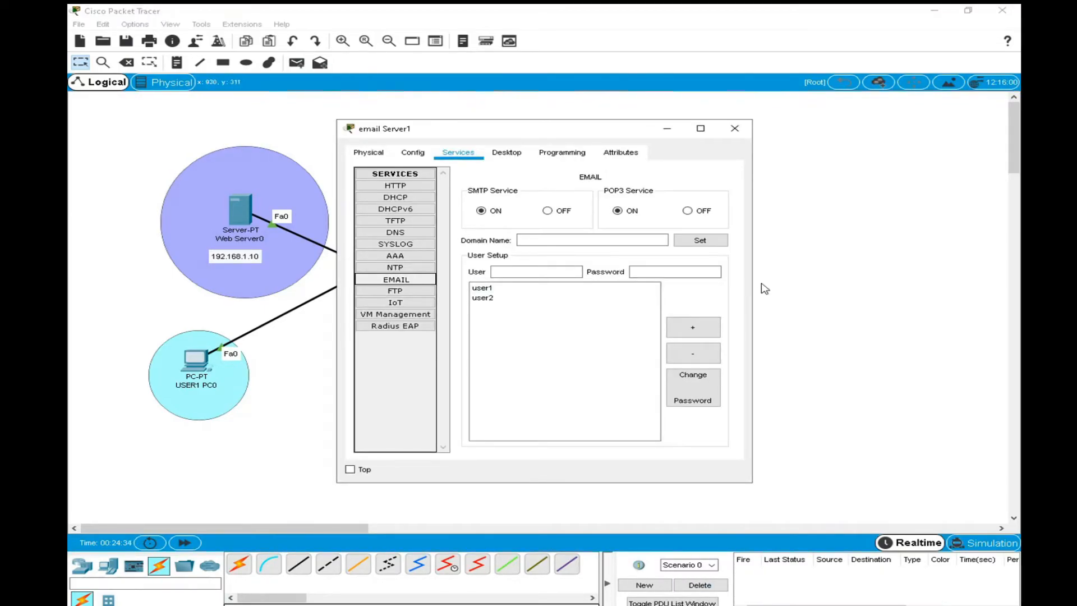
left_click_drag(754, 281, 951, 281)
left_click(482, 287)
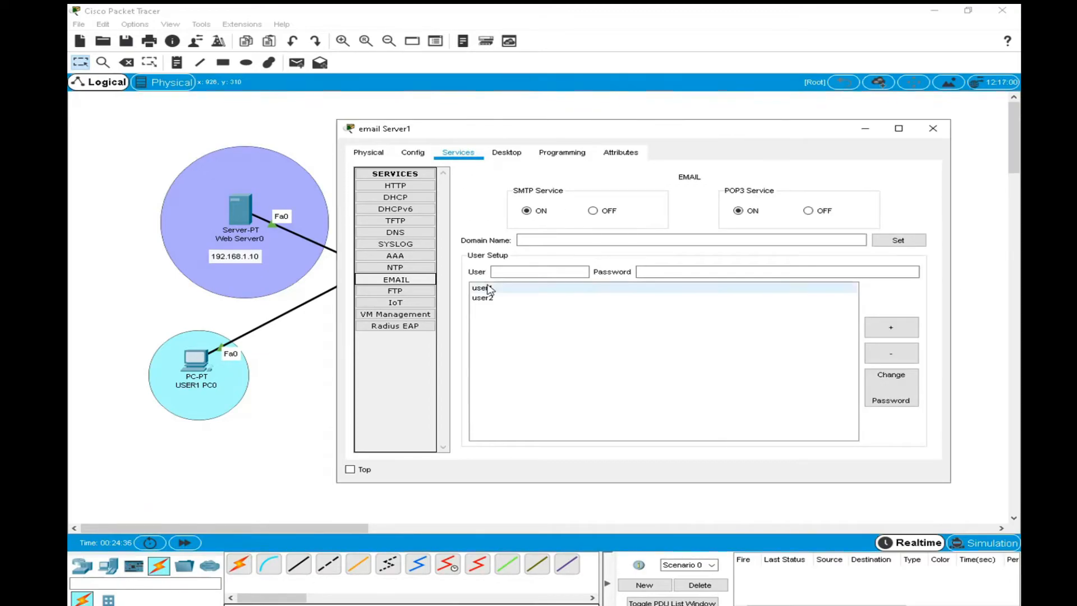
left_click(486, 300)
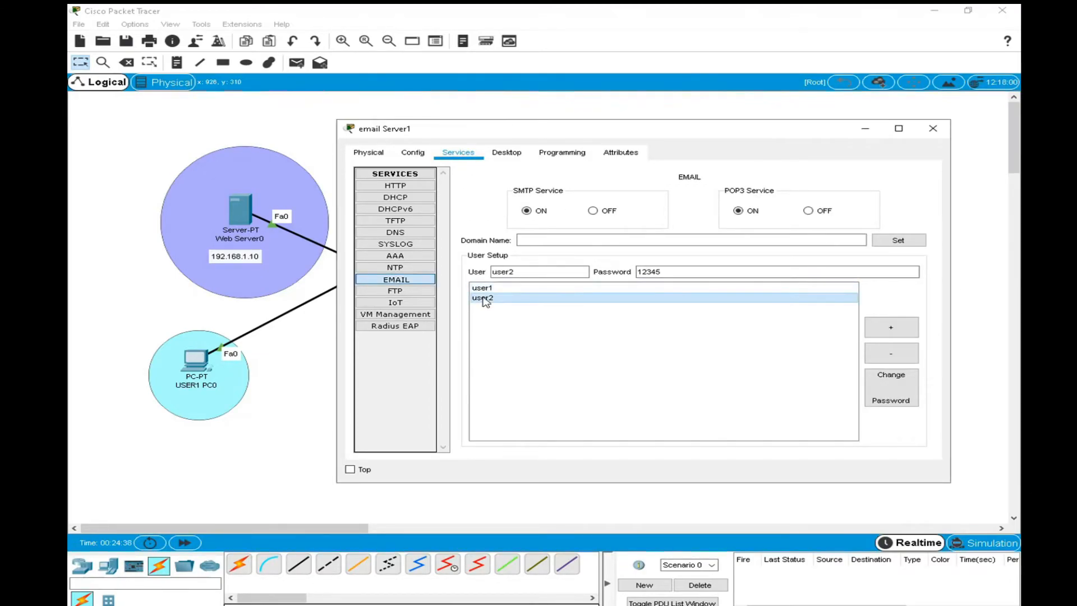
left_click(484, 288)
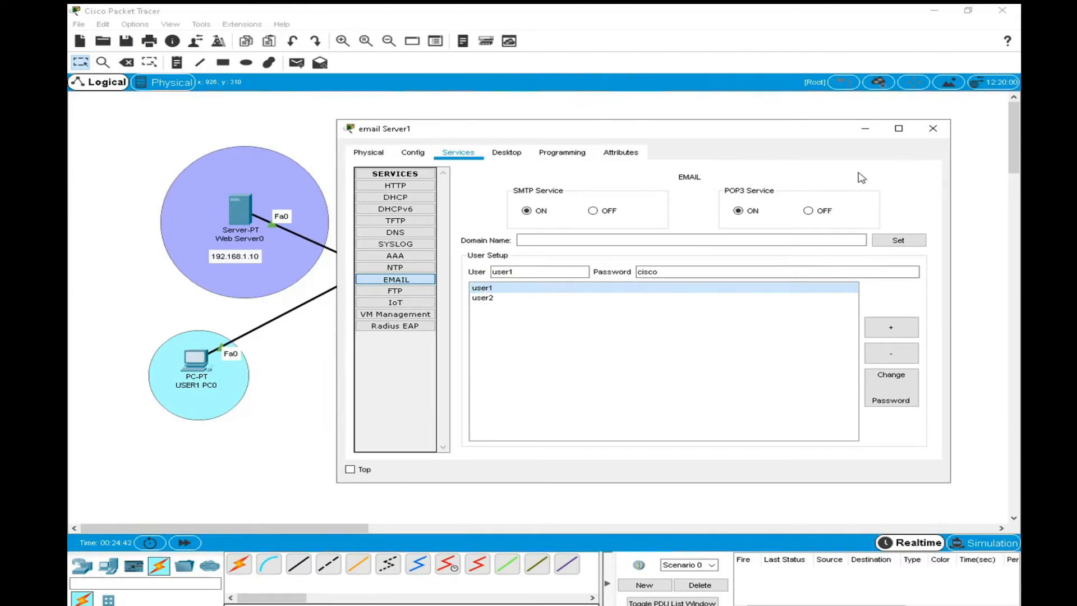
left_click(932, 129)
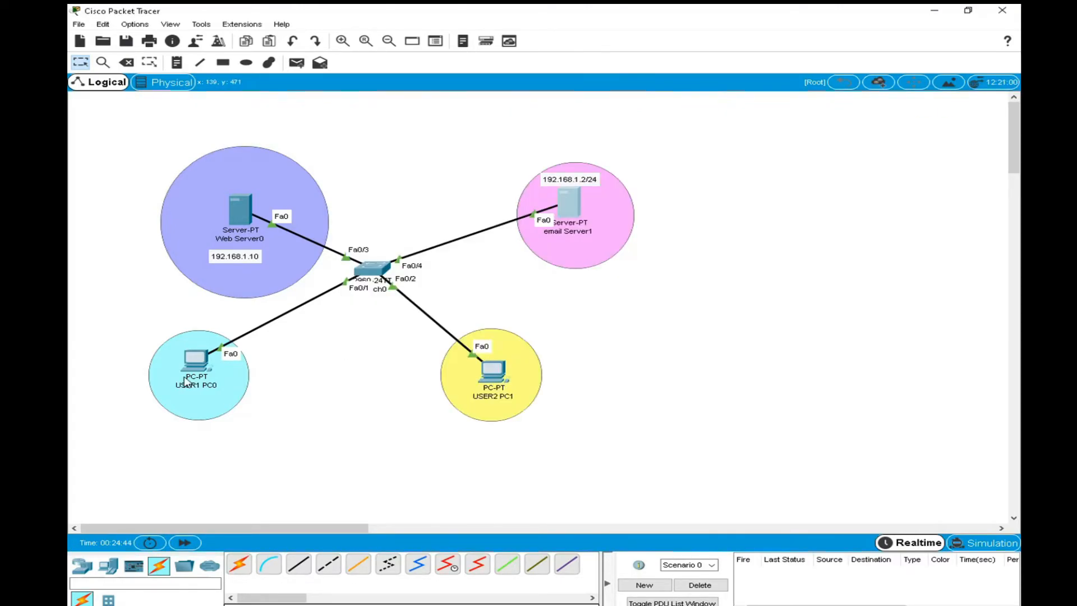
Empty all user, server and logon fields in email Server1's desktop mail configuration.
left_click(571, 212)
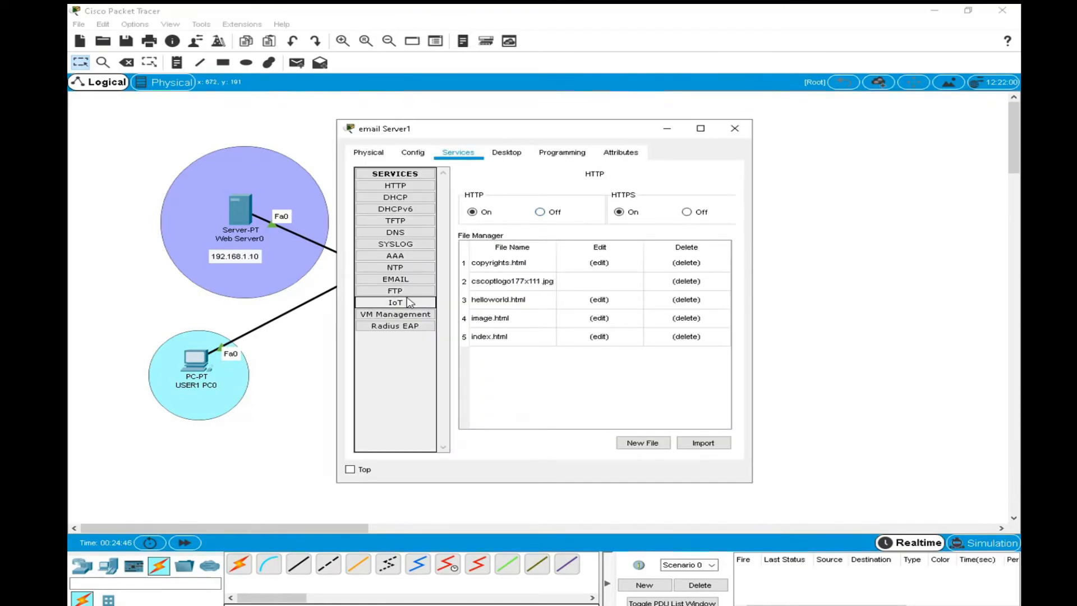
left_click(504, 155)
scroll(401, 382, "down", 1)
left_click(400, 363)
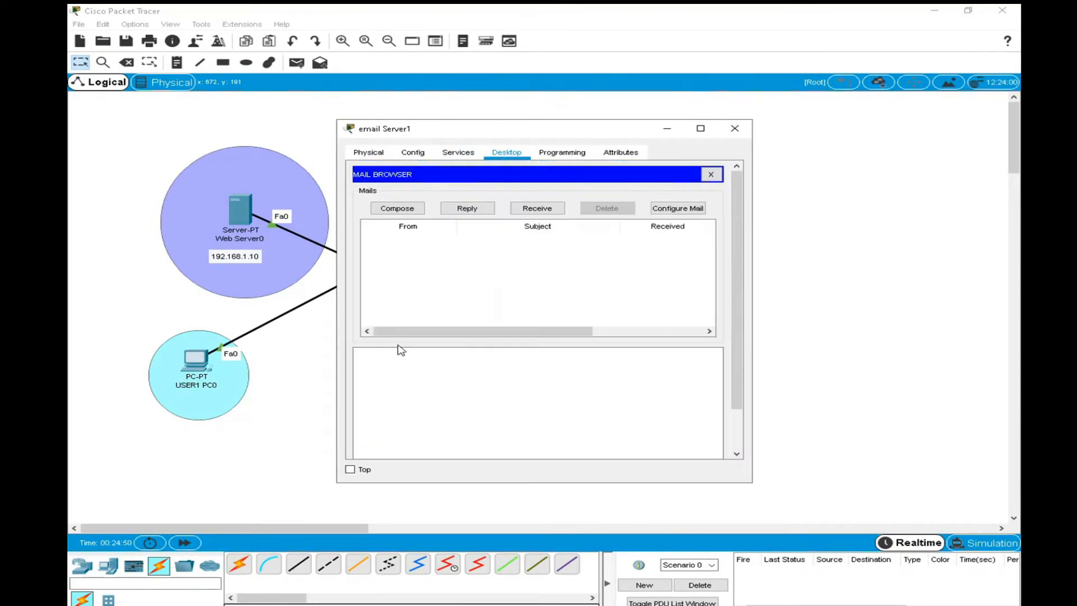
left_click(678, 208)
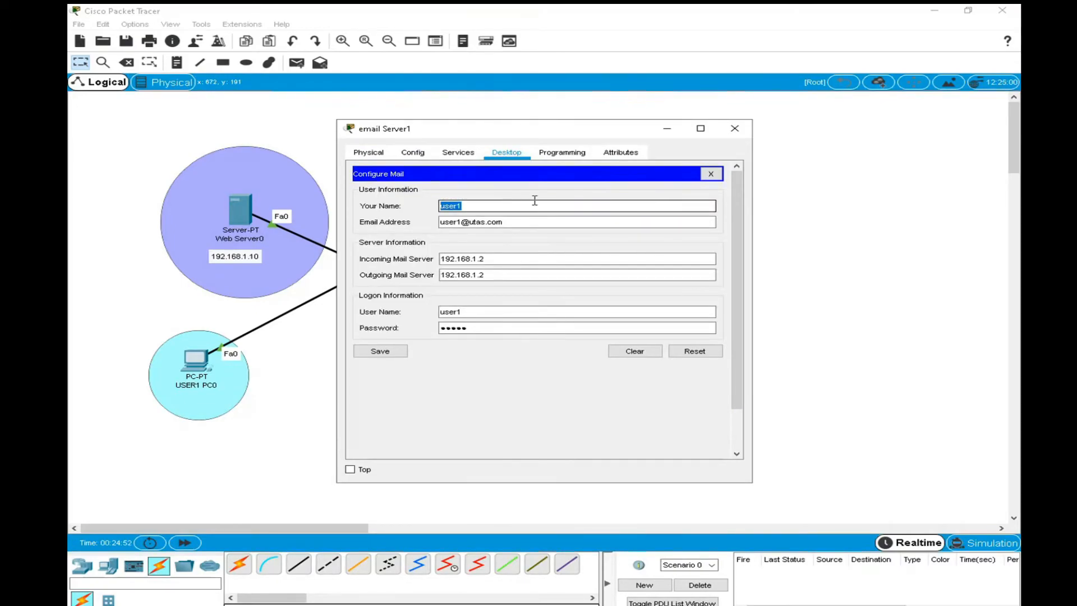
key("BackSpace")
left_click_drag(507, 221, 254, 220)
key("BackSpace")
left_click_drag(478, 262, 368, 273)
key("BackSpace")
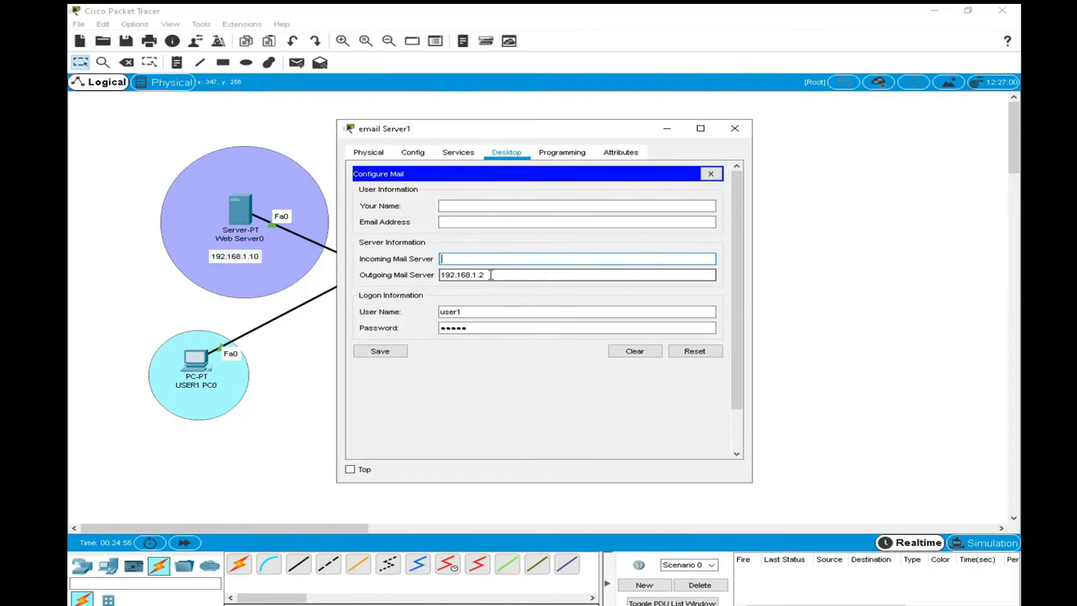
key("BackSpace")
mouse_move(470, 311)
left_mouse_down()
mouse_move(440, 311)
mouse_move(459, 328)
left_mouse_up()
key("BackSpace")
key("BackSpace")
left_click(635, 355)
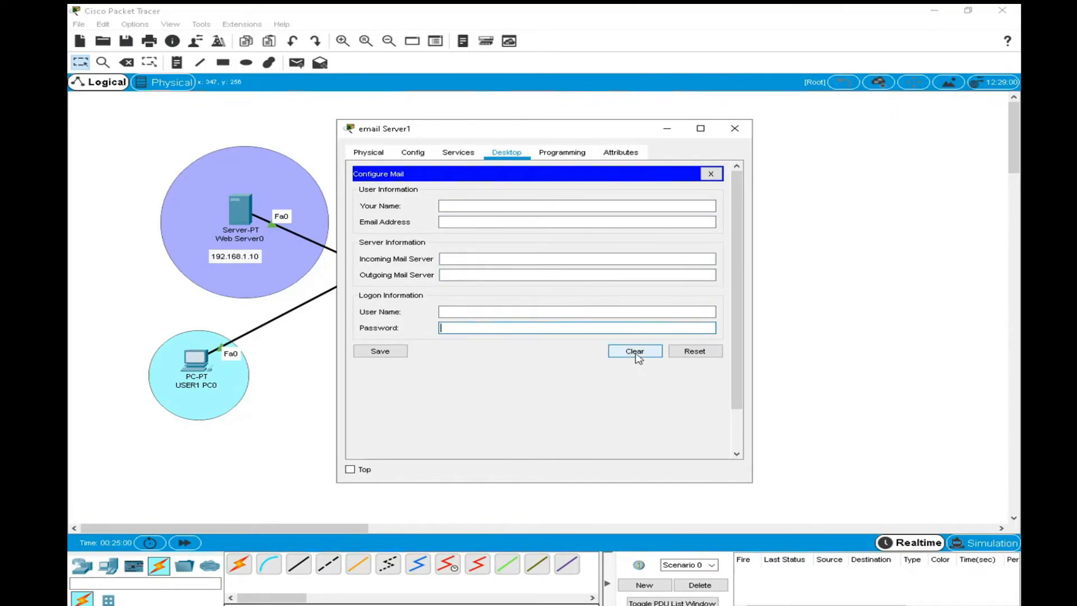
Try to save the emptied mail configuration, reset and clear the form, and close email Server1.
left_click(381, 352)
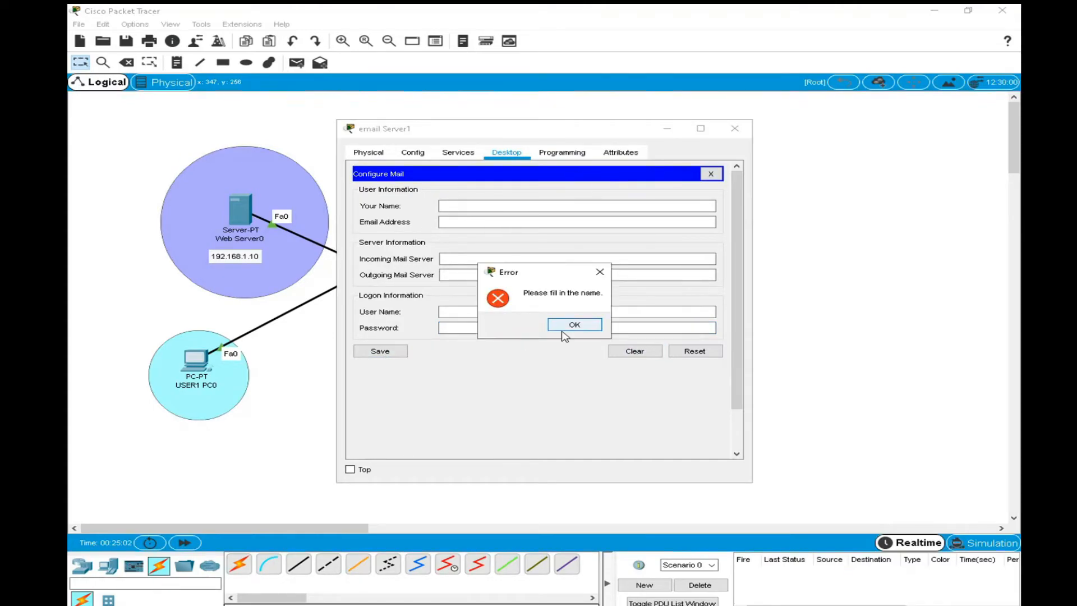
left_click(567, 328)
left_click(694, 351)
left_click(644, 351)
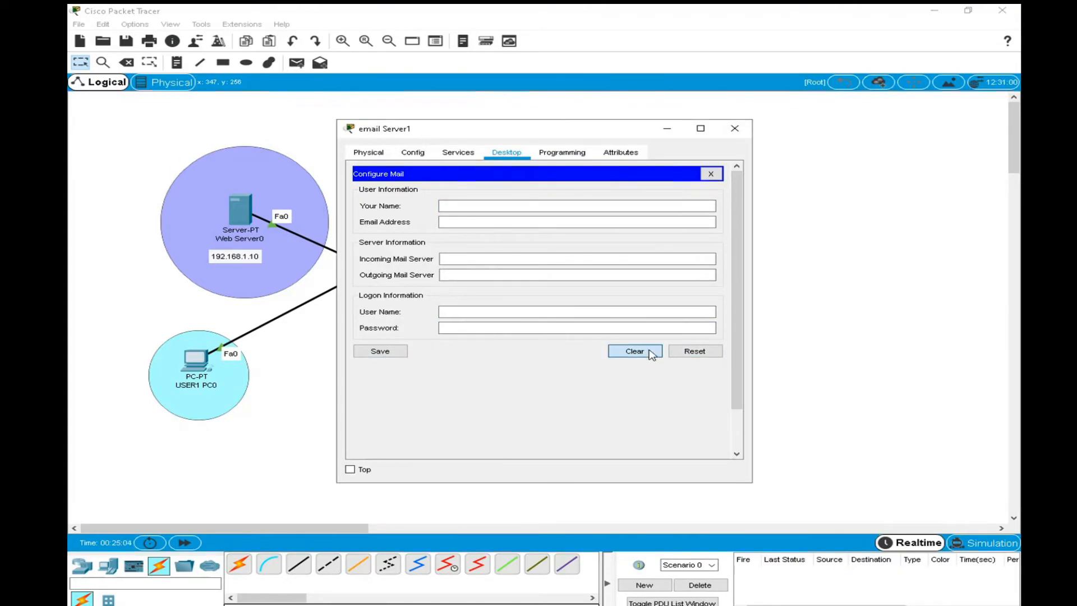
left_click(710, 173)
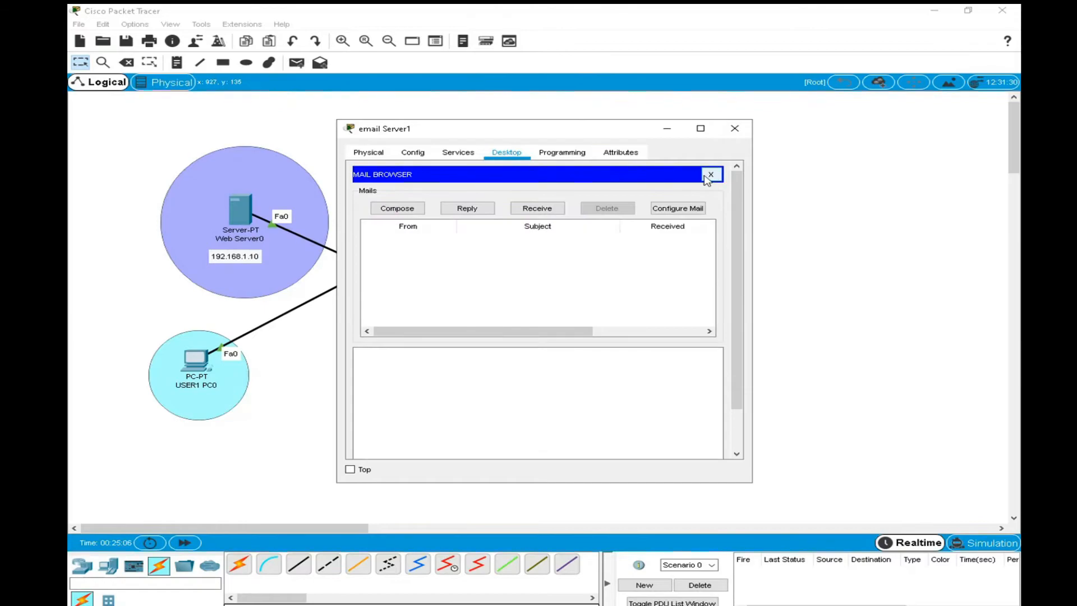
left_click(735, 128)
Try to send the drafted test mail from USER2 PC1 again, then close the draft and the PC's window.
left_click(497, 374)
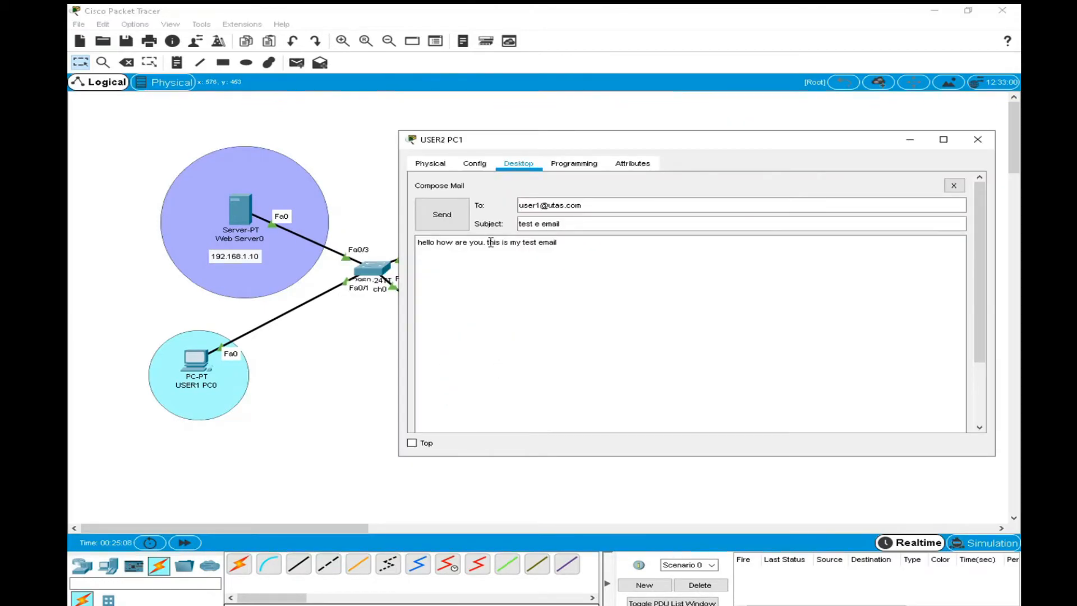
left_click(442, 214)
left_click(576, 222)
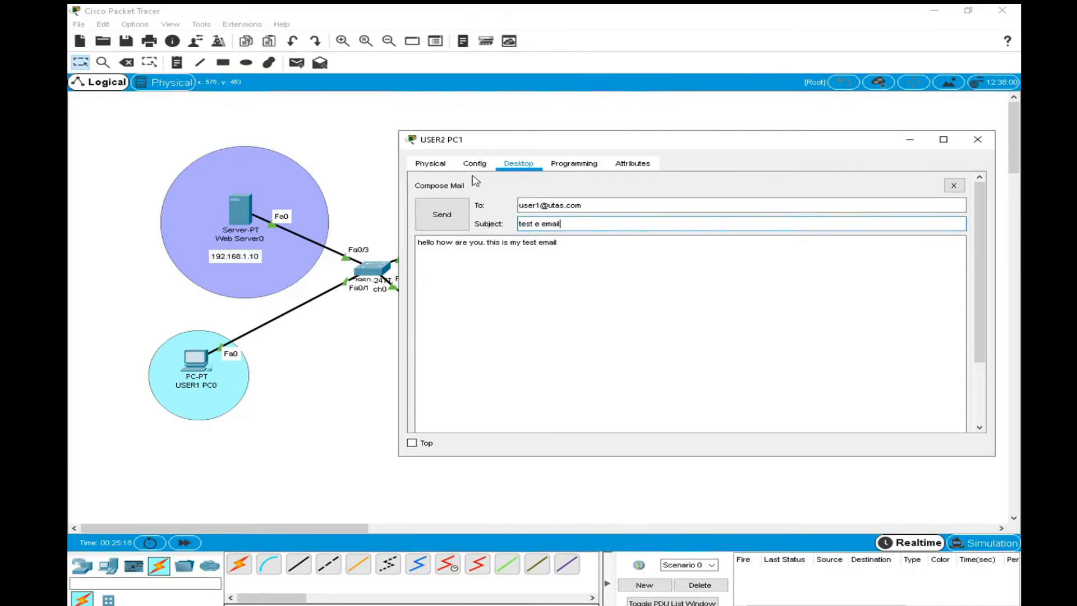
left_click(450, 212)
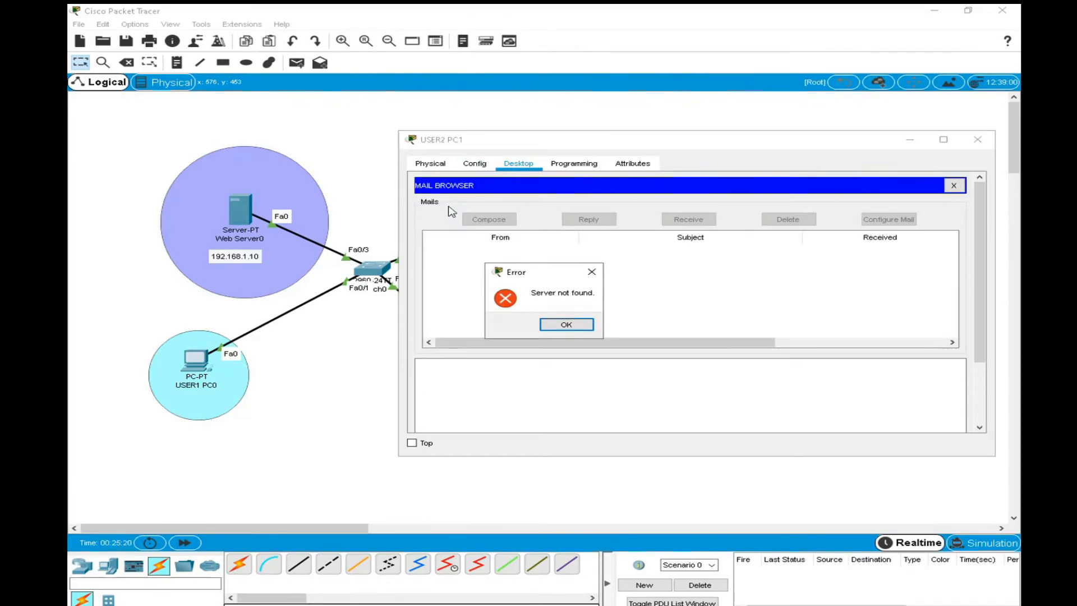
left_click(566, 325)
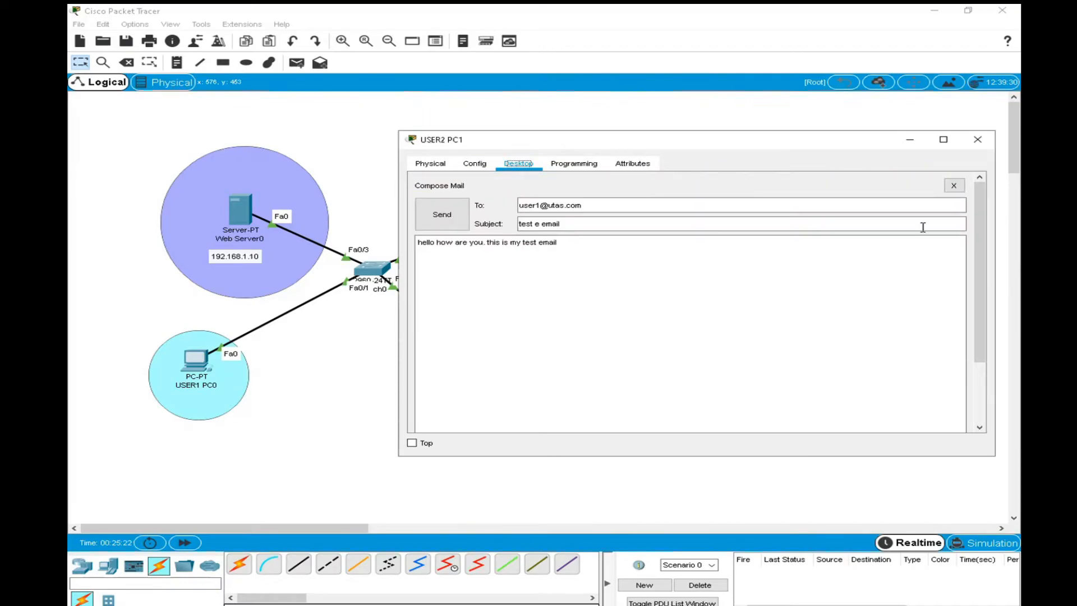
left_click(954, 186)
left_click(977, 140)
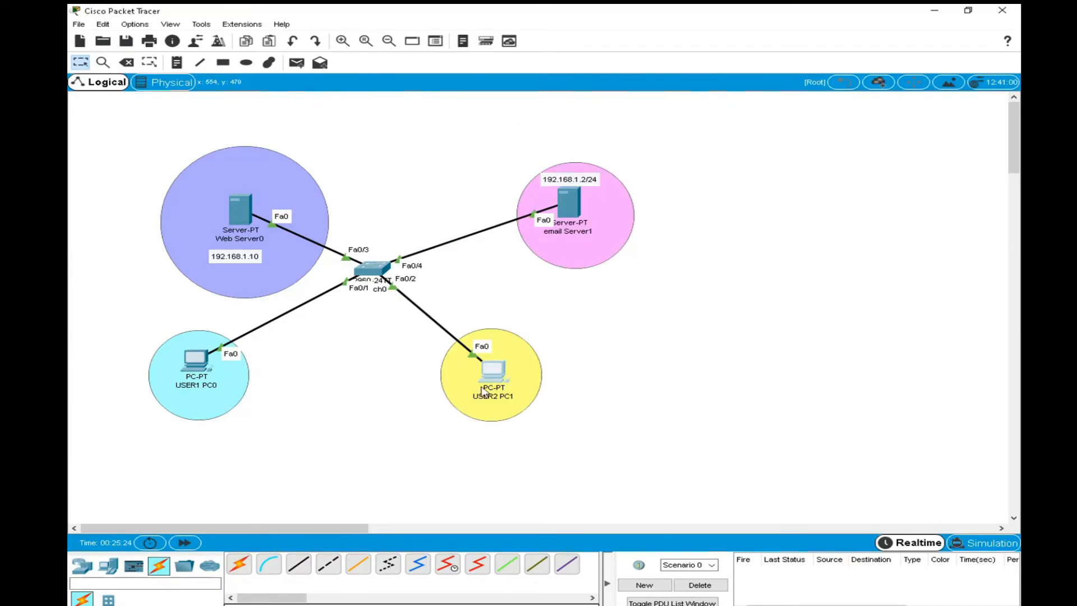
Save the network as a Packet Tracer file named email-dns-web on the Desktop.
left_click(126, 41)
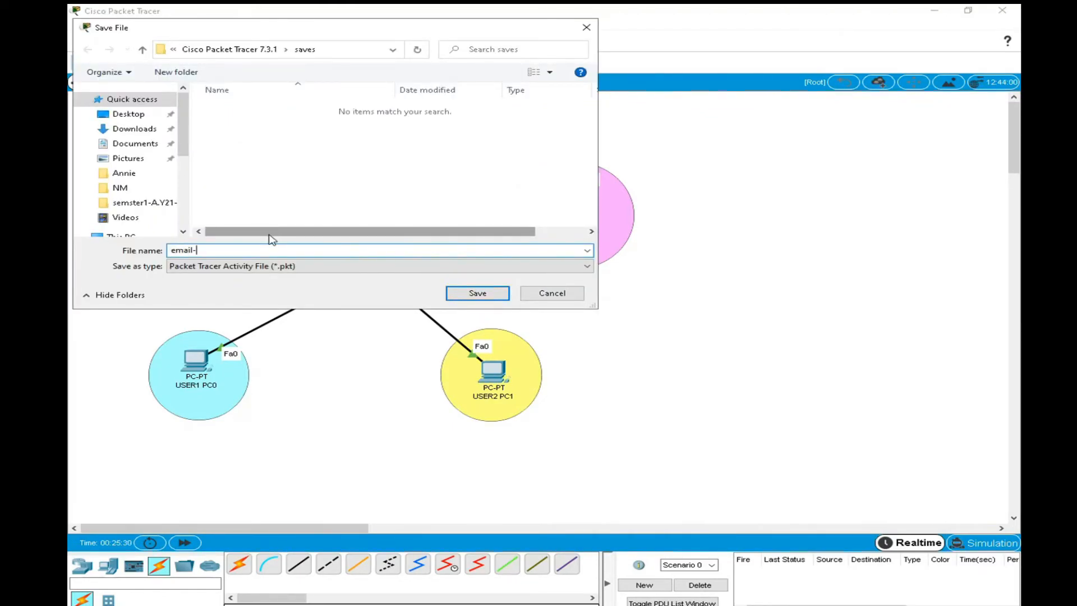
type("email-dns=")
key("BackSpace")
type("-we")
left_click(128, 114)
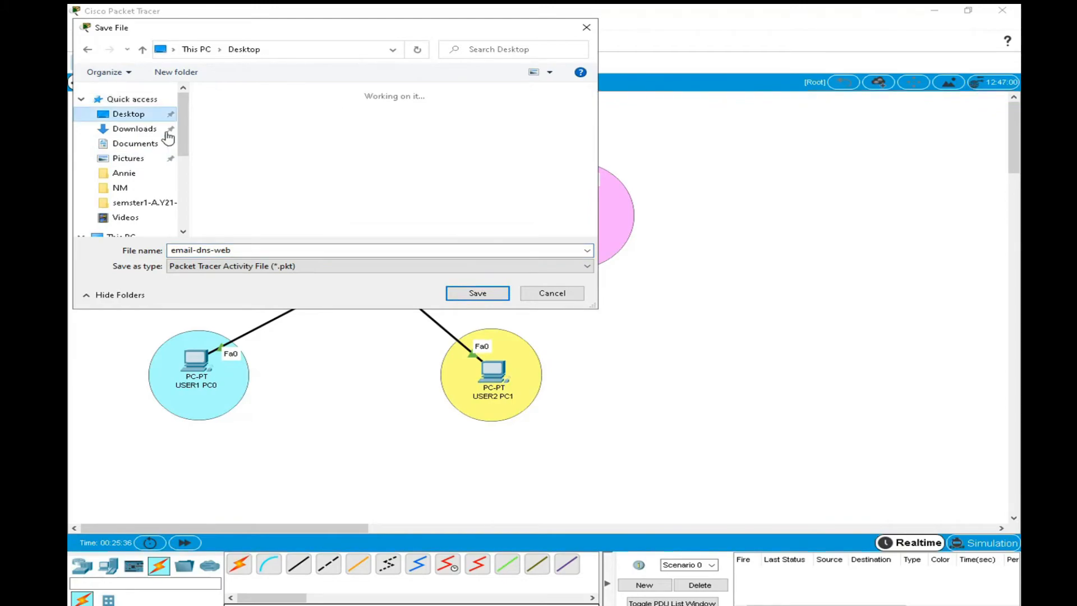
left_click(477, 294)
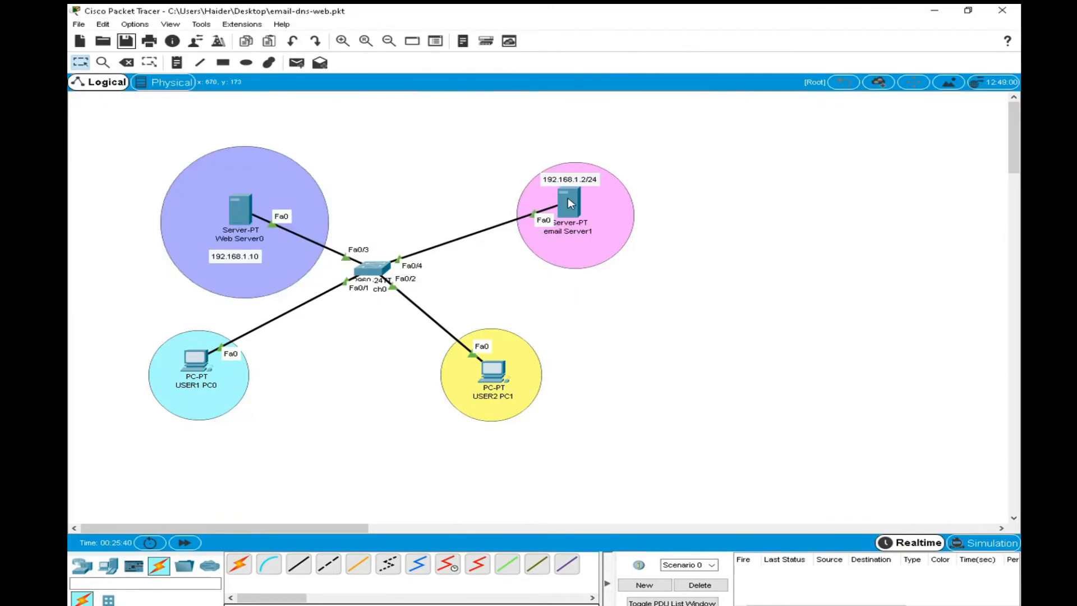
Open the desktop mail configuration of email Server1 and enlarge and reposition its window over the workspace.
left_click(569, 202)
scroll(407, 341, "down", 3)
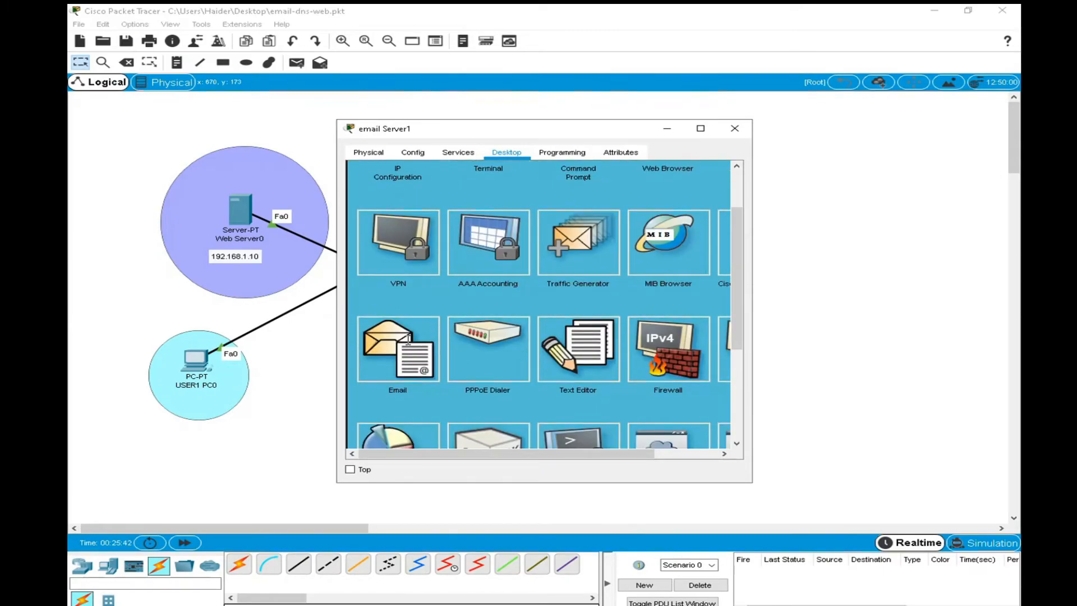
left_click(408, 341)
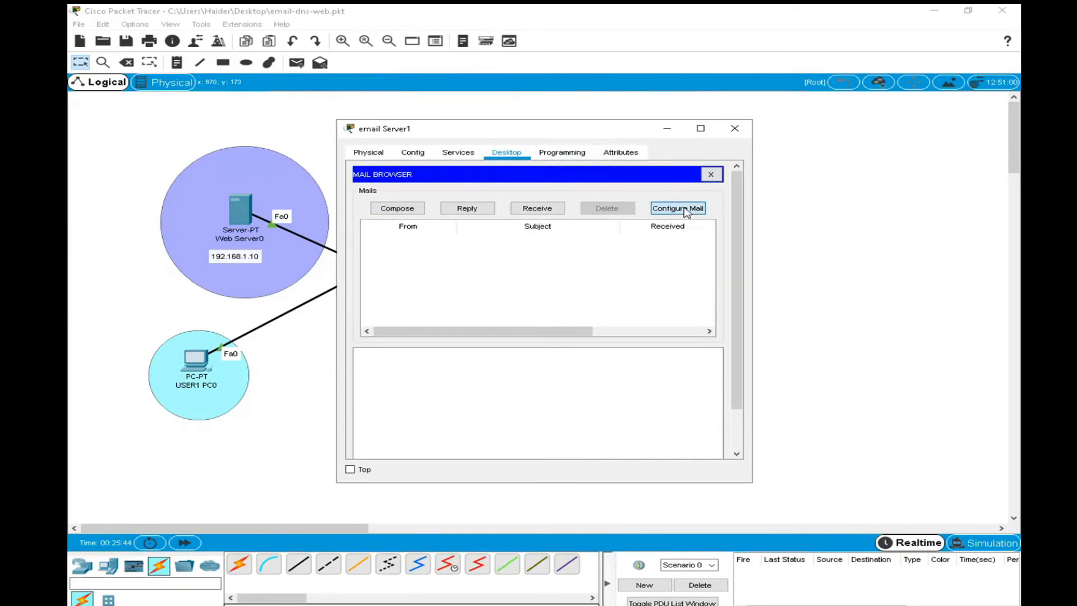
left_click(677, 208)
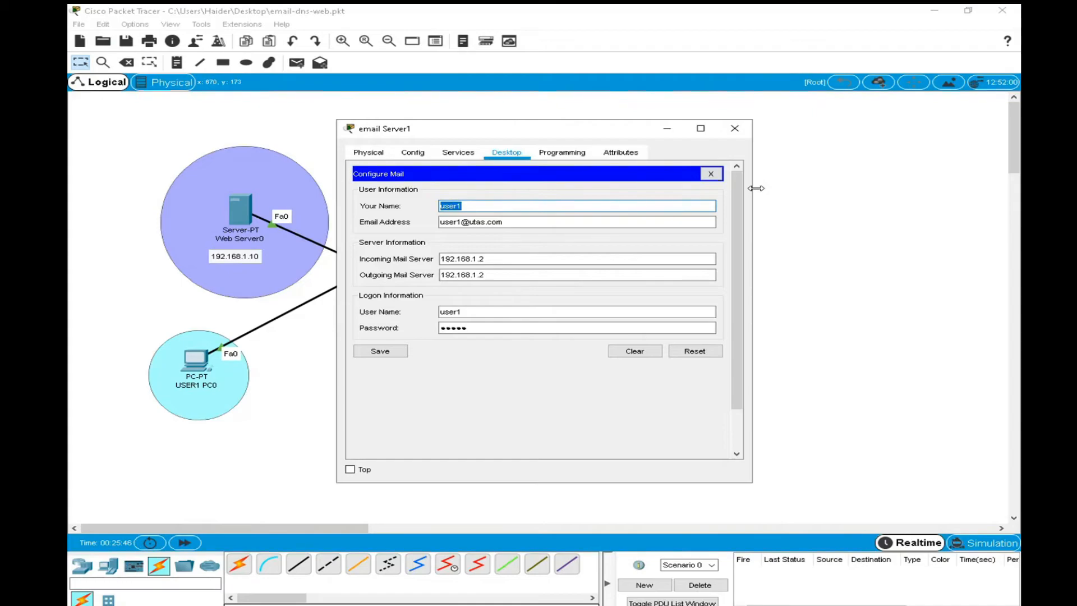
left_click_drag(753, 189, 1017, 185)
left_click_drag(749, 122, 711, 49)
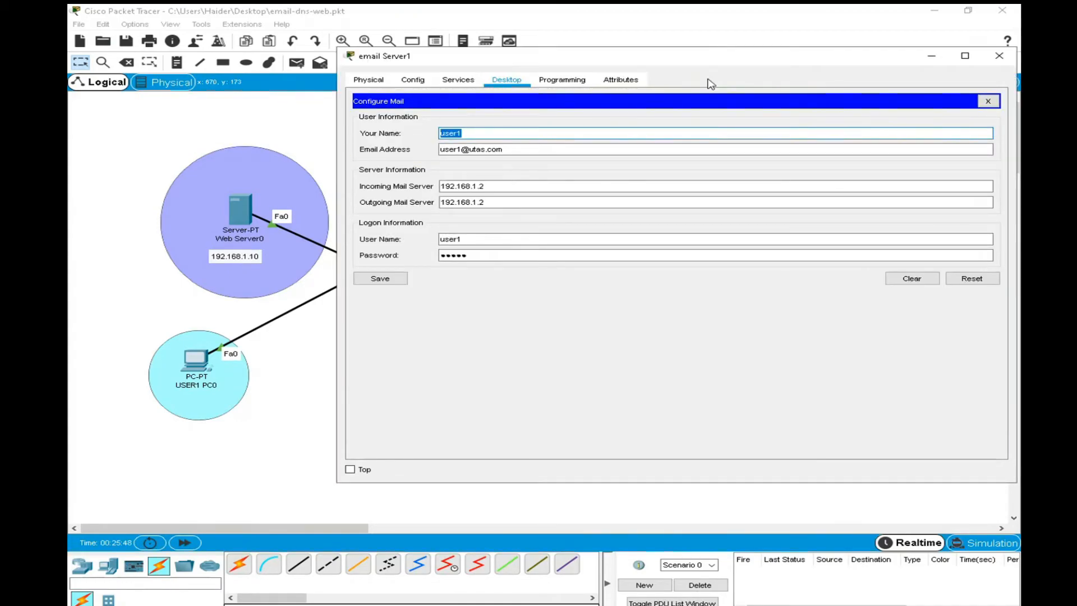
left_click_drag(637, 65, 527, 67)
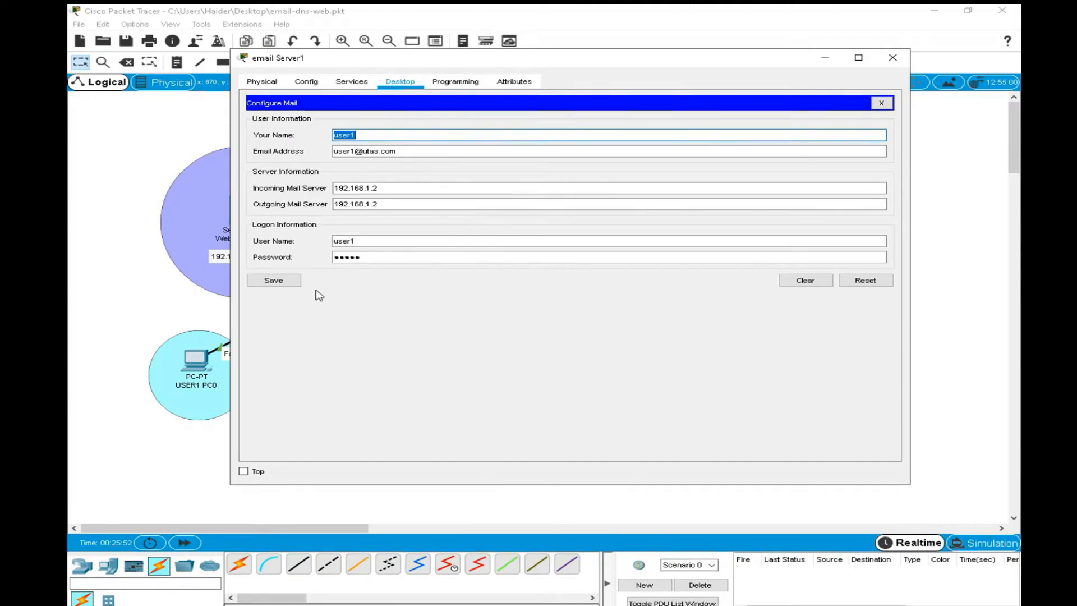
Empty the name, email address, incoming mail server and outgoing mail server fields in email Server1's mail configuration.
key("BackSpace")
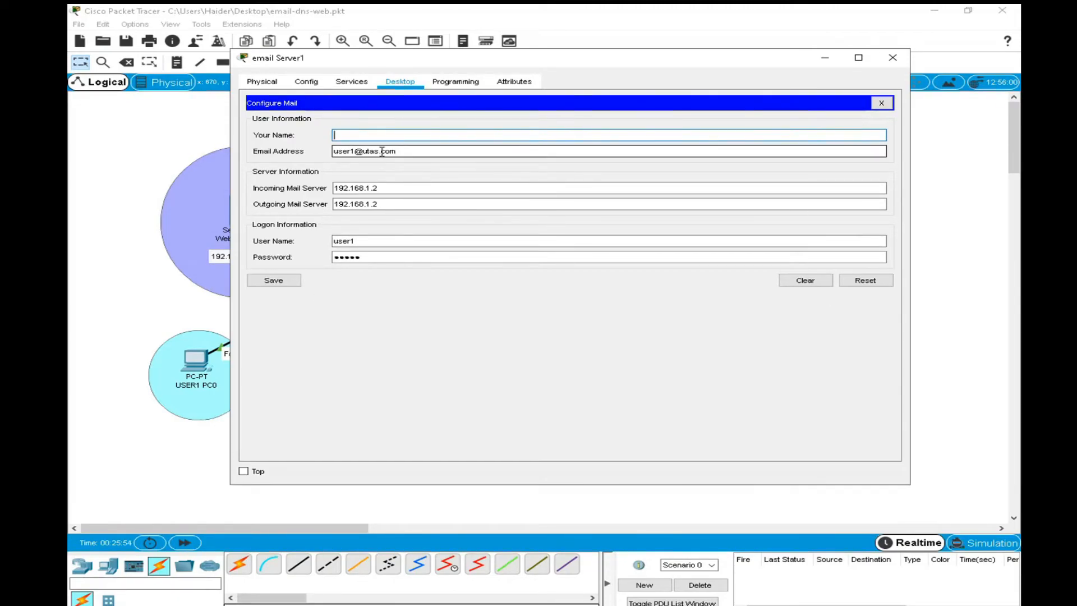
key("Tab")
key("BackSpace")
left_click(420, 190)
key("BackSpace")
key("BackSpace")
key("BackSpace")
key("BackSpace")
key("BackSpace")
key("BackSpace")
key("BackSpace")
key("BackSpace")
key("BackSpace")
key("BackSpace")
left_click(387, 203)
key("BackSpace")
key("BackSpace")
key("BackSpace")
key("BackSpace")
key("BackSpace")
key("BackSpace")
key("BackSpace")
key("BackSpace")
key("BackSpace")
key("BackSpace")
key("BackSpace")
Empty the logon user name and password fields in email Server1's mail configuration.
left_click(380, 242)
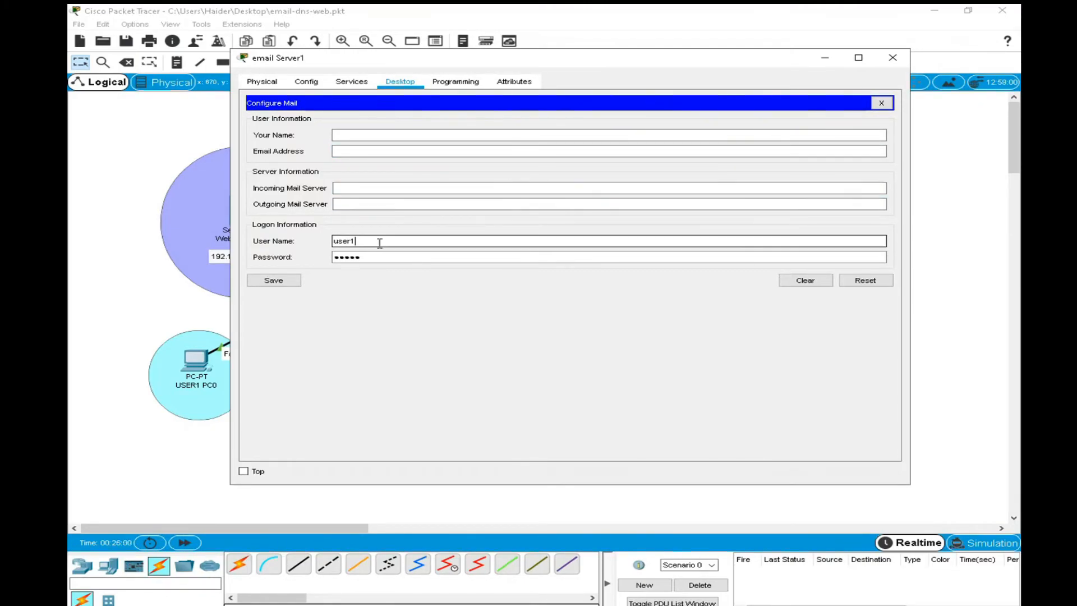
key("BackSpace")
key("BackSpace")
key("BackSpace")
key("BackSpace")
left_click(380, 252)
key("BackSpace")
key("BackSpace")
key("BackSpace")
key("BackSpace")
key("BackSpace")
Clear the mail configuration form, then close it, the mail browser and email Server1's window.
left_click(804, 281)
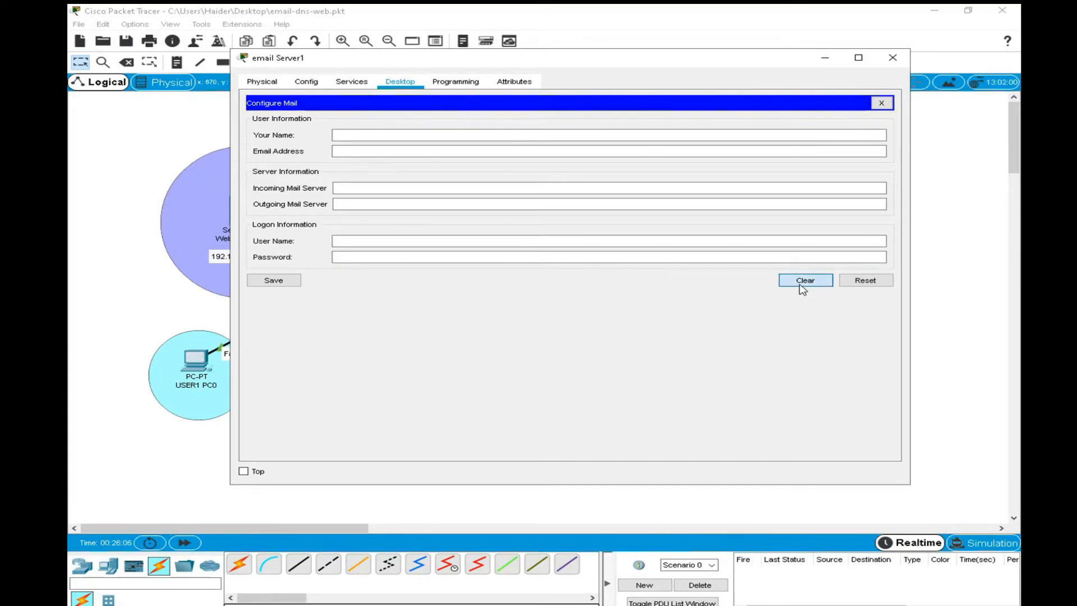
left_click(881, 104)
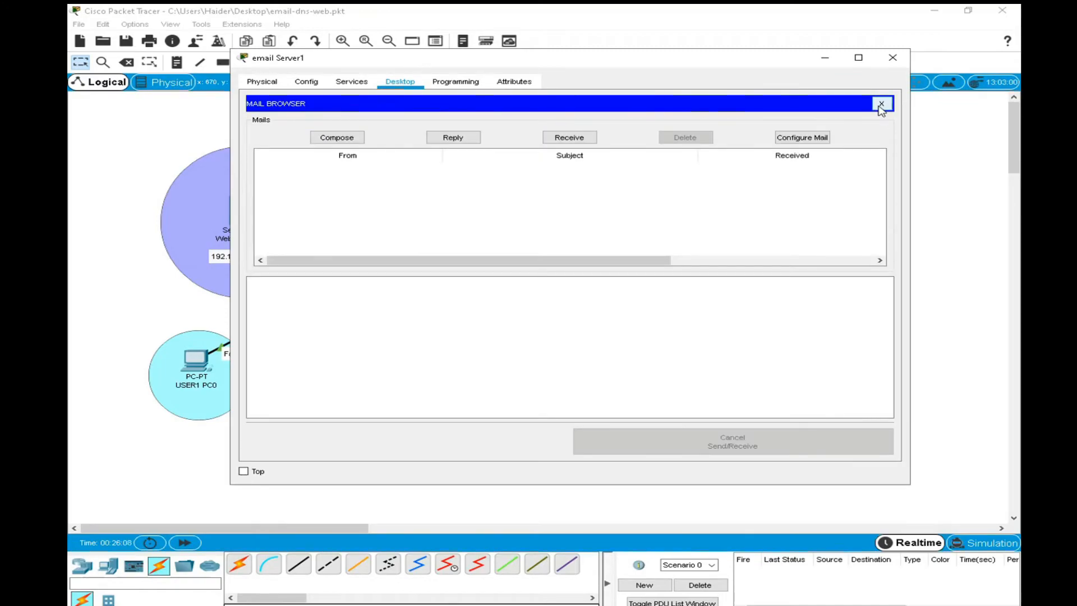
left_click(881, 105)
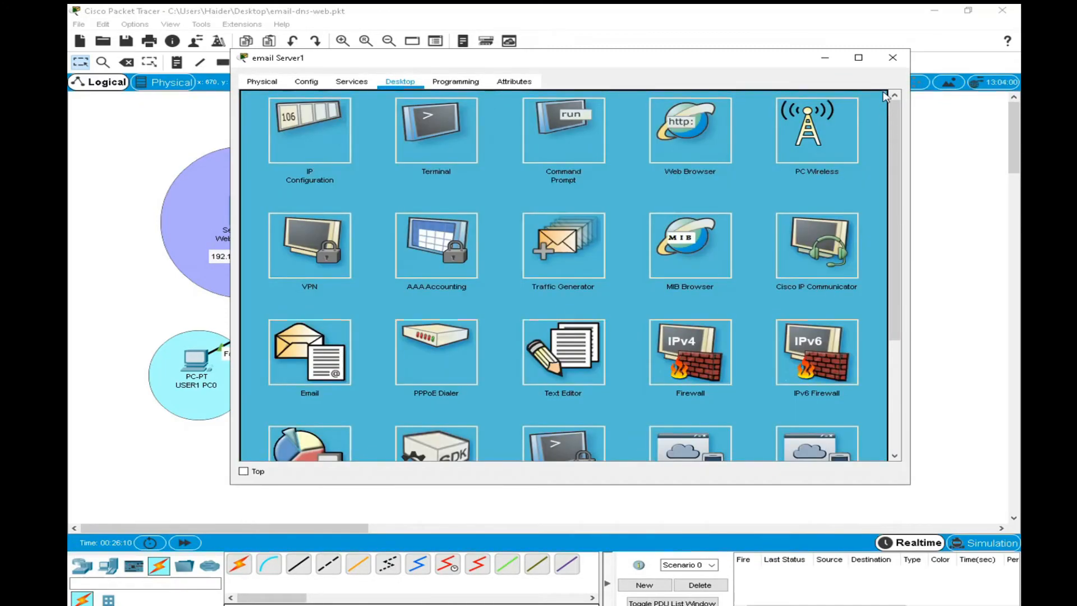
left_click(892, 57)
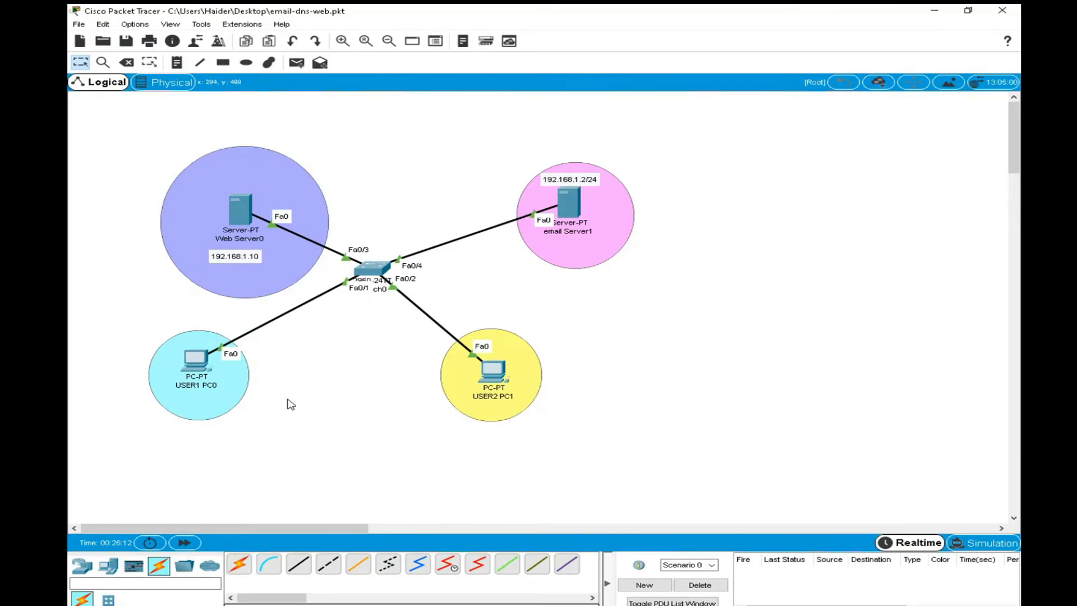
left_click(496, 372)
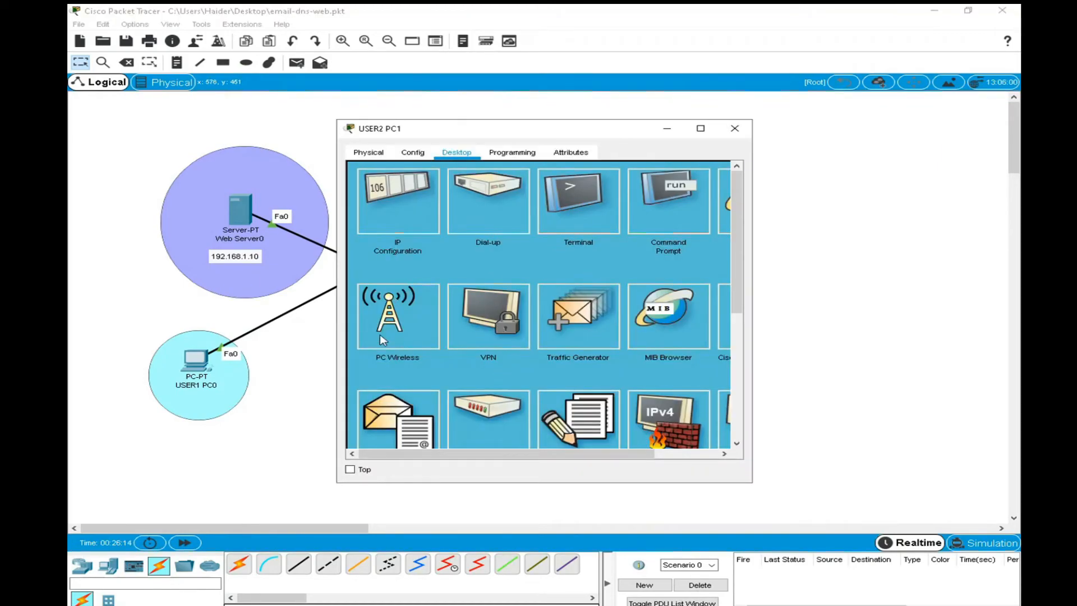
scroll(402, 399, "down", 2)
left_click(402, 381)
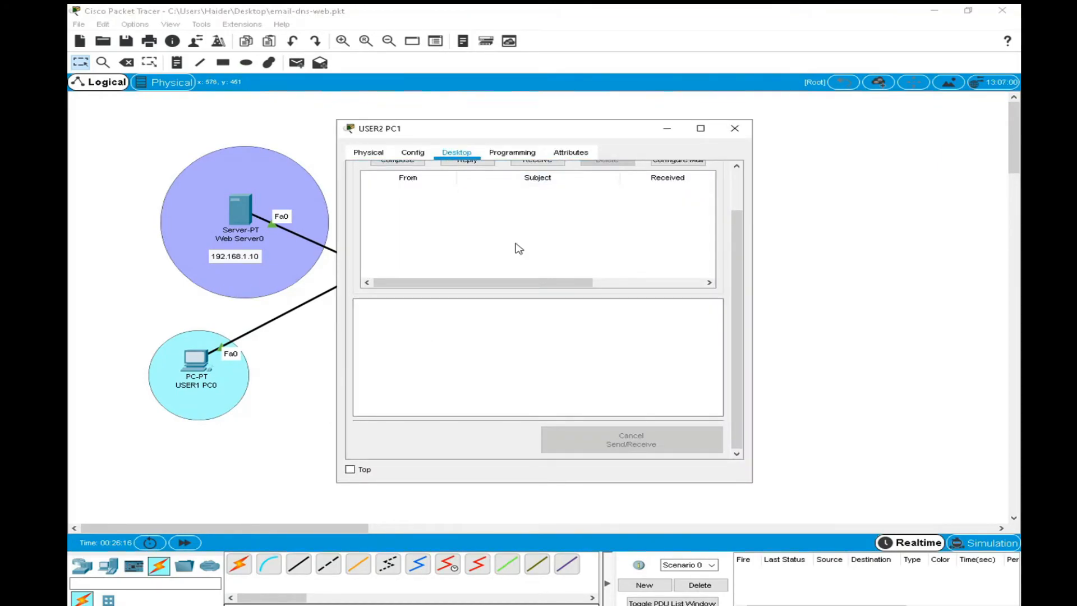
scroll(514, 245, "up", 2)
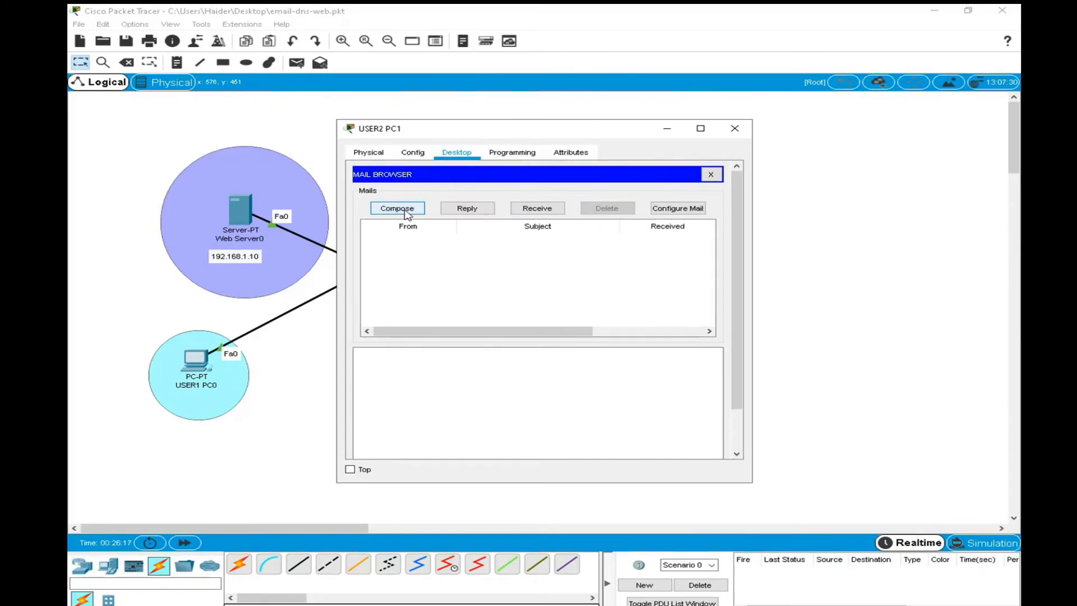
left_click(735, 128)
Compose a mail on USER1 PC0 to user2's utas.com address with subject "test email" and body "this is my test email".
left_click(195, 365)
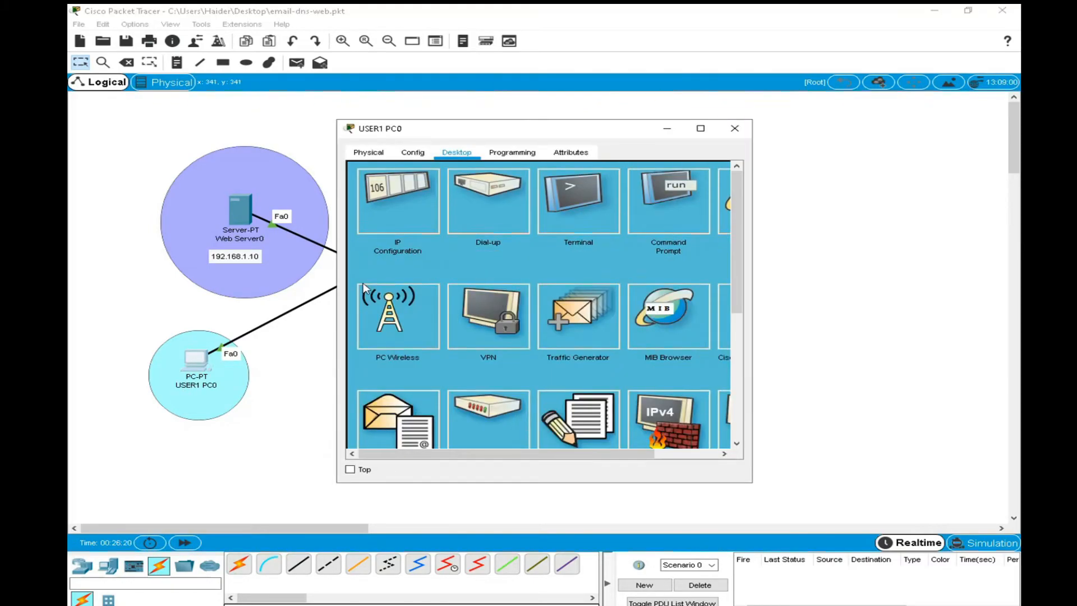
scroll(355, 418, "down", 2)
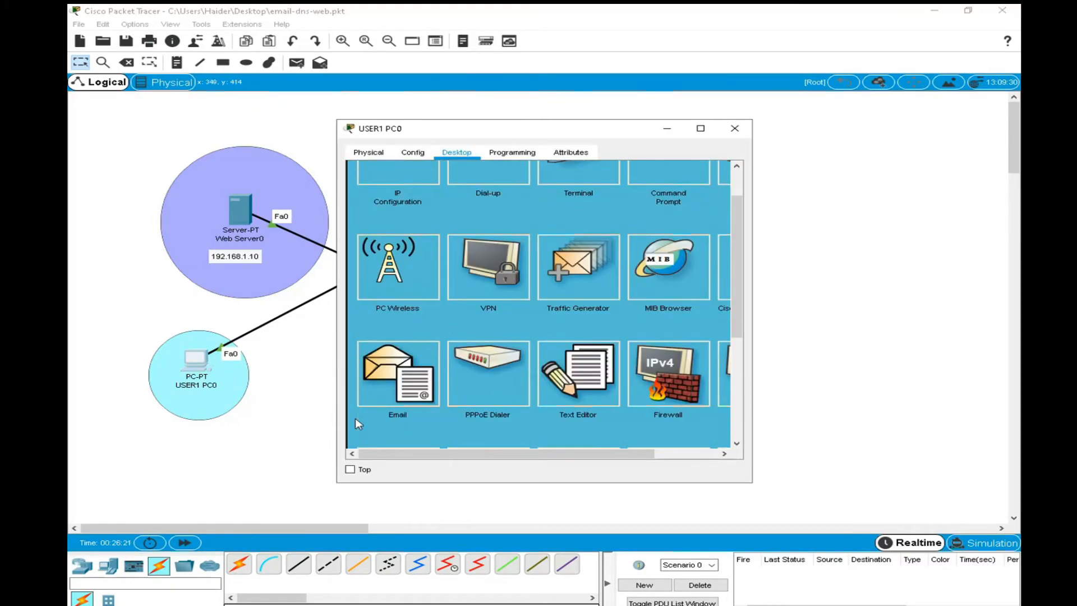
left_click(400, 374)
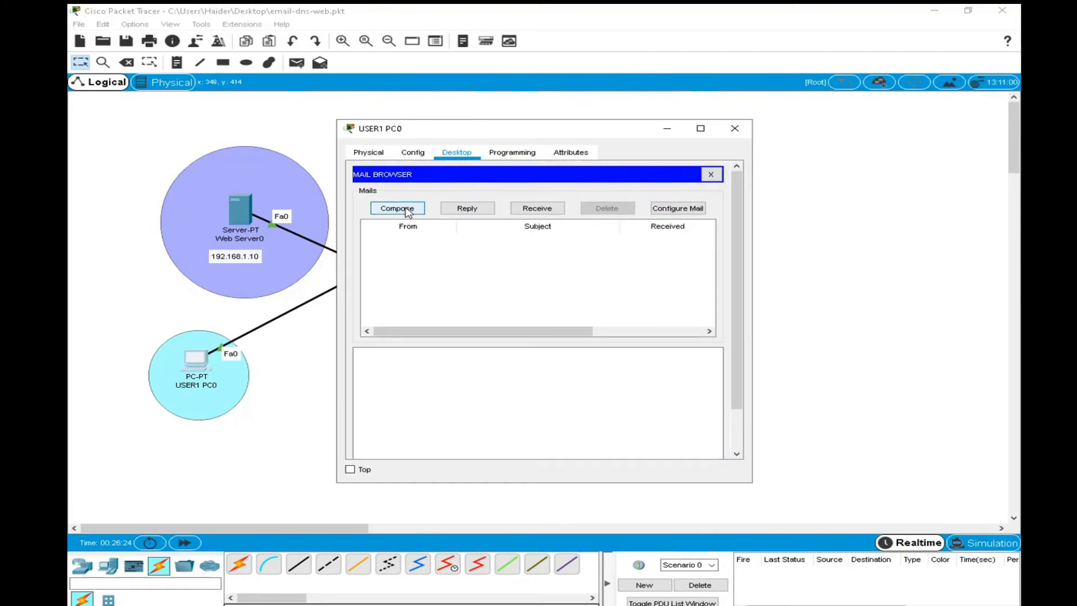
left_click(397, 208)
left_click(476, 197)
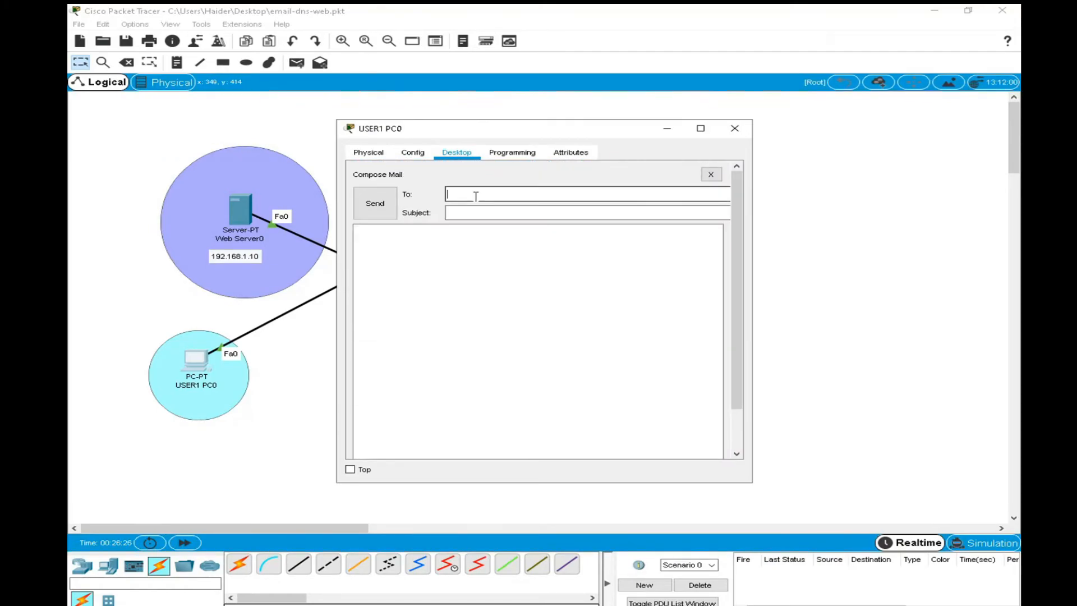
type("user2@utas.com")
left_click(493, 212)
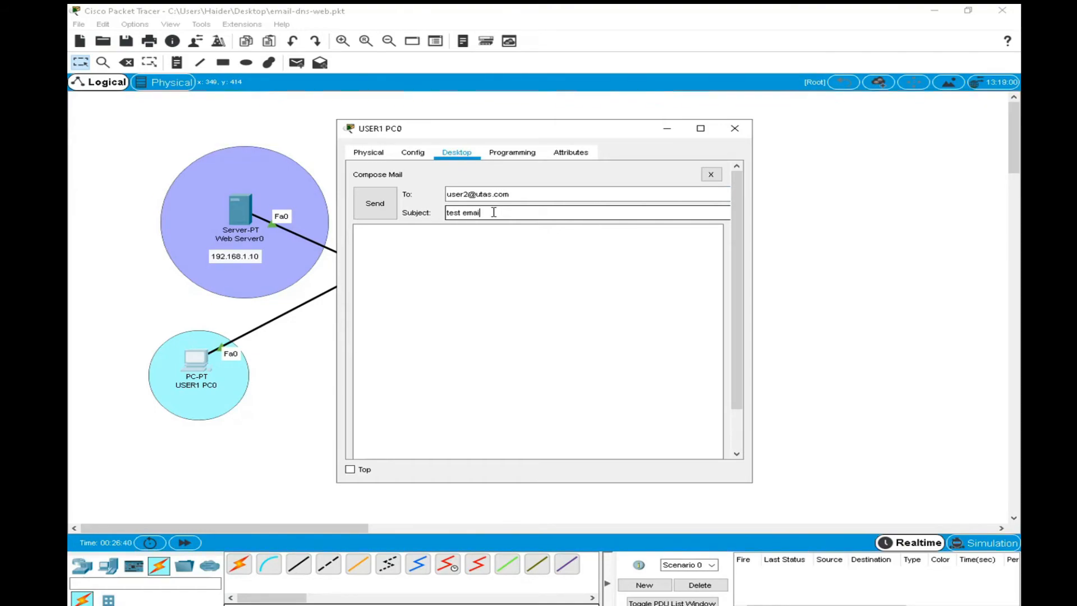
left_click(448, 243)
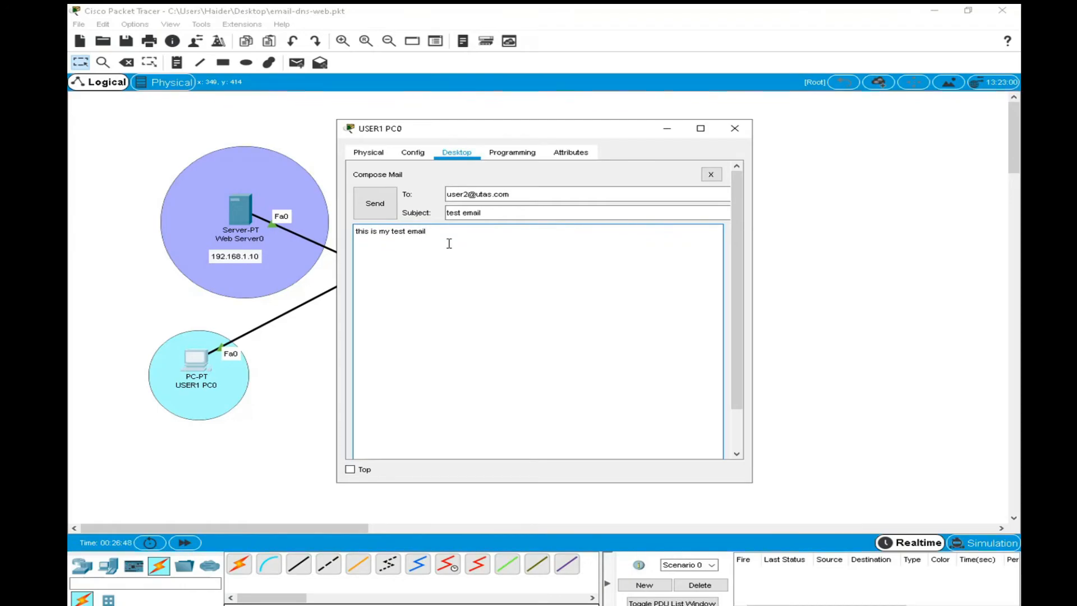
Try to send the composed test email from USER1 PC0, then dismiss the dialog and close the PC's window.
left_click(375, 203)
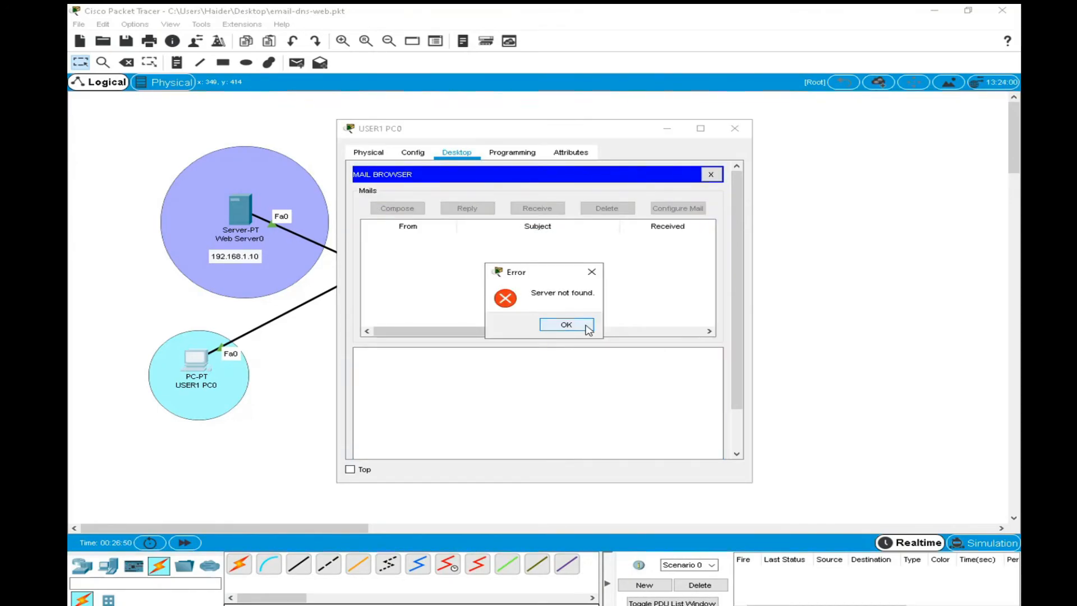
left_click(589, 328)
left_click(735, 128)
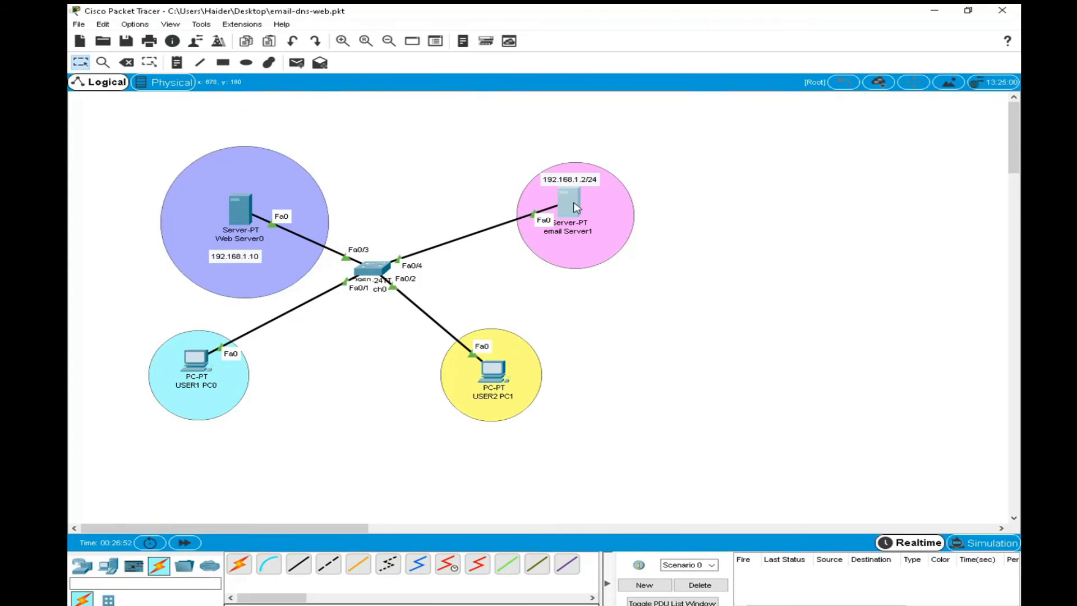
Check email Server1's desktop mail configuration for remaining user, server and logon entries, then close the server's window.
left_click(578, 209)
scroll(413, 345, "down", 1)
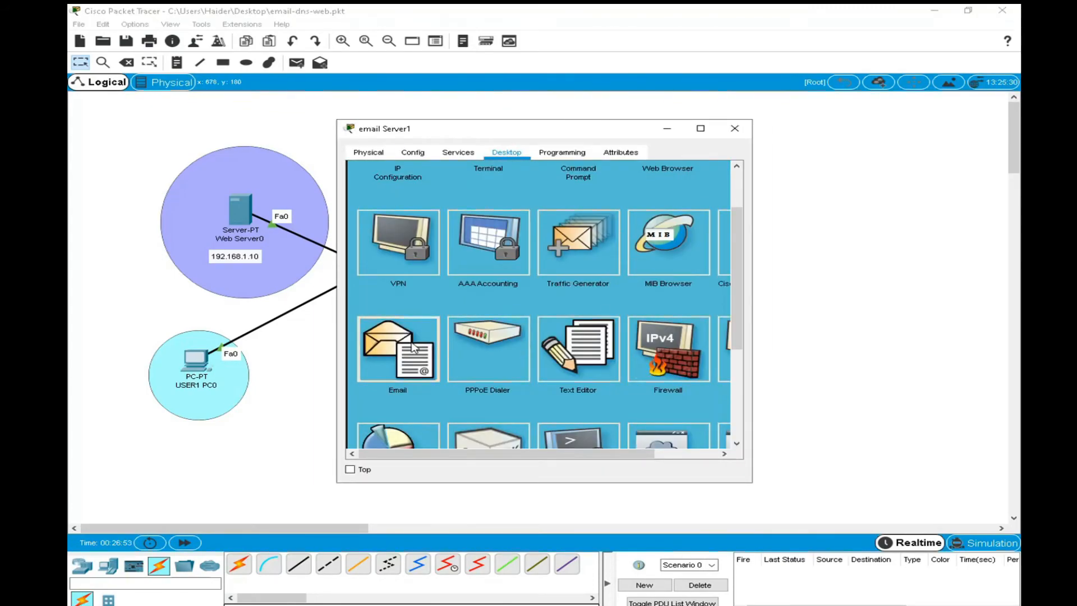
left_click(413, 346)
left_click(678, 208)
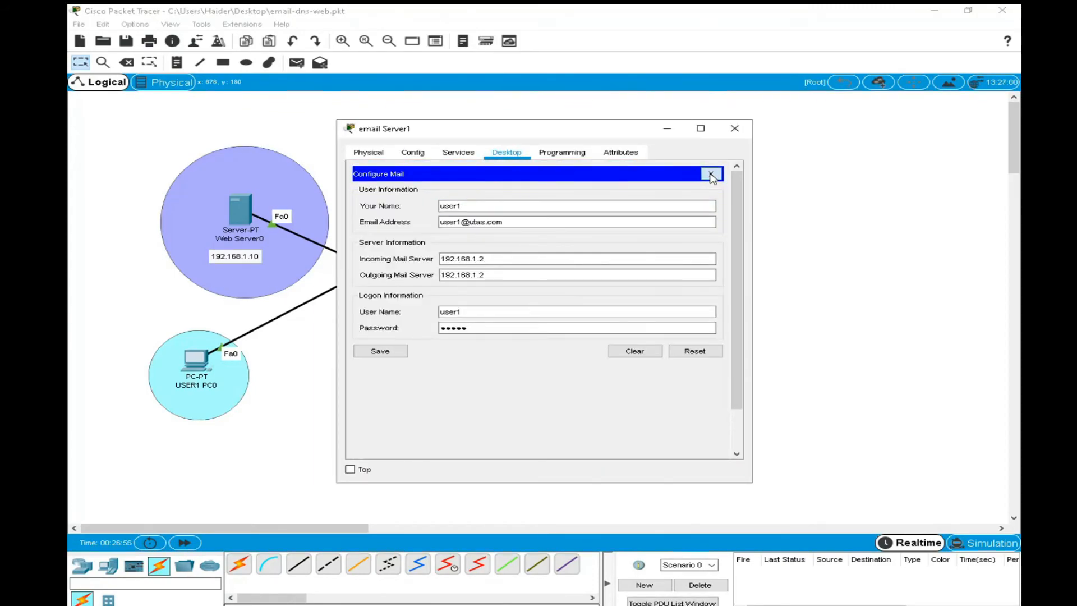
left_click(711, 173)
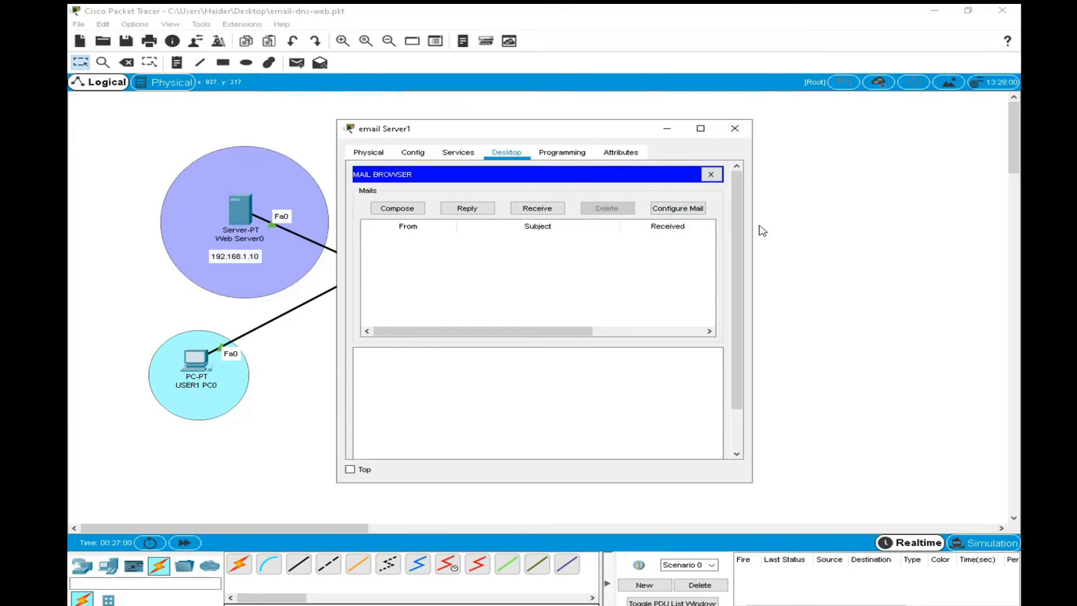
left_click(711, 174)
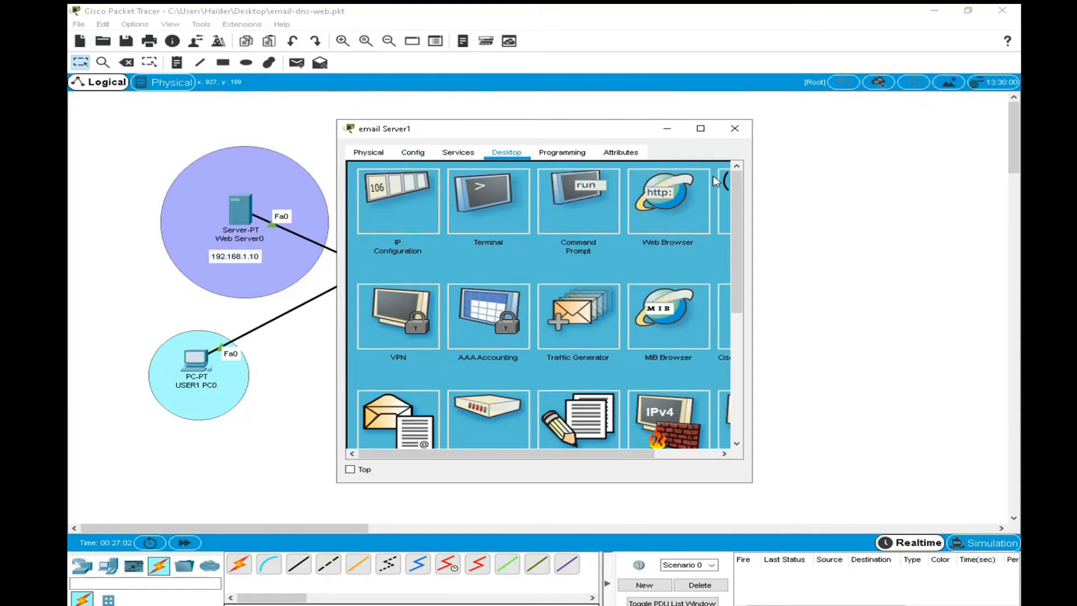
left_click(734, 128)
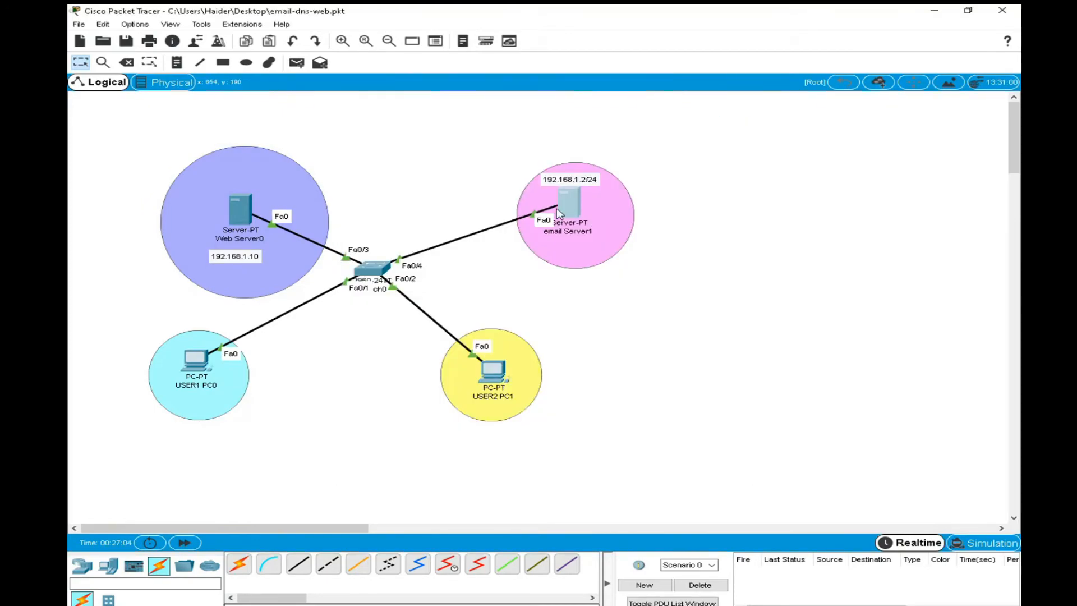
Move email Server1 out of the pink circle and delete it from the network.
left_click_drag(560, 212, 725, 194)
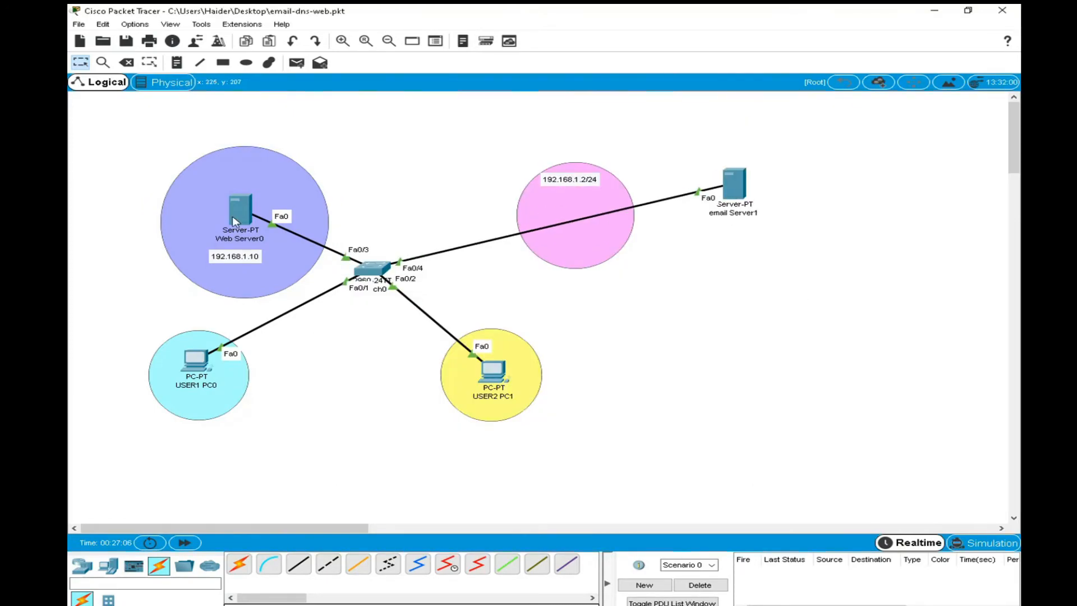
left_click(126, 63)
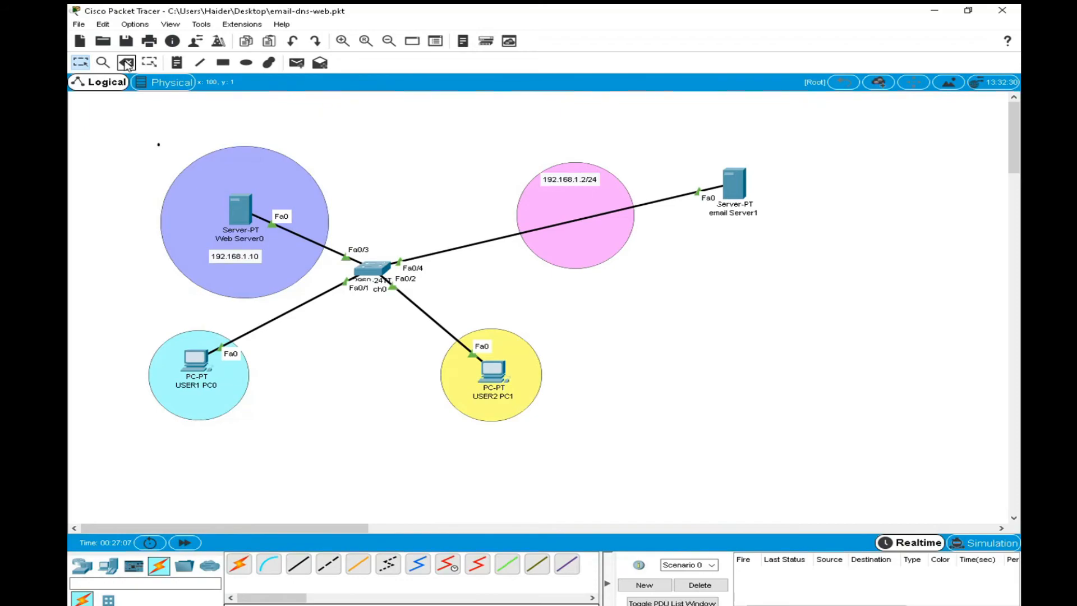
left_click(735, 187)
left_click(81, 62)
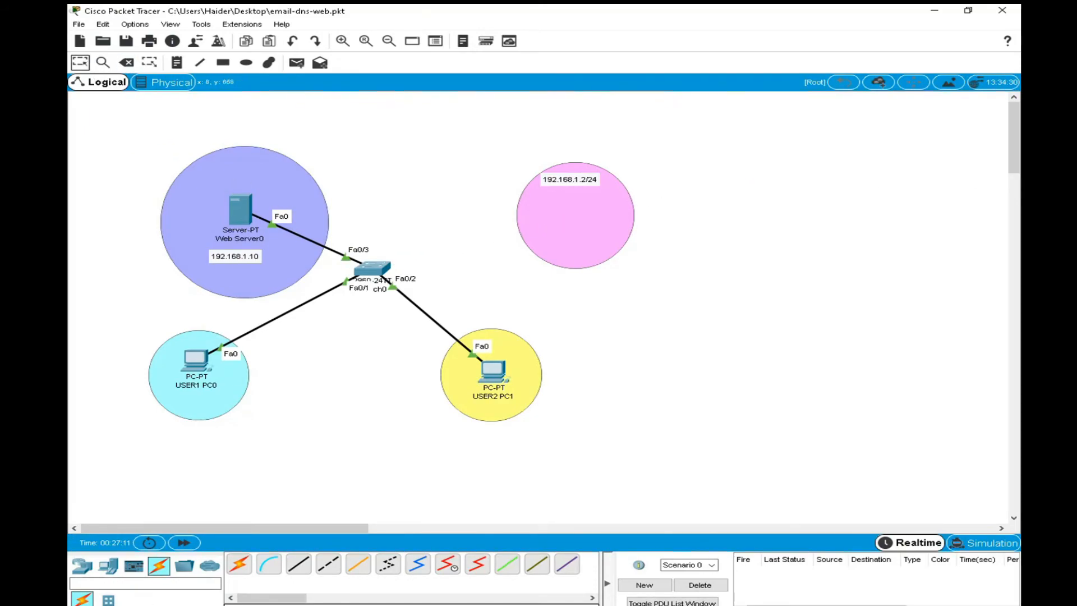
Place a new server inside the pink circle, name it email Server2, and briefly open and close its device window.
left_click(108, 565)
left_click(299, 563)
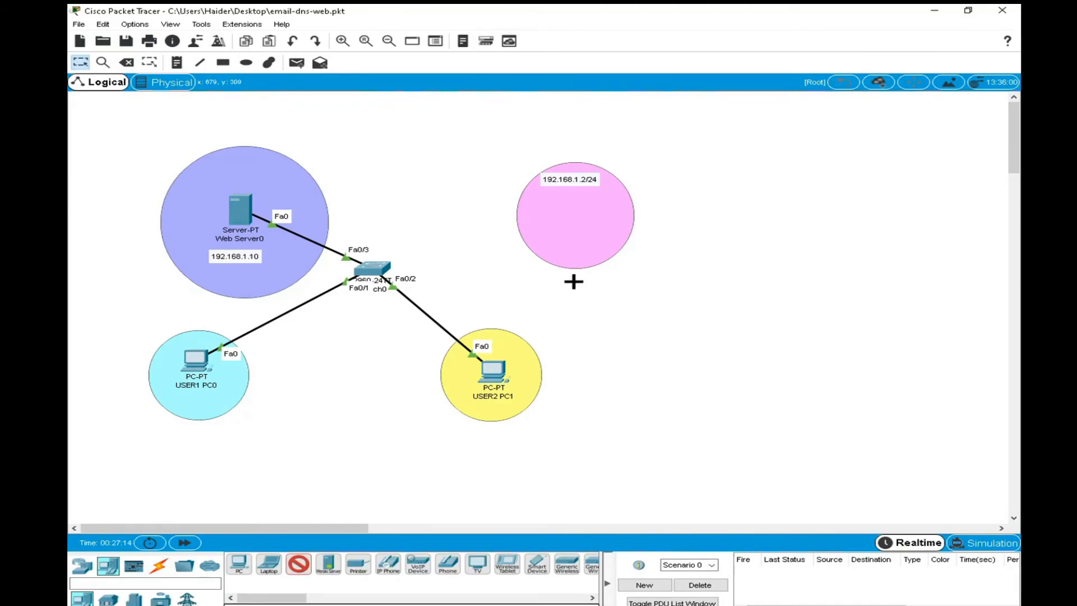
left_click(567, 217)
left_click(555, 248)
type("email Server2")
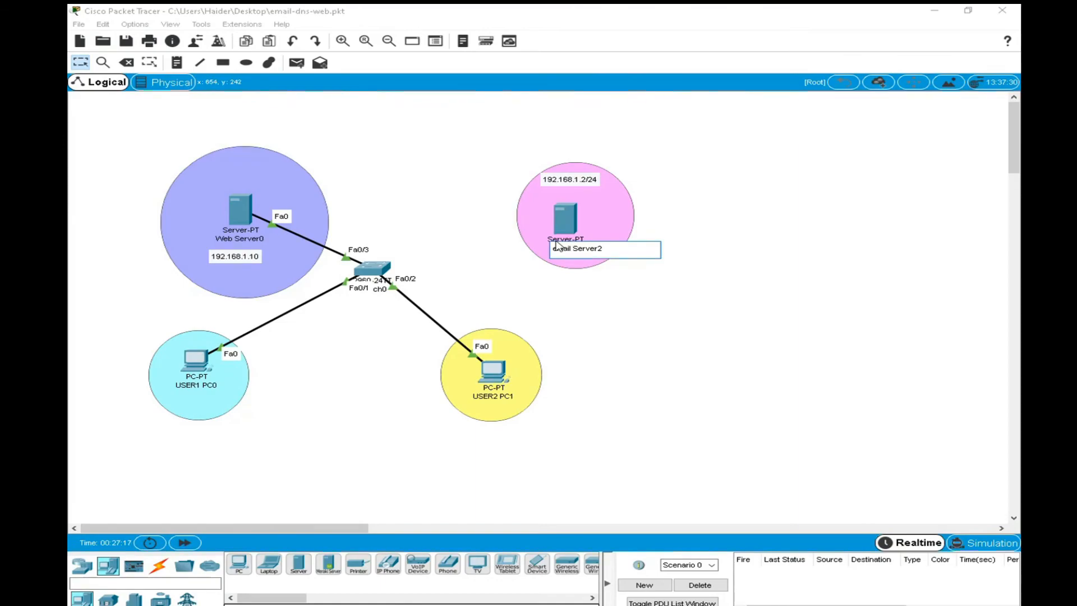
left_click(716, 202)
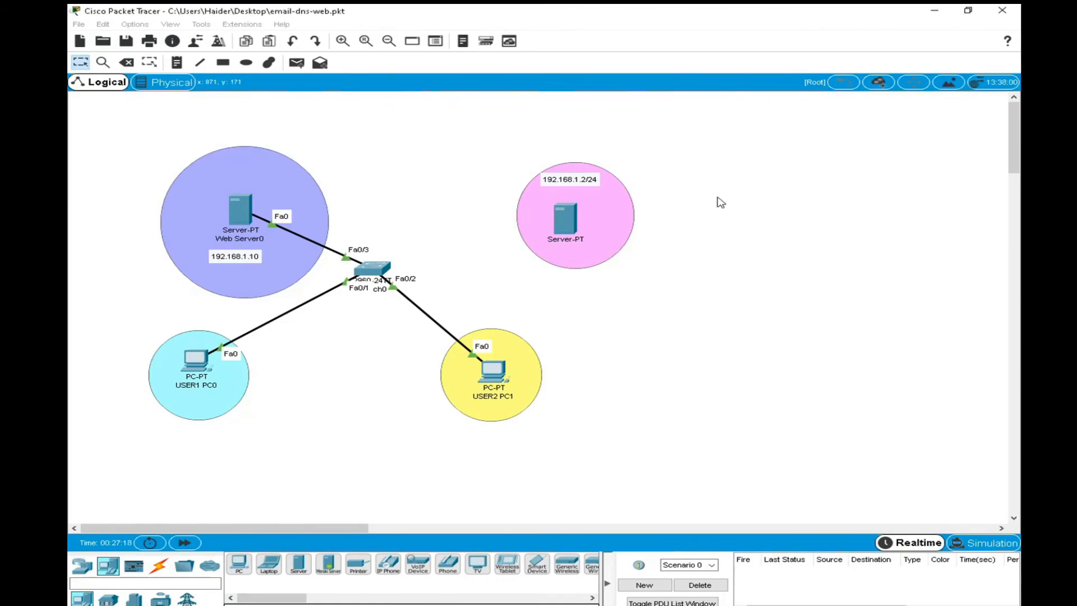
left_click(565, 219)
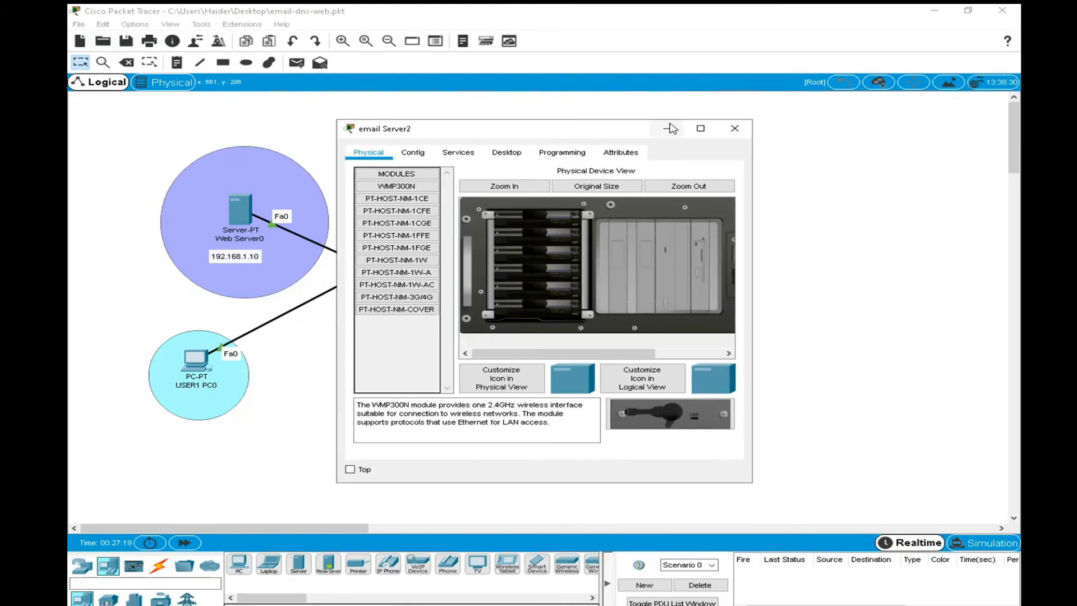
left_click(735, 128)
Connect email Server2's FastEthernet0 port to the switch's FastEthernet0/4 port with a copper straight-through cable.
left_click(164, 567)
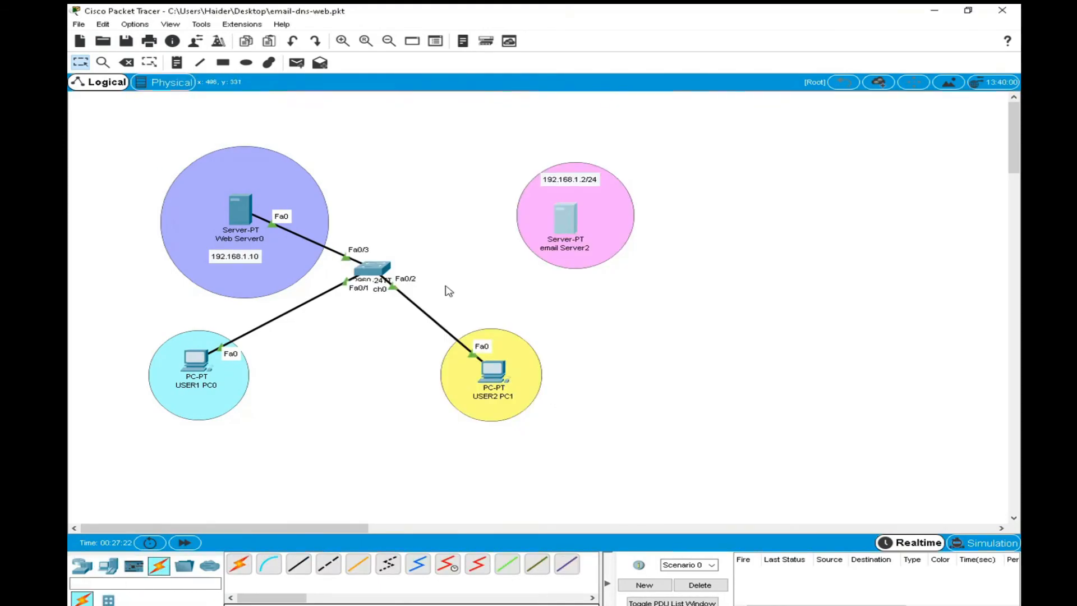
left_click(299, 564)
left_click(565, 219)
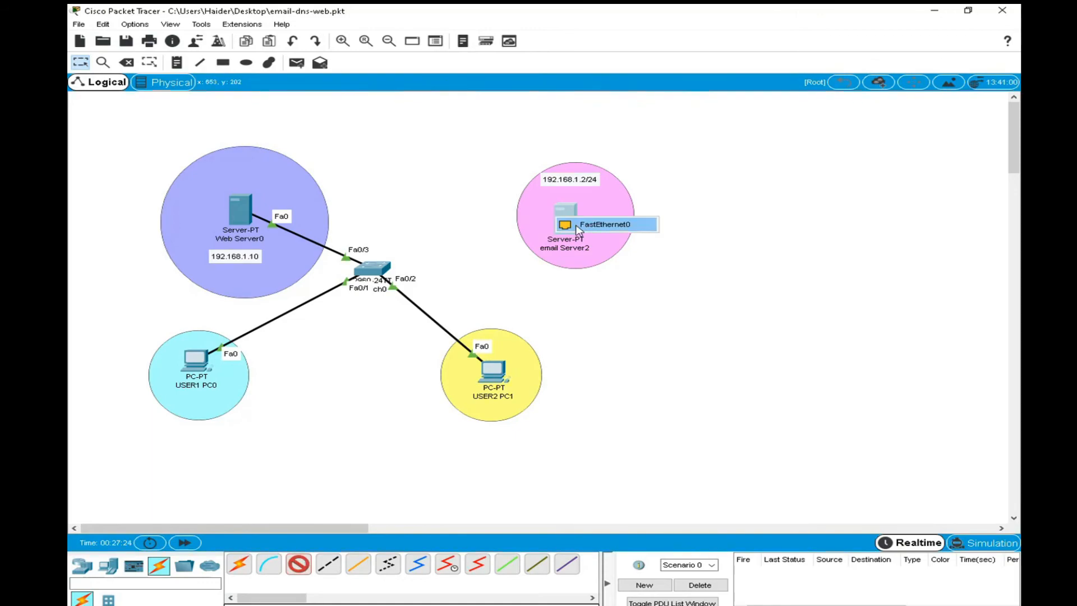
left_click(583, 227)
left_click(381, 272)
left_click(381, 271)
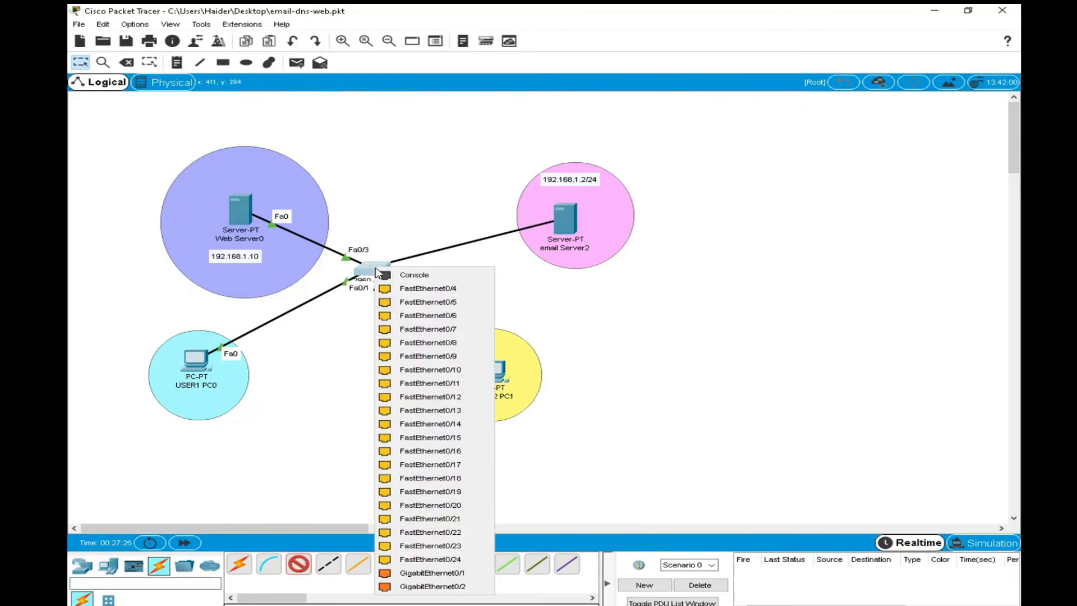
left_click(433, 289)
Assign email Server2 the static IPv4 address 192.168.1.2 with subnet mask 255.255.255.0.
left_click(576, 212)
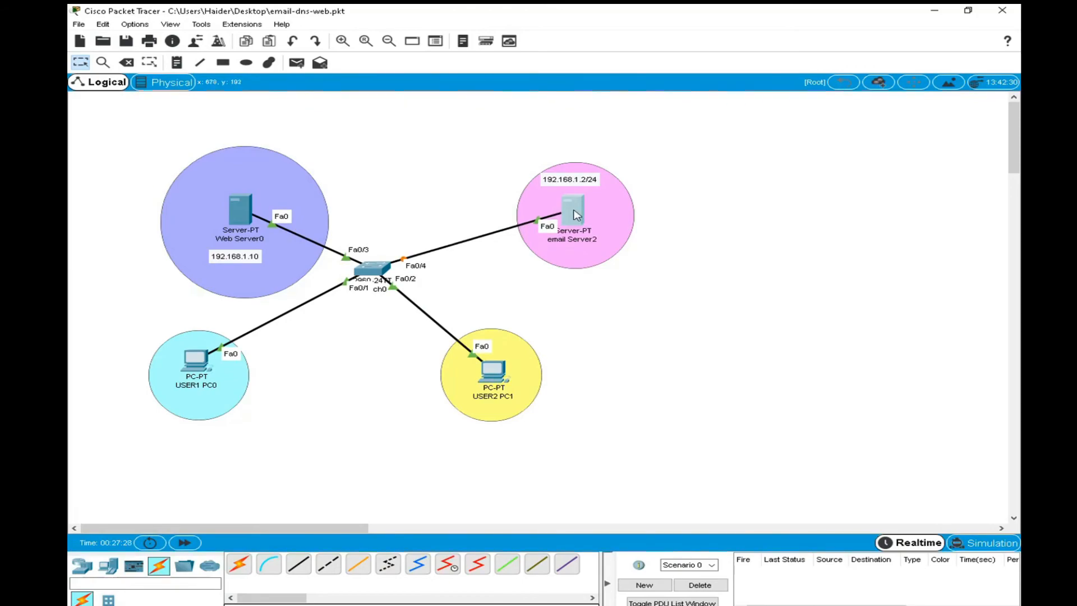
left_click(506, 152)
left_click(407, 197)
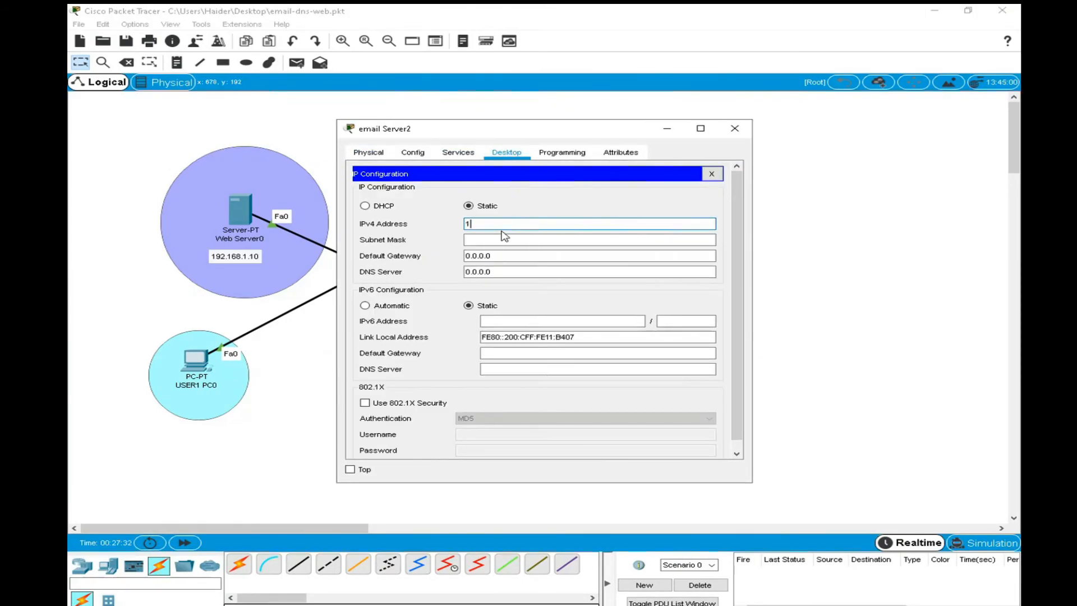
type("192.168.1.2")
left_click(504, 240)
left_click(509, 256)
Set email Server2's DNS server to 192.168.1.10 and close its IP configuration.
left_click(512, 270)
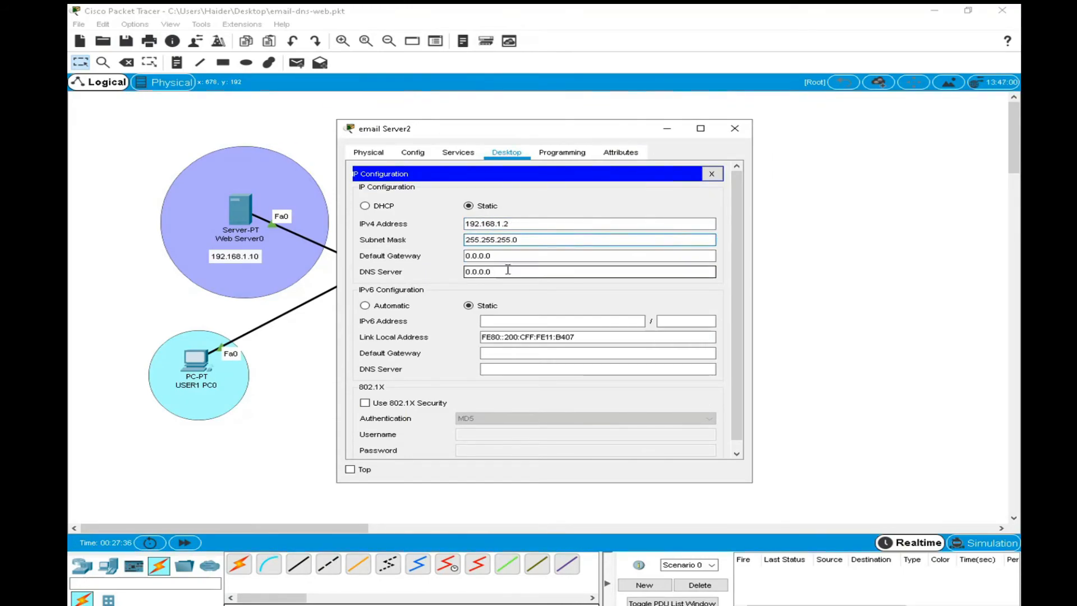
double_click(512, 268)
type("user2")
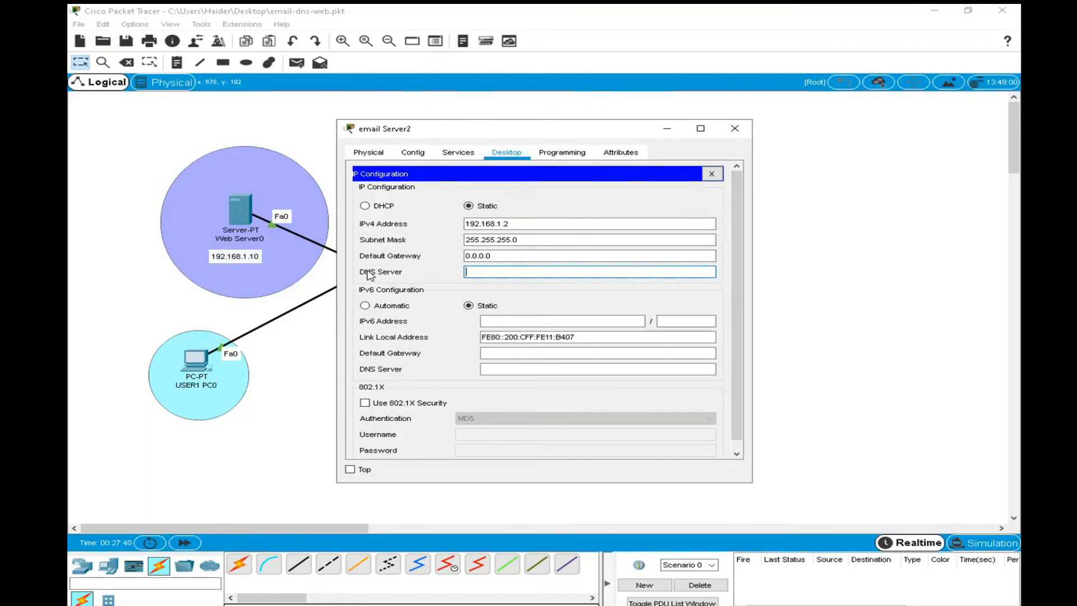
double_click(487, 223)
key("ctrl+c")
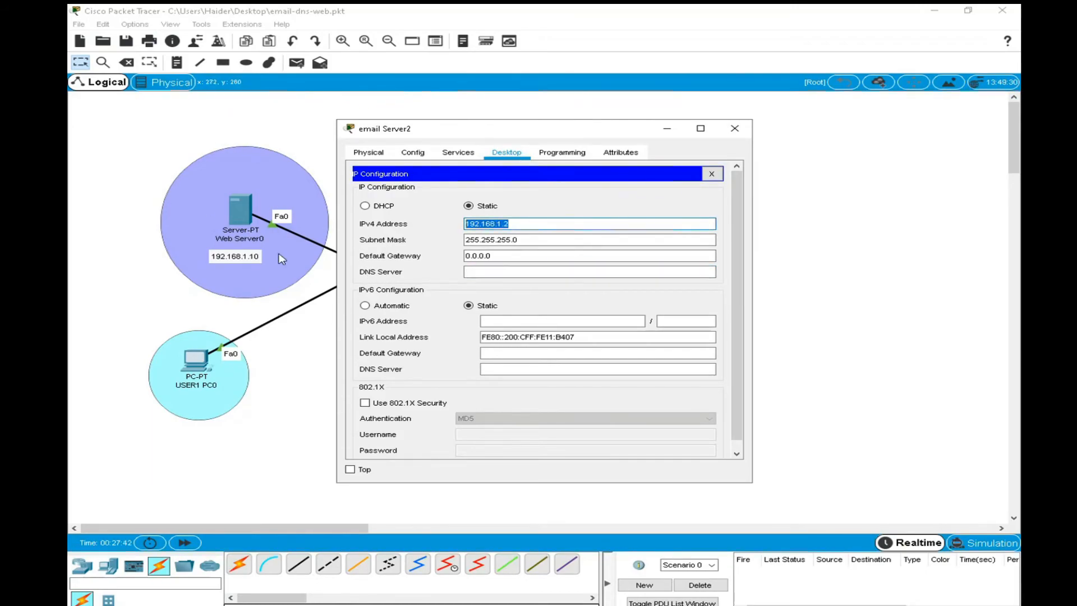
left_click(479, 272)
key("ctrl+v")
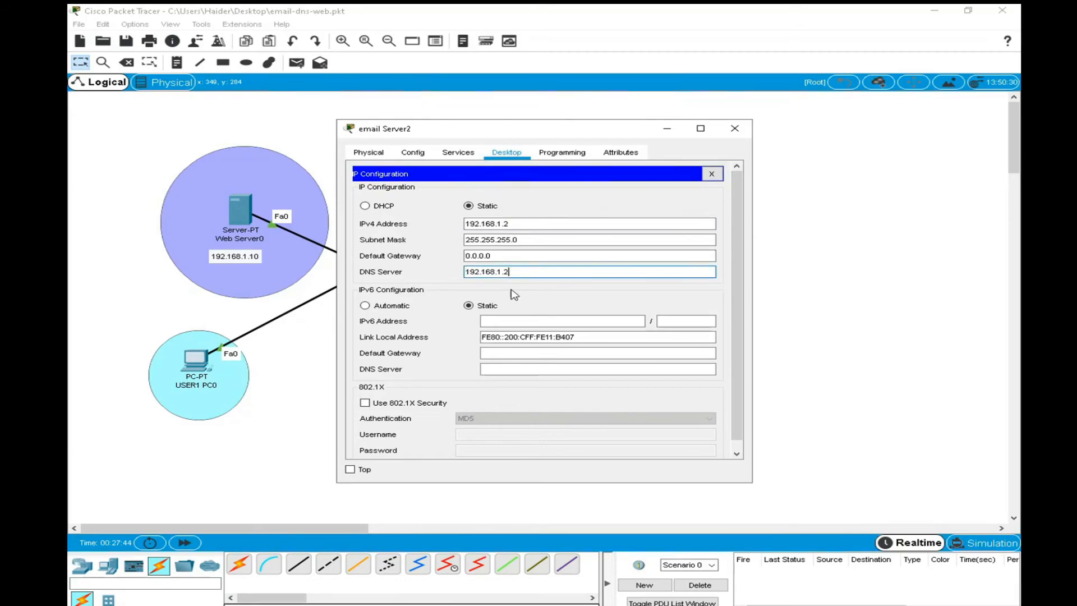
type("0")
key("Return")
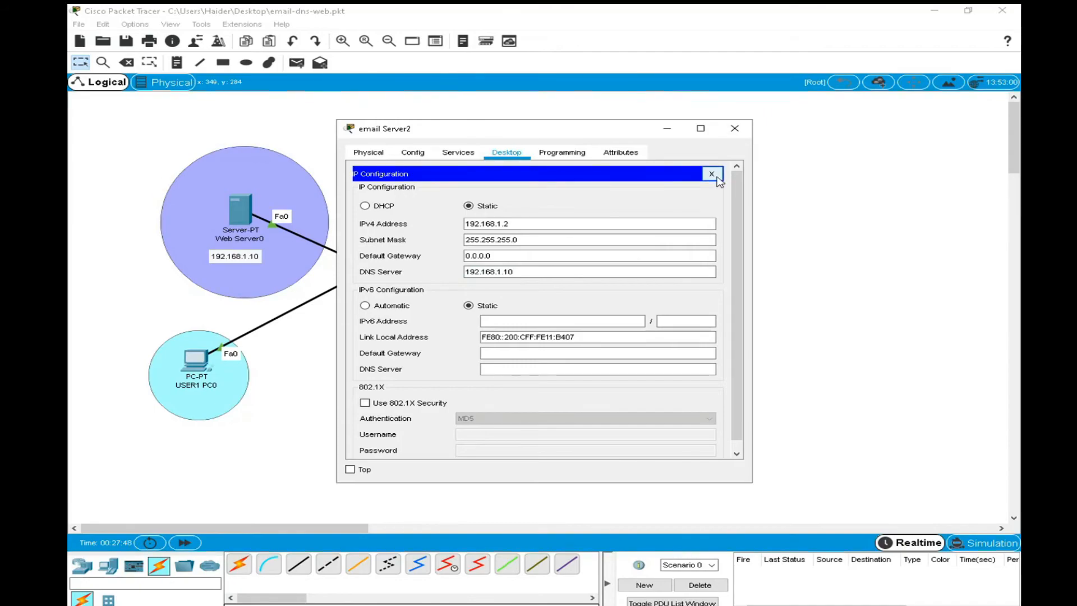
left_click(712, 173)
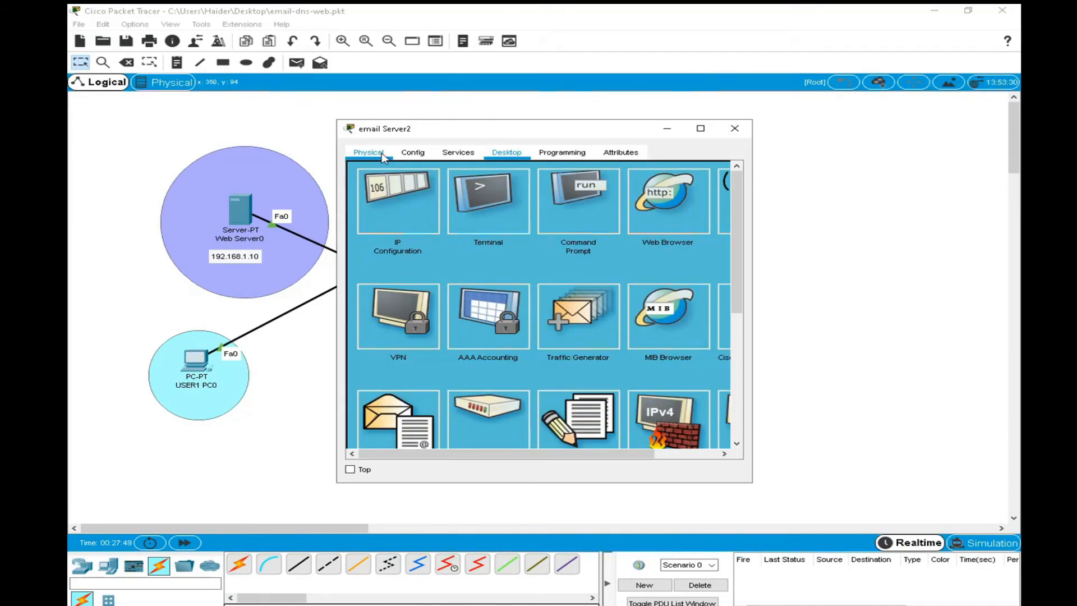
Set the mail domain name of email Server2's EMAIL service to utas.com.
left_click(458, 152)
left_click(418, 281)
left_click(541, 239)
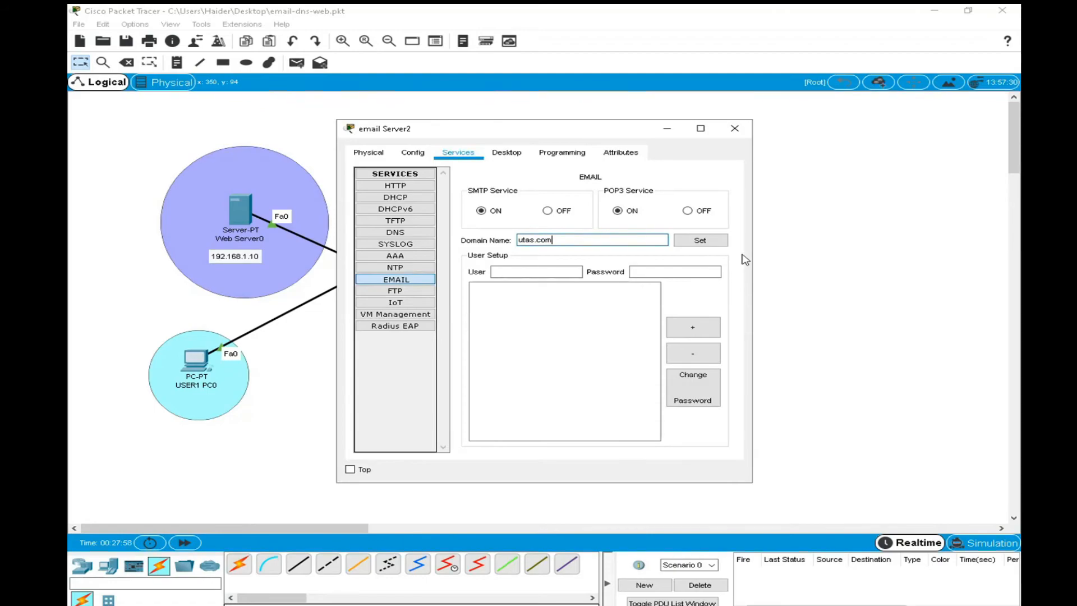
left_click(713, 241)
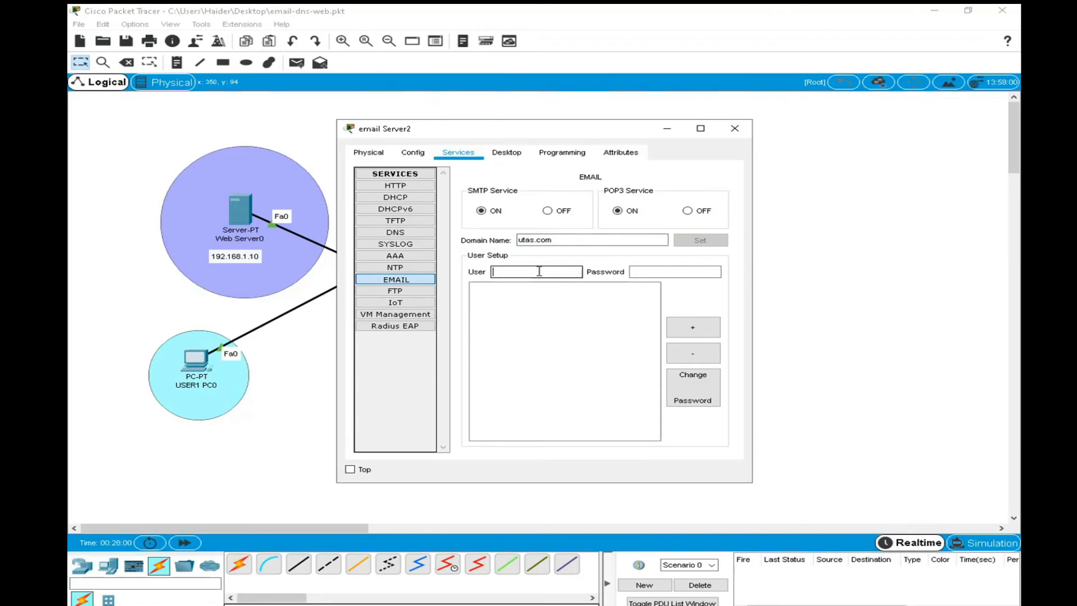
Add the mail accounts user1 and user2 with their passwords on email Server2, and close the server's window.
type("user1")
left_click(662, 273)
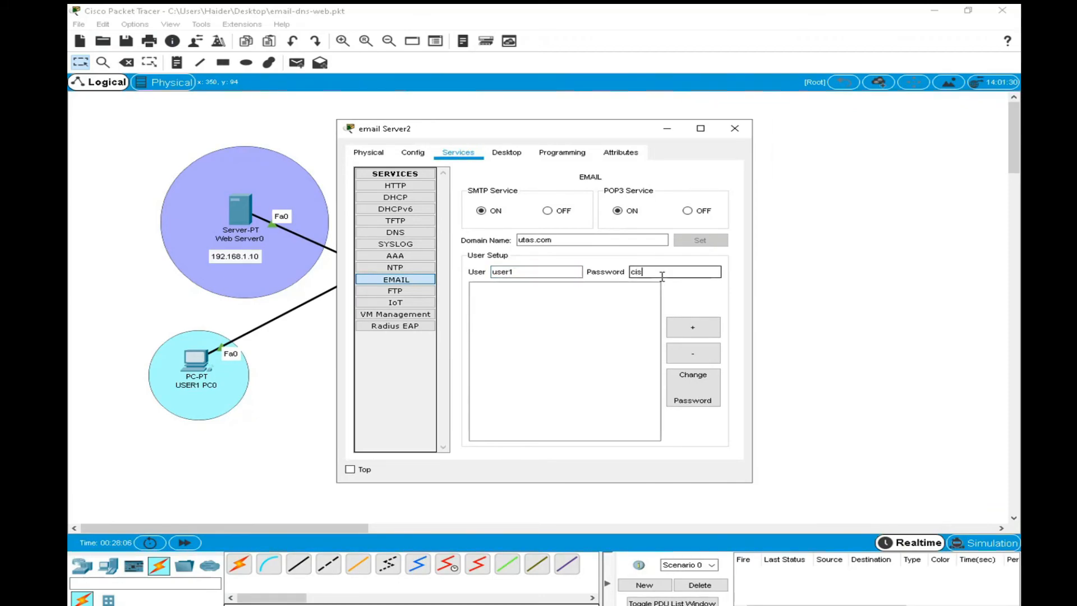
left_click(693, 328)
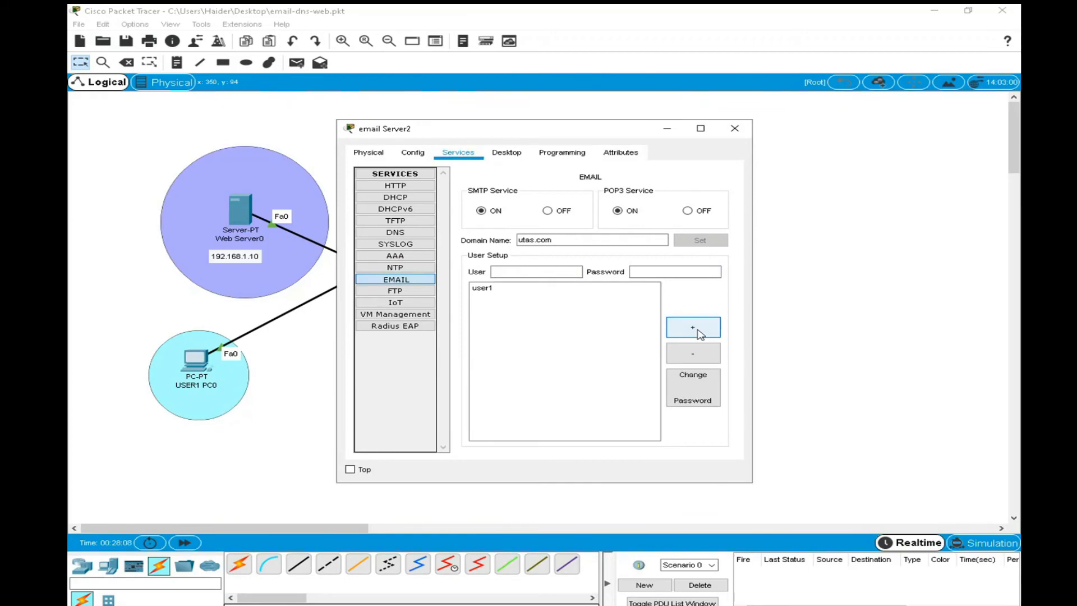
left_click(505, 273)
type("user2")
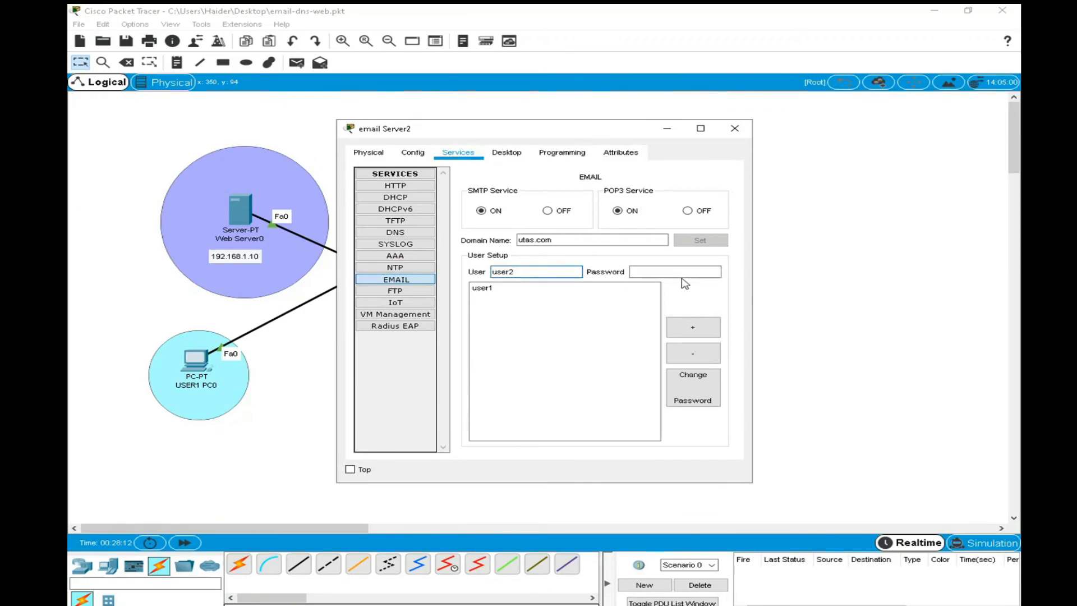
left_click(671, 274)
type("12345")
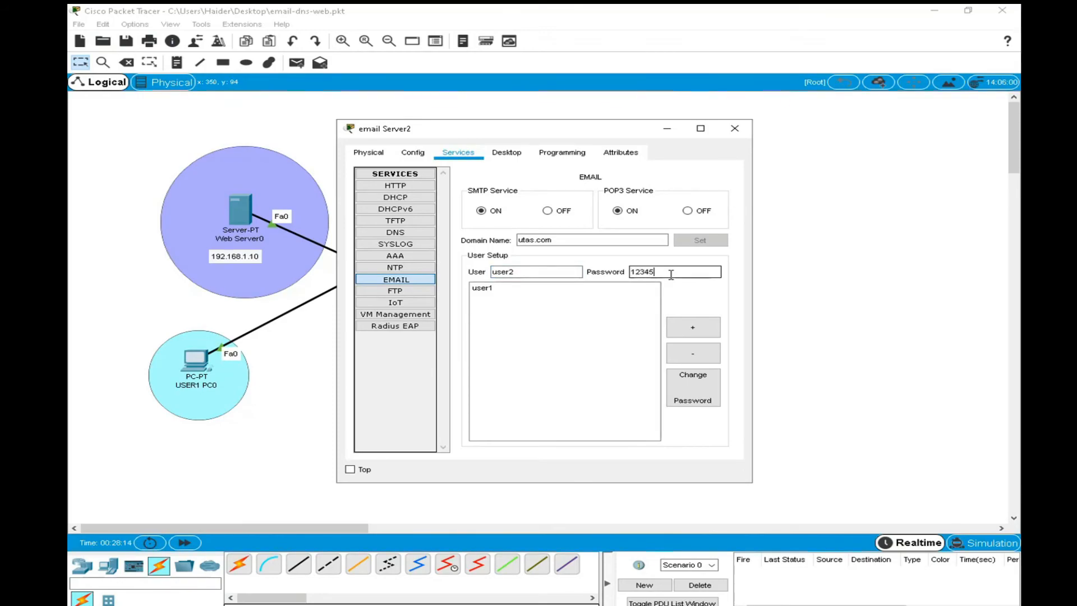
left_click(693, 327)
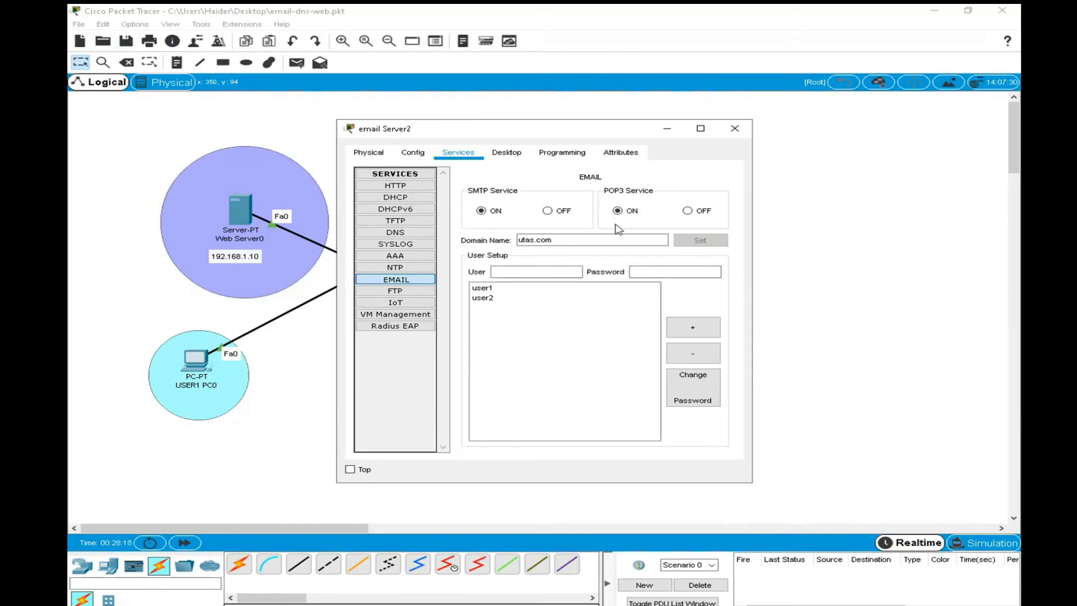
left_click(738, 133)
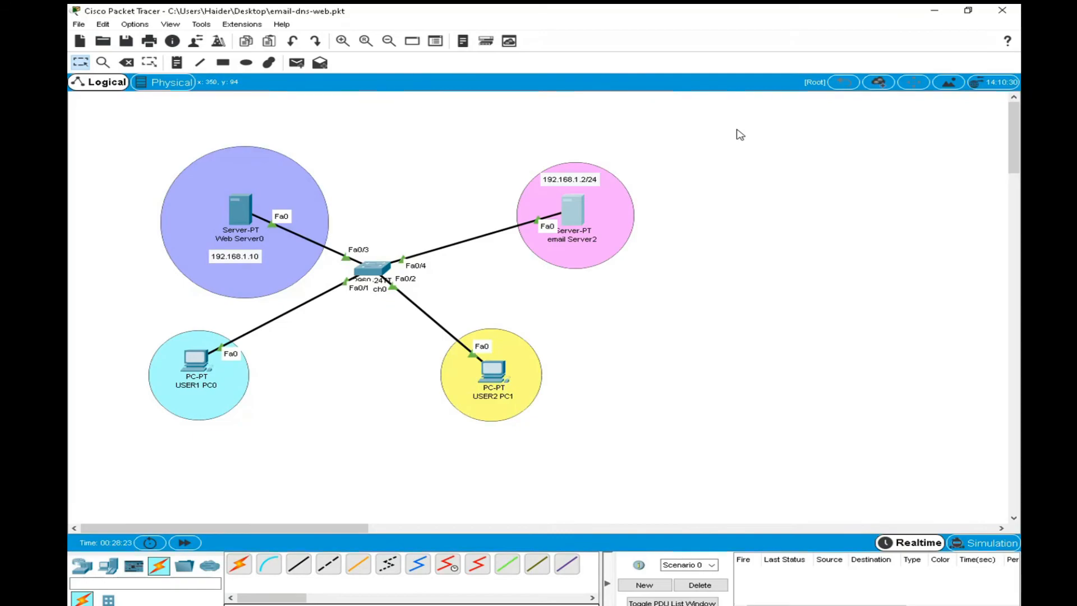
Compose an email on USER1 PC0 addressed to user2's mailbox, with subject "test" and body "hello how are thie is my test email".
left_click(196, 368)
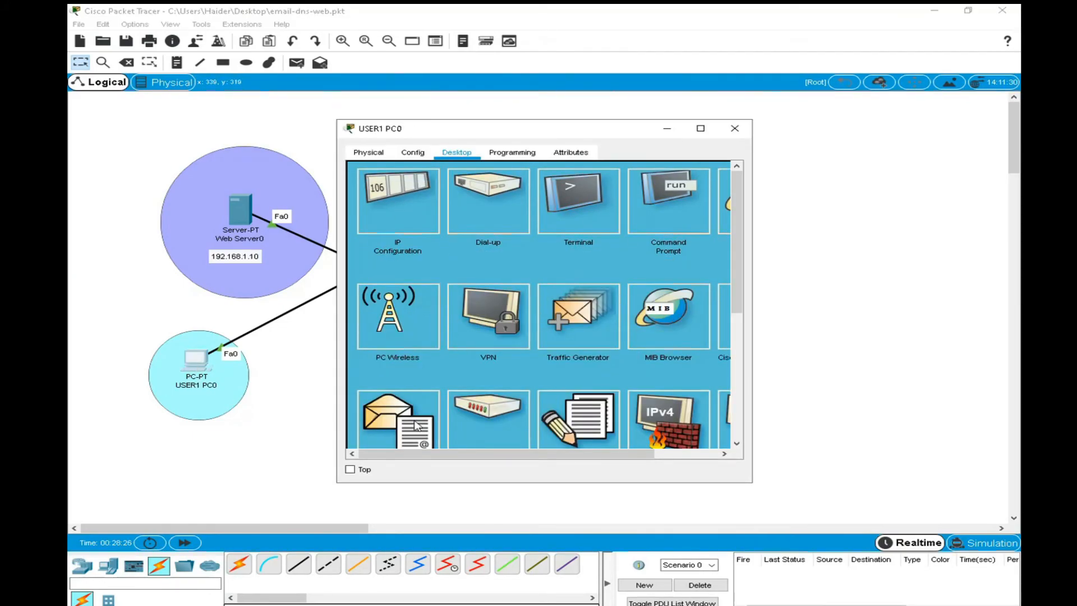
left_click(396, 429)
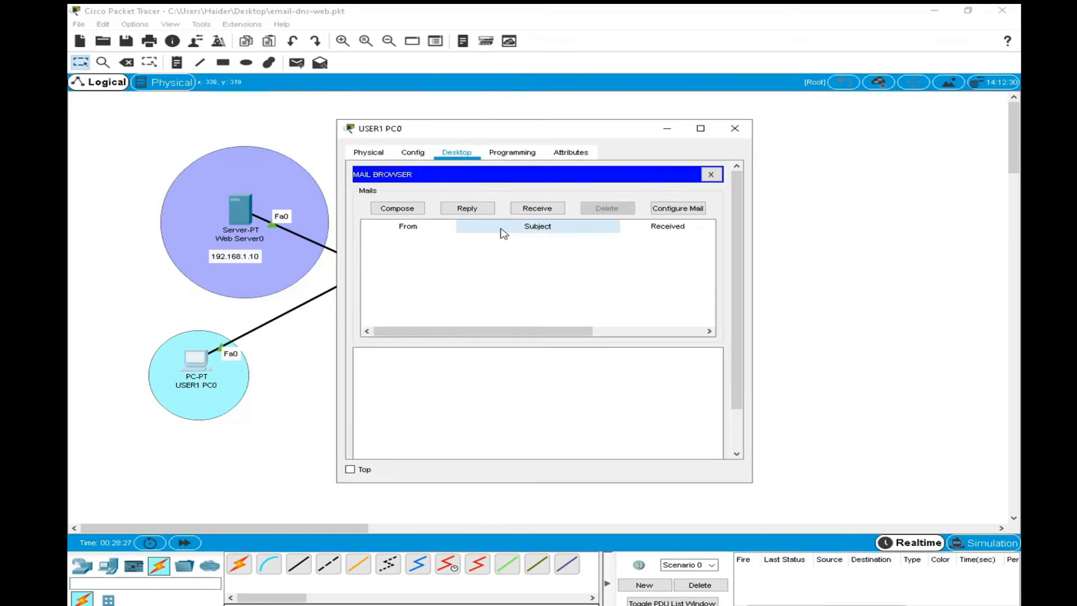
left_click(396, 208)
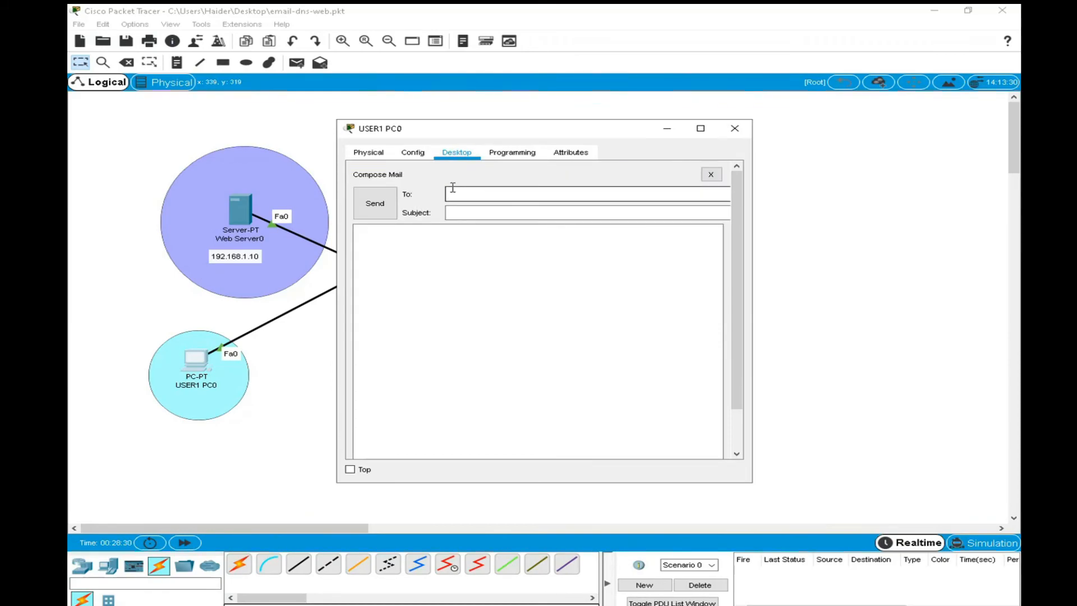
type("user2@utas.com")
left_click(462, 215)
type("test")
left_click(436, 257)
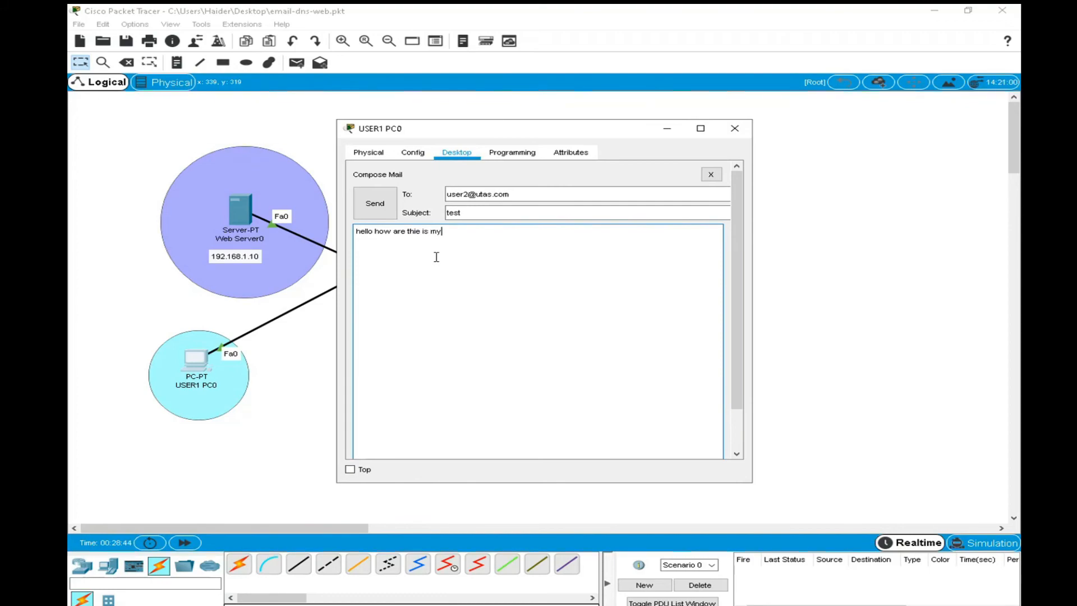
type("t email")
Try to send the composed email from USER1 PC0, widen its window, dismiss the dialog and minimize the window.
left_click(381, 207)
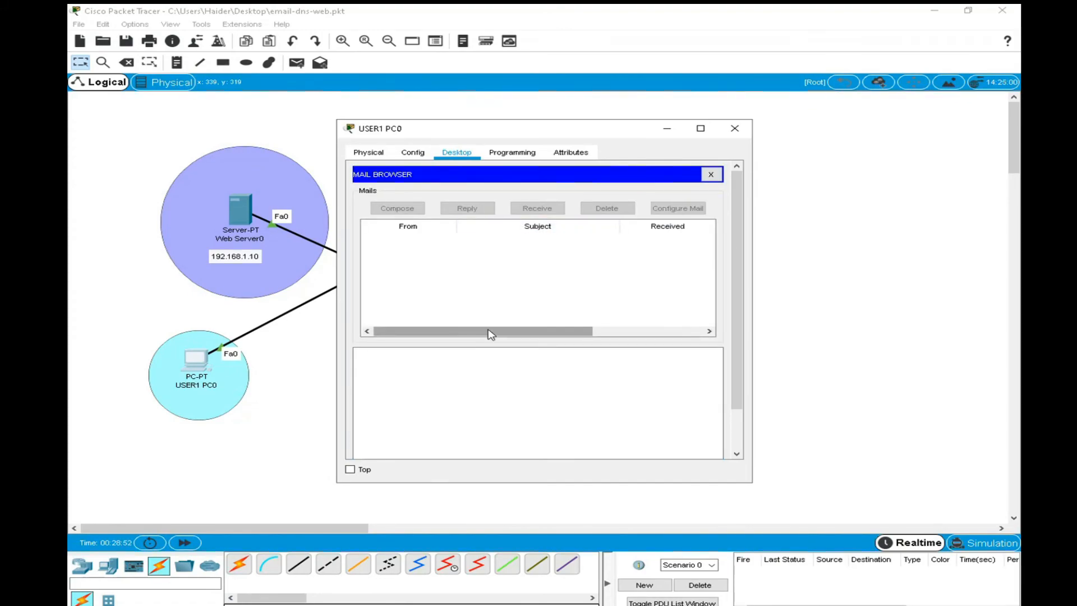
left_click_drag(752, 291, 871, 299)
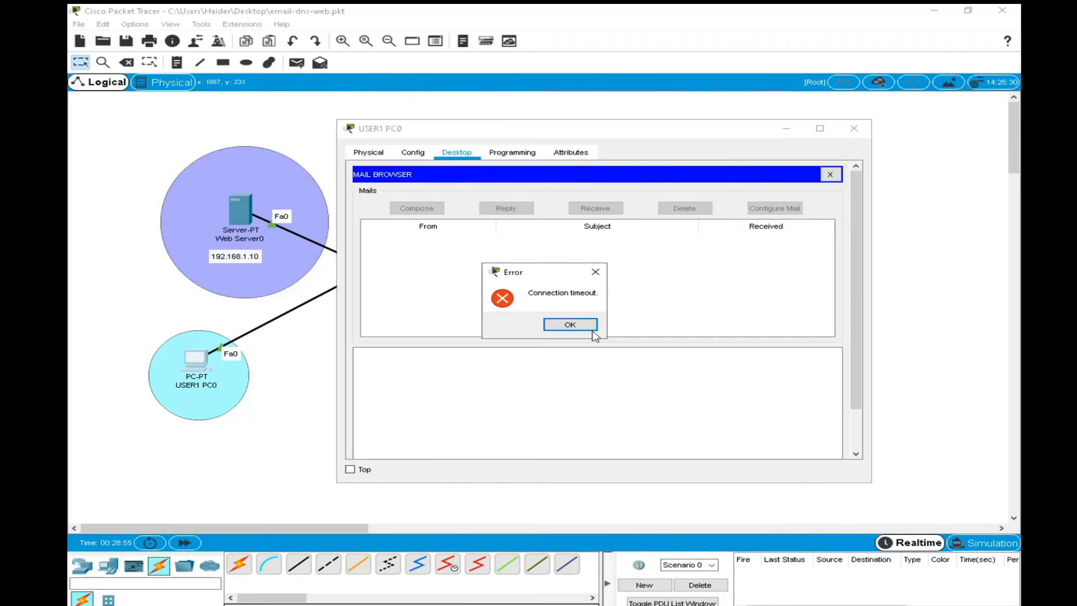
left_click(593, 329)
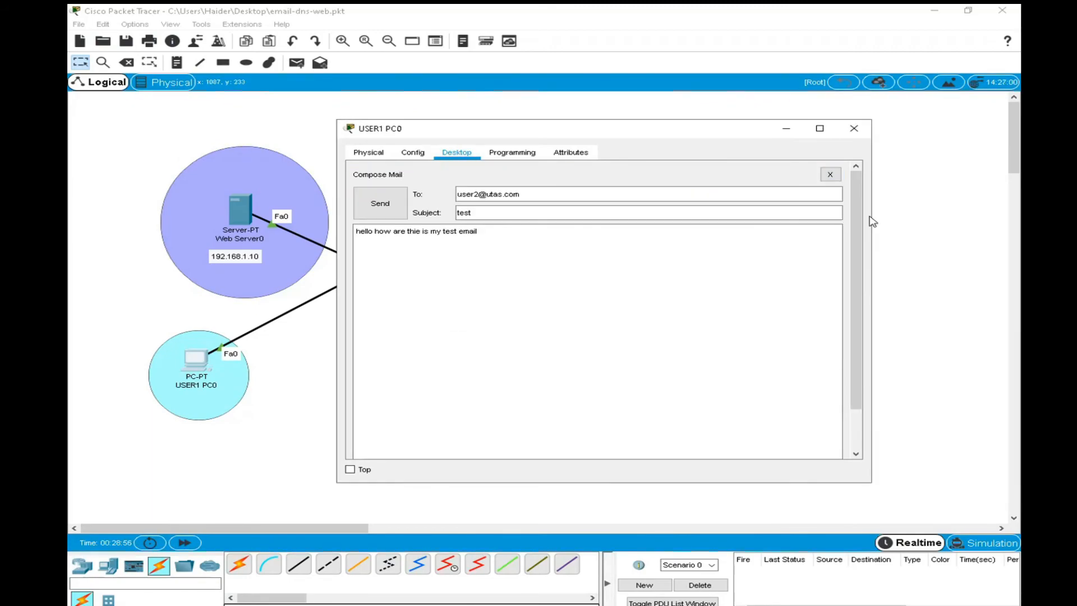
left_click(790, 130)
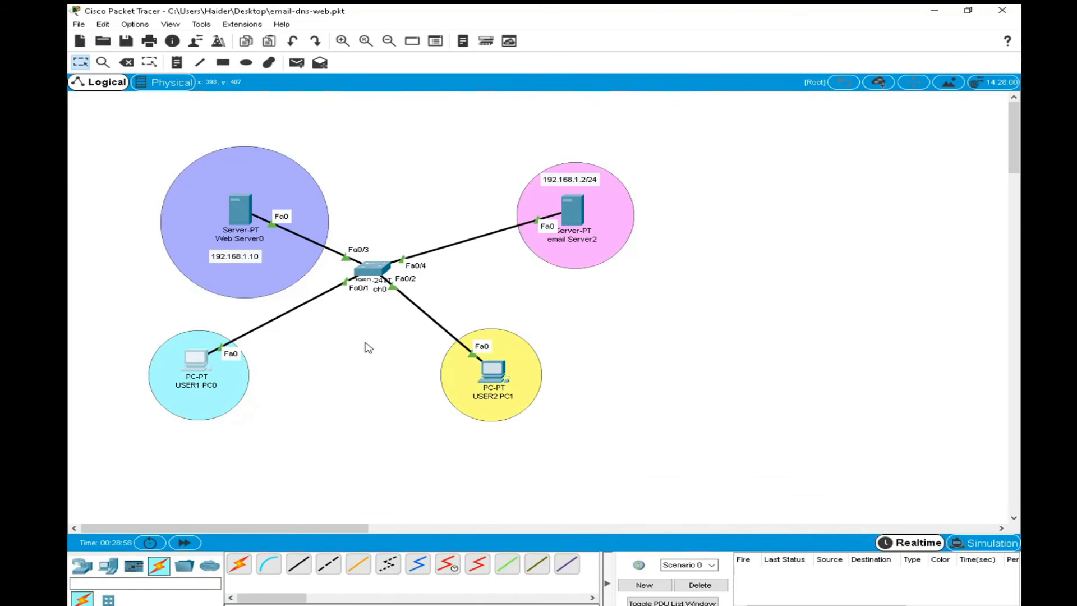
Test connectivity with a simple PDU from USER1 PC0 to email Server2 and select its entry in the PDU list.
left_click(298, 64)
left_click(194, 368)
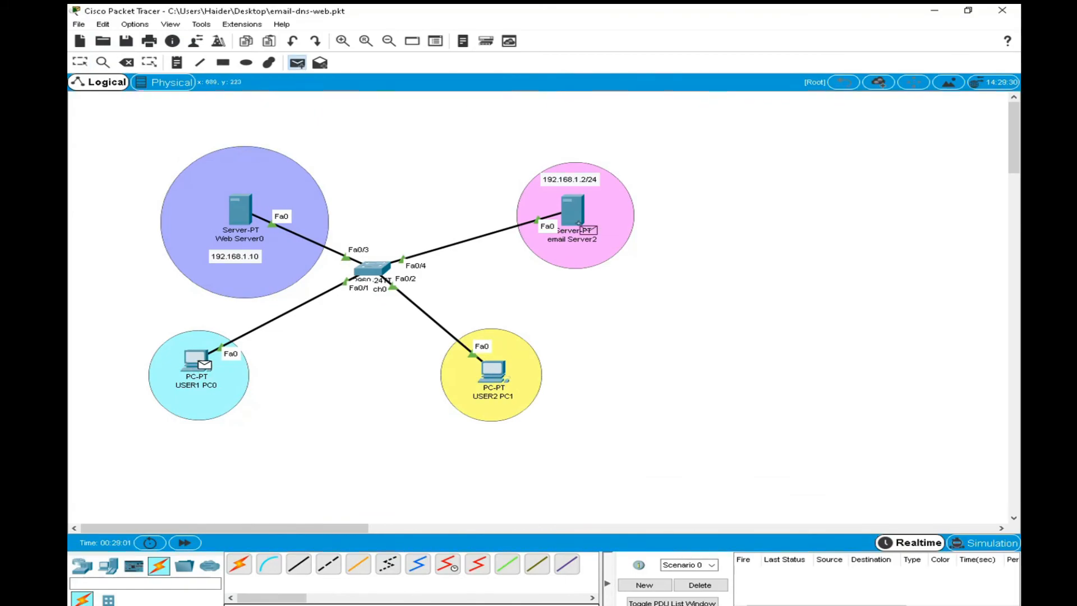
left_click(580, 214)
left_click(761, 573)
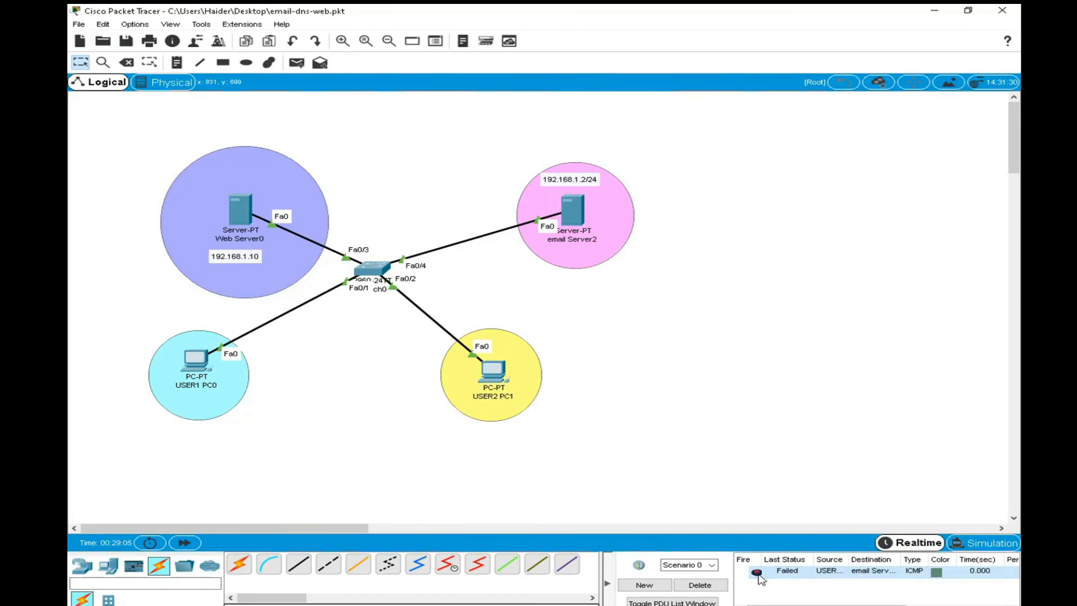
Check the IPv4 address and subnet mask in email Server2's IP configuration, then close the server's window.
left_click(584, 212)
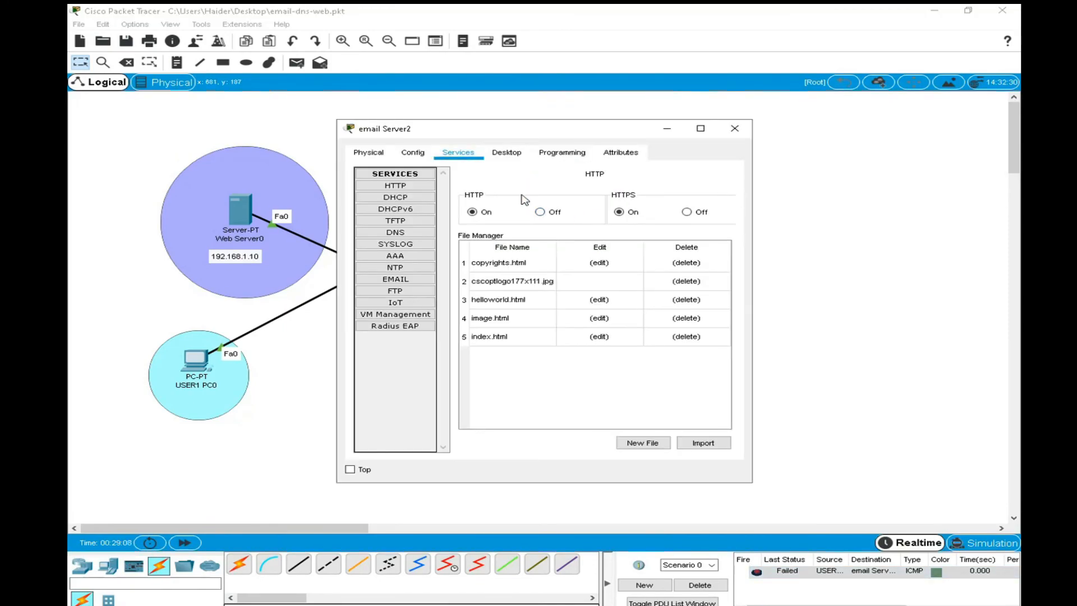
left_click(507, 152)
left_click(419, 206)
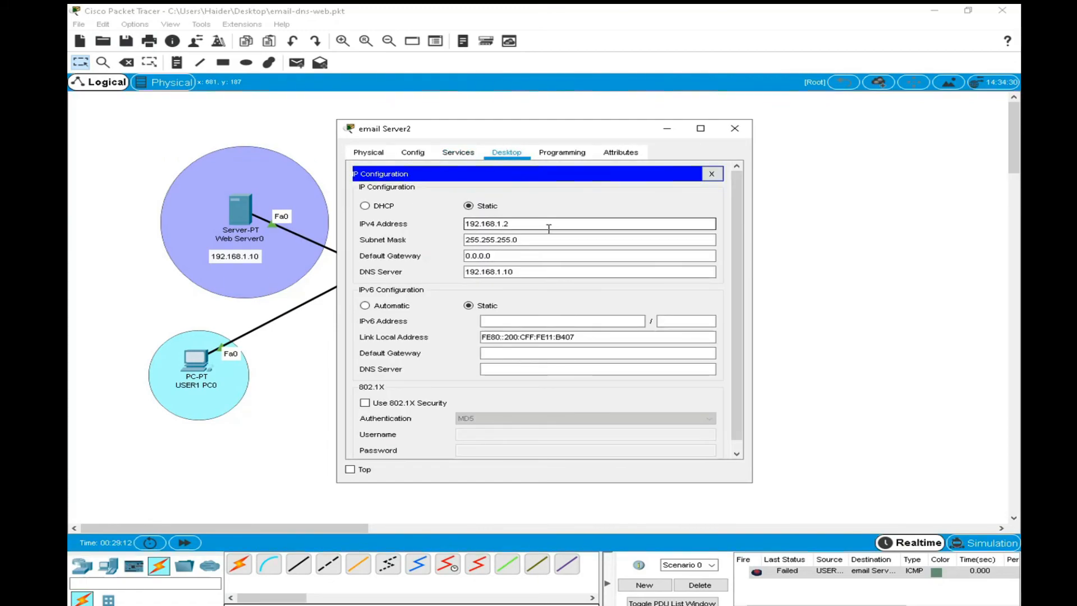
left_click(496, 237)
left_click(523, 224)
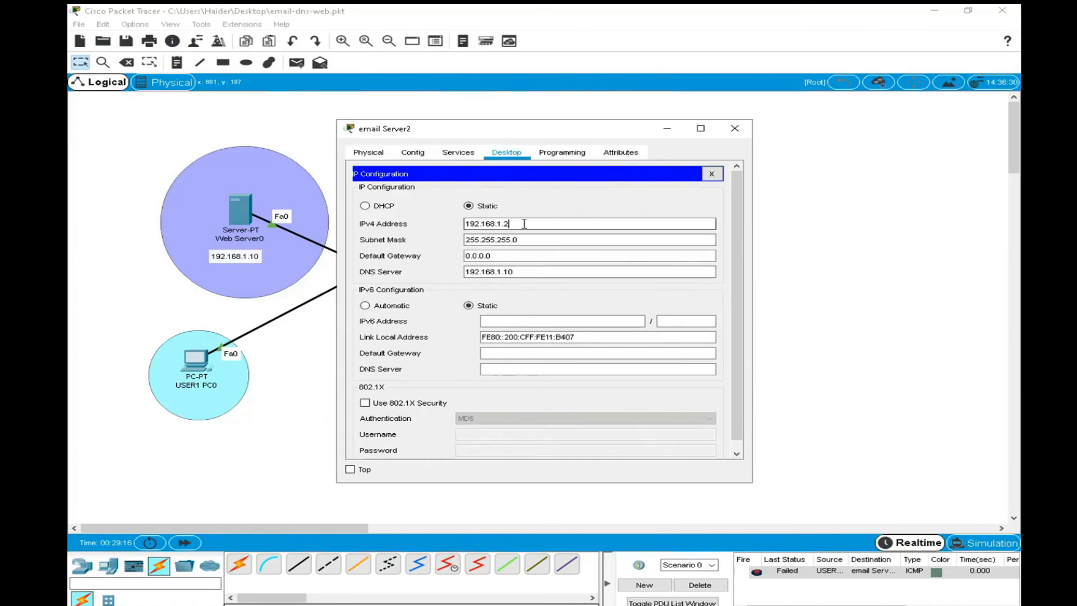
left_click(735, 128)
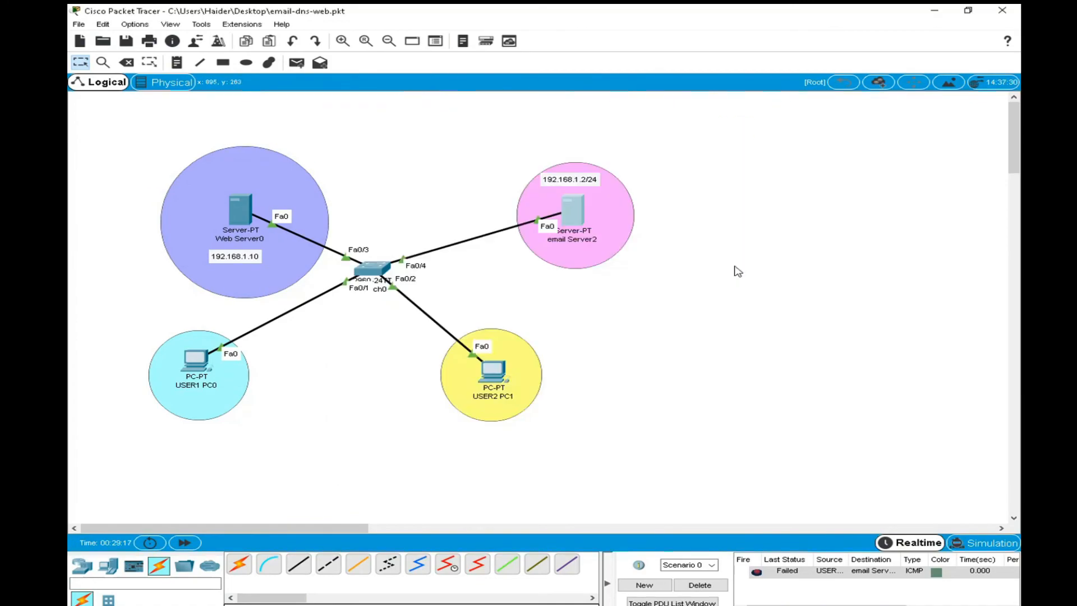
Fire the PDU to email Server2 again, then reopen USER1 PC0 and resend the composed test email to user2.
double_click(757, 573)
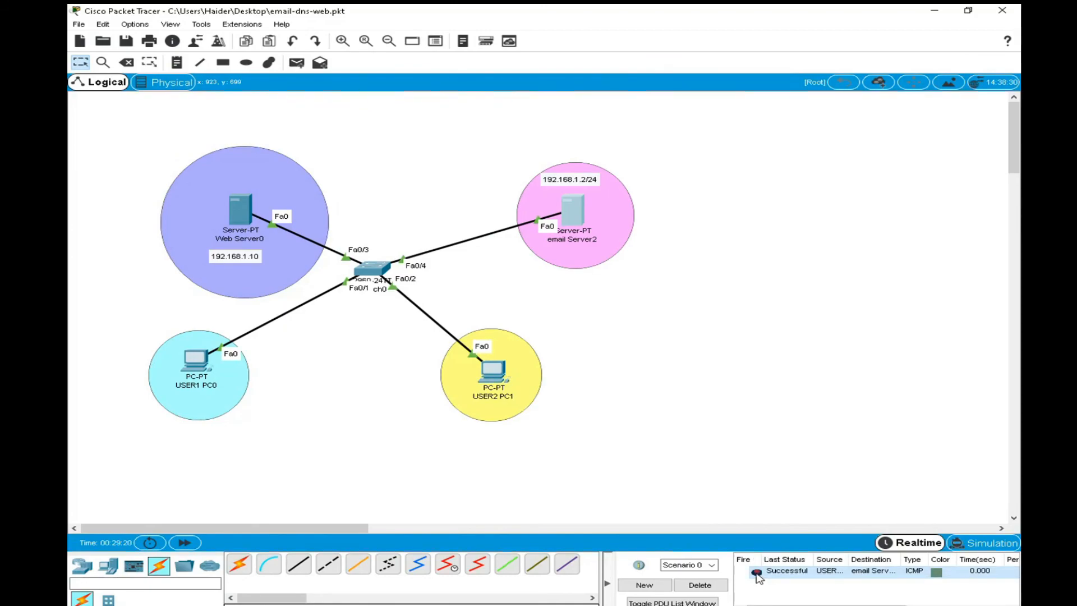
left_click(201, 366)
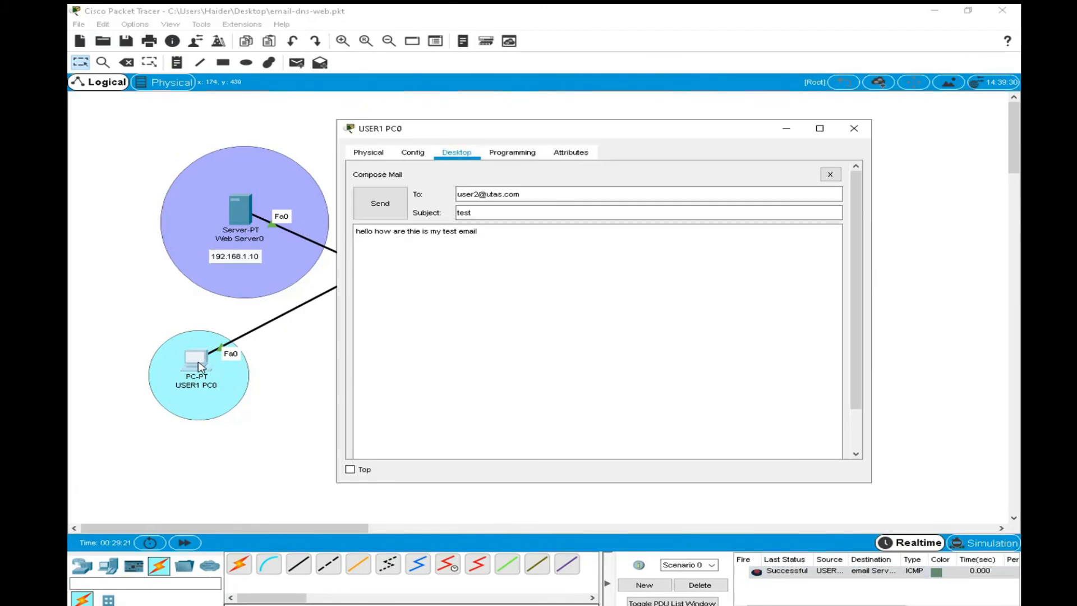
left_click(380, 205)
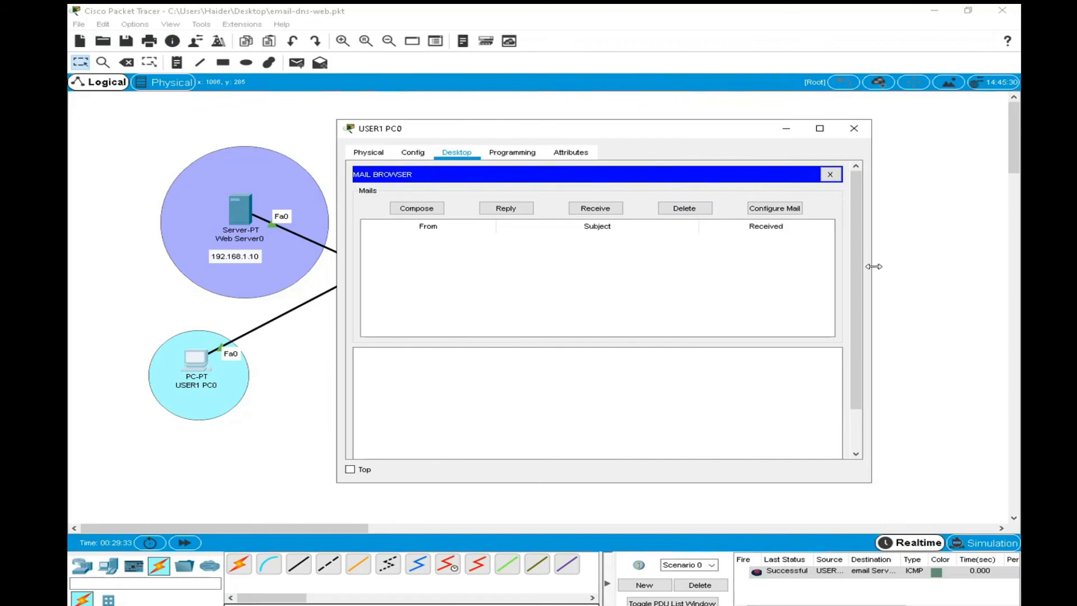
Widen USER1 PC0's mail browser window, move it off email Server2 in the topology and close it.
left_click_drag(874, 267, 937, 267)
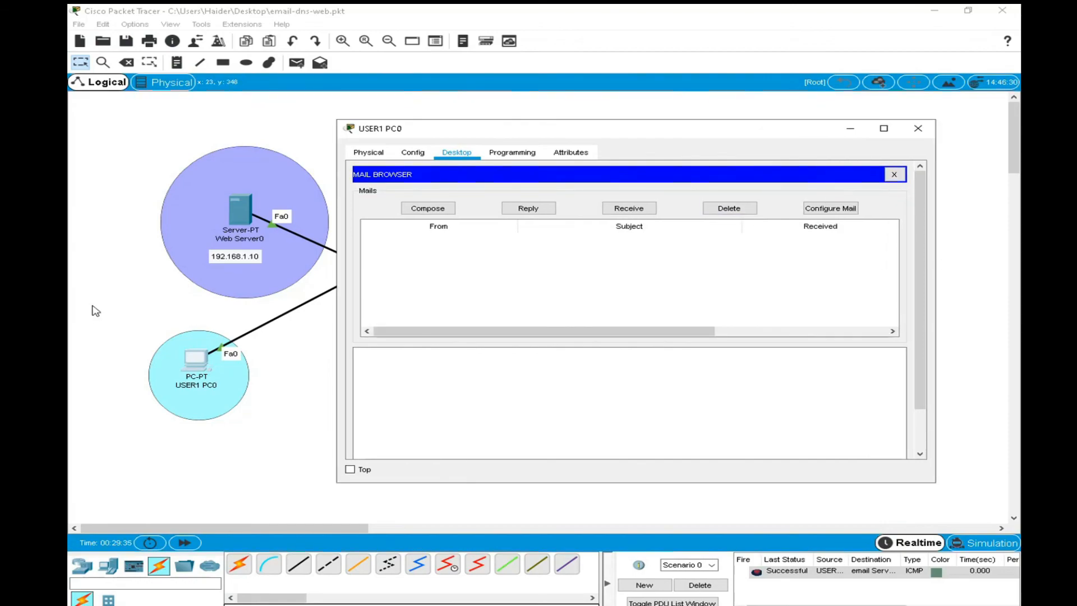
left_click_drag(505, 133, 465, 279)
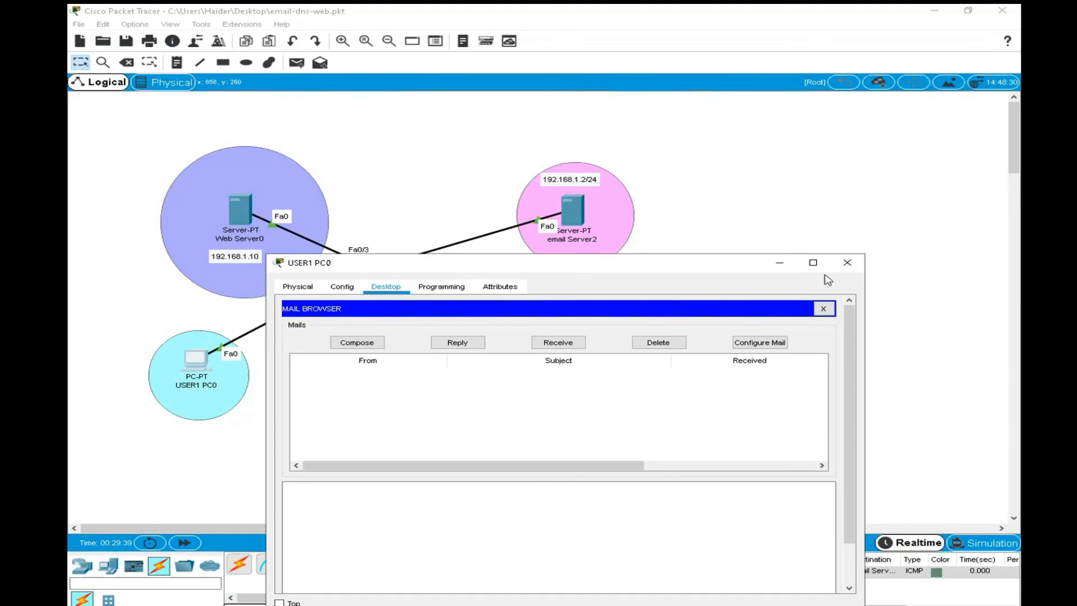
left_click(847, 263)
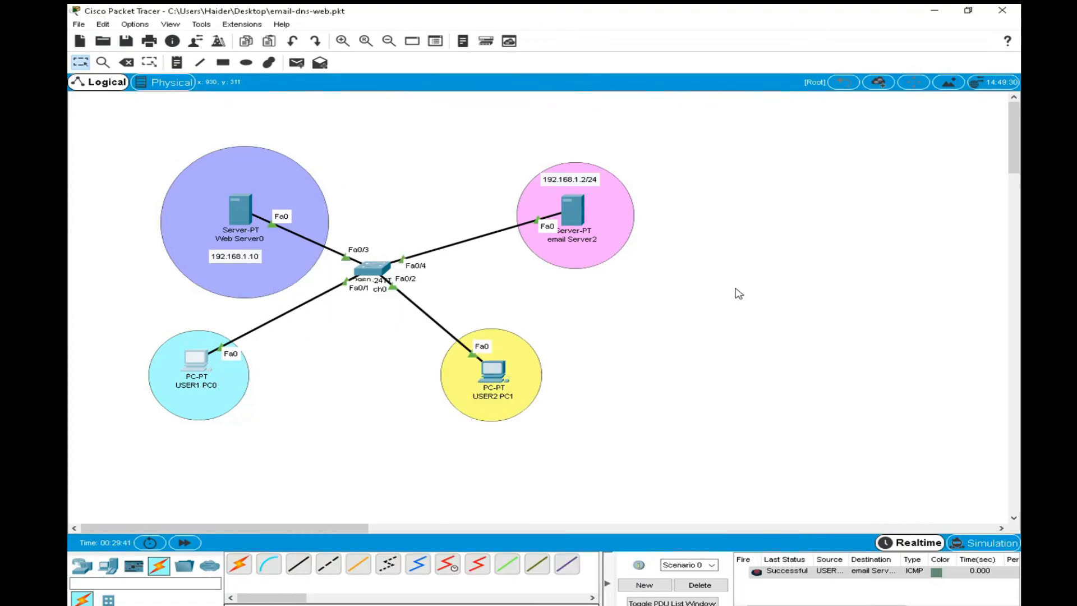
Open the mail browser on USER2 PC1, widen its window and receive the mail waiting for user2.
left_click(500, 367)
left_click_drag(750, 271, 968, 283)
left_click(392, 419)
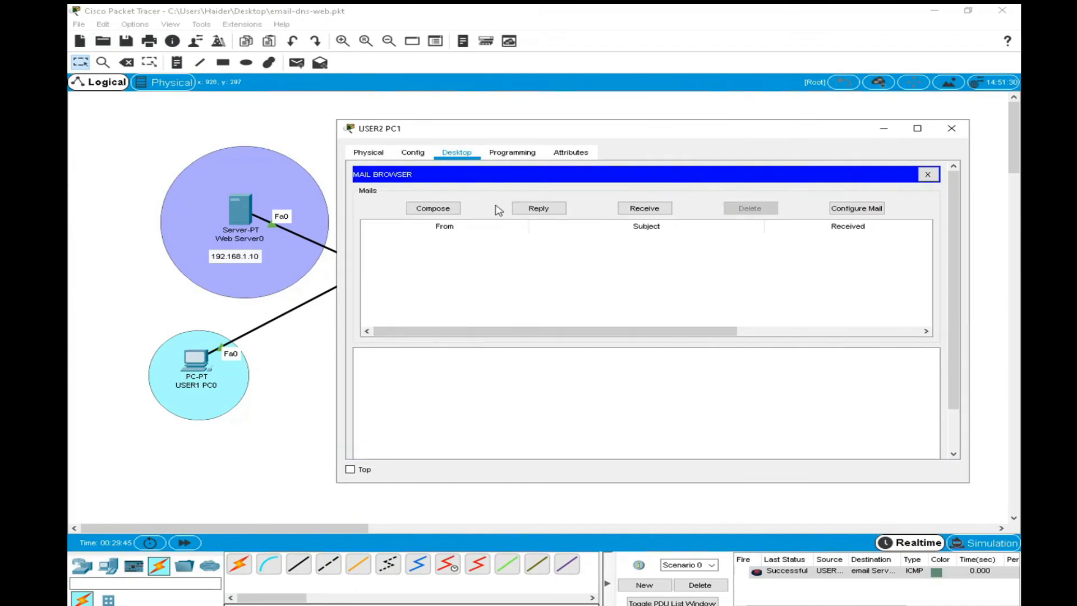
left_click(670, 212)
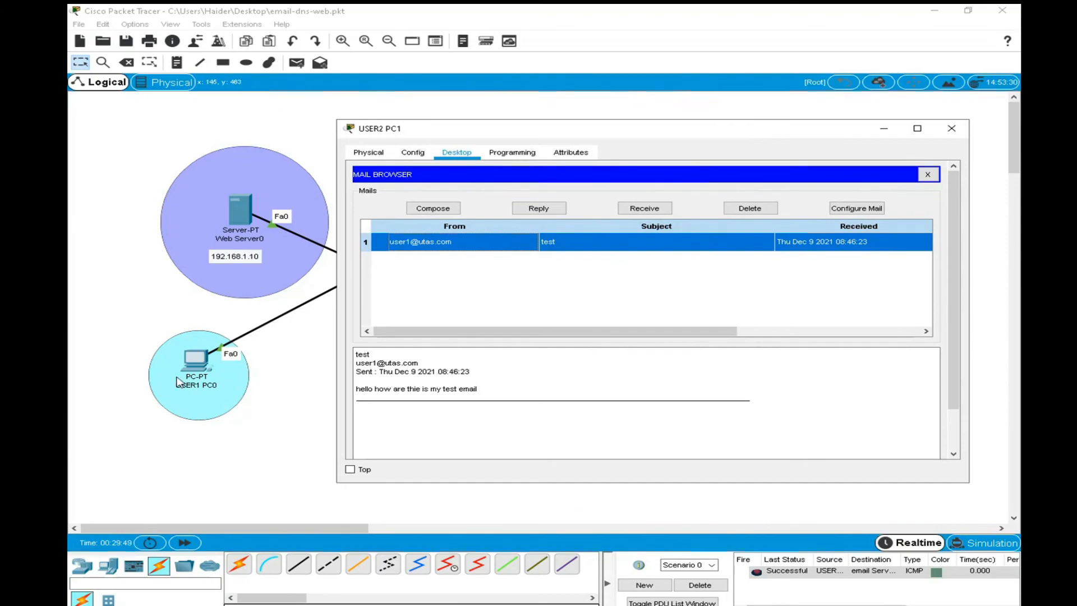
Reposition and widen USER2 PC1's window to review the received email's sender, subject and body, then close the window.
left_click_drag(421, 136, 586, 154)
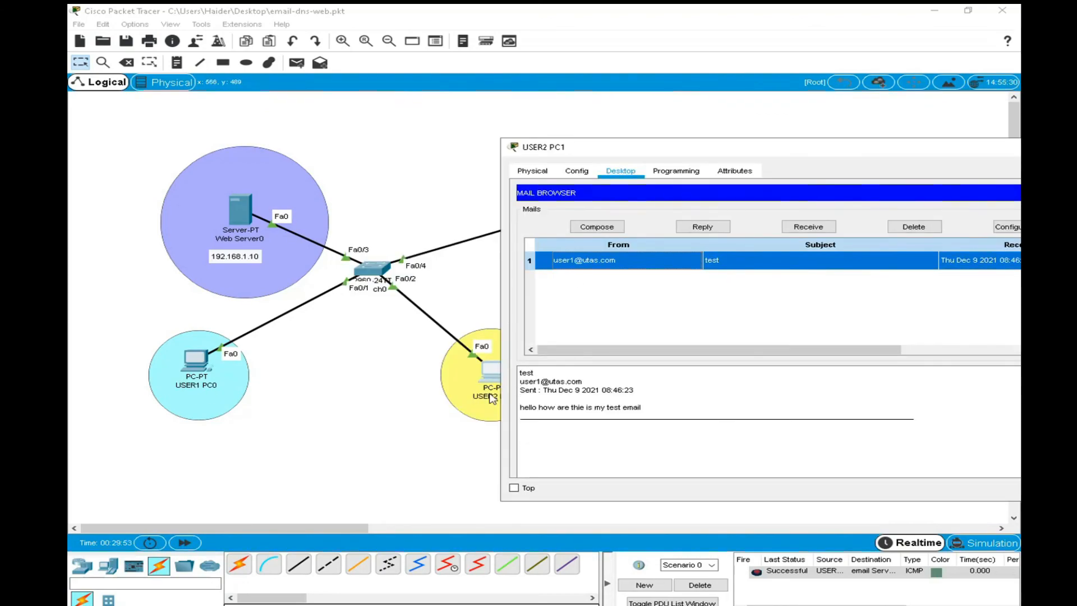
left_click_drag(500, 409, 425, 410)
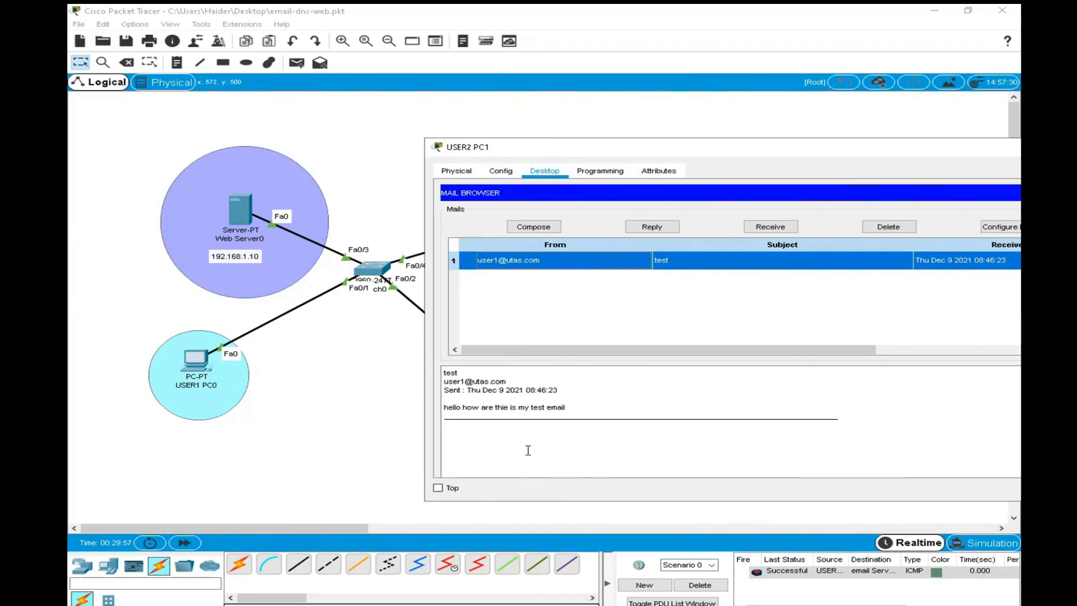
left_click_drag(688, 151, 437, 170)
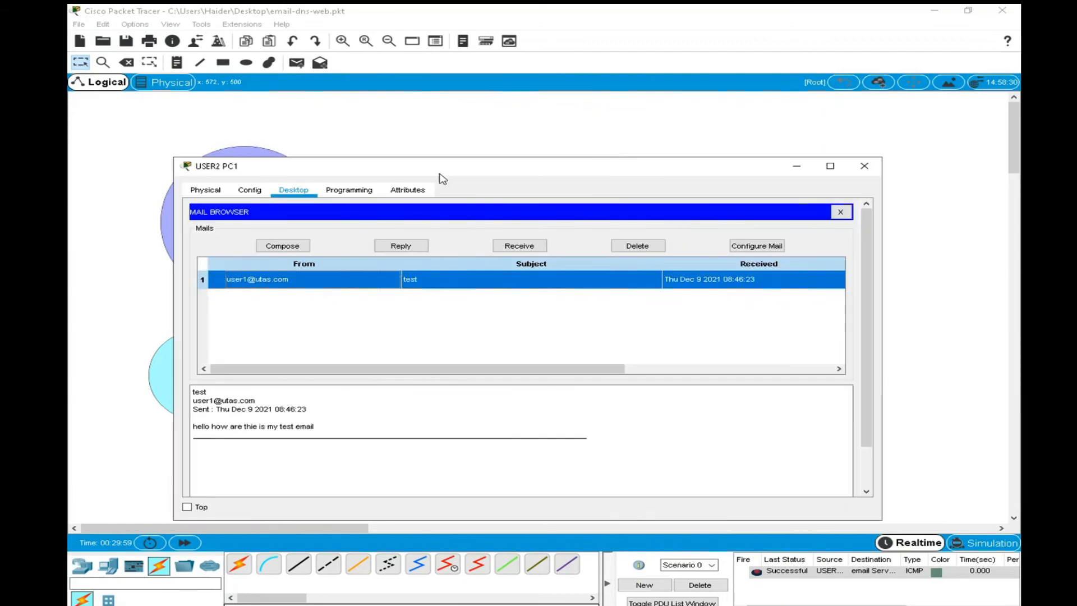
left_click(864, 169)
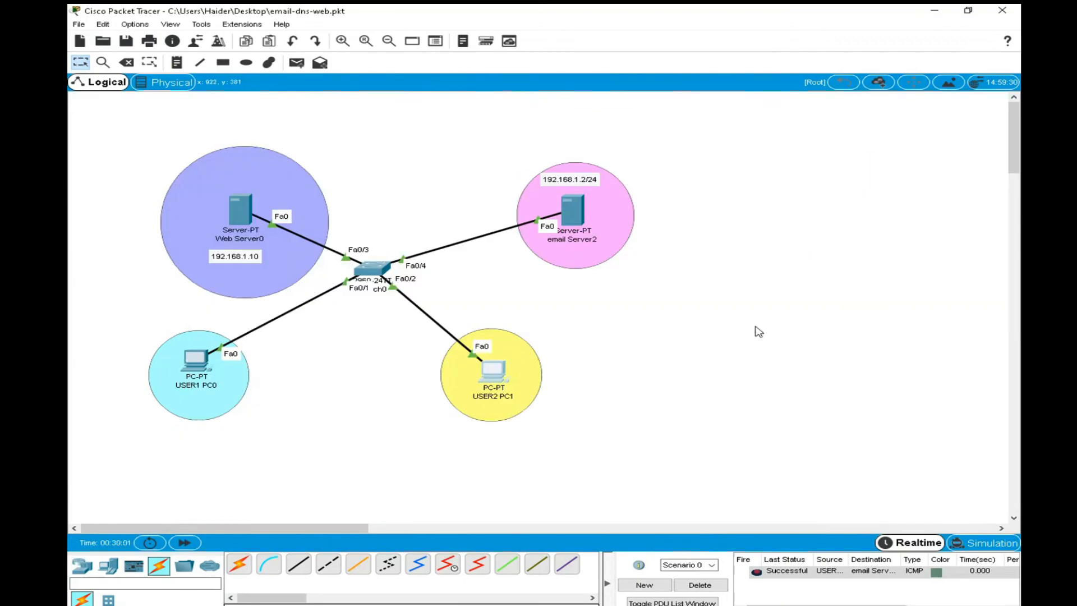